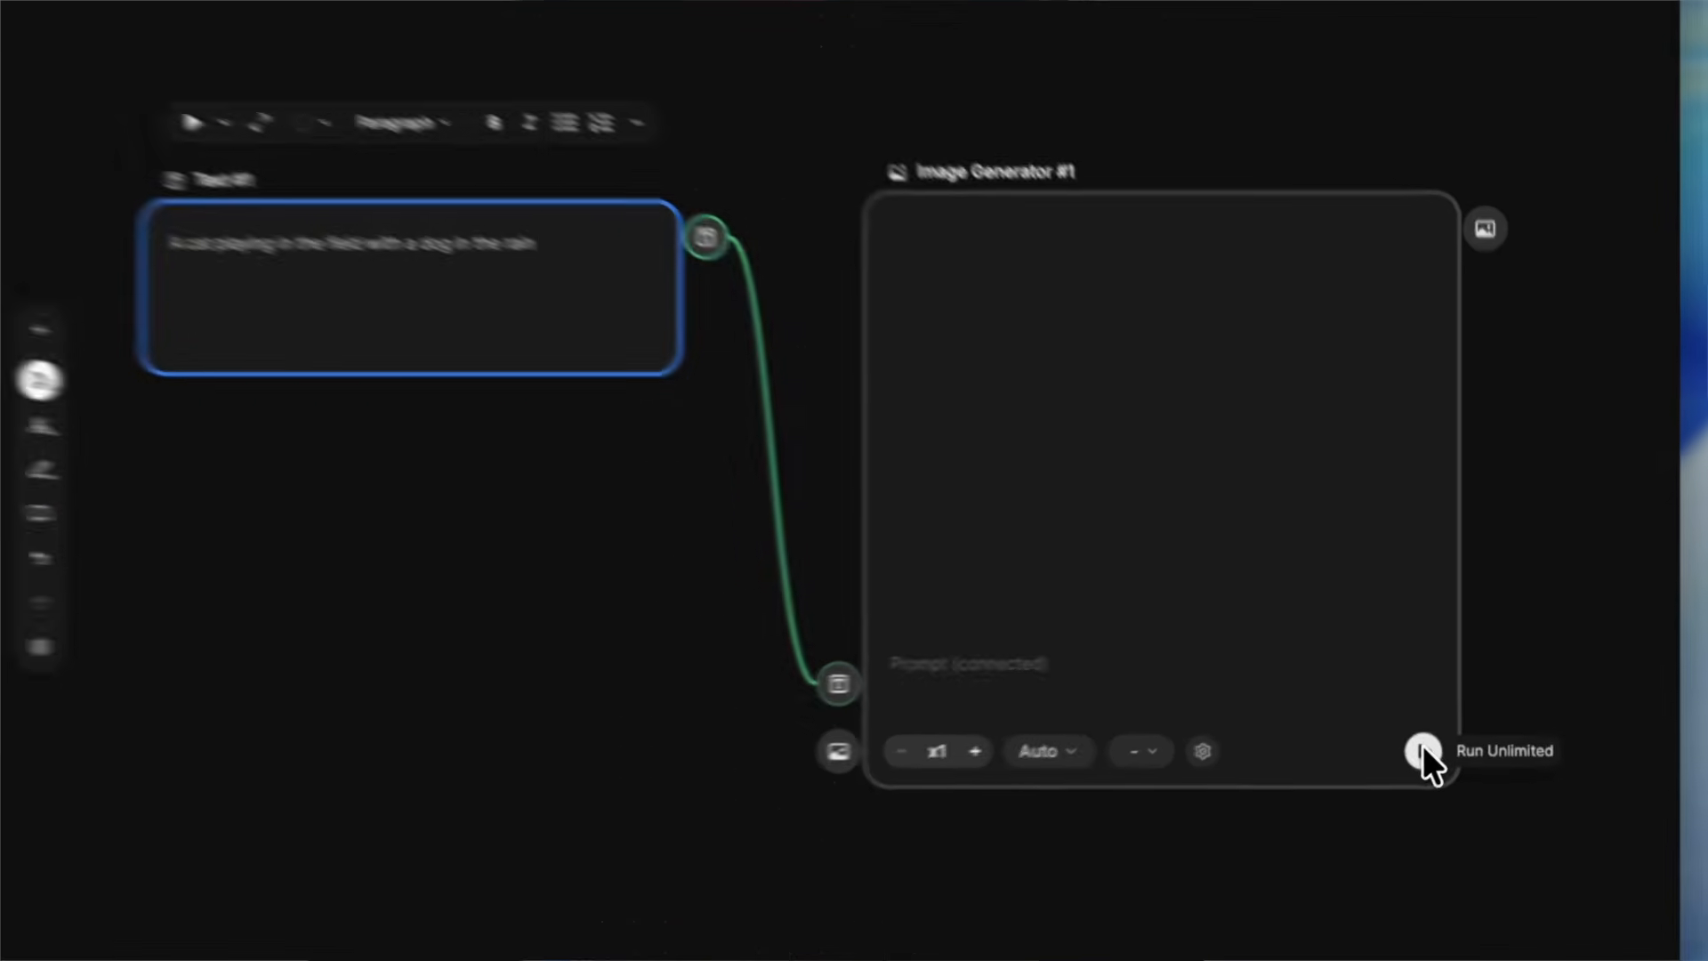
pyautogui.click(1138, 735)
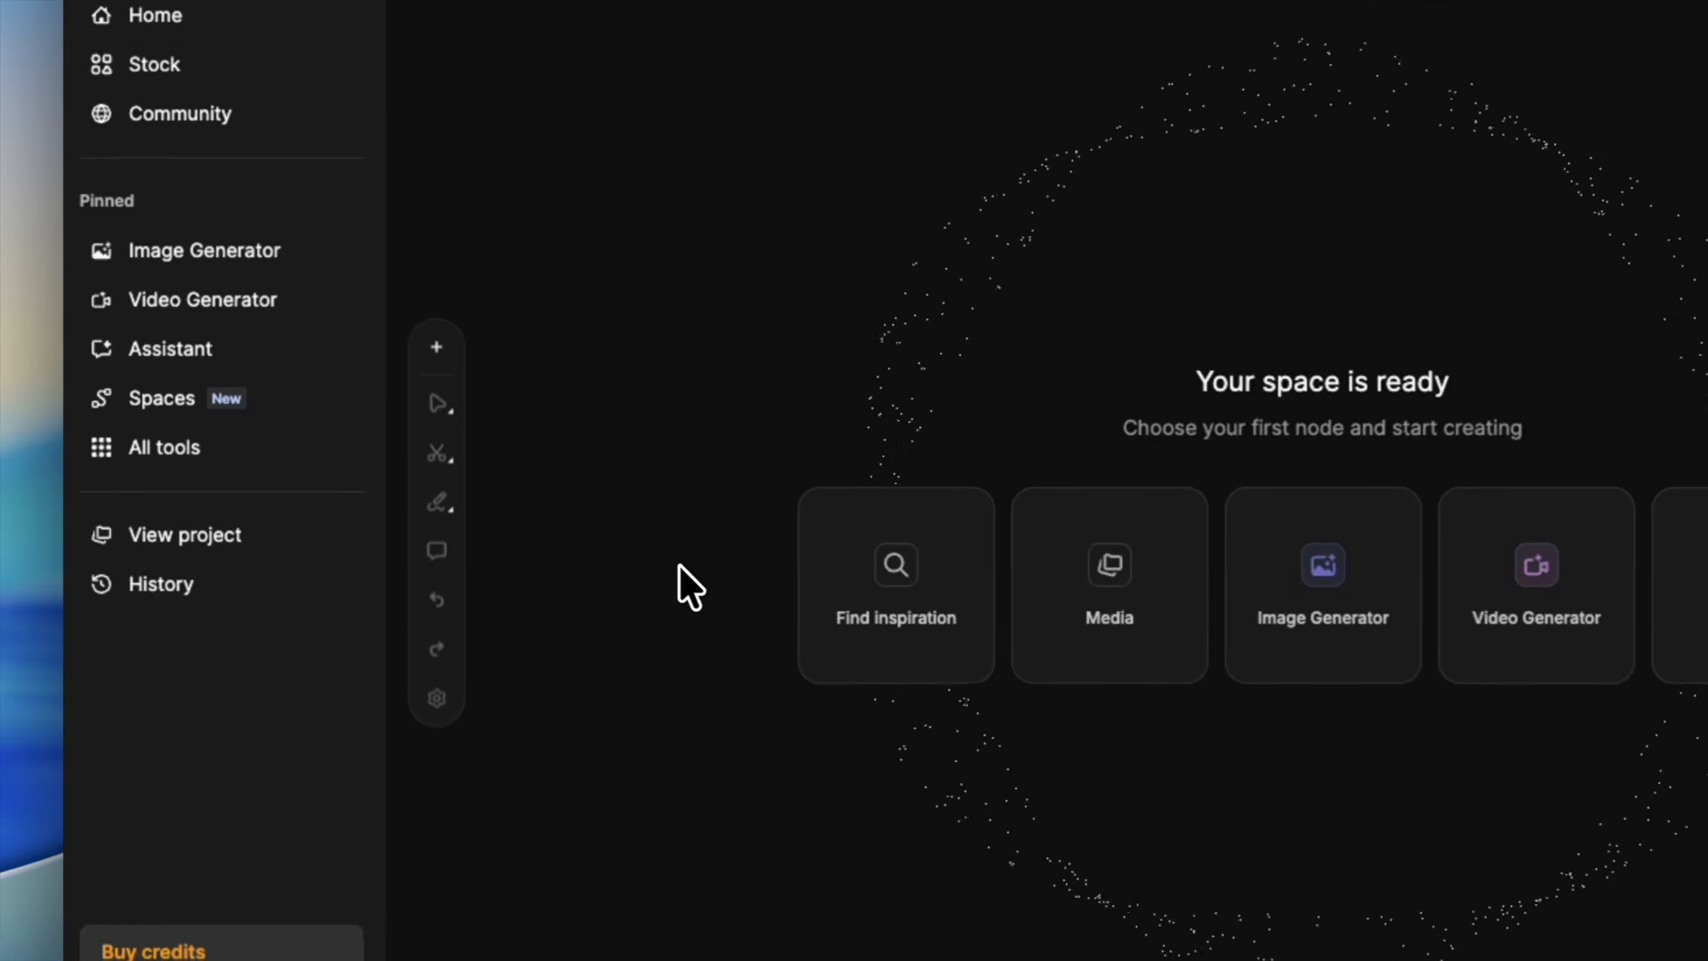
# Step: Add a Text node to the empty space containing the prompt "A cat playing in the field with a dog in the rain"
pyautogui.click(439, 360)
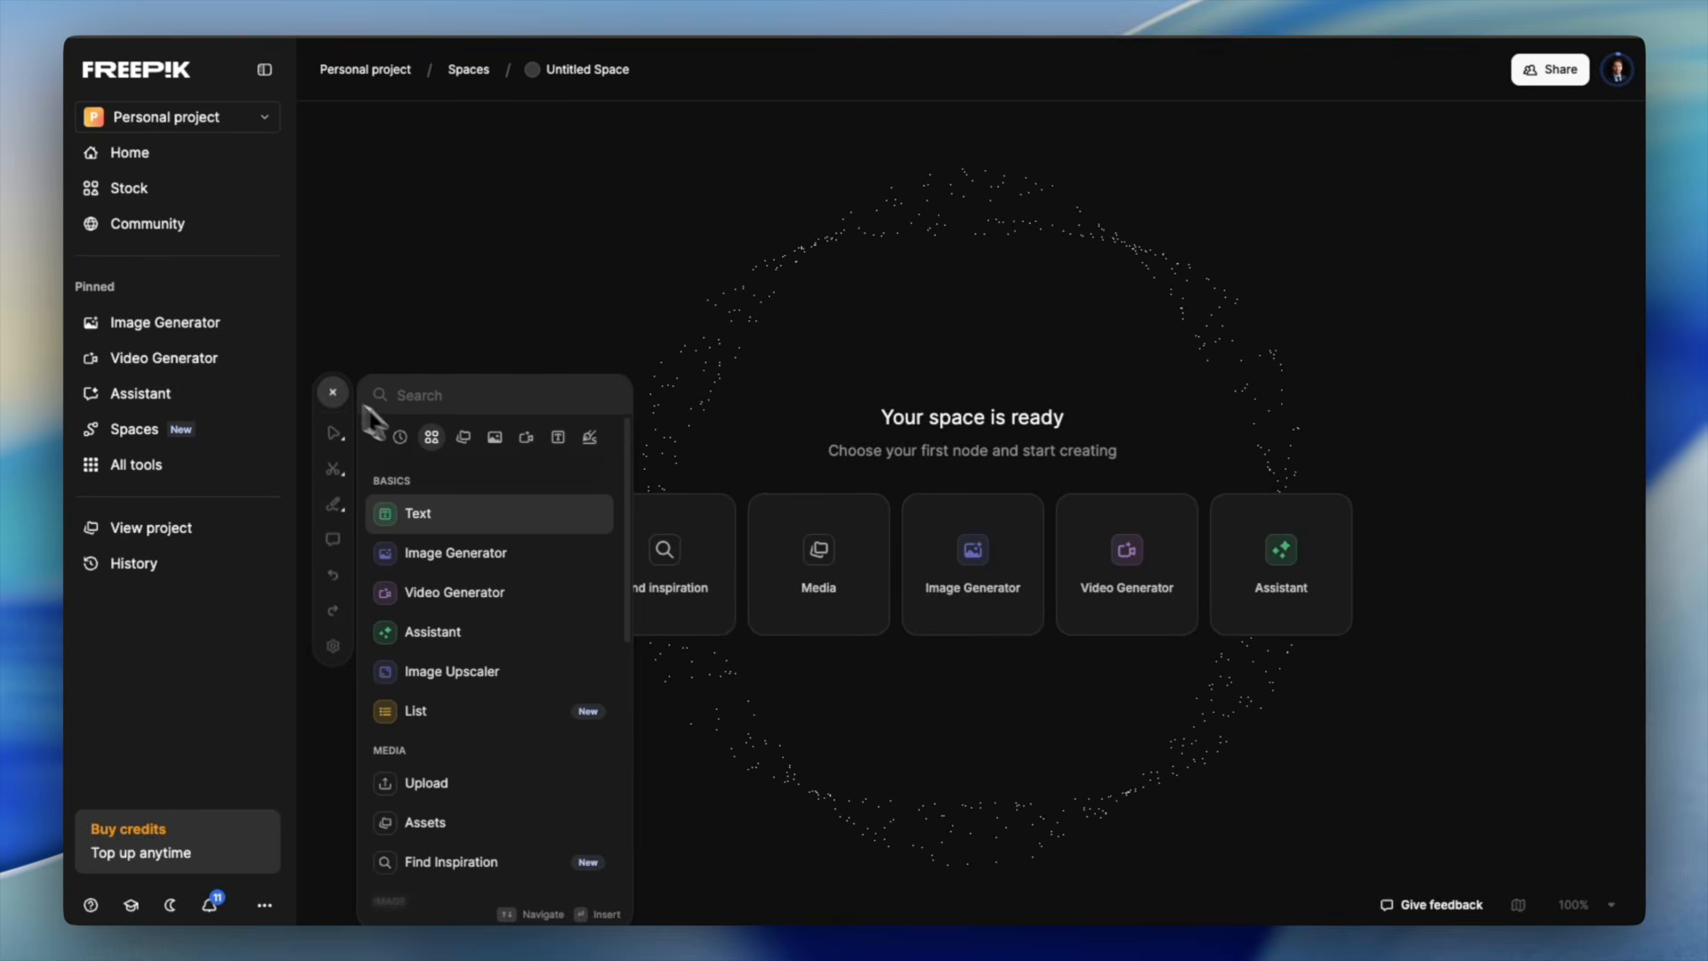
pyautogui.click(462, 525)
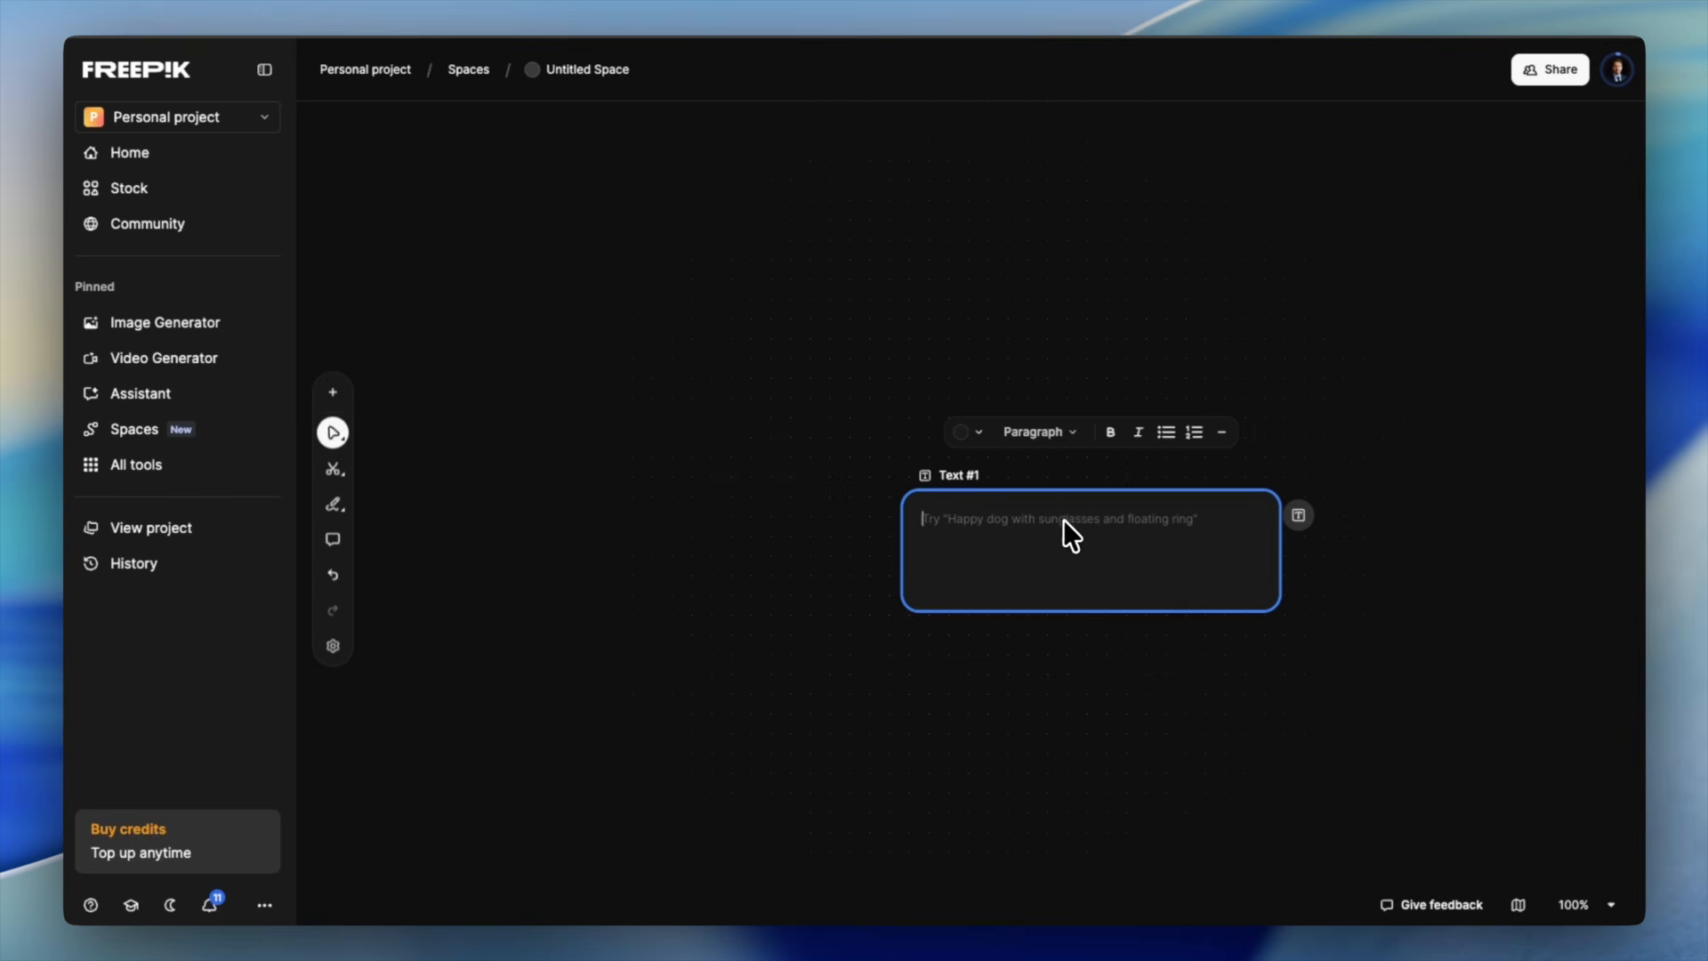
pyautogui.write('A cat playing in the field with a dog in the rain')
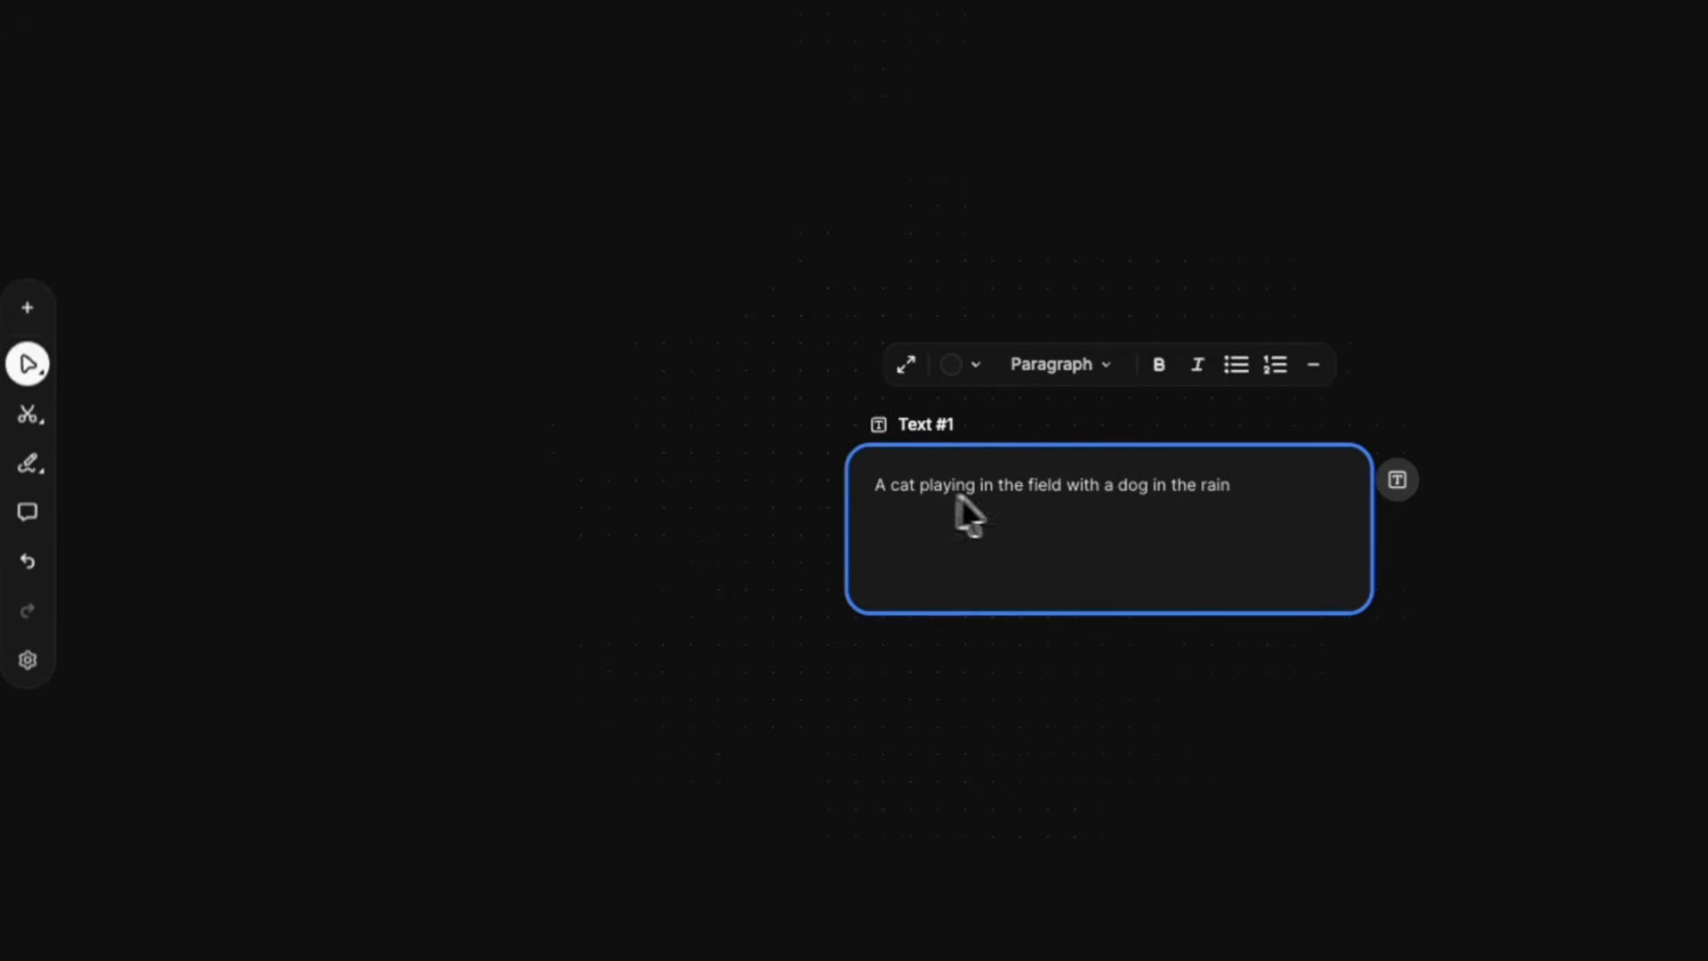
pyautogui.tripleClick(941, 488)
pyautogui.click(1031, 487)
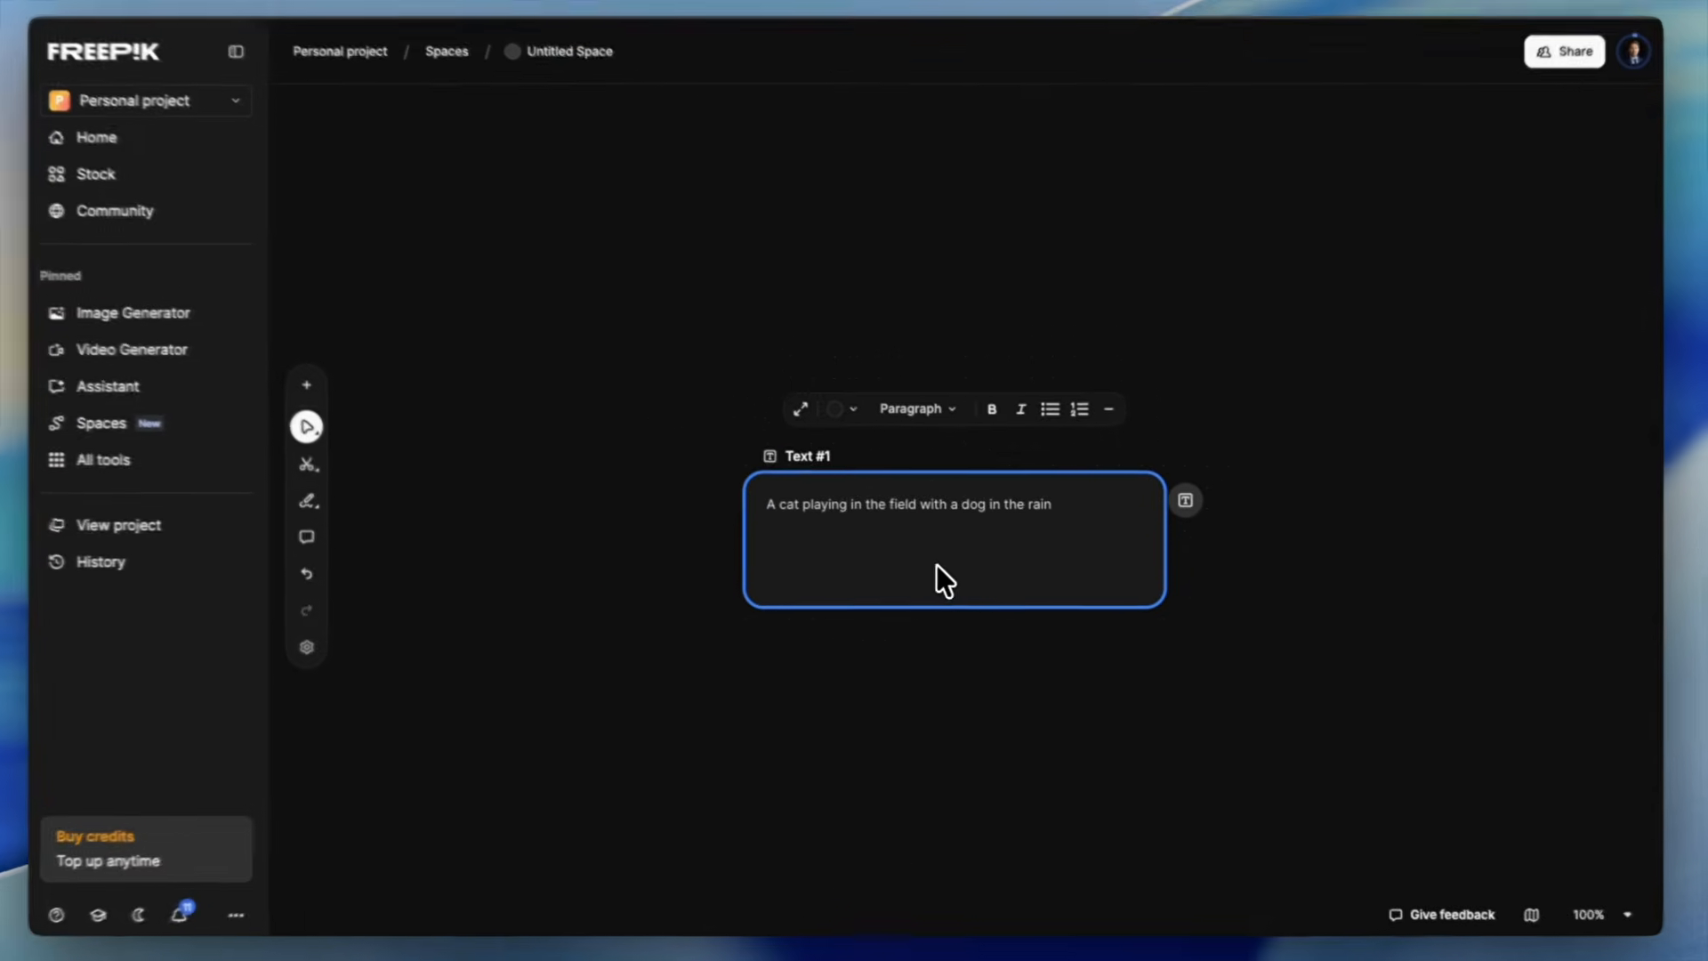
pyautogui.scroll(5, 979, 573)
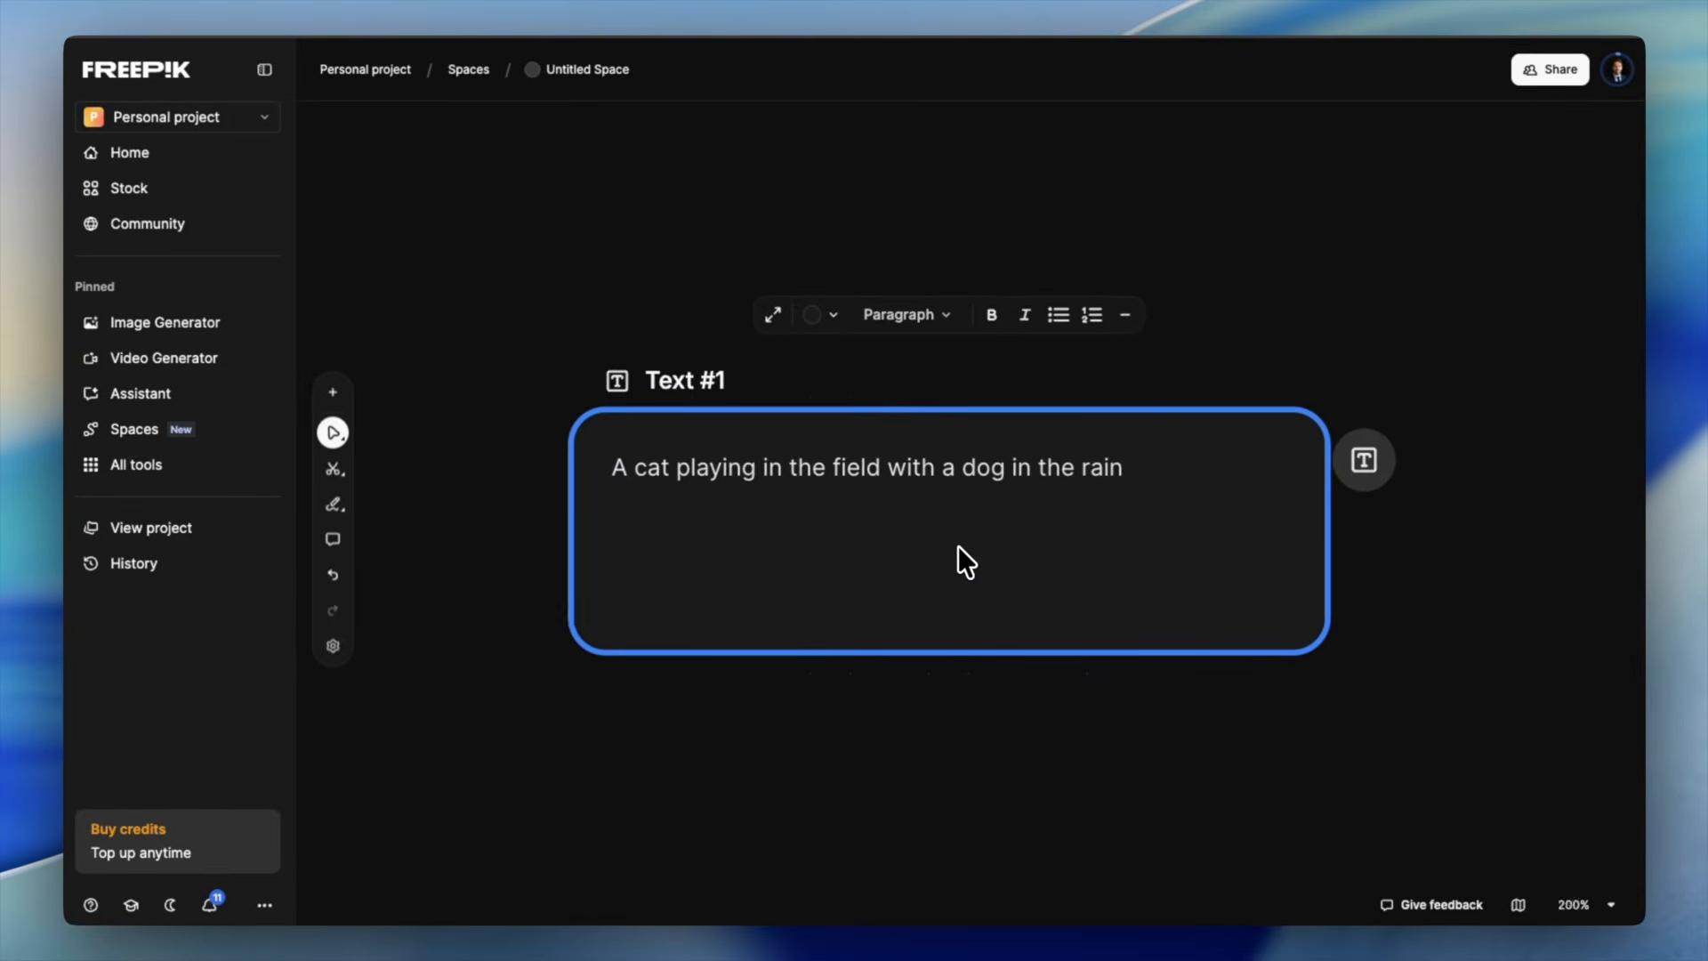
pyautogui.scroll(-3, 957, 546)
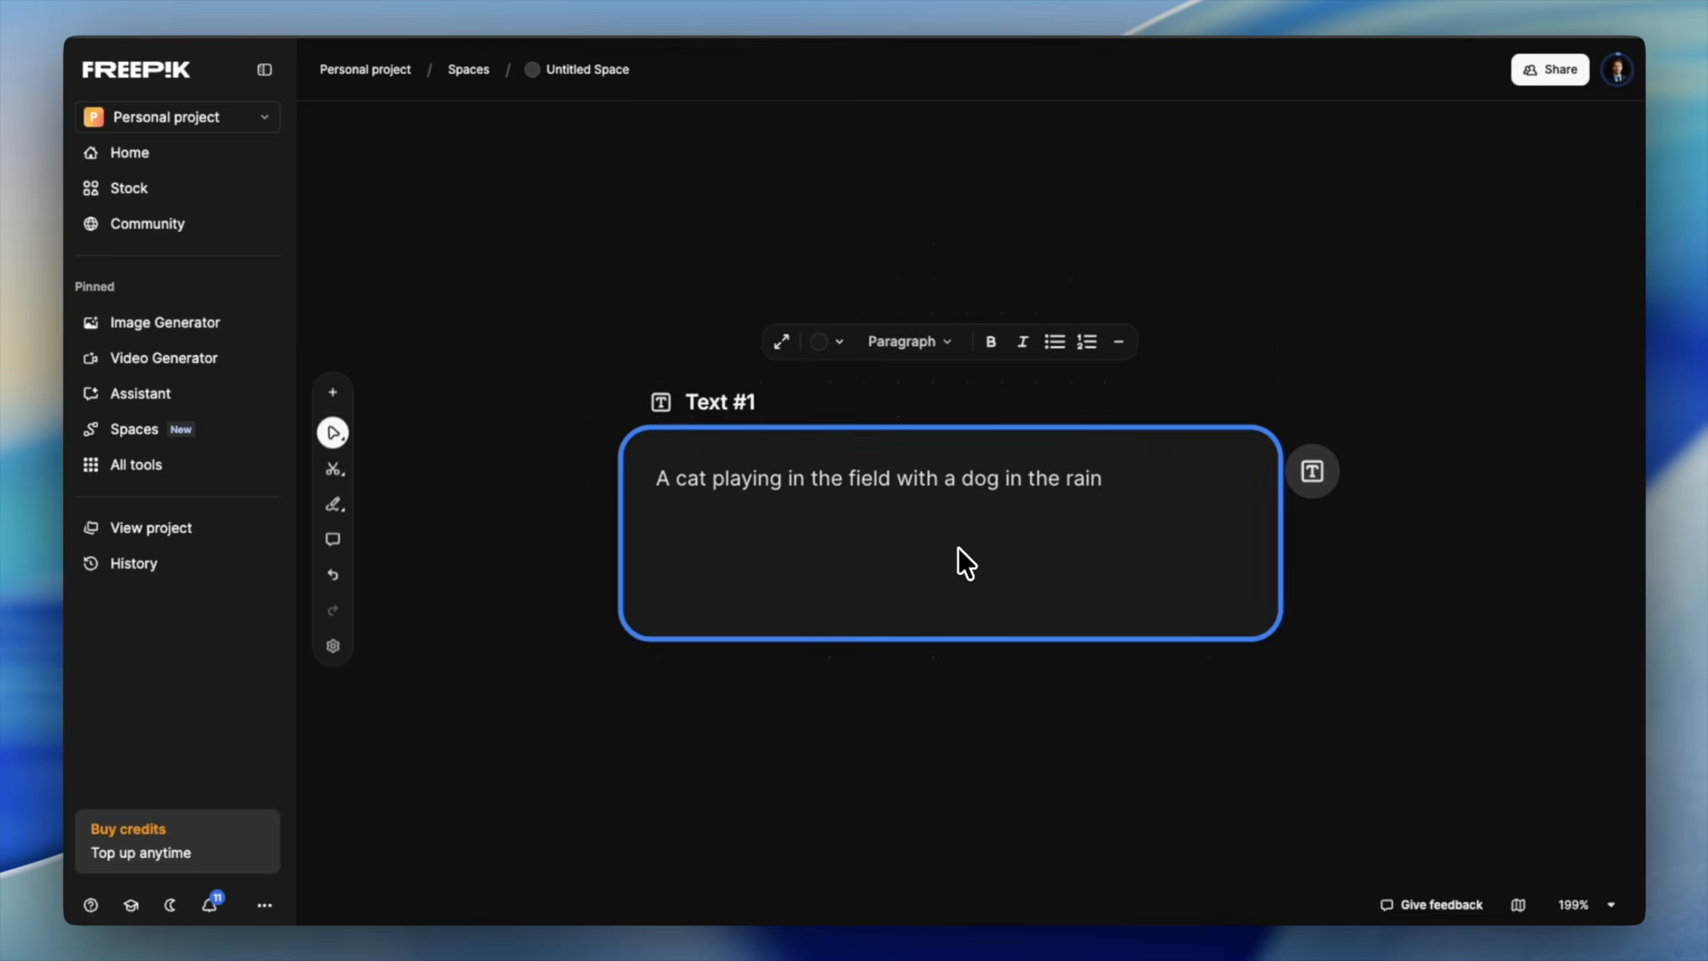
pyautogui.scroll(-5, 958, 546)
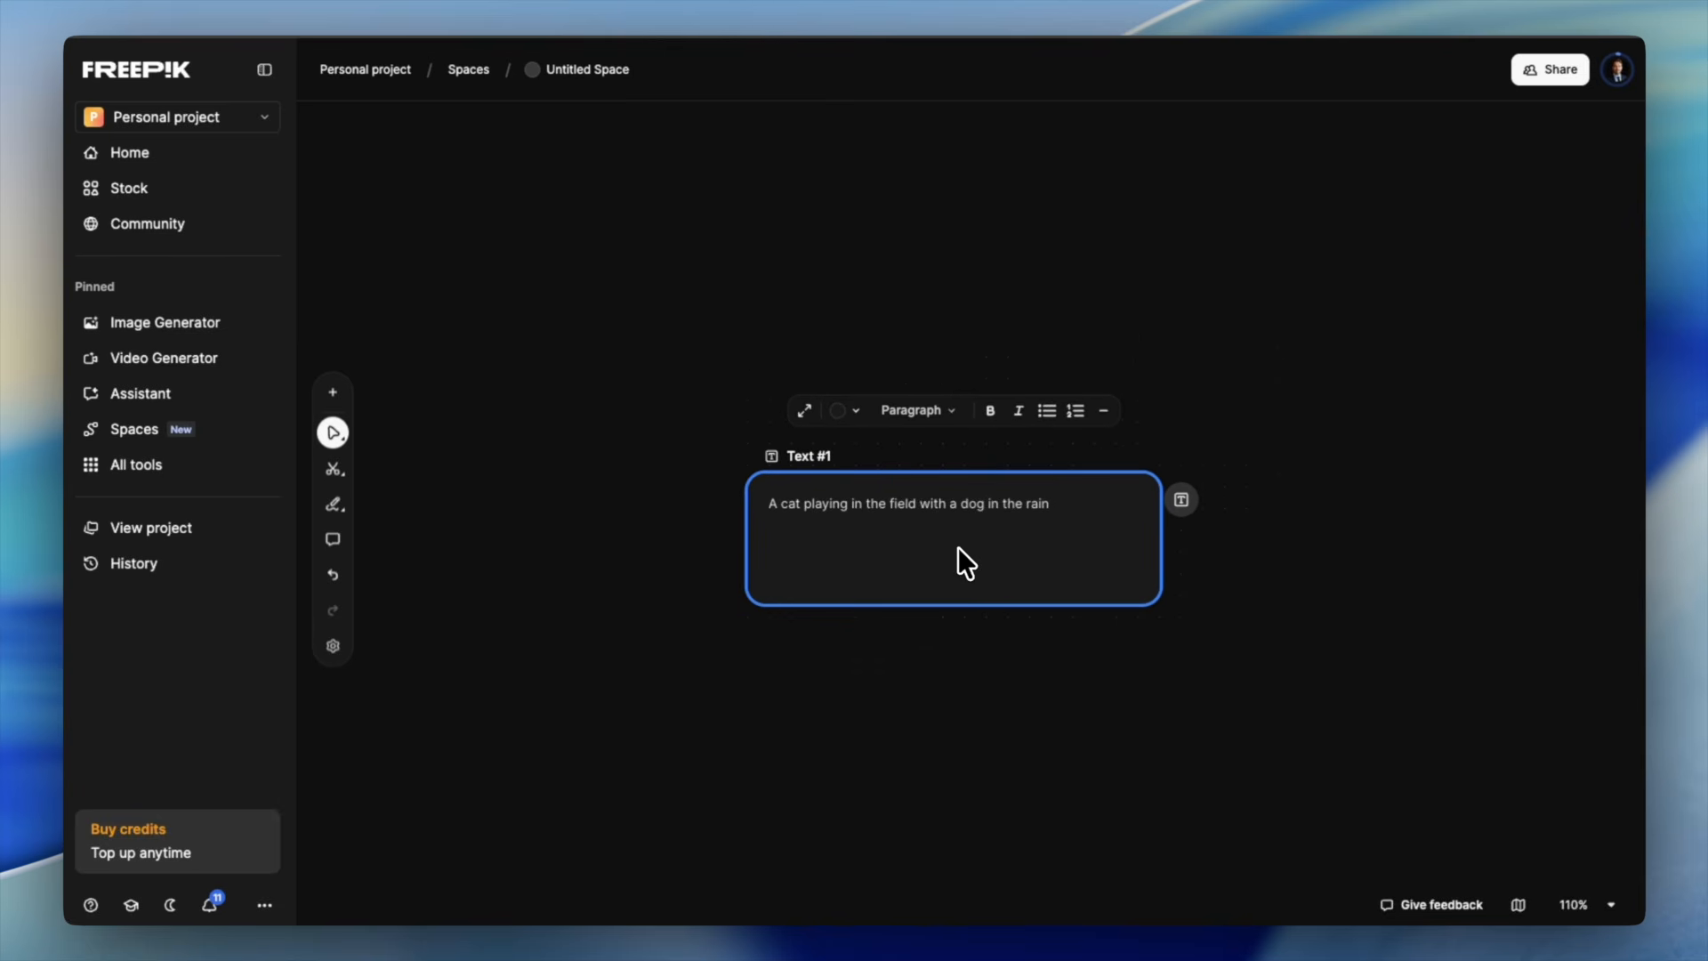
pyautogui.hscroll(-5, 957, 546)
pyautogui.hscroll(5, 957, 546)
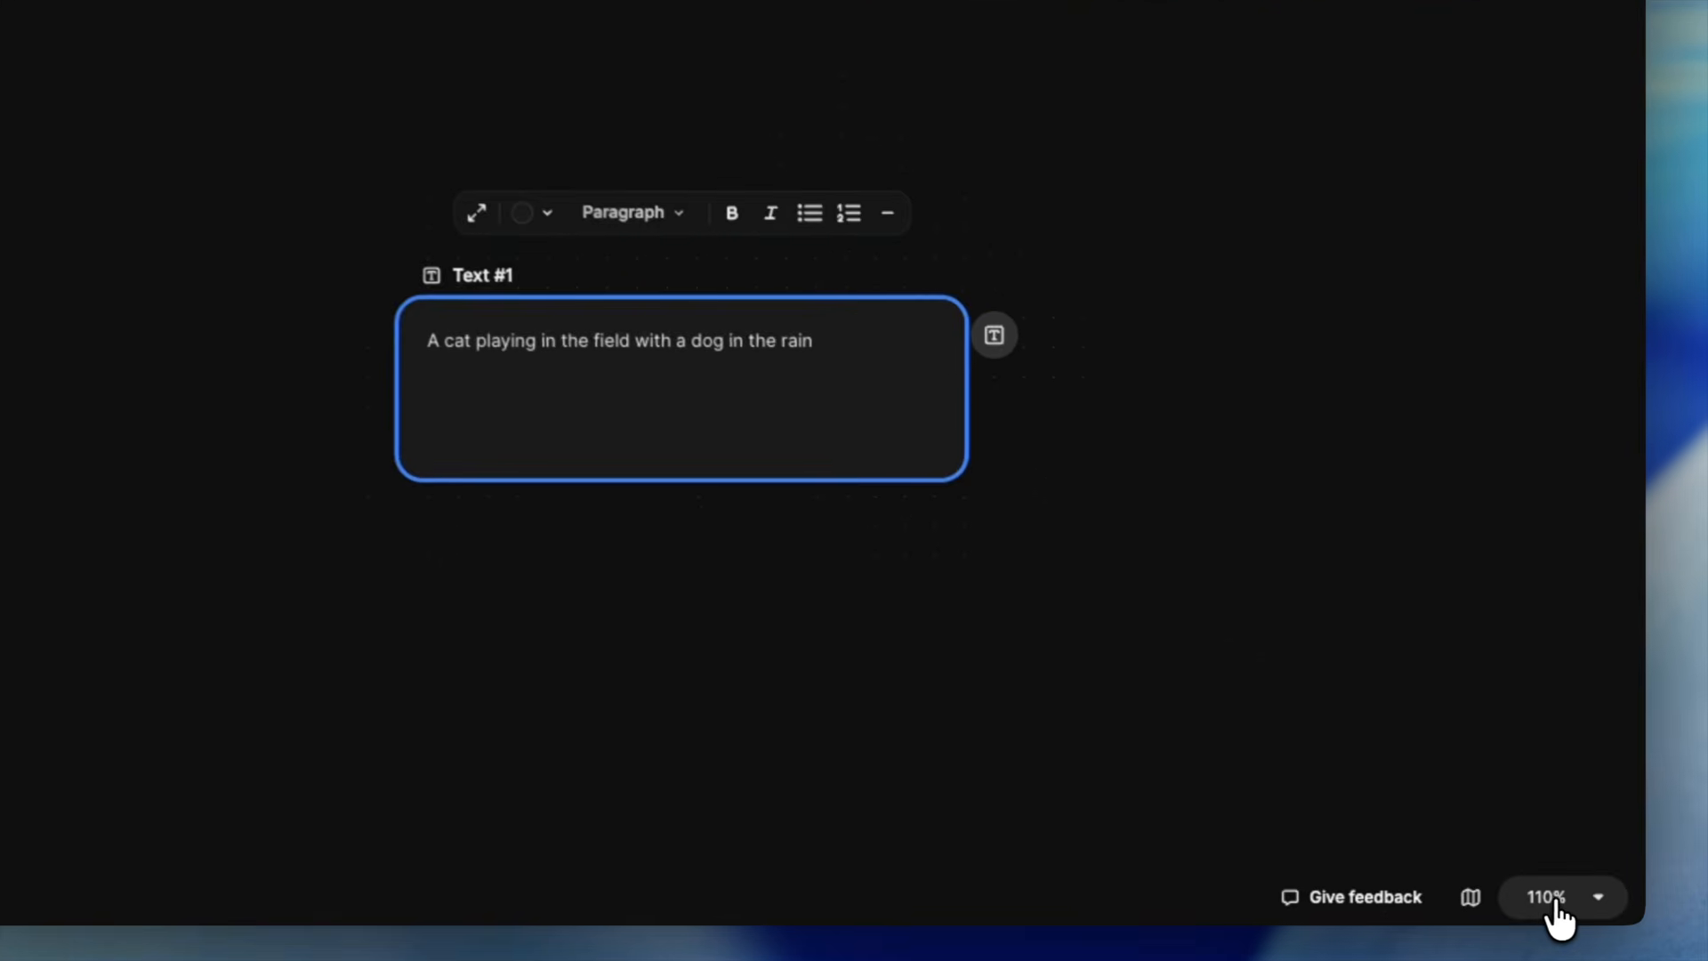
pyautogui.click(1574, 906)
pyautogui.click(1491, 783)
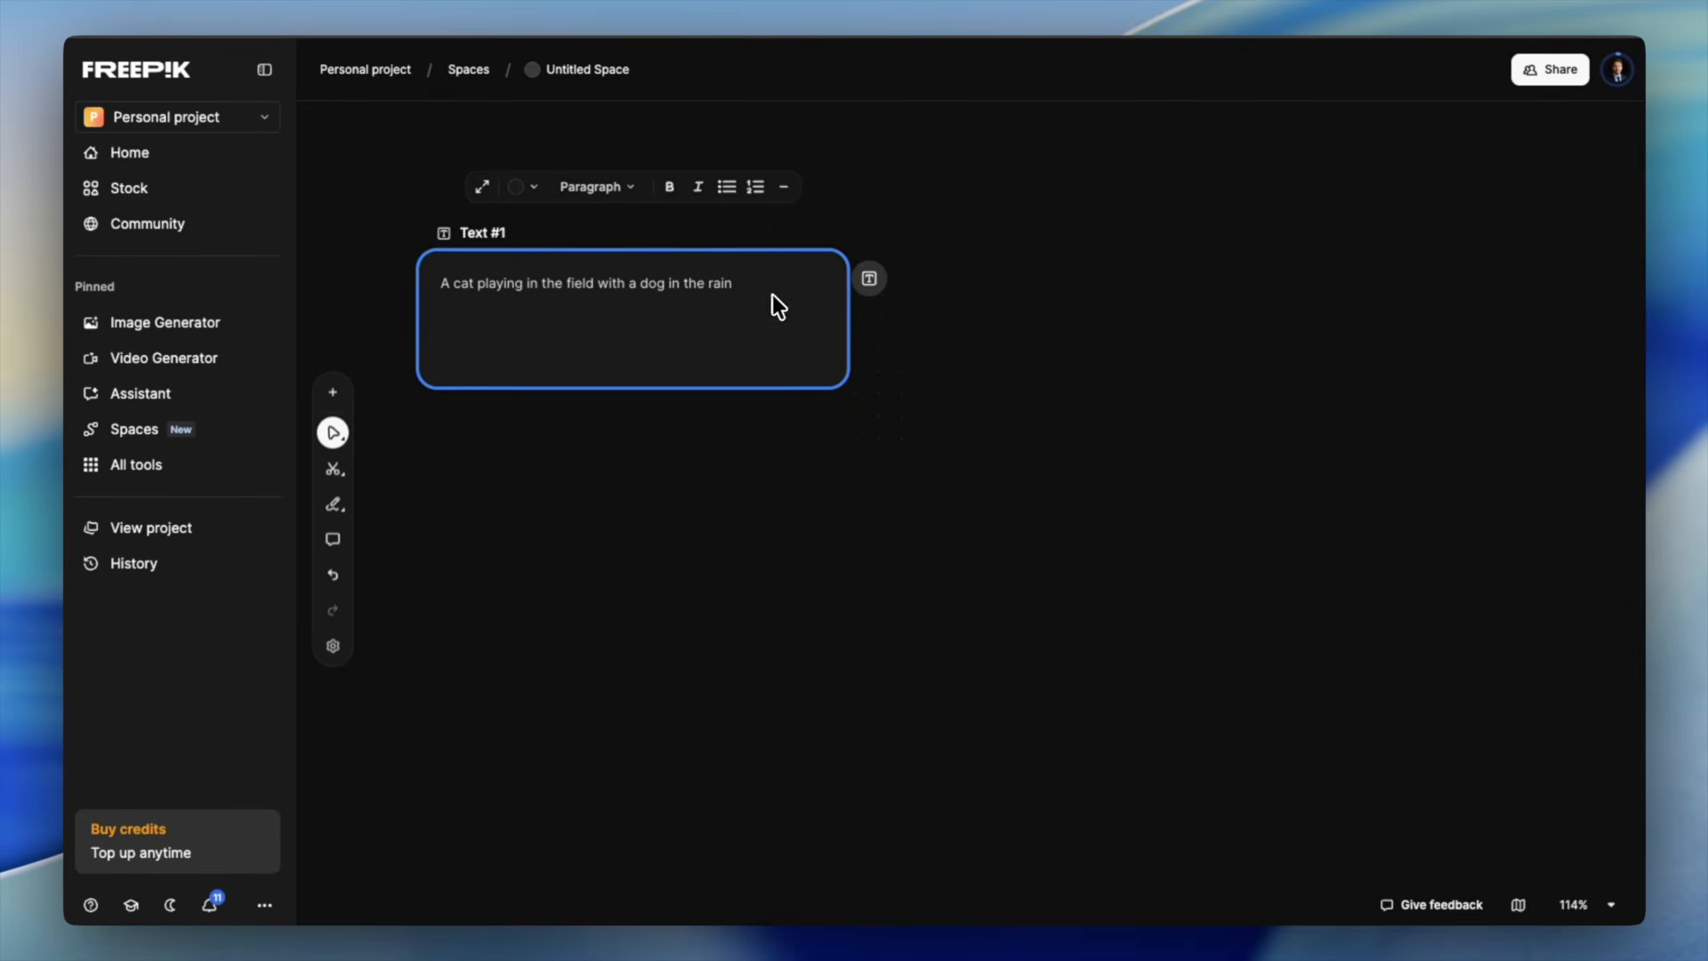
pyautogui.click(681, 293)
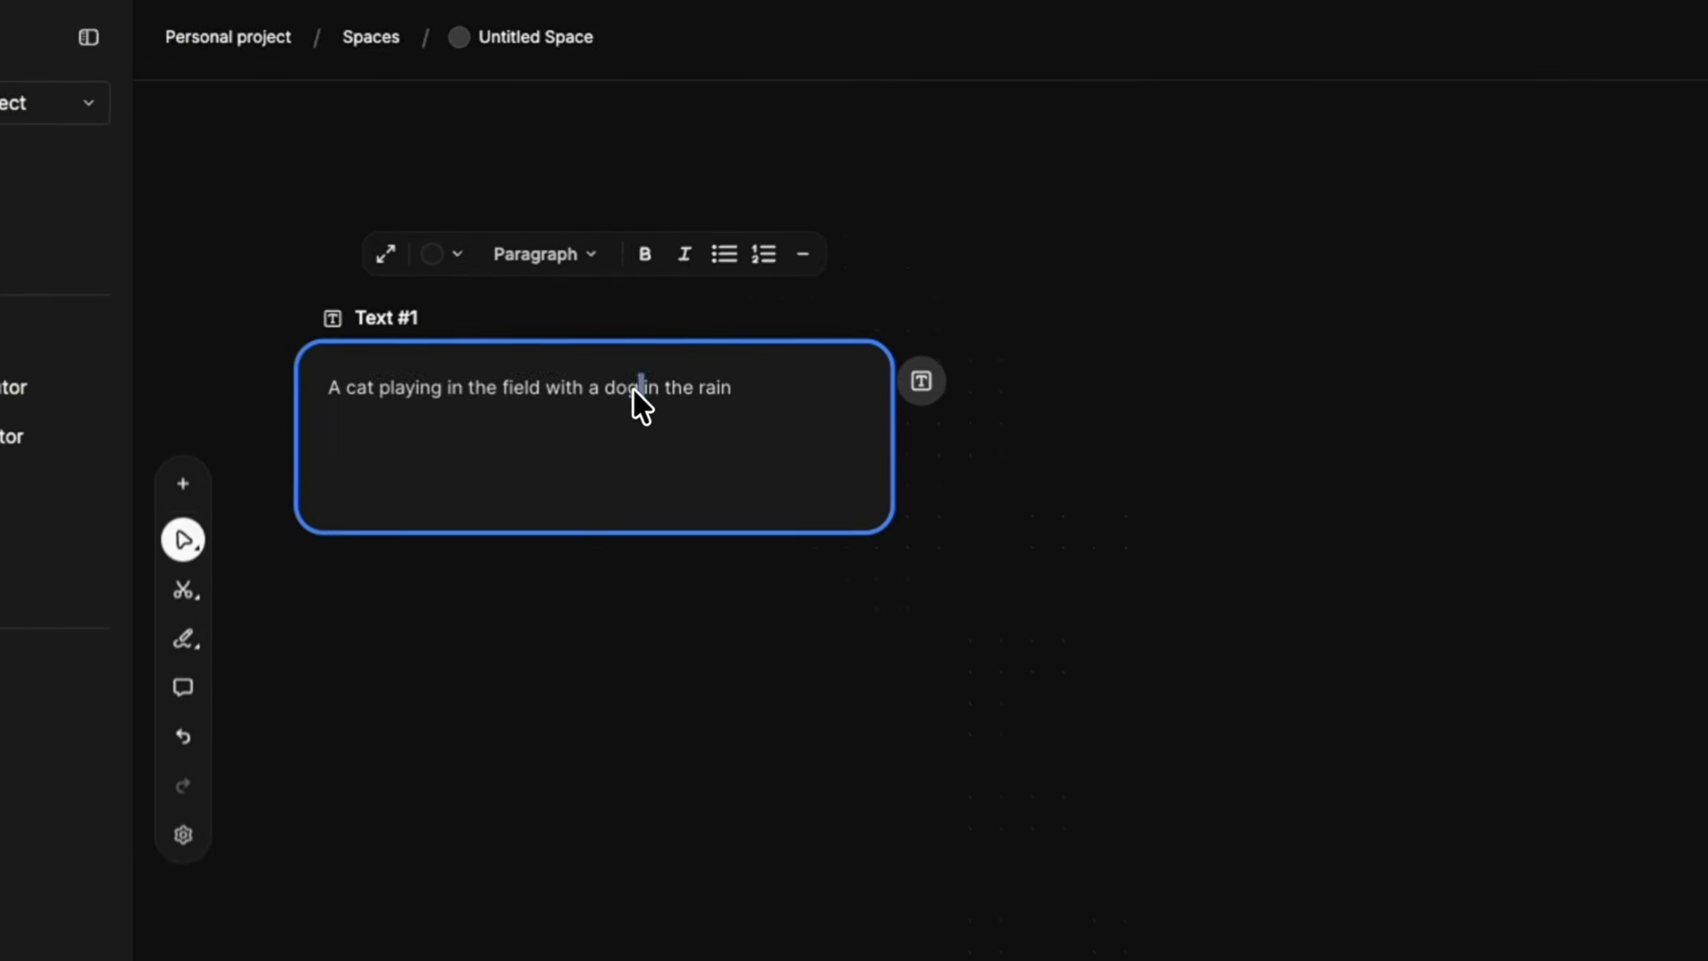
pyautogui.tripleClick(635, 391)
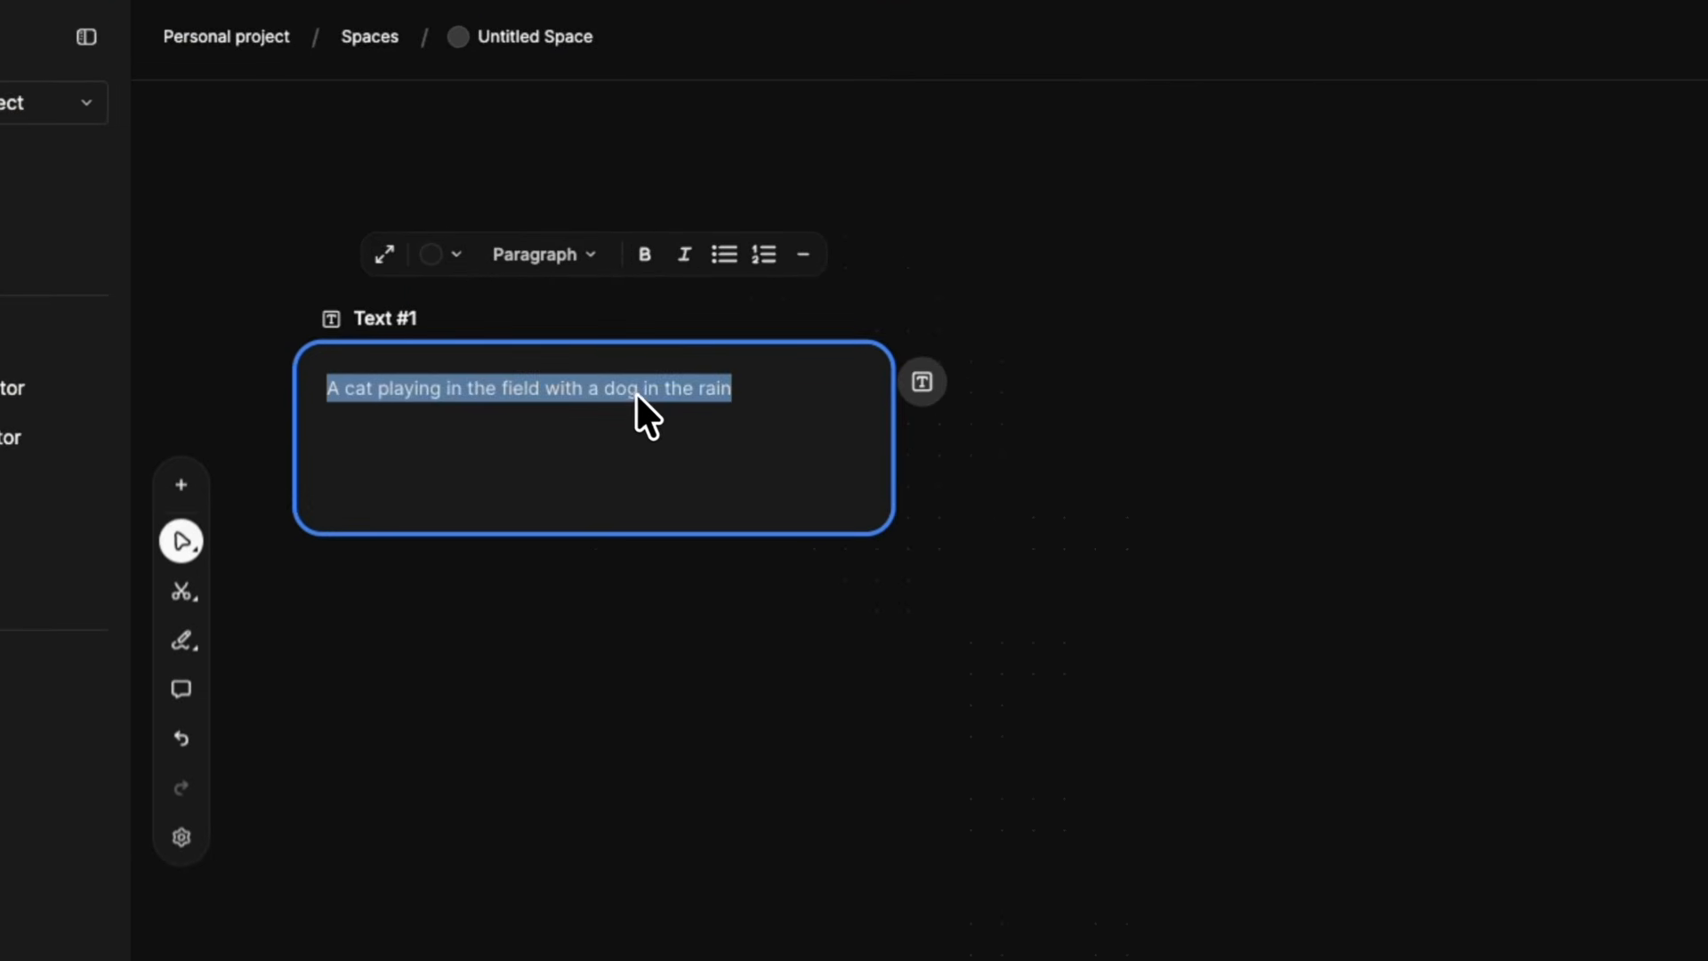
pyautogui.click(722, 402)
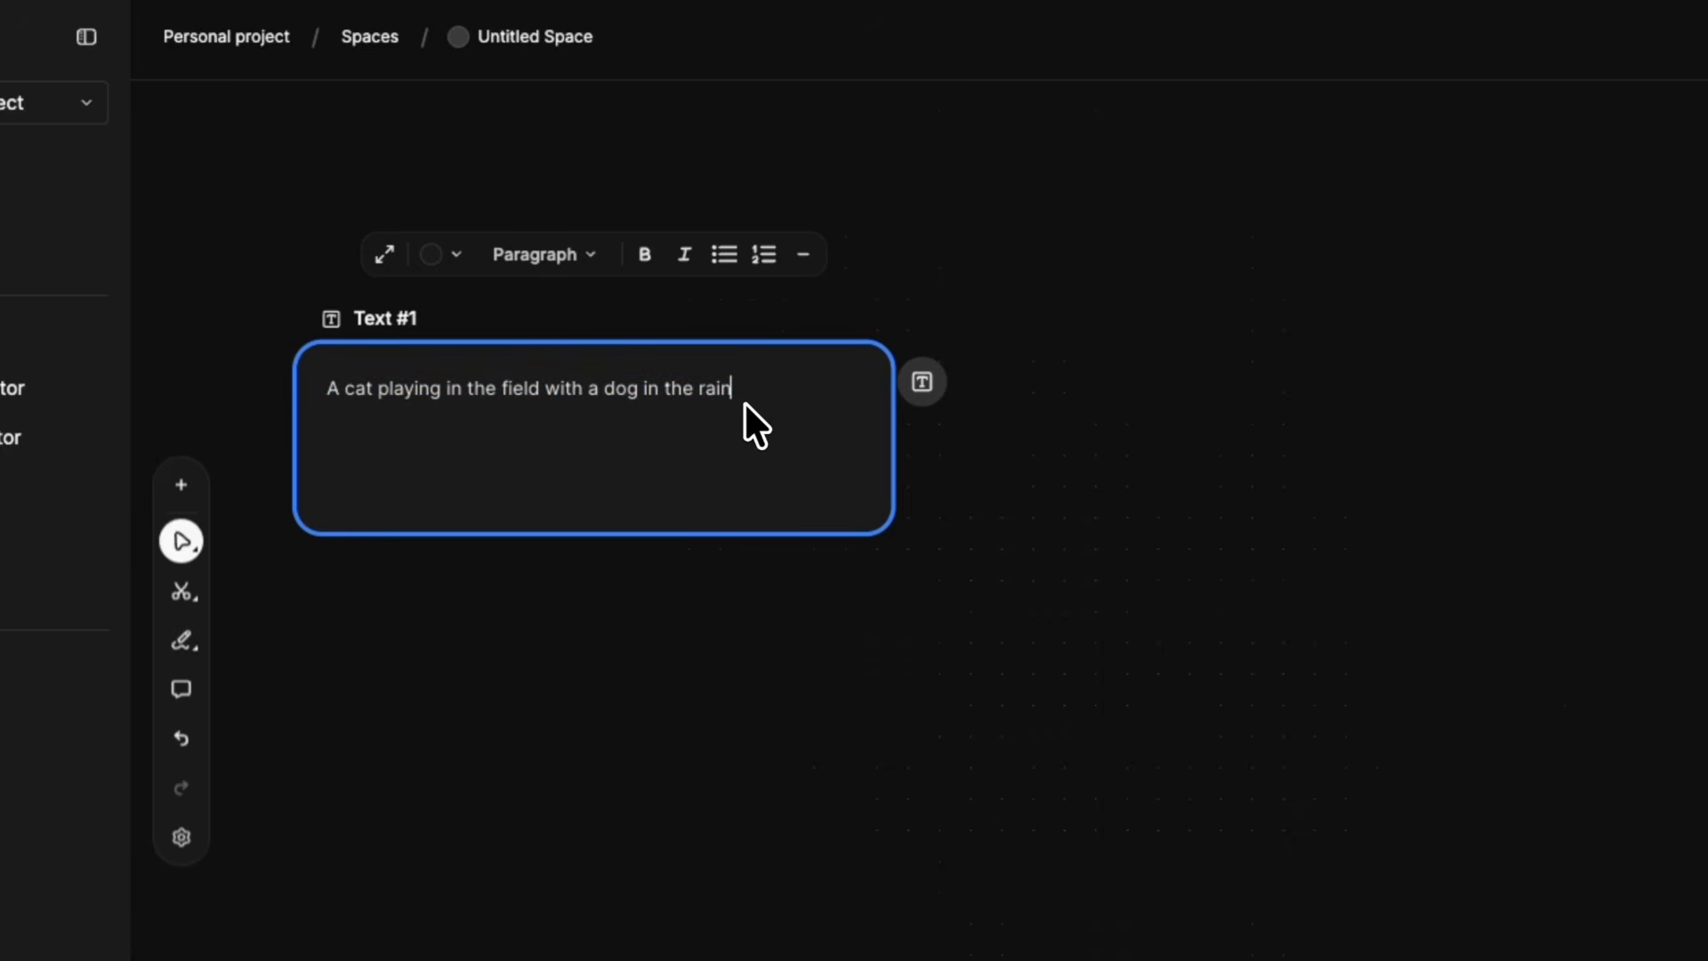
pyautogui.click(1072, 459)
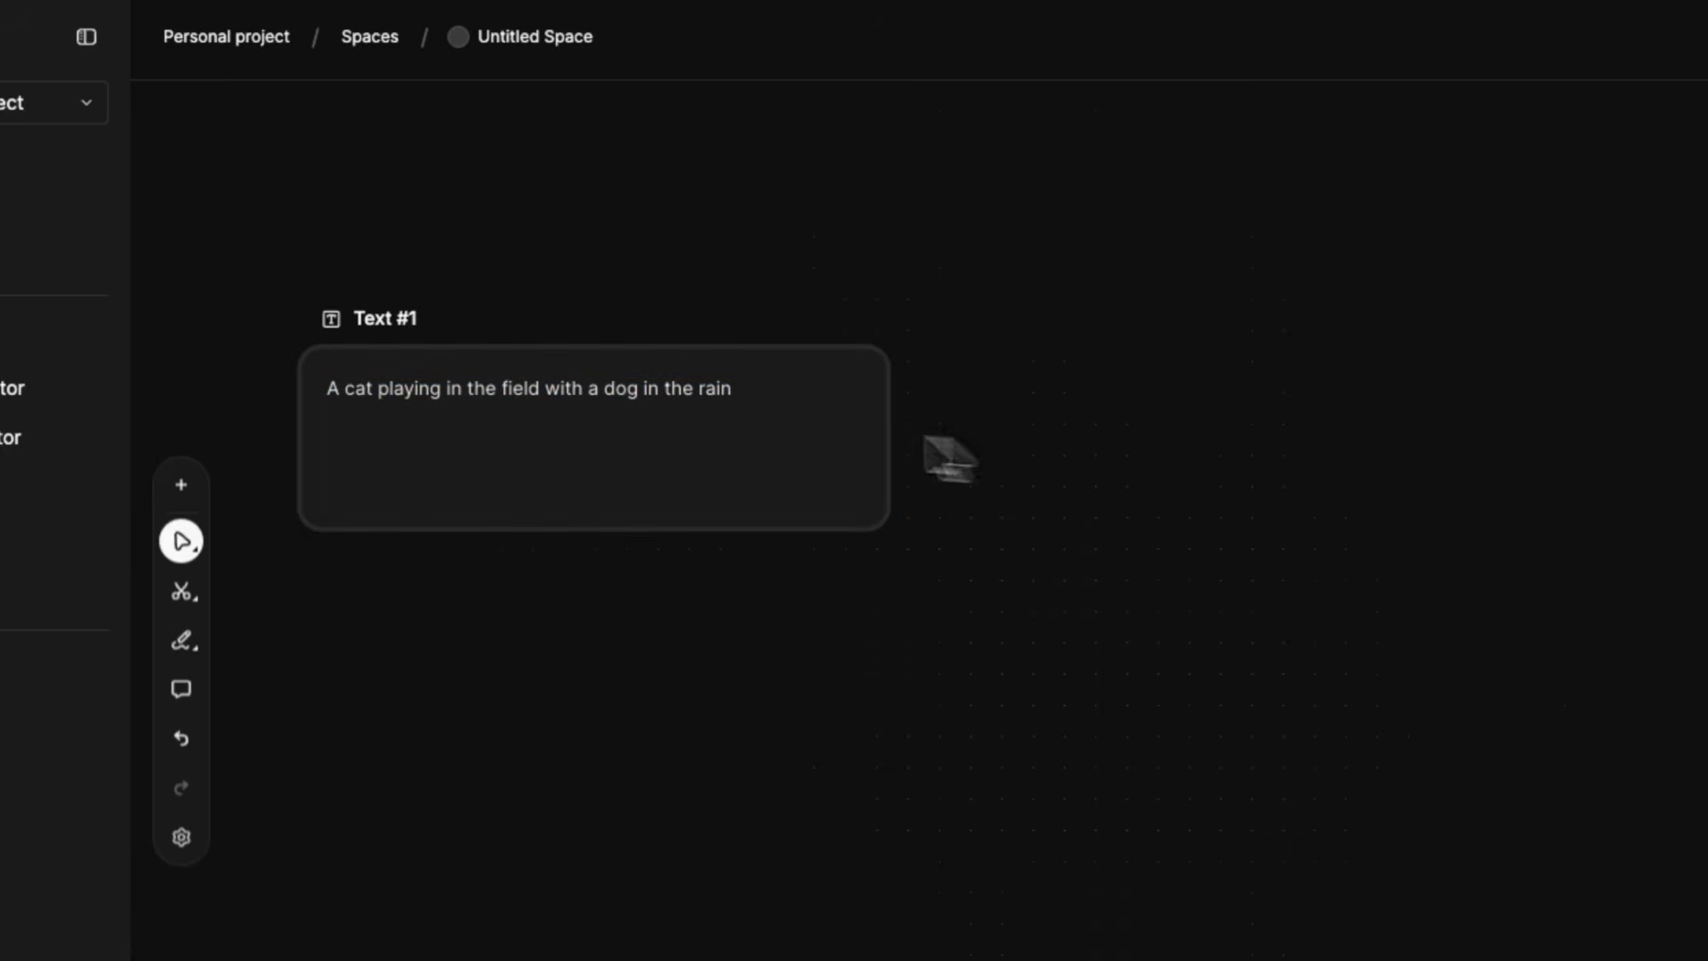
pyautogui.click(543, 431)
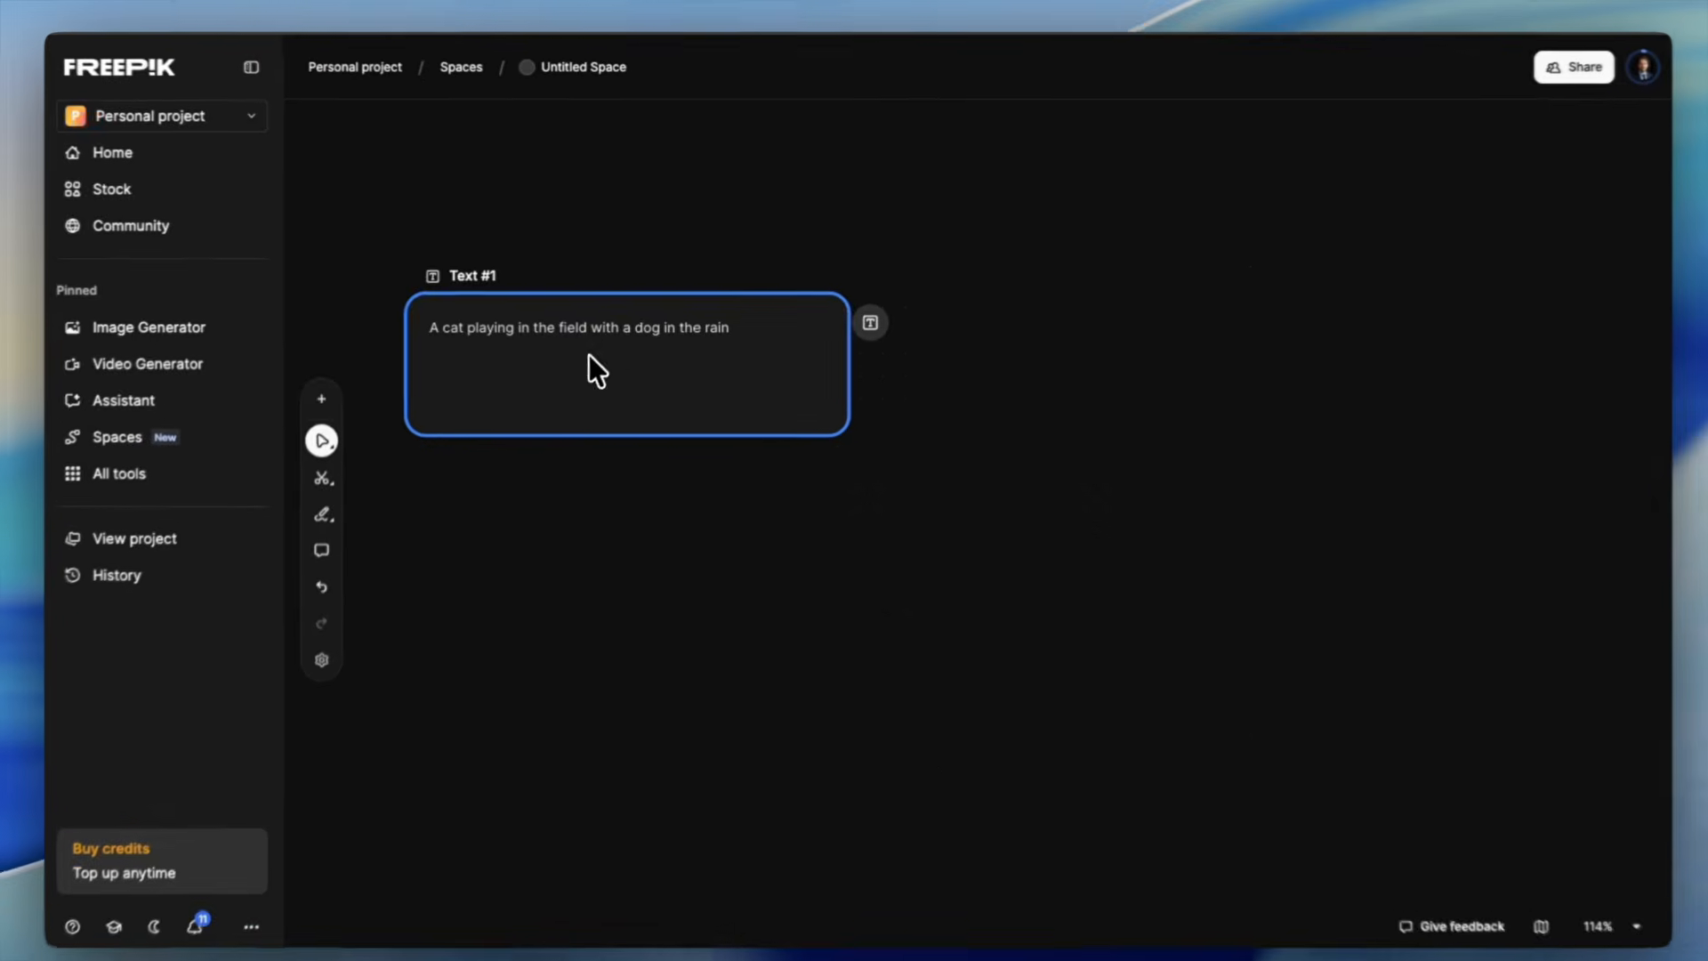
pyautogui.click(578, 349)
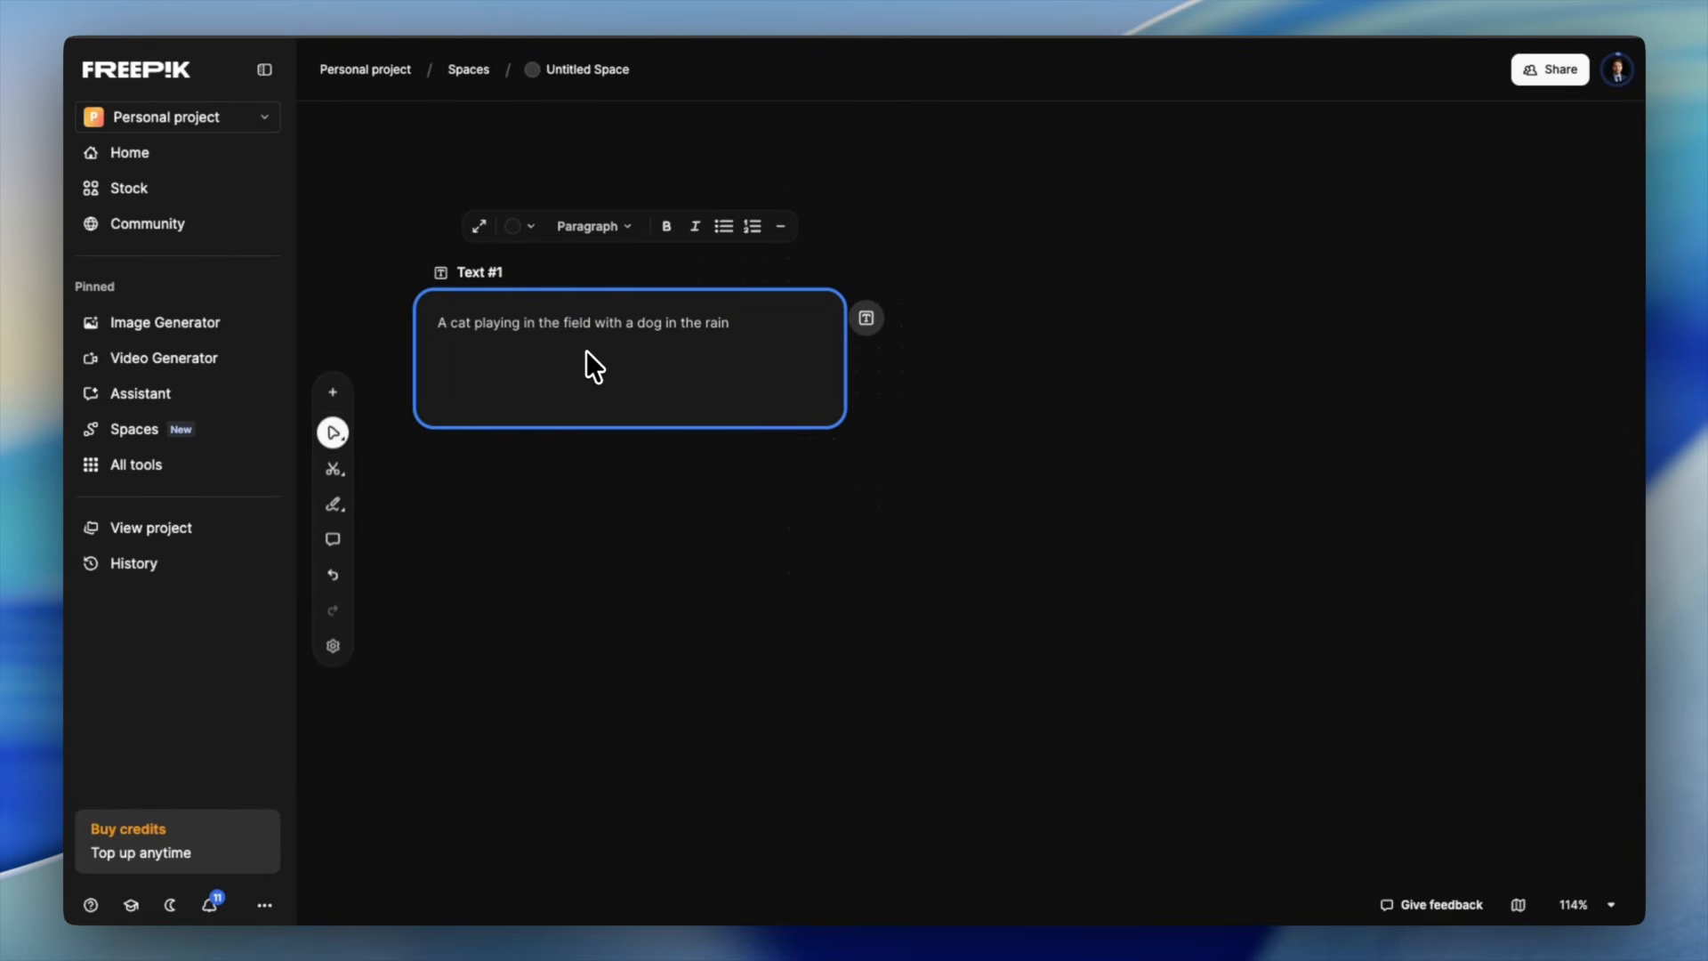
# Step: Add an Image Generator node to the right of the Text #1 node and connect the text output to its prompt input
pyautogui.click(333, 392)
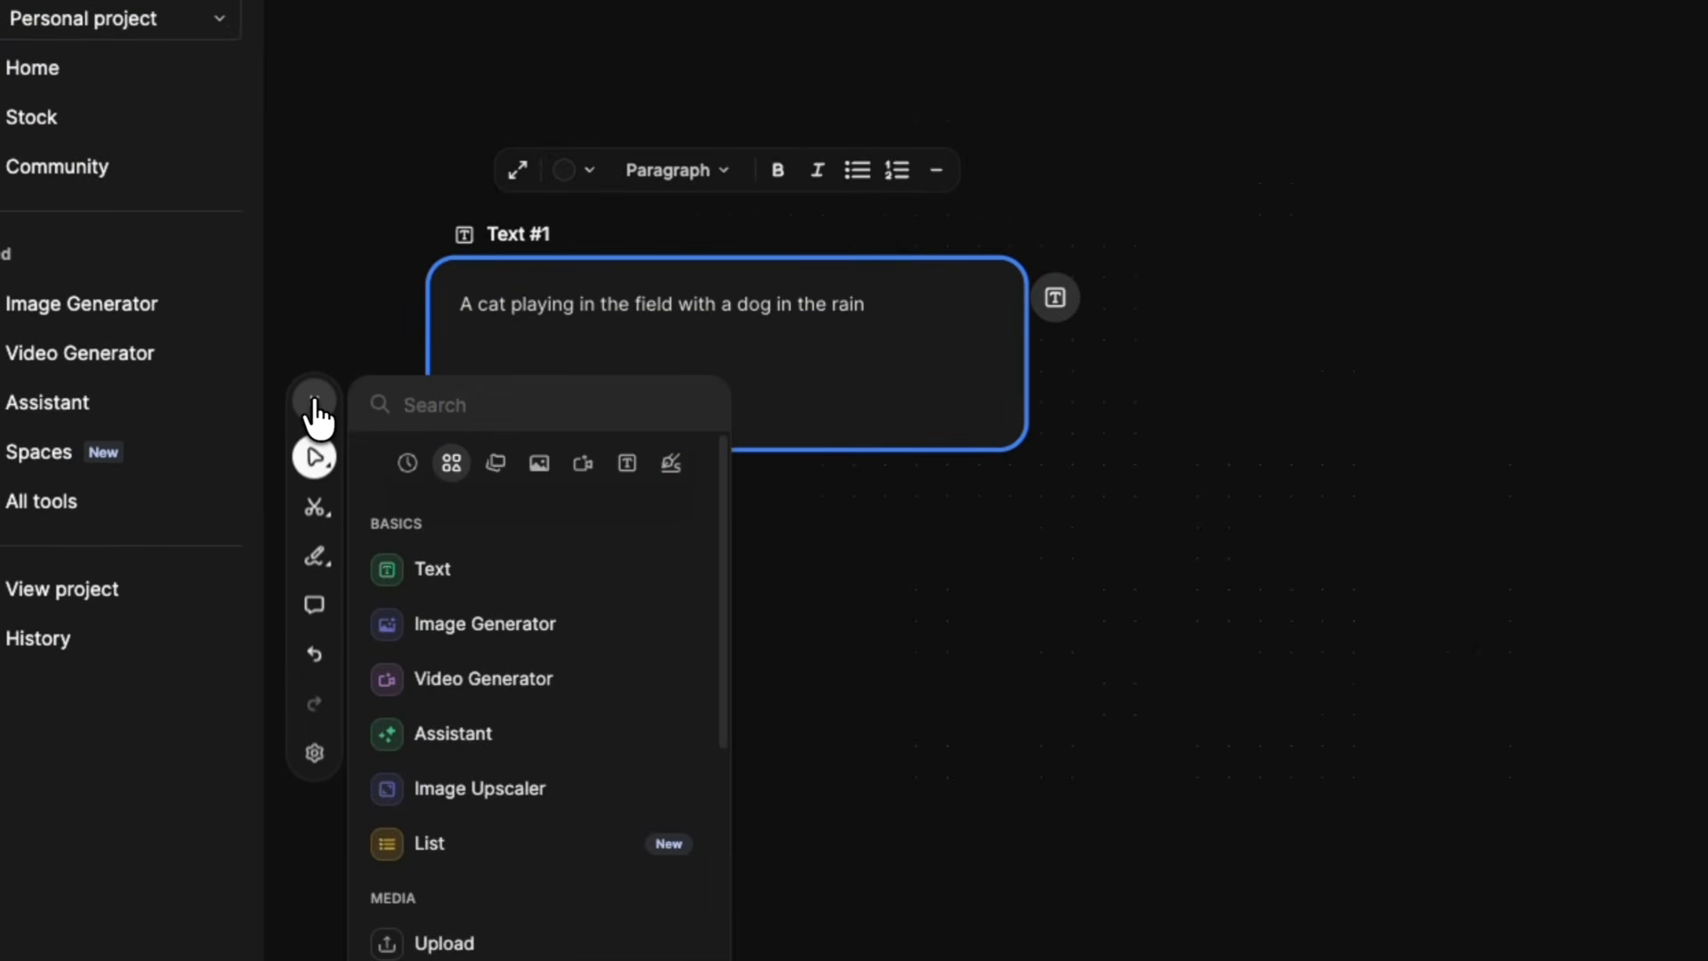
pyautogui.click(452, 623)
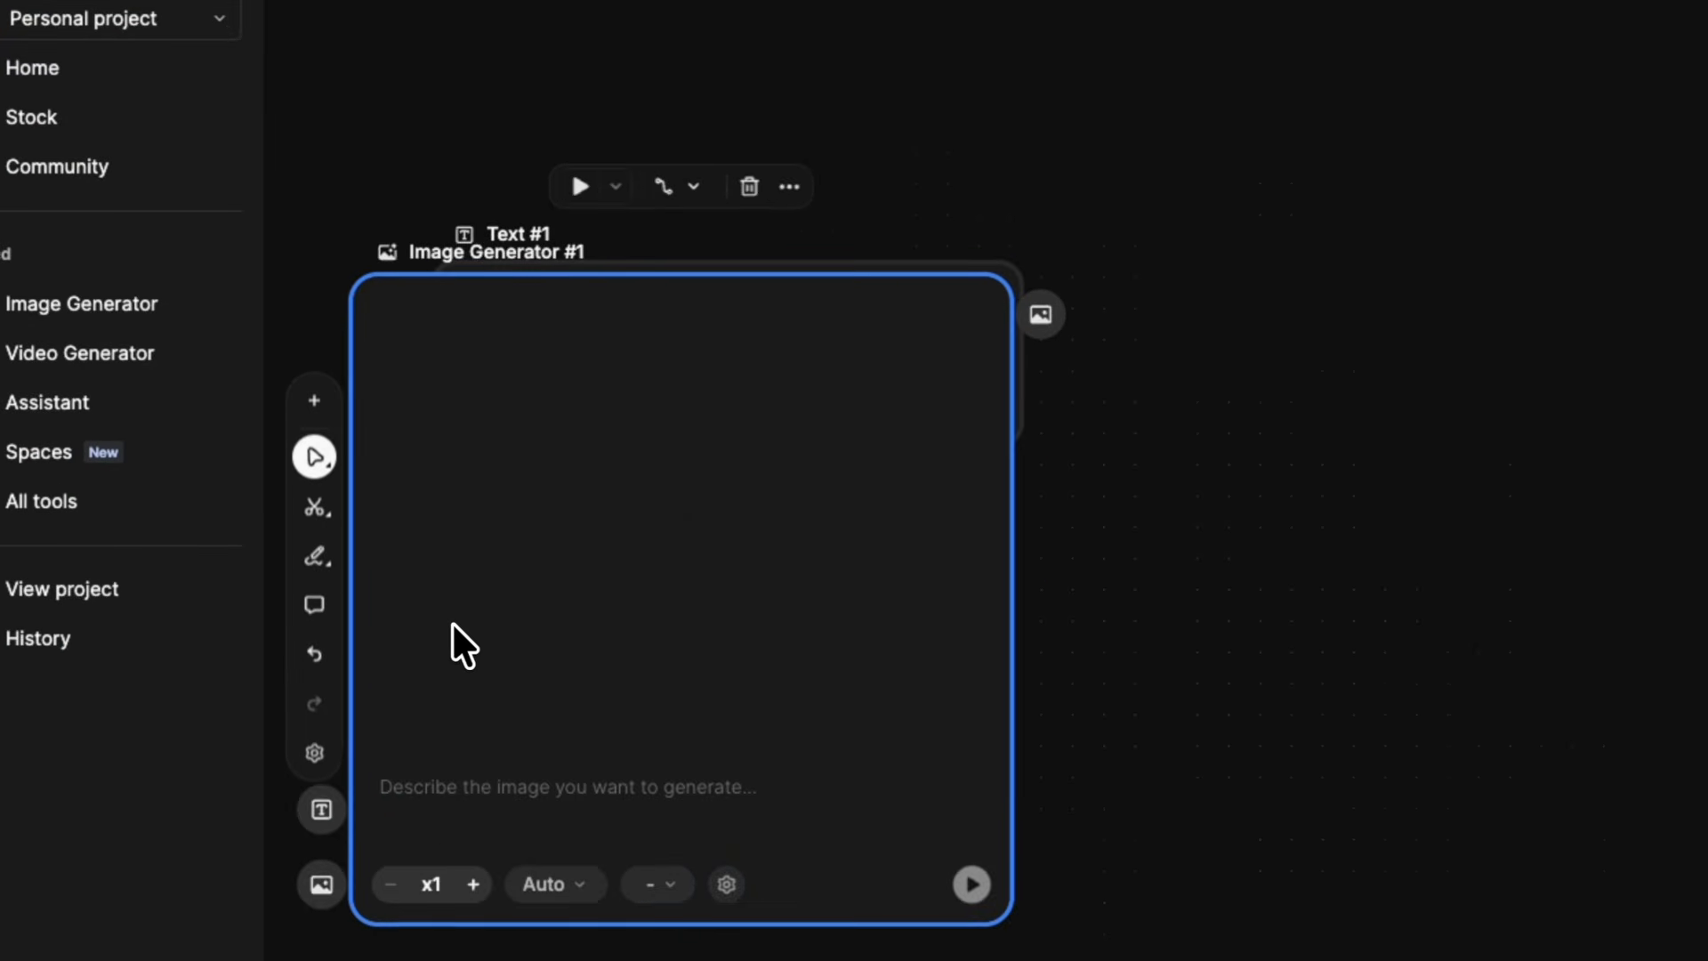
pyautogui.moveTo(1020, 277); pyautogui.dragTo(1386, 274)
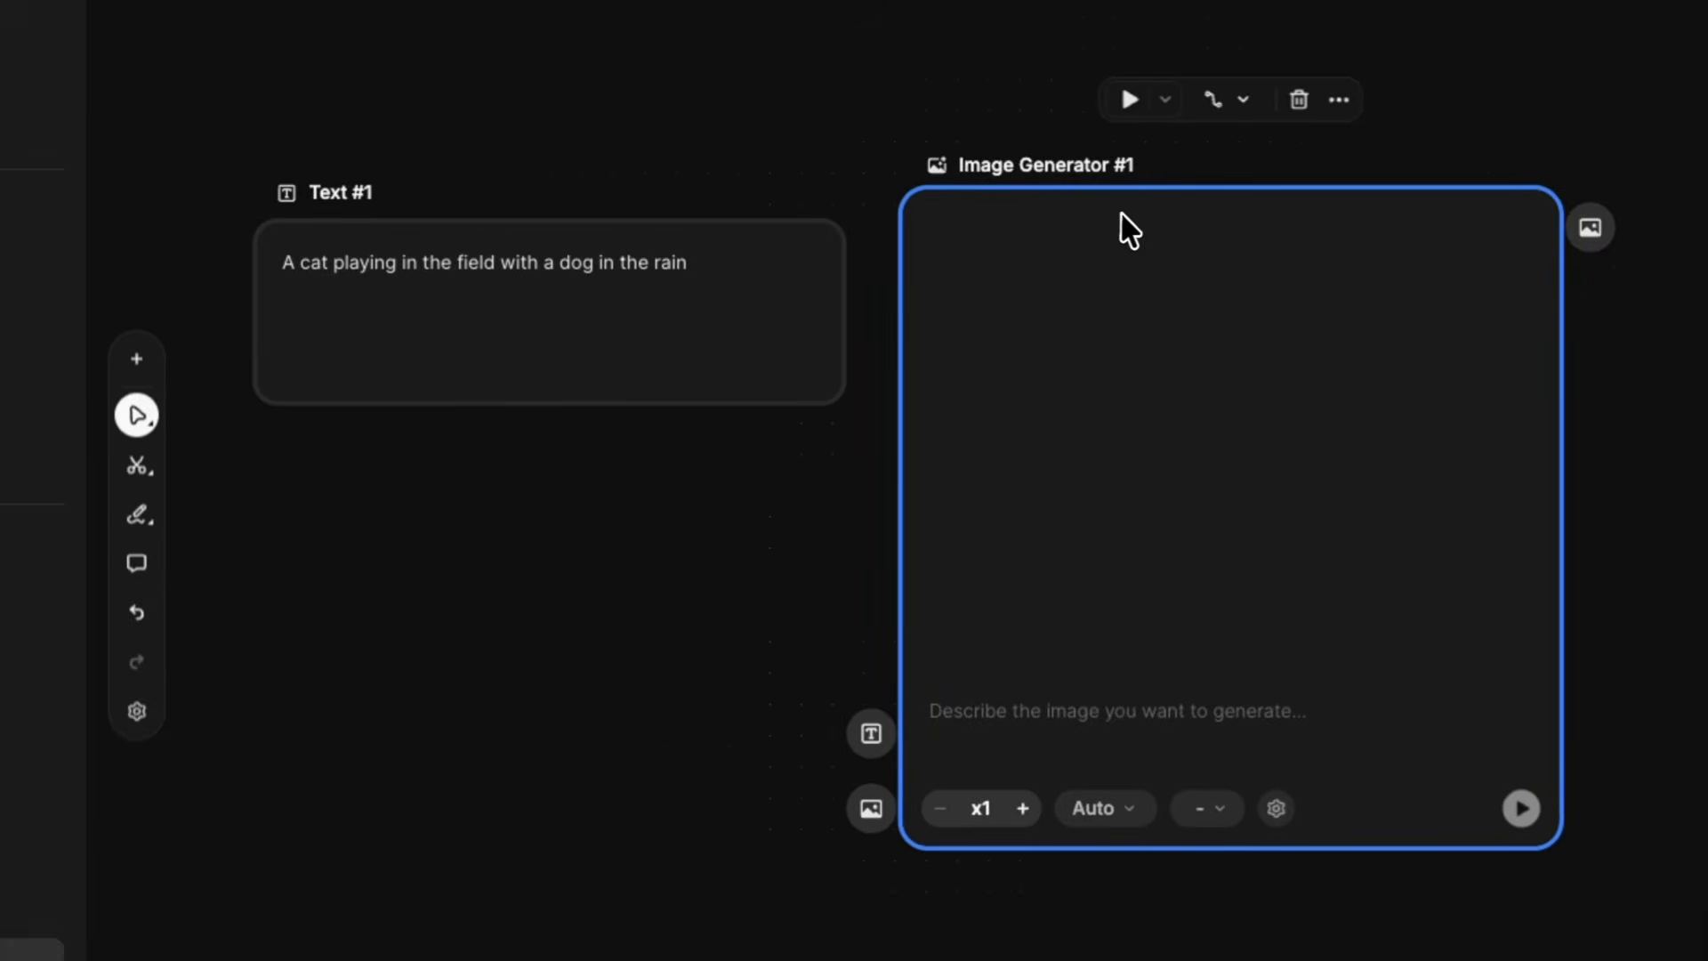
pyautogui.moveTo(1208, 231); pyautogui.dragTo(1188, 244)
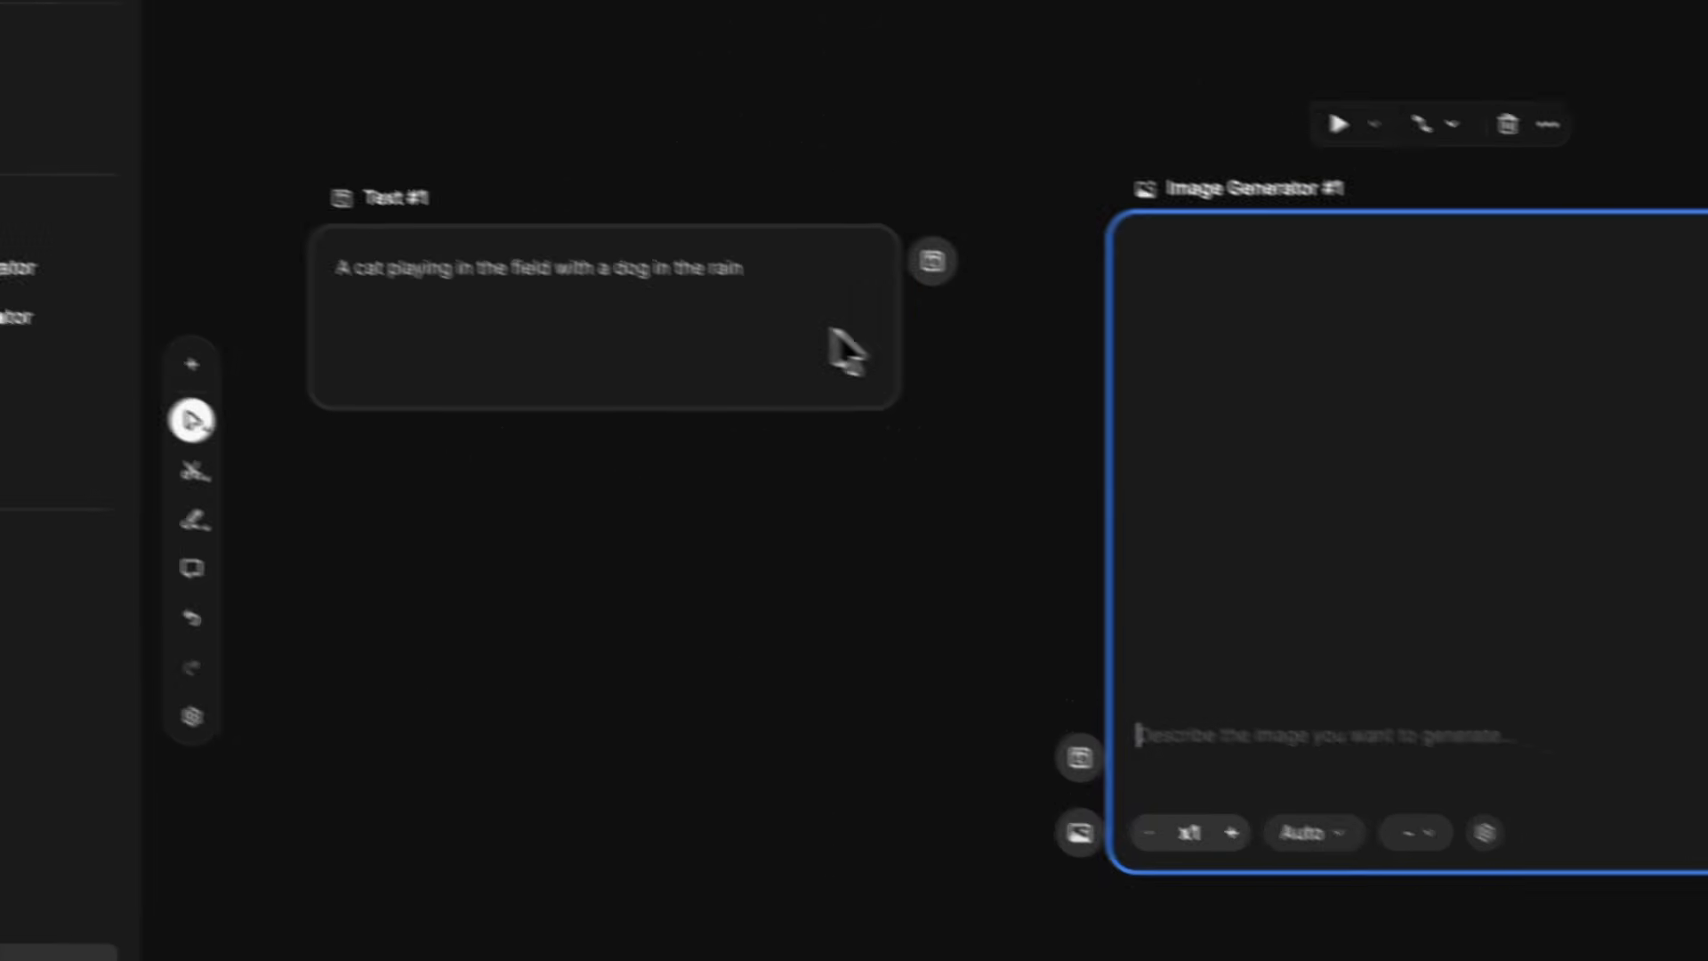
pyautogui.click(845, 352)
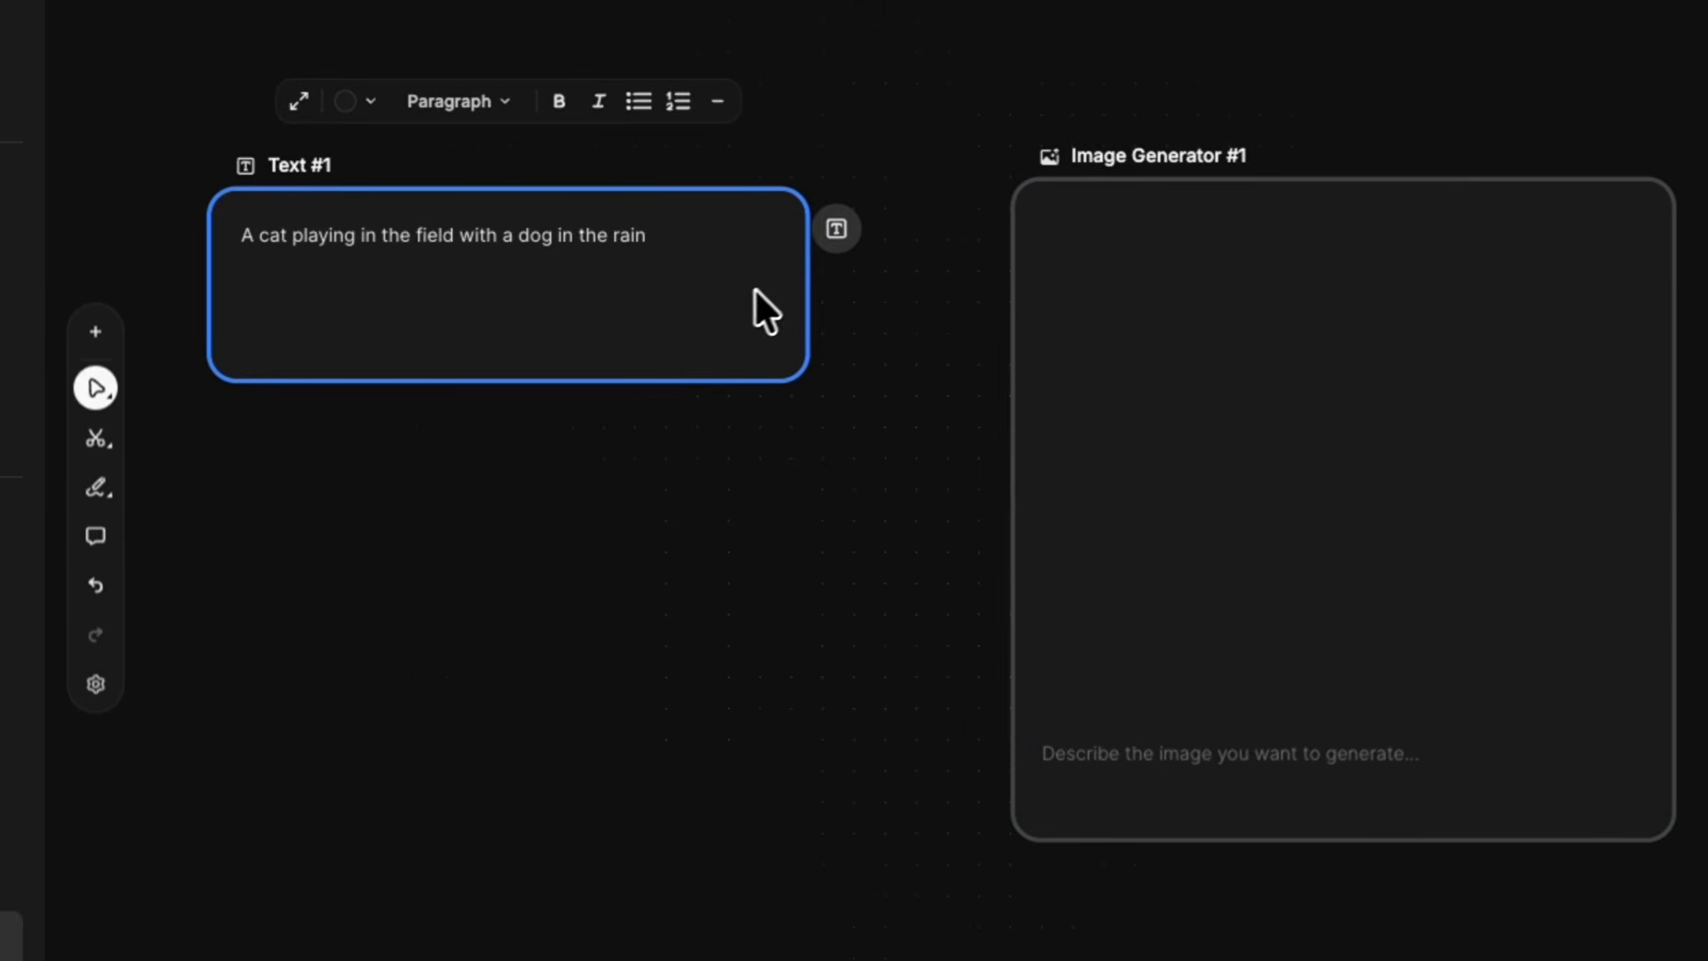
pyautogui.moveTo(927, 338); pyautogui.dragTo(1002, 717)
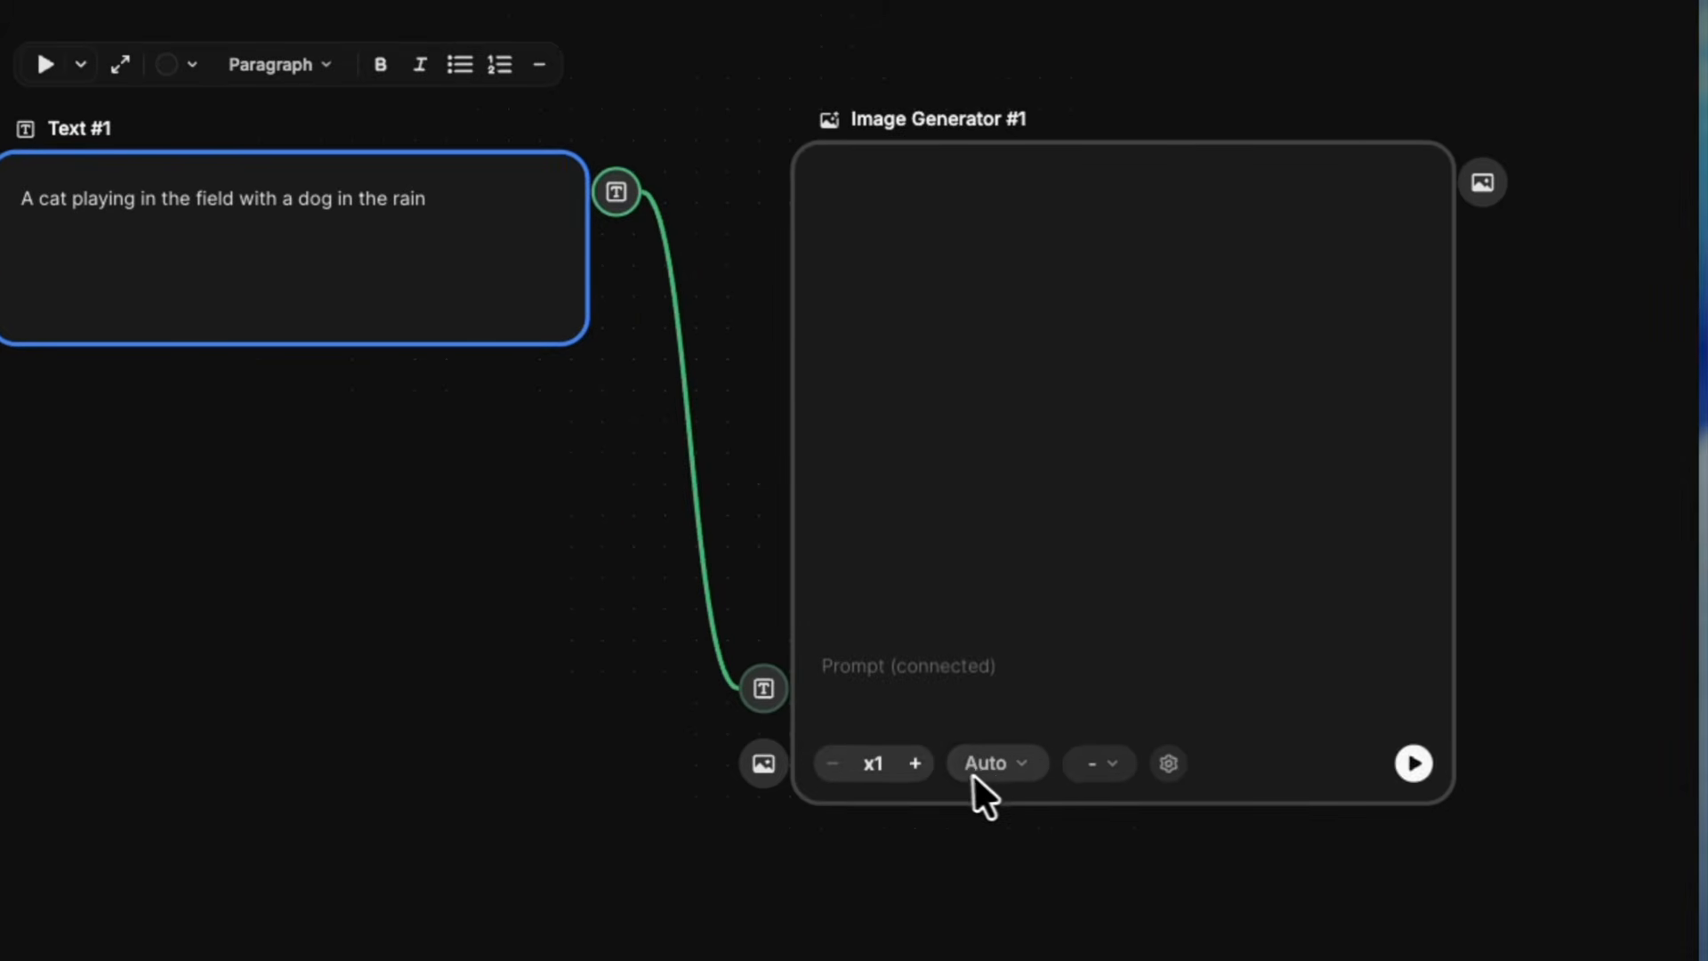
# Step: Browse the available models for Image Generator #1 and select Auto
pyautogui.click(1138, 730)
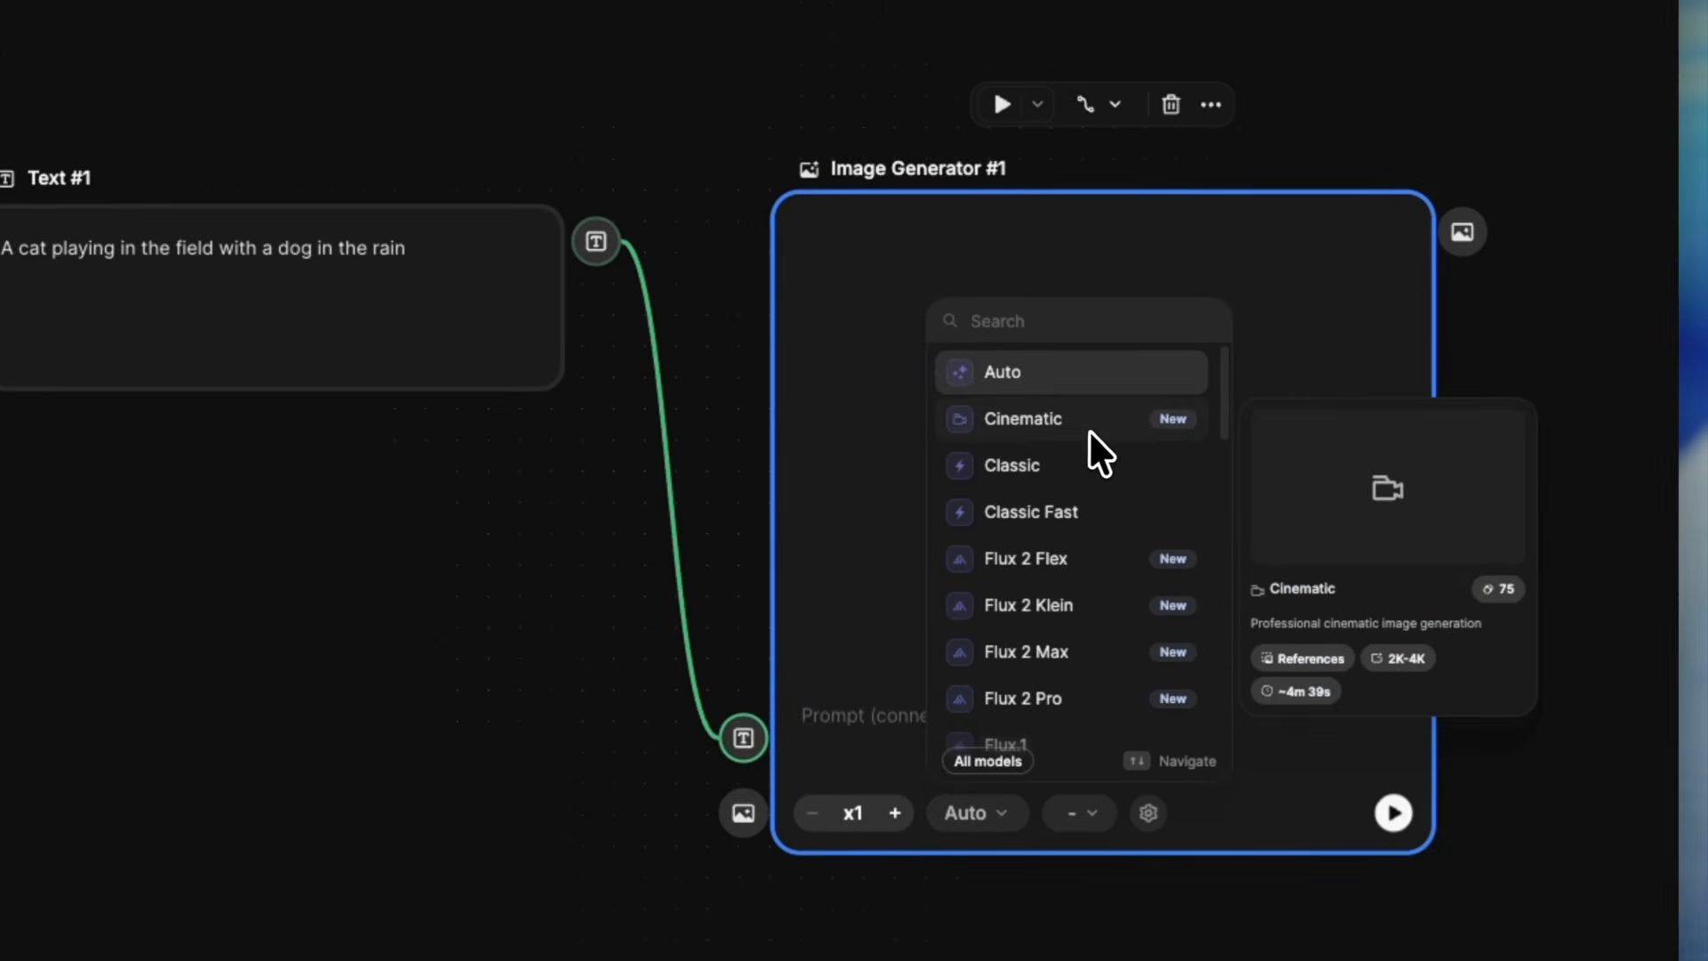
pyautogui.scroll(-1, 1090, 430)
pyautogui.scroll(1, 1086, 428)
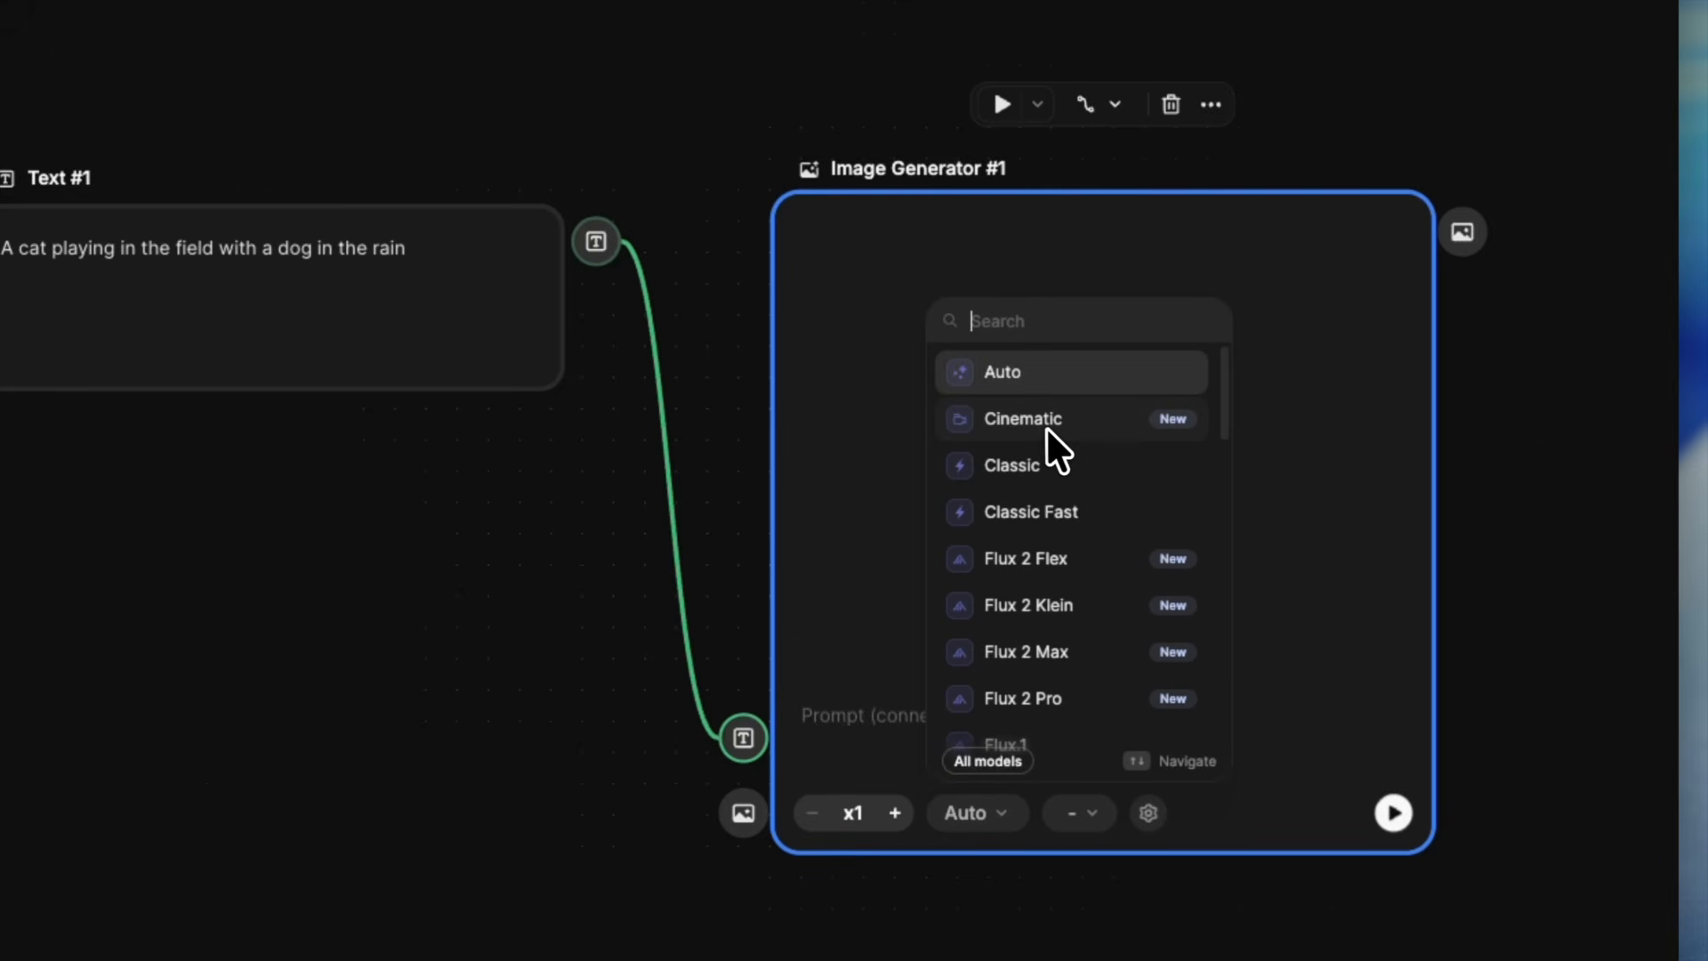
pyautogui.scroll(-5, 1041, 436)
pyautogui.scroll(-10, 1043, 447)
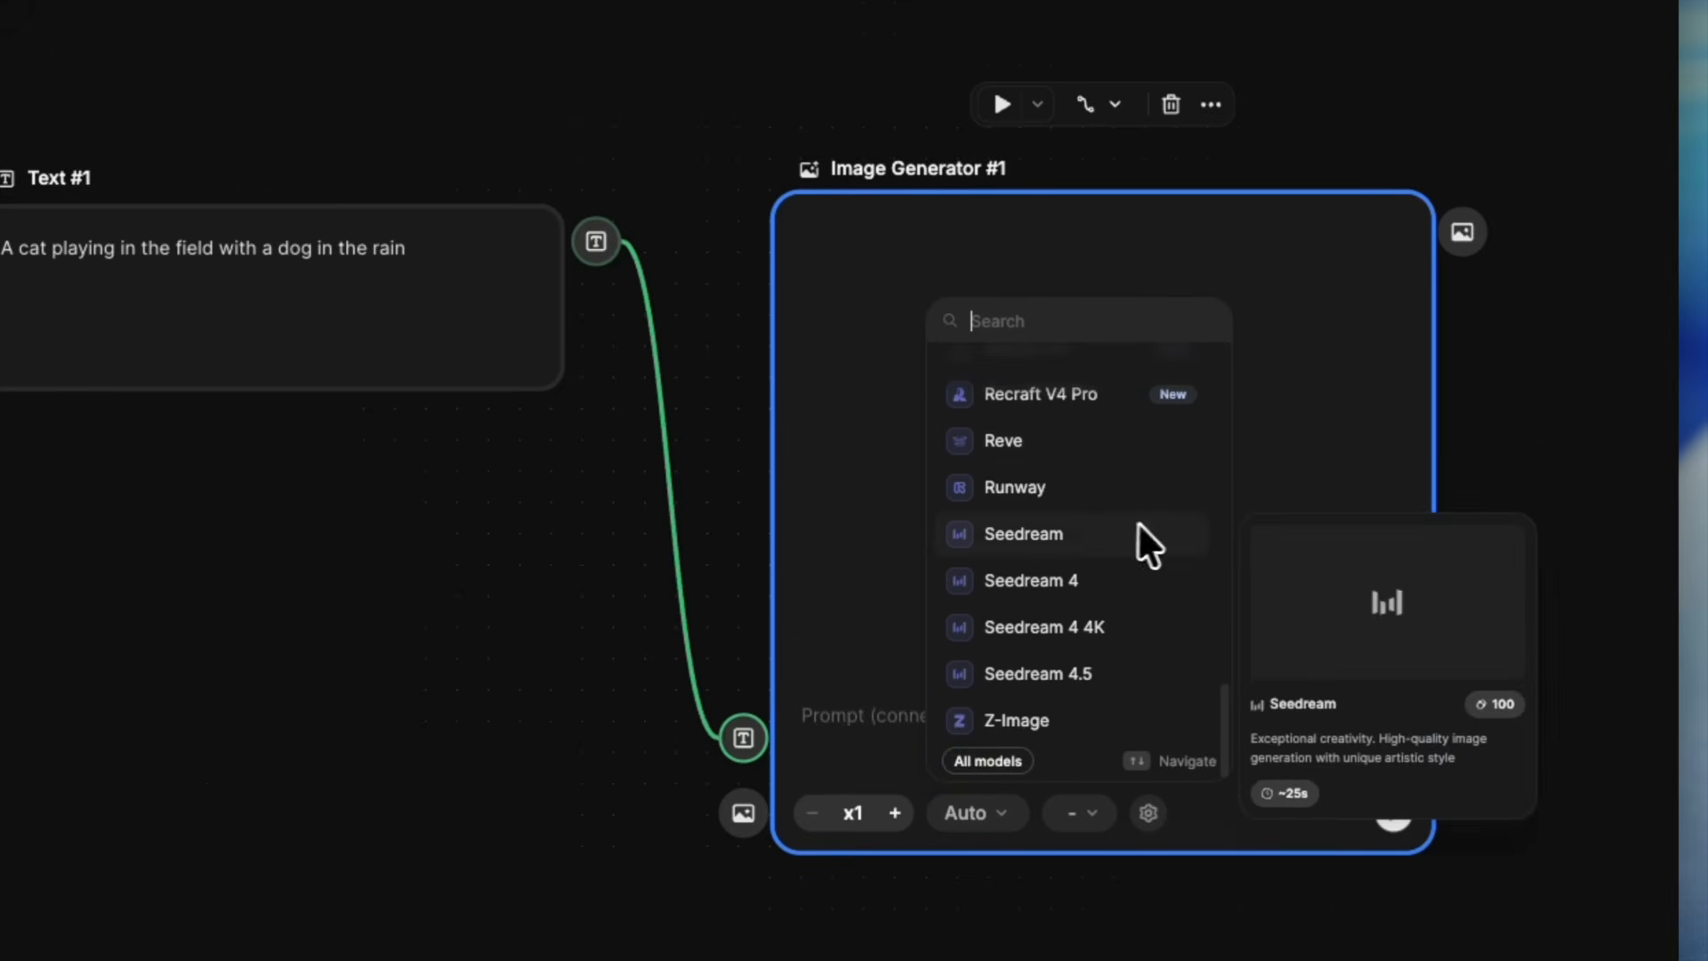
pyautogui.scroll(5, 1067, 586)
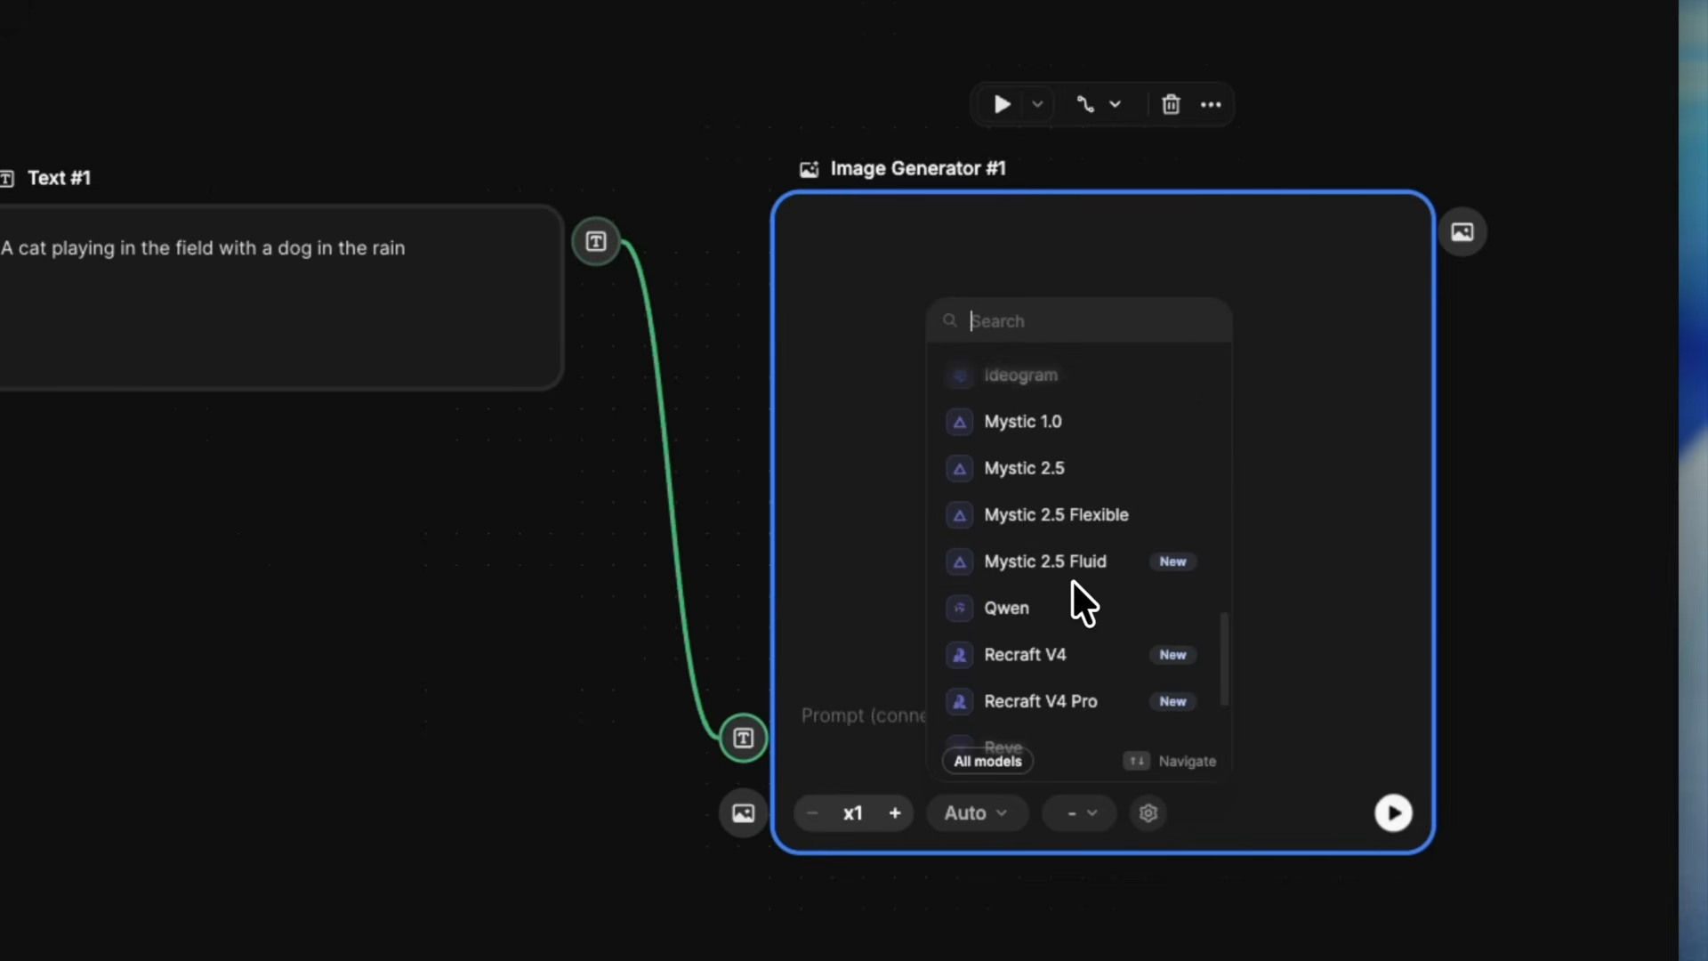
pyautogui.scroll(2, 1064, 560)
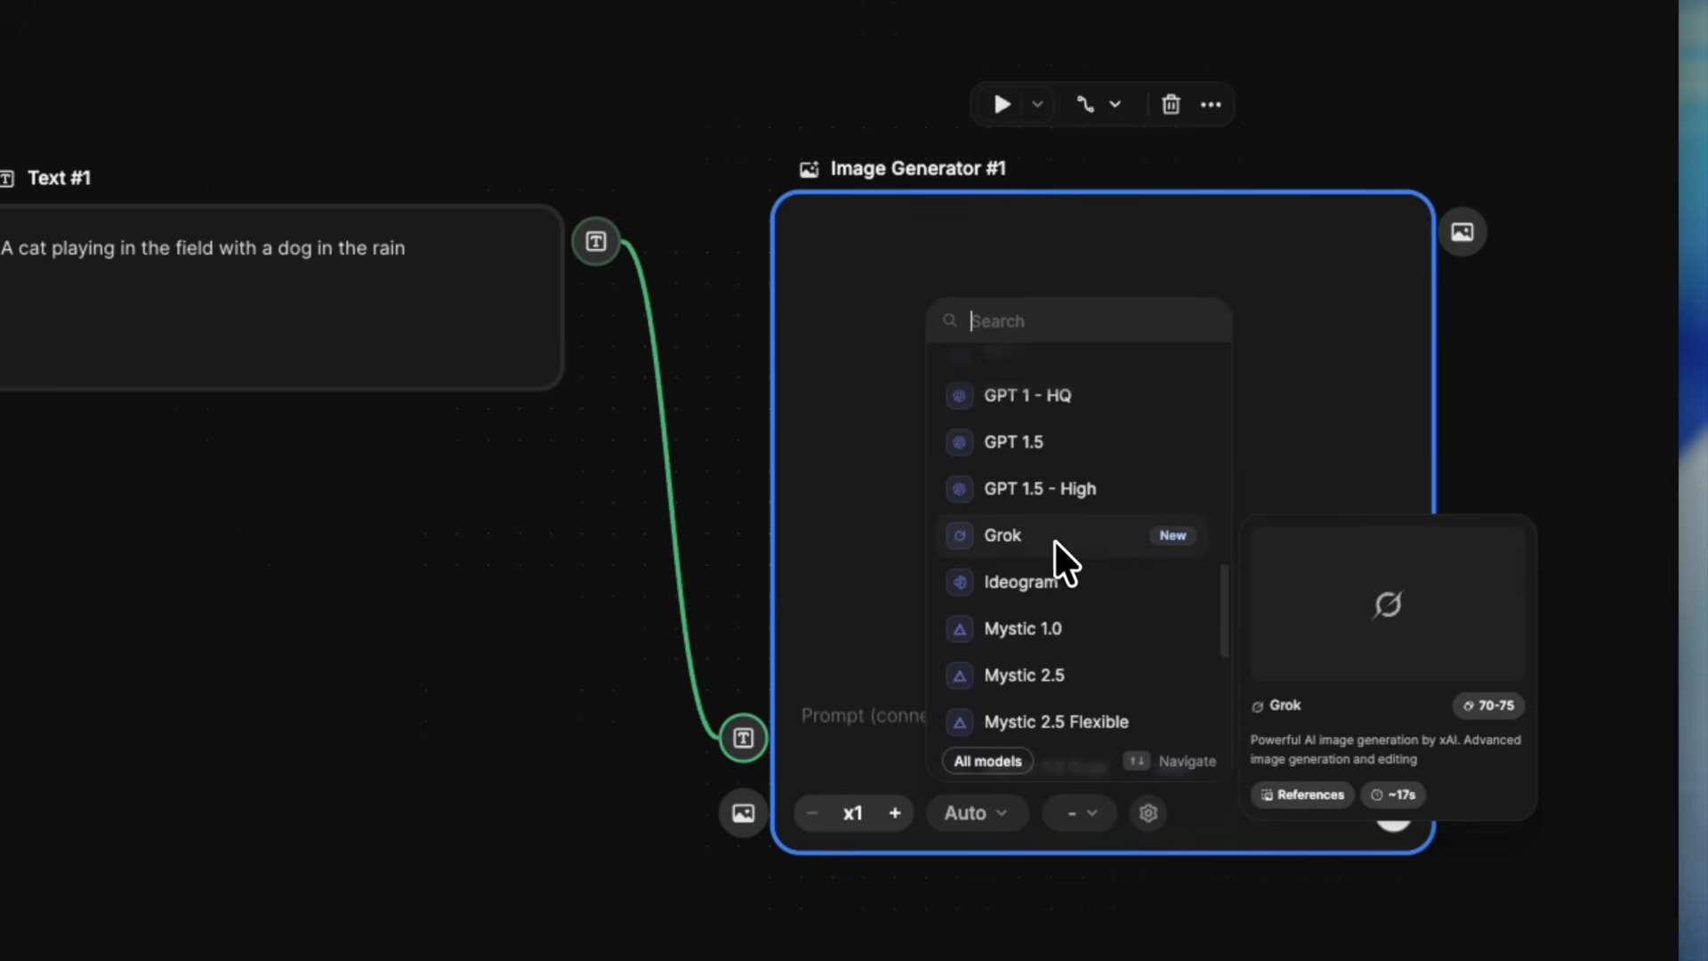
pyautogui.scroll(5, 1075, 493)
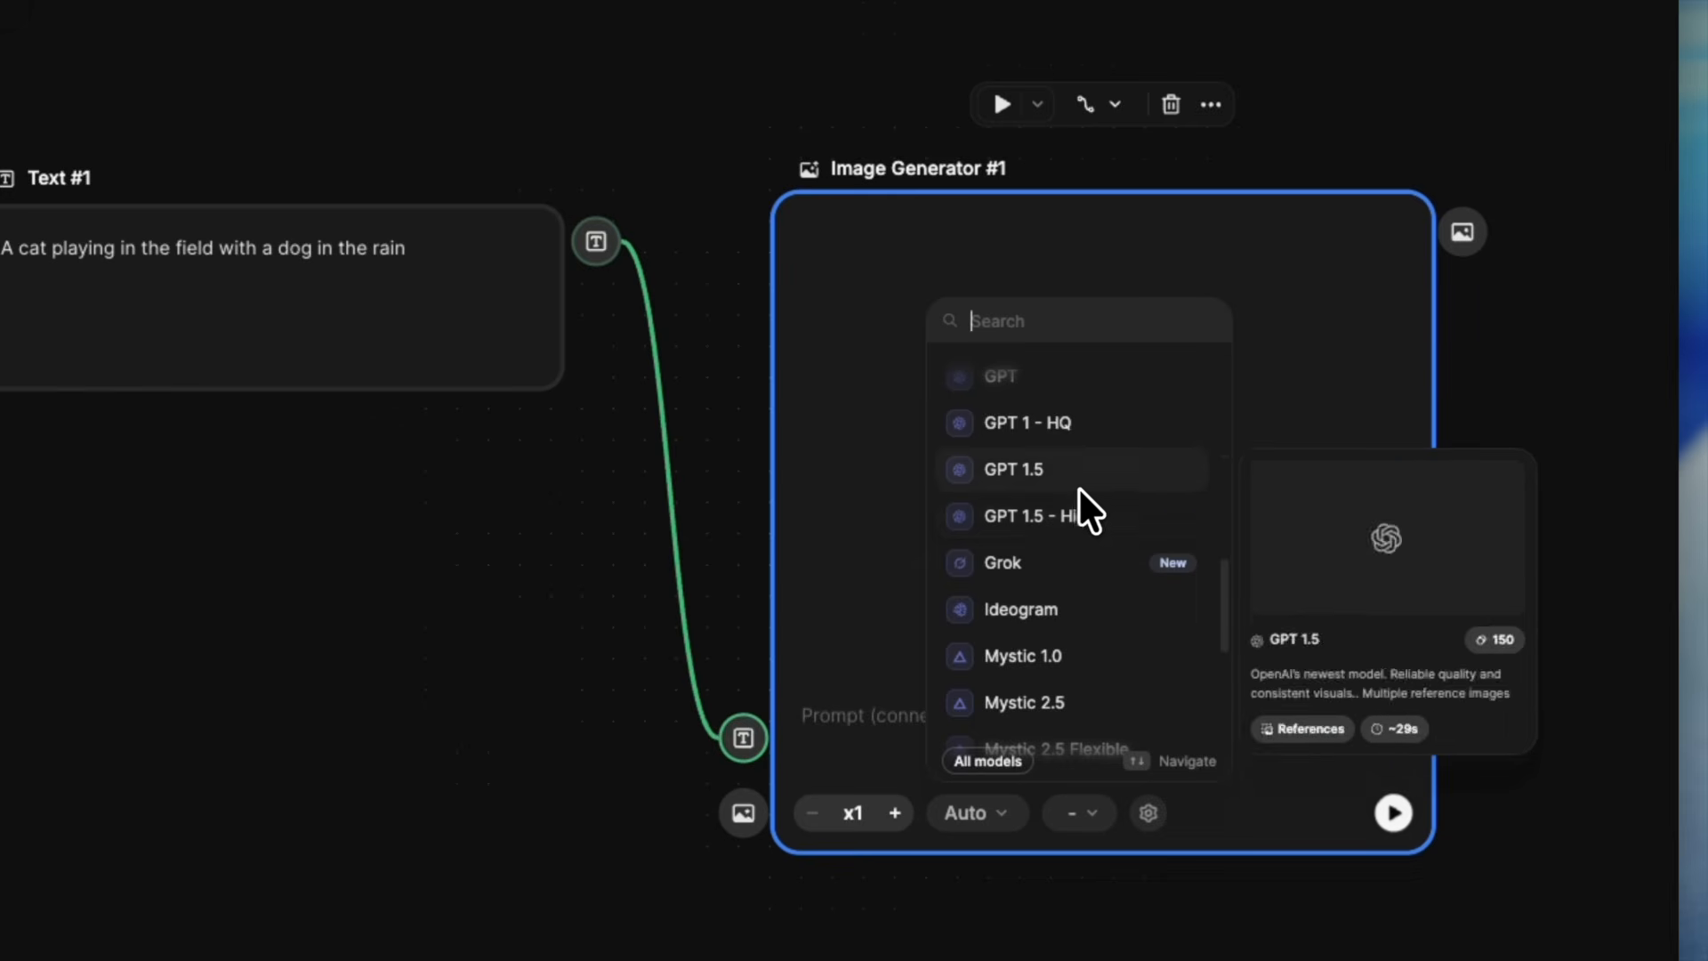
pyautogui.scroll(1, 1083, 482)
pyautogui.click(1028, 378)
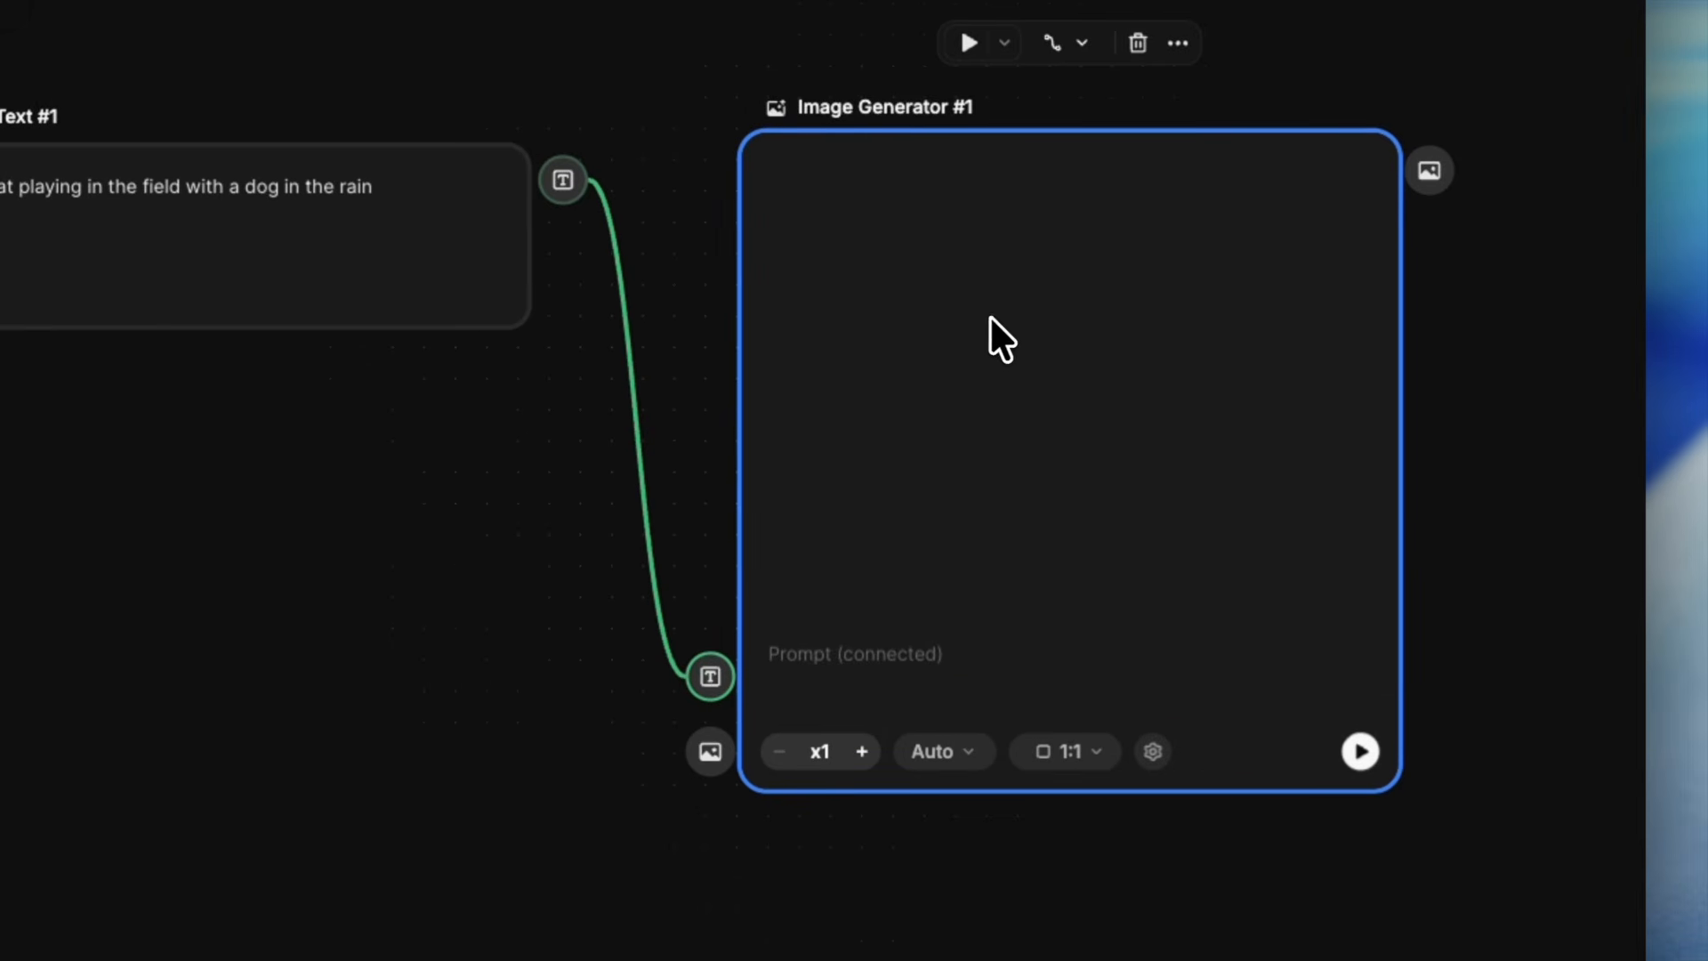
# Step: Run Image Generator #1 to create an image from the connected text prompt
pyautogui.click(1361, 751)
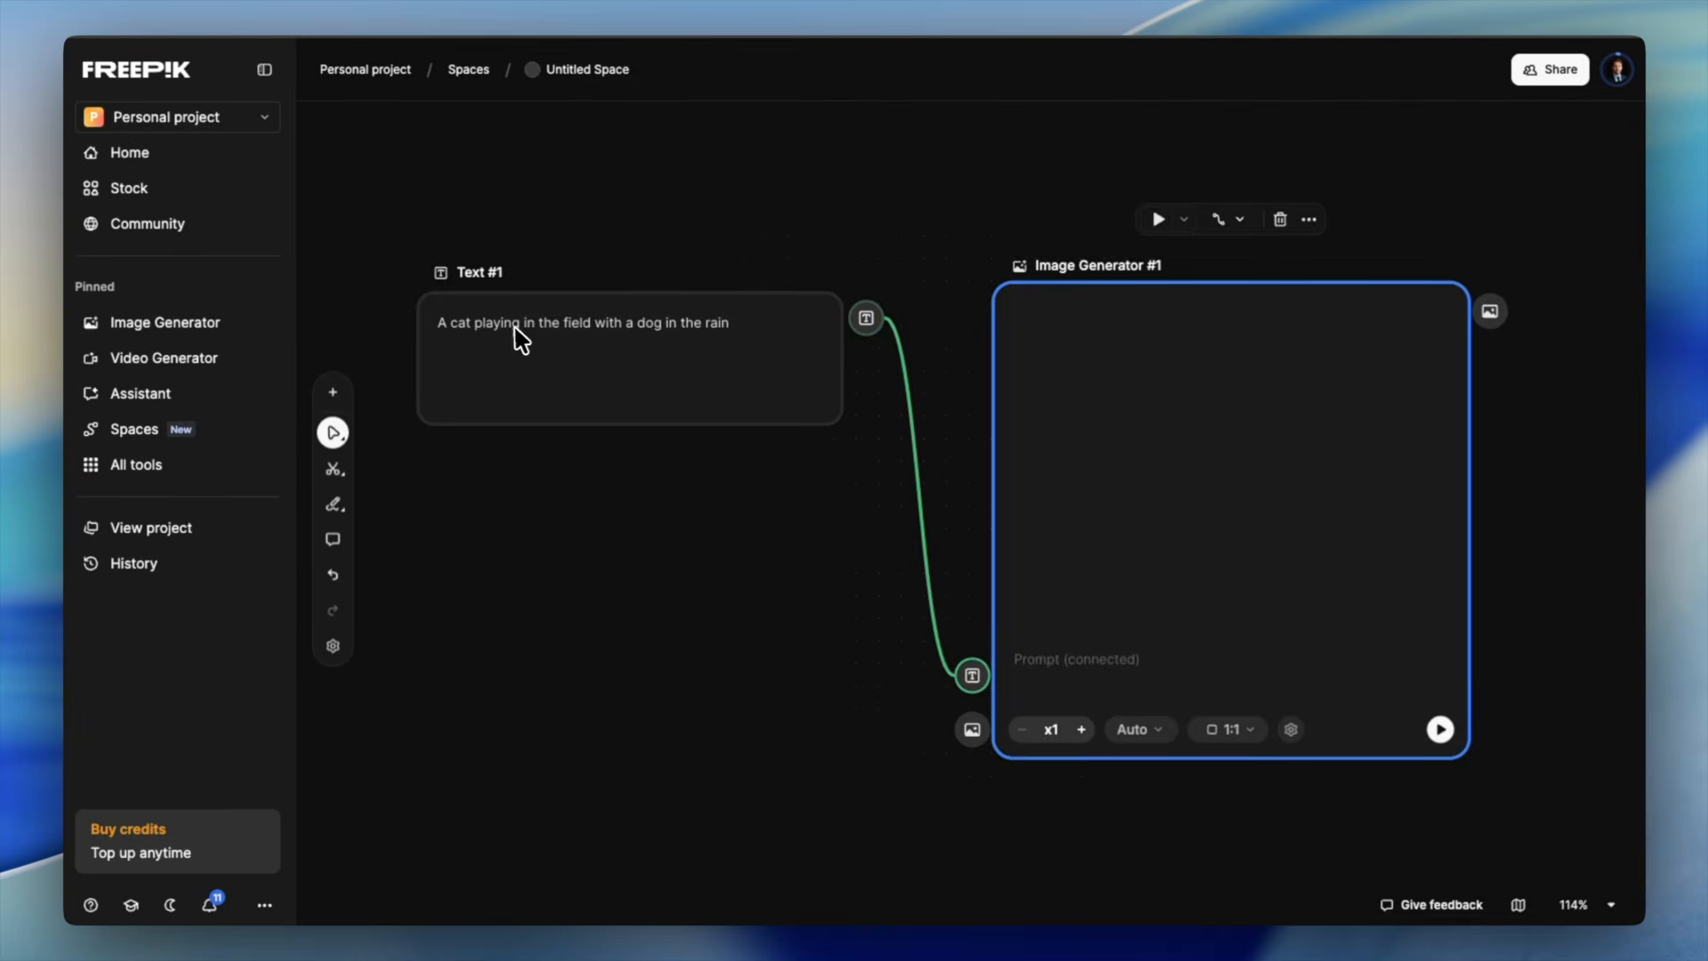
pyautogui.tripleClick(505, 323)
pyautogui.click(1222, 517)
pyautogui.click(1440, 730)
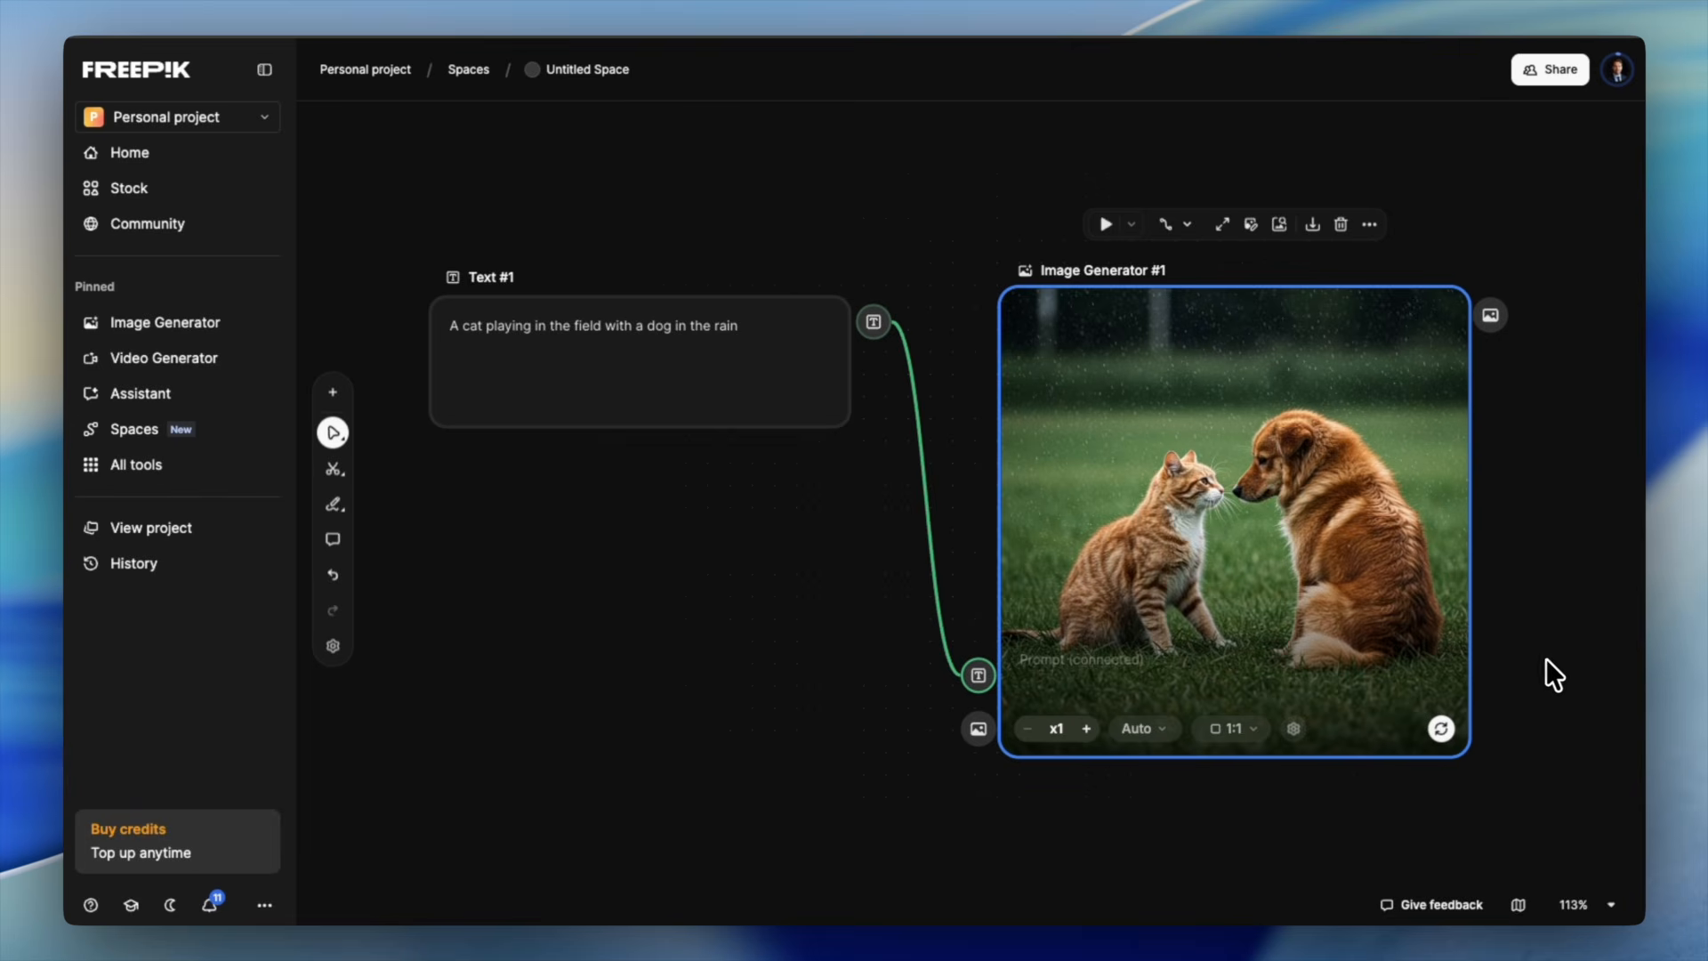
# Step: Examine the generated image and the link between the Text and Image Generator nodes
pyautogui.scroll(2, 1548, 659)
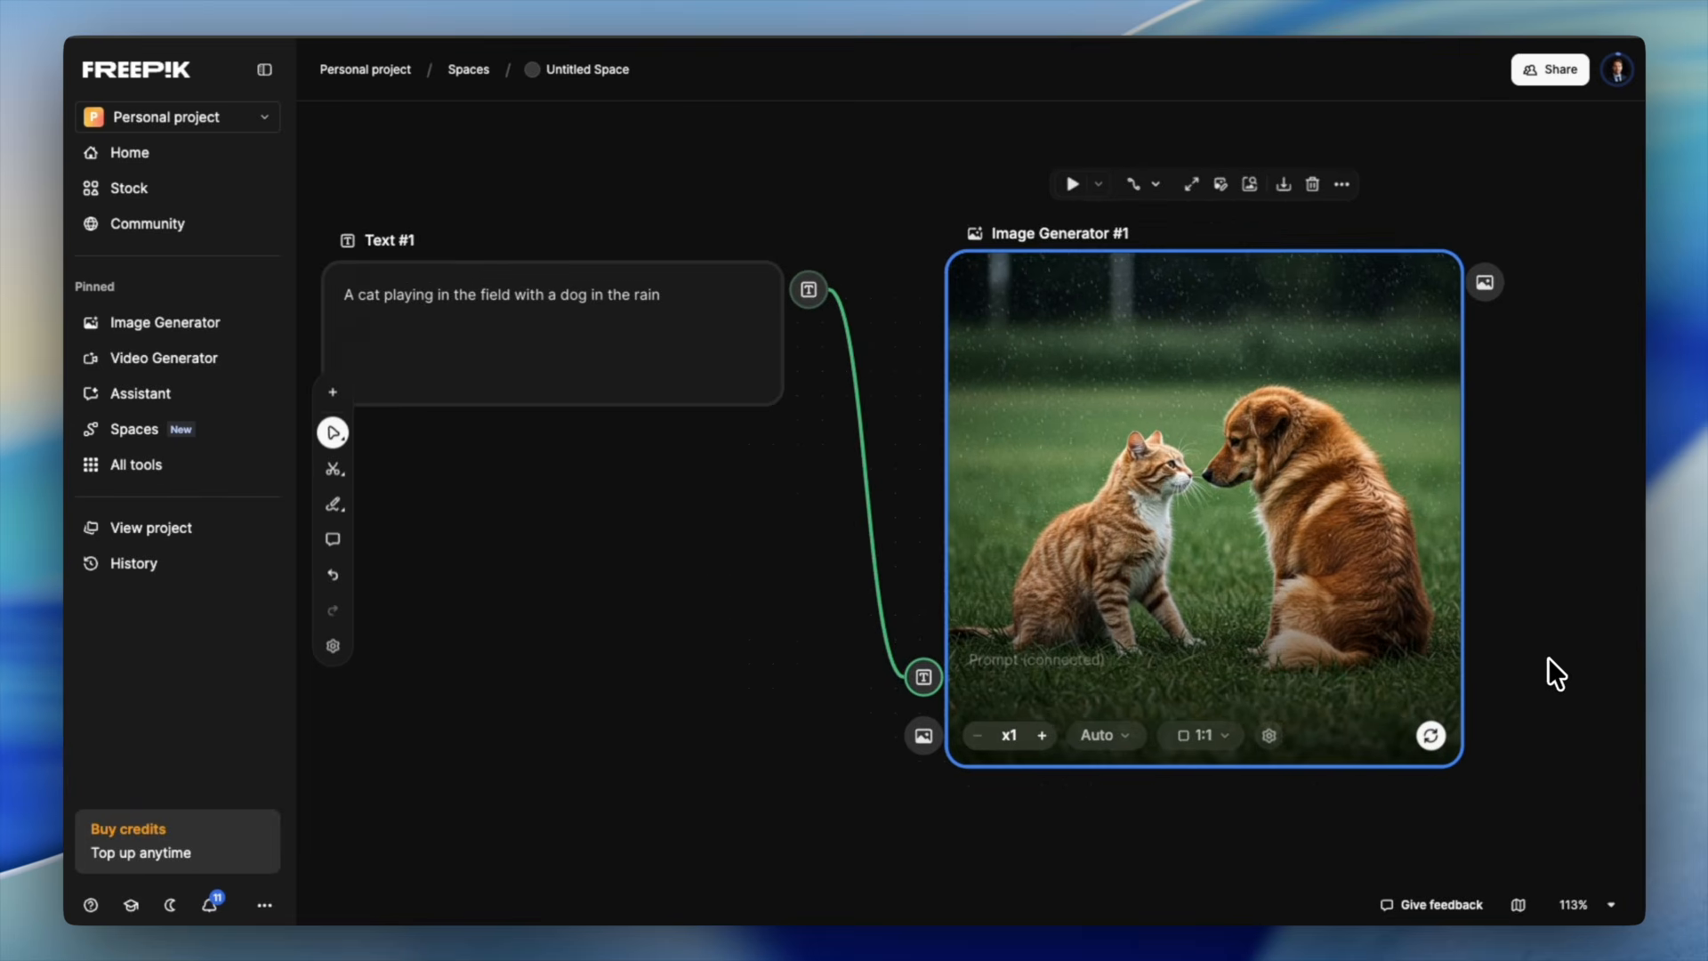
pyautogui.scroll(-2, 1547, 654)
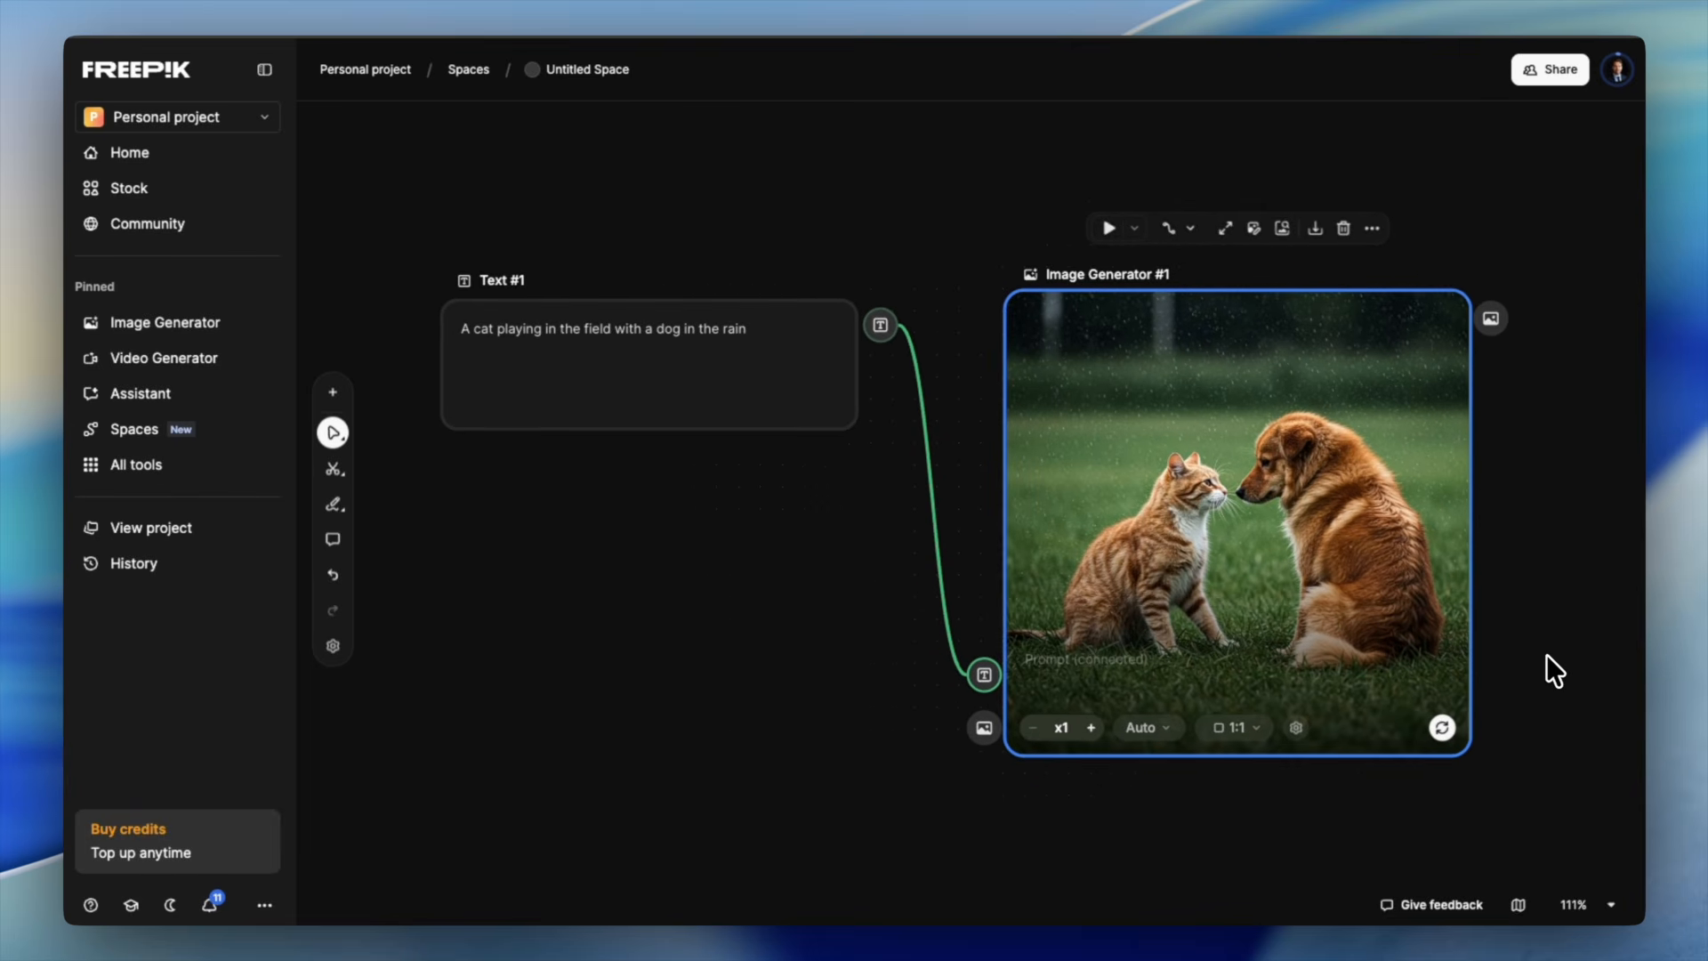
pyautogui.click(1546, 654)
pyautogui.moveTo(1568, 802); pyautogui.dragTo(441, 240)
pyautogui.click(424, 230)
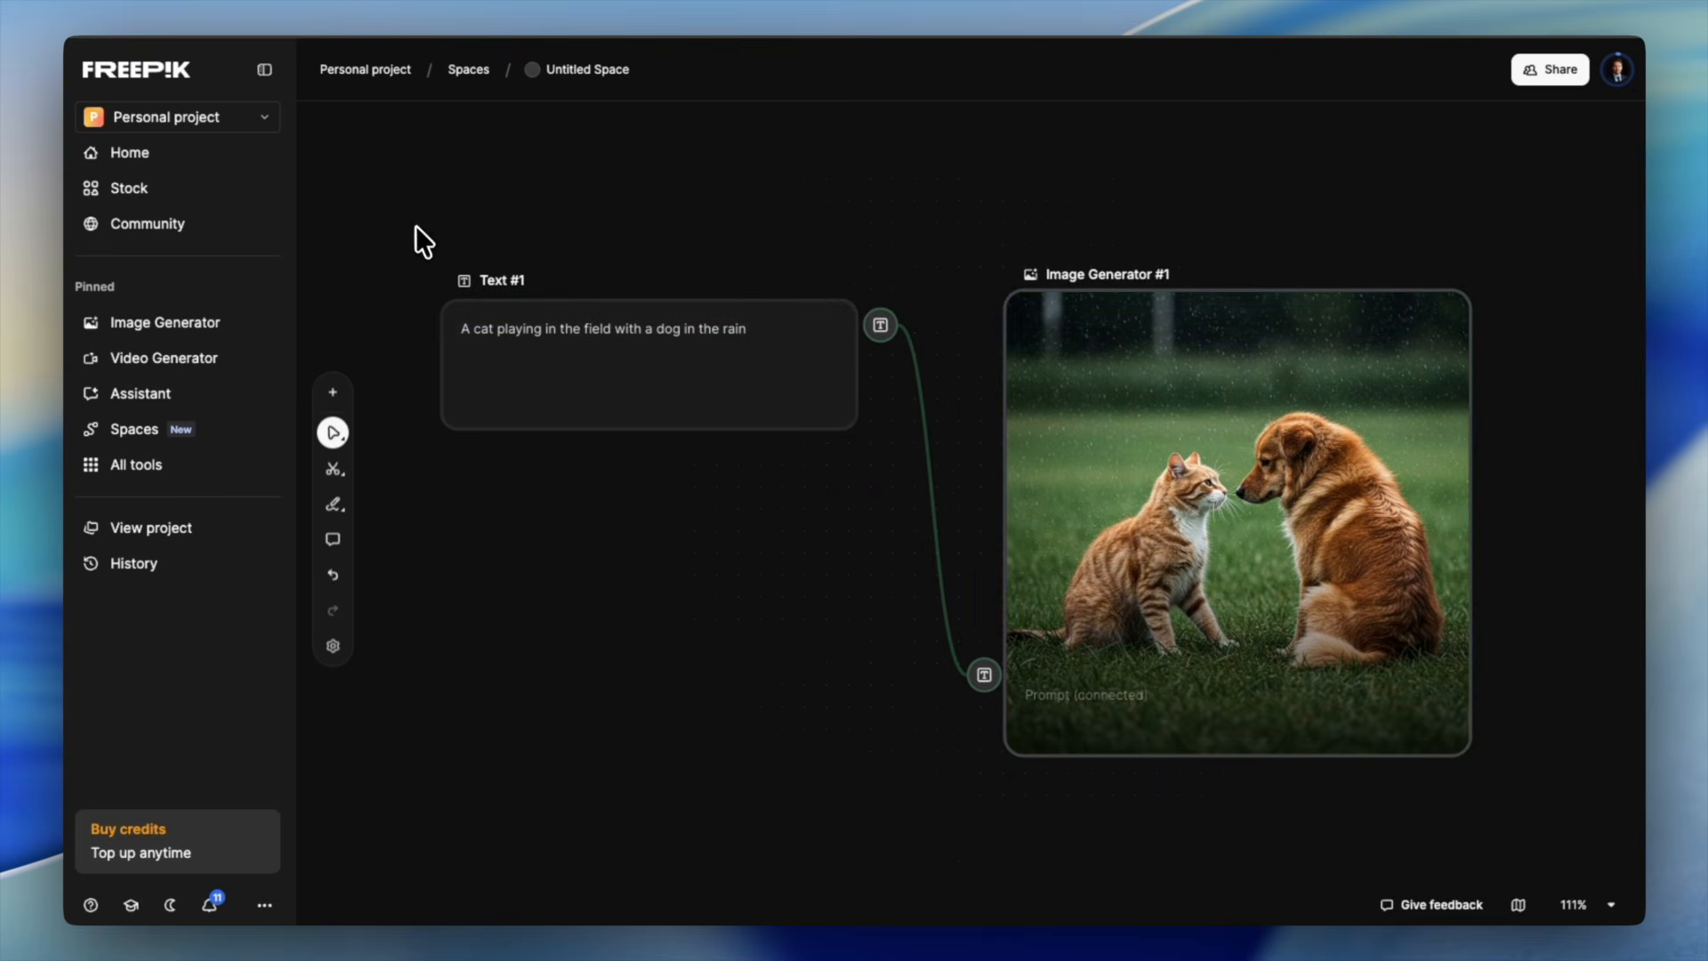
pyautogui.moveTo(413, 210); pyautogui.dragTo(1555, 815)
pyautogui.click(1554, 813)
pyautogui.click(1347, 616)
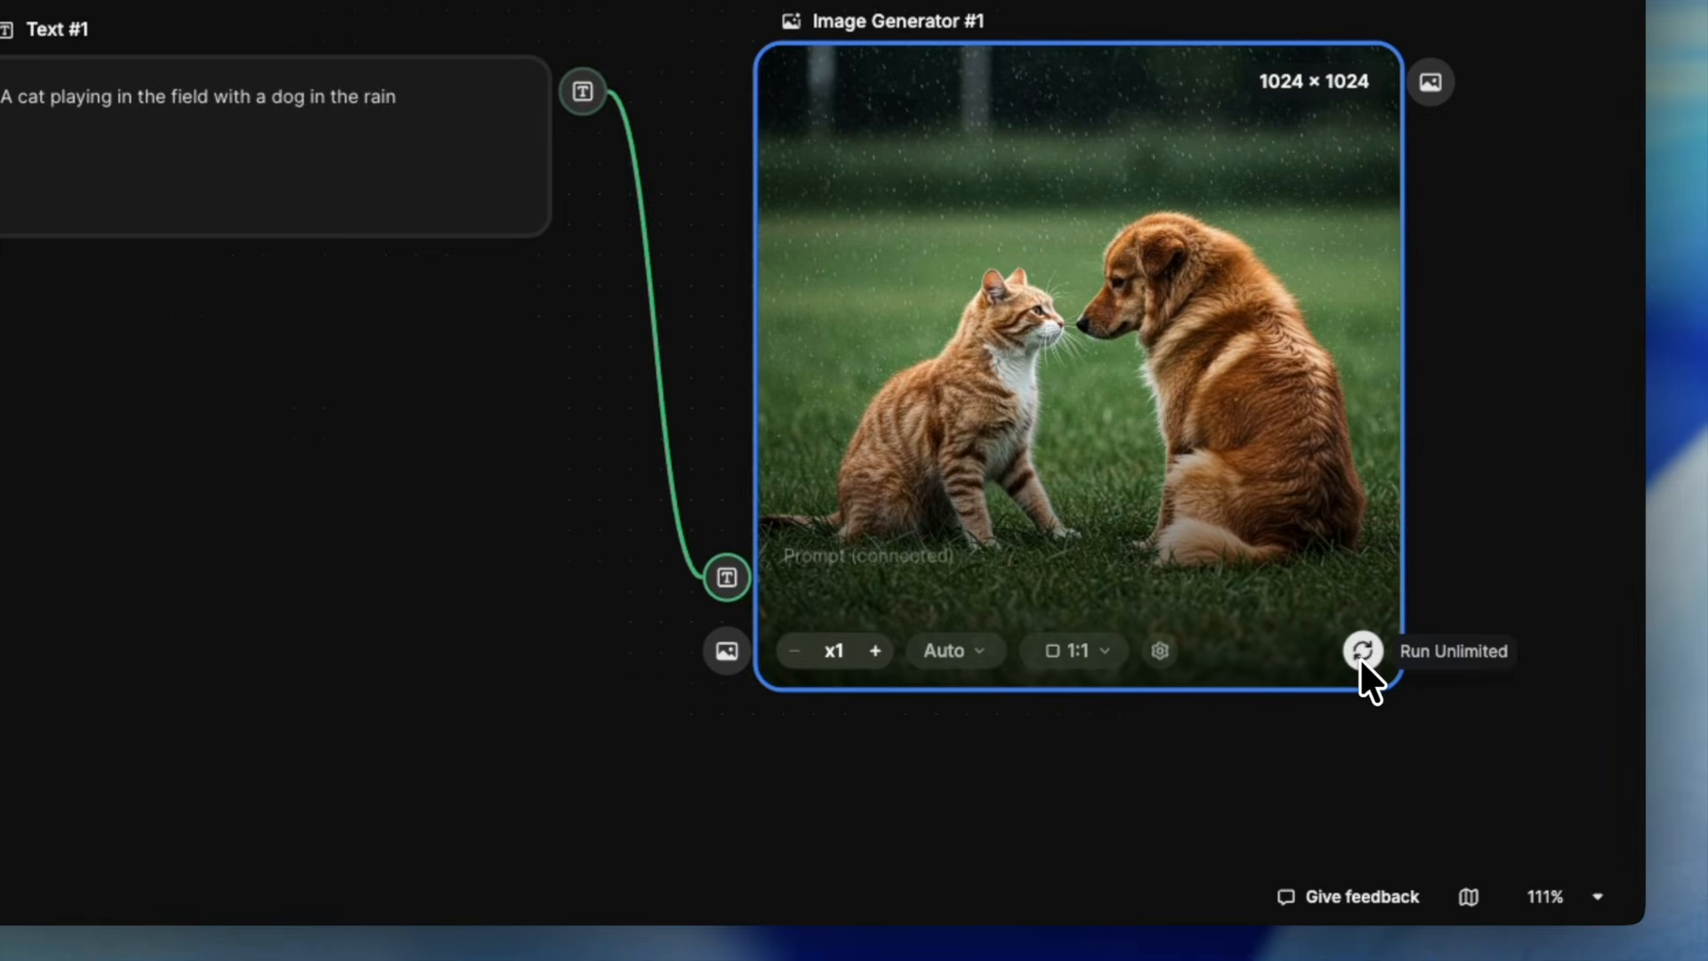
# Step: Review the prompt text in the Text #1 node against the image produced by Image Generator #1
pyautogui.scroll(-2, 1157, 783)
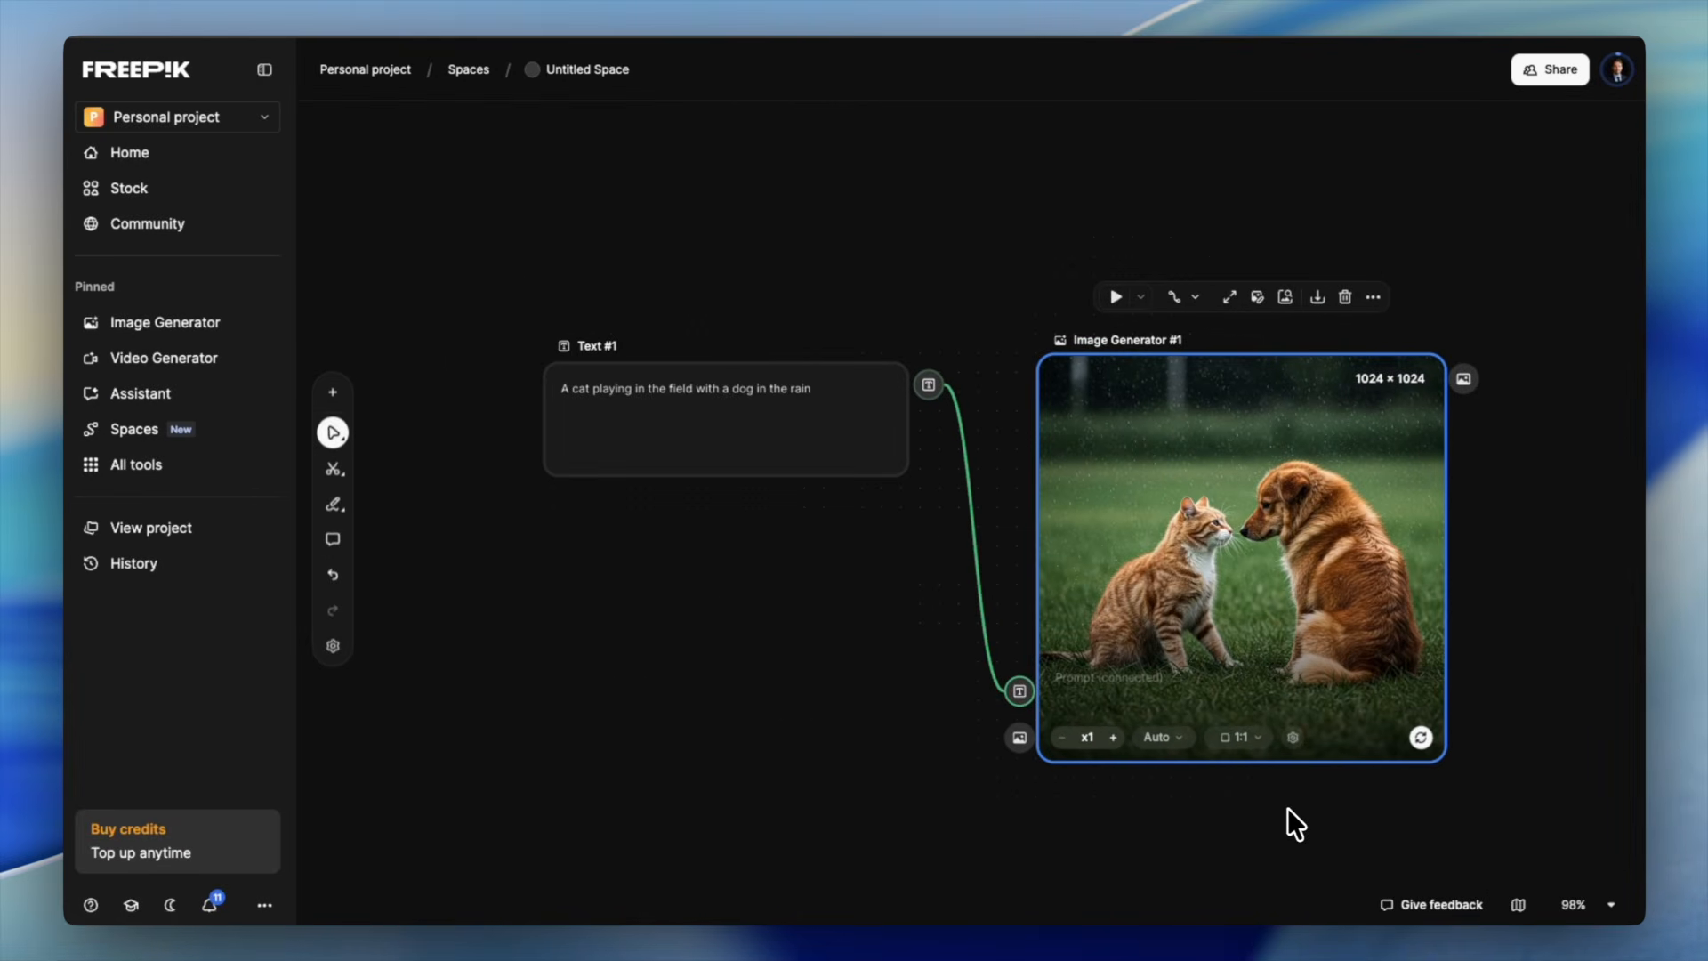
pyautogui.scroll(3, 1418, 809)
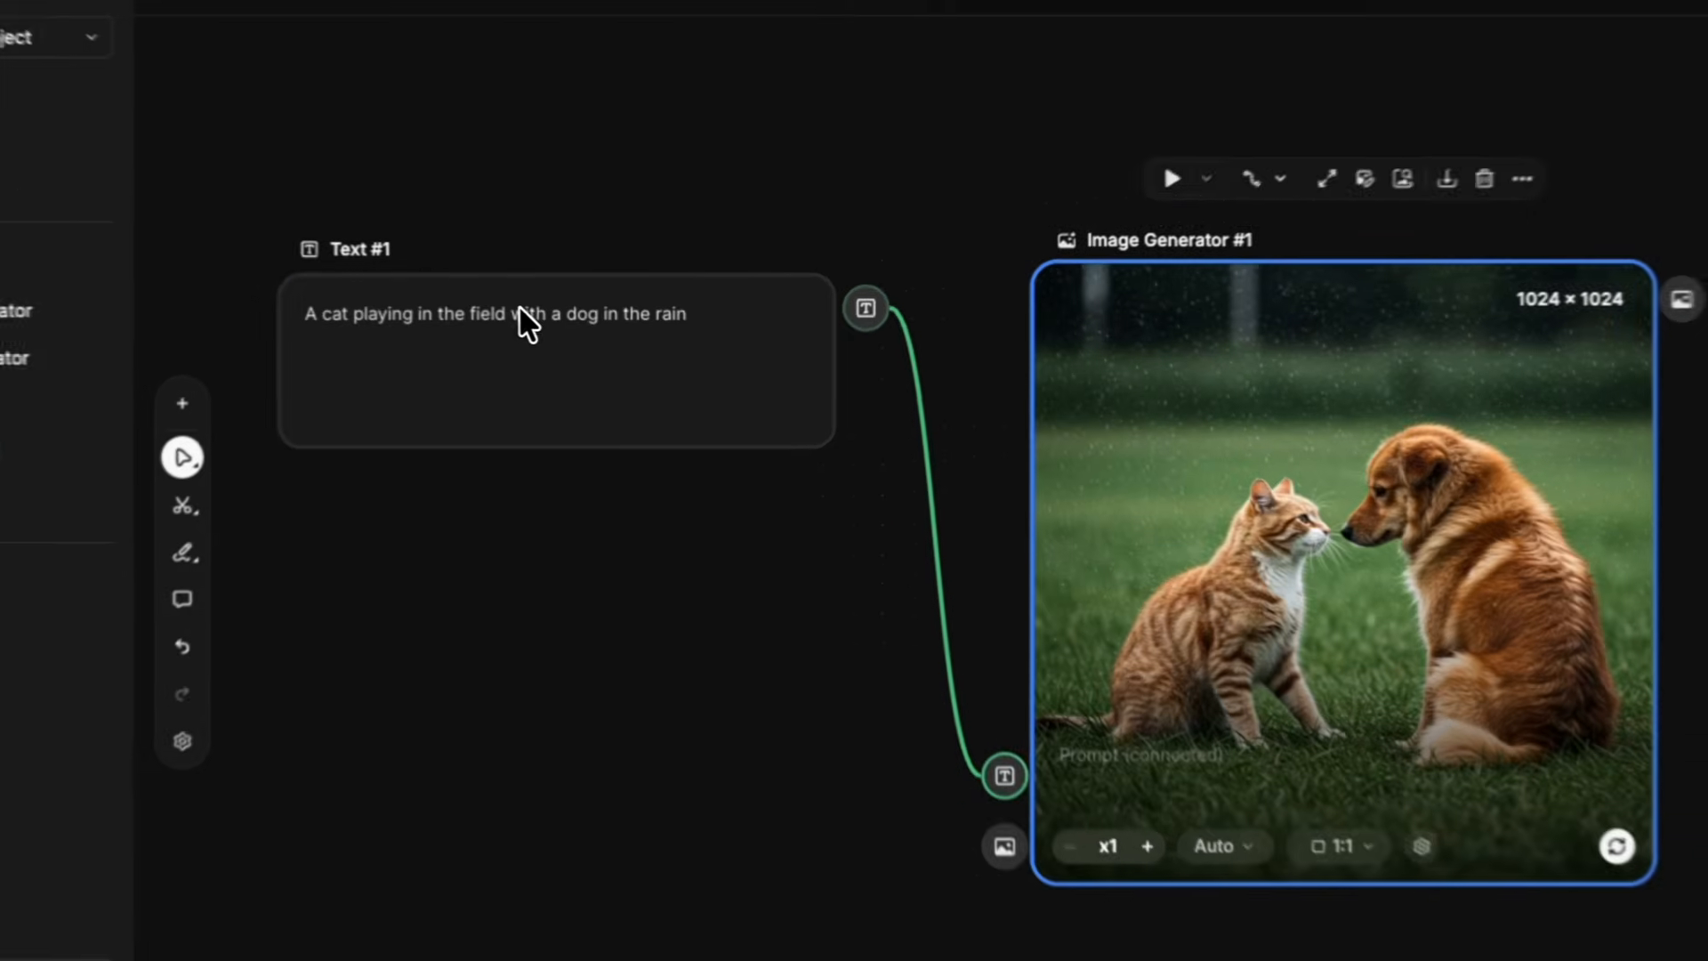
pyautogui.tripleClick(525, 316)
pyautogui.tripleClick(510, 320)
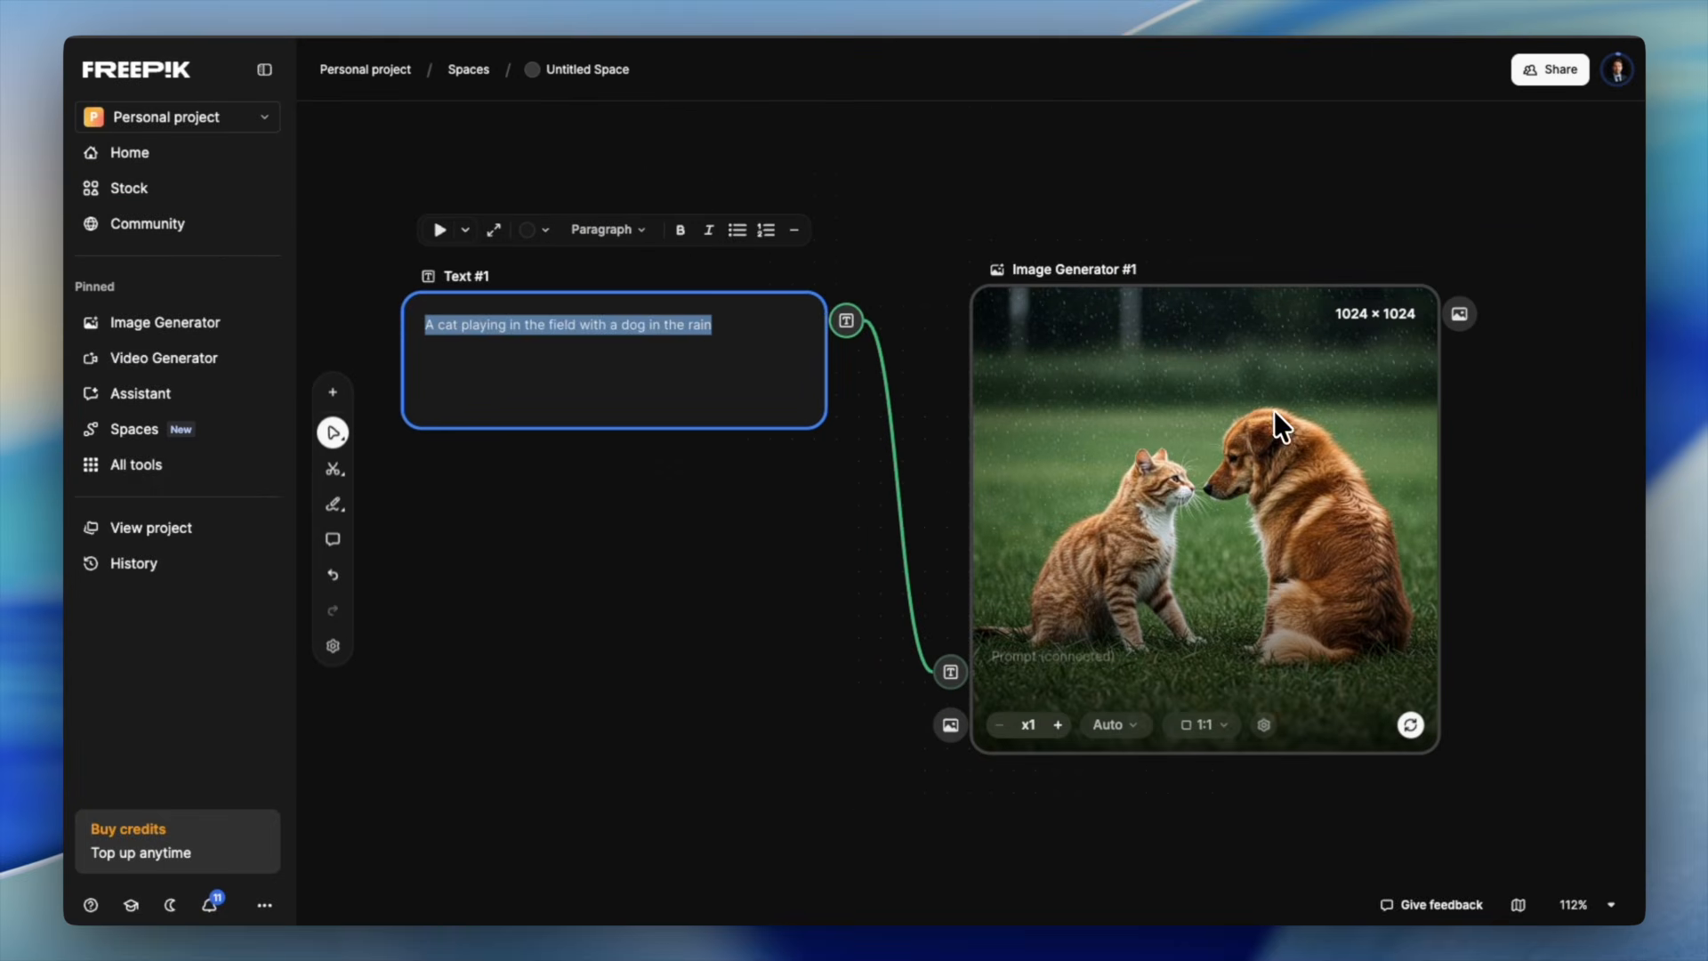
pyautogui.scroll(-2, 1216, 600)
pyautogui.scroll(2, 1269, 595)
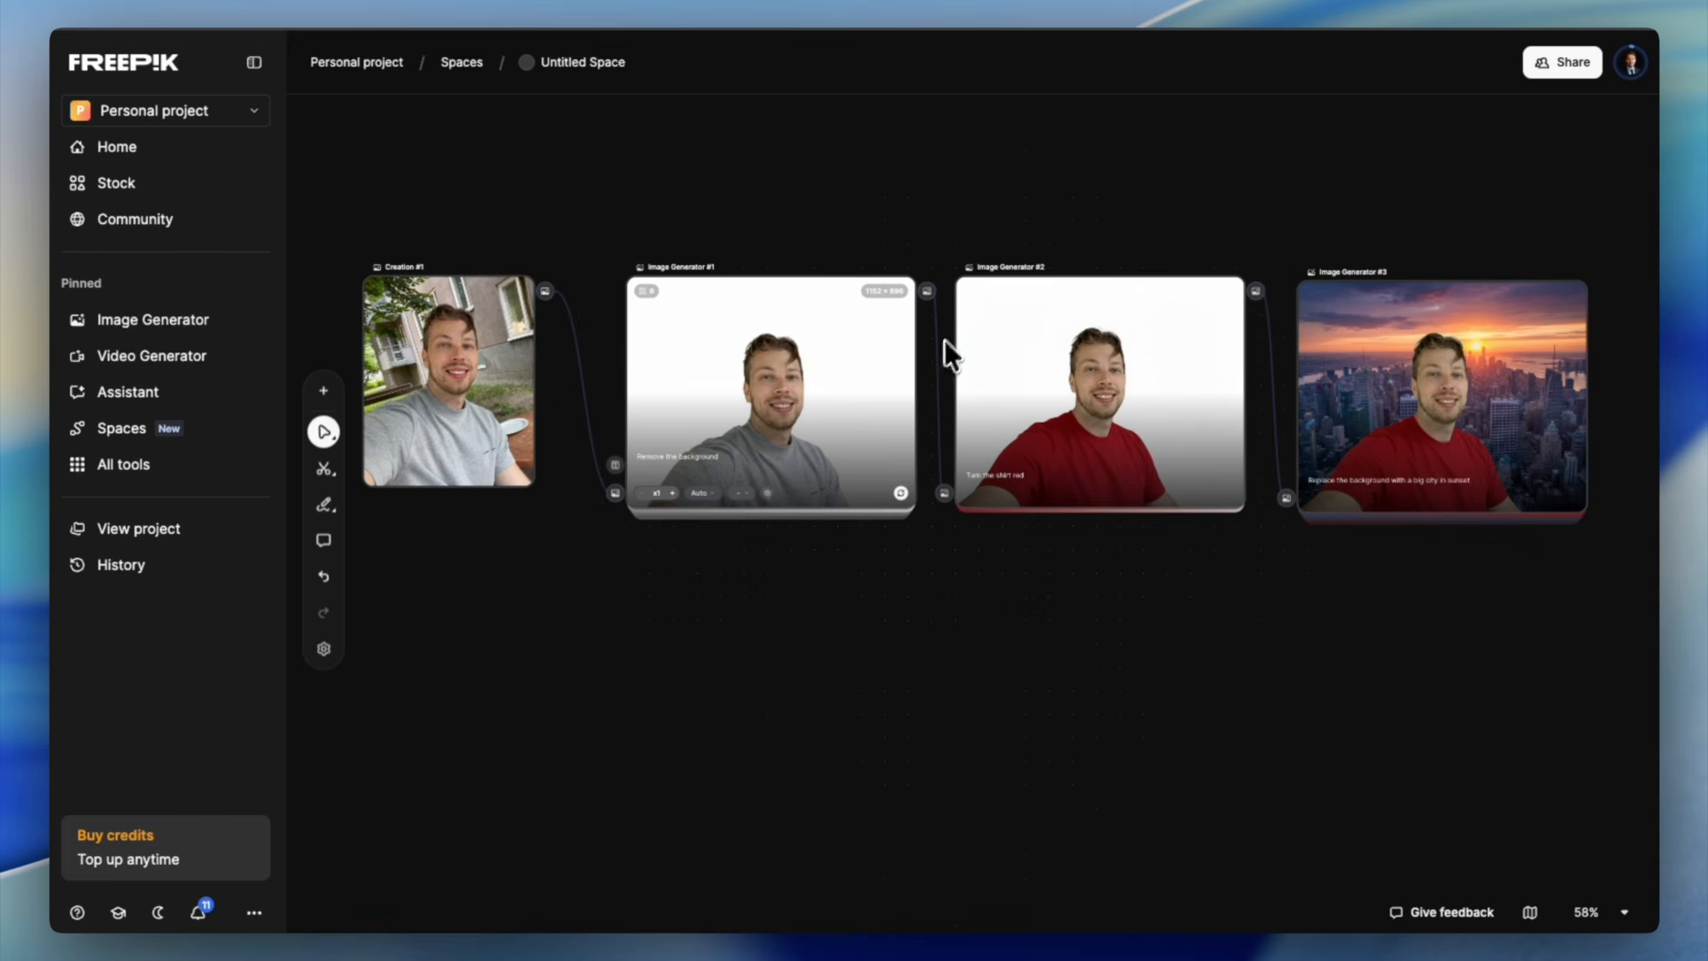
# Step: Examine the chain from Creation #1 through Image Generators #1, #2 and #3, checking each node's prompt and image connection
pyautogui.scroll(3, 687, 569)
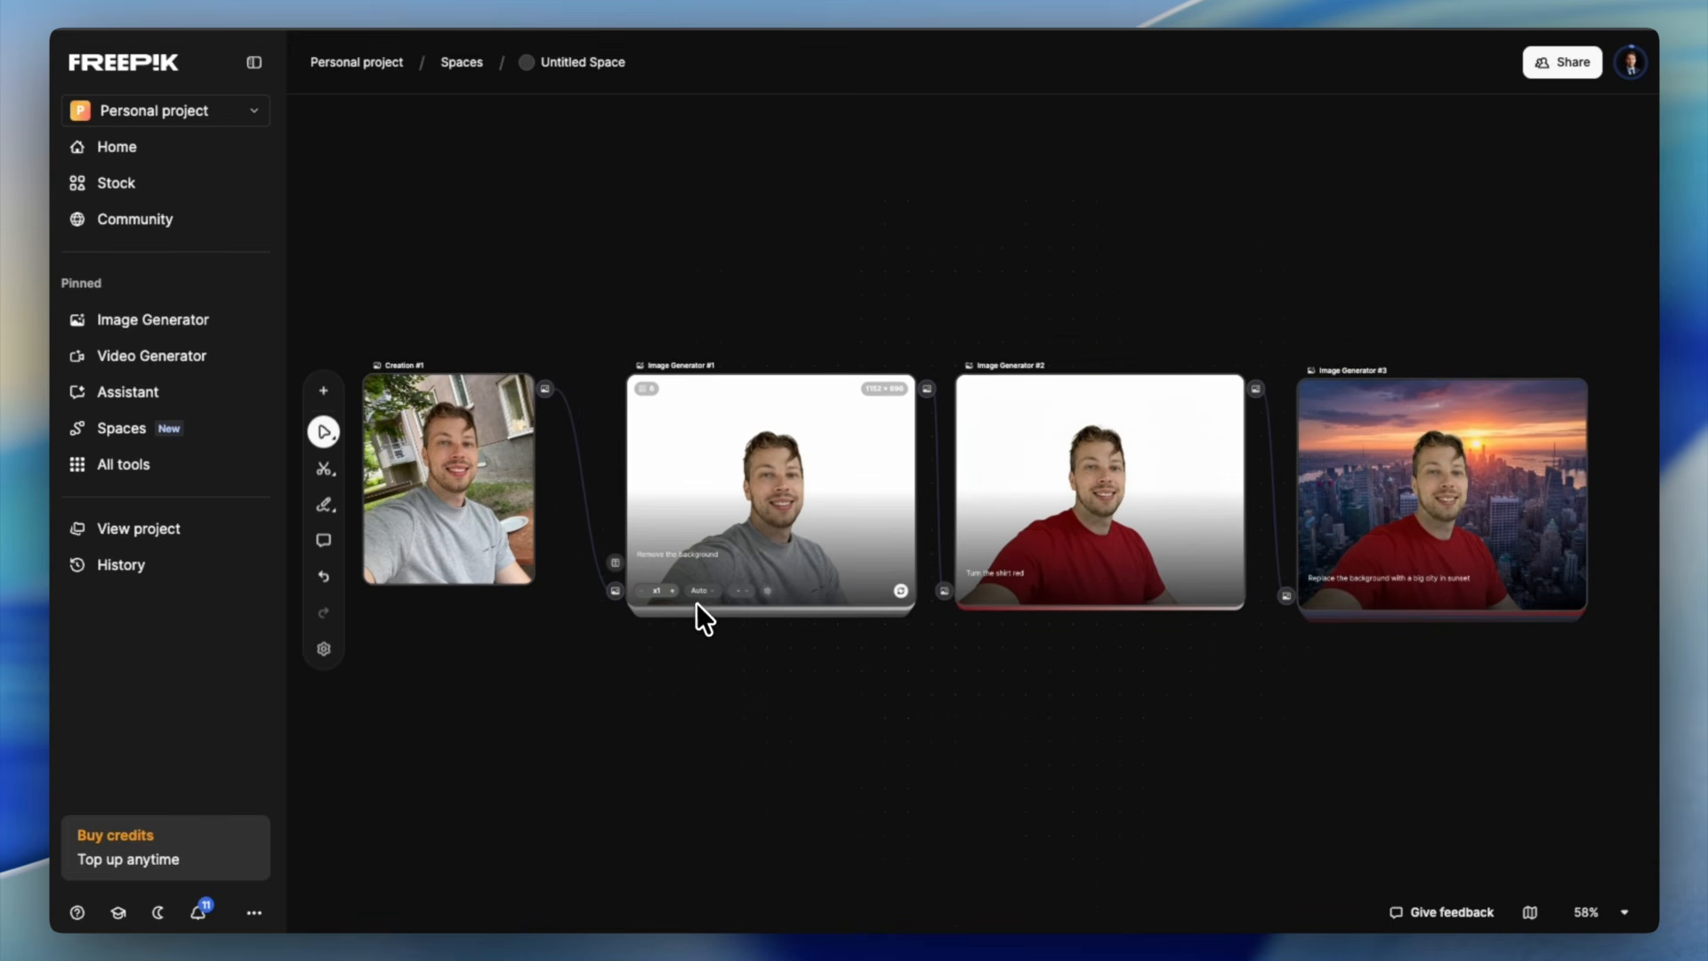
pyautogui.scroll(-5, 701, 623)
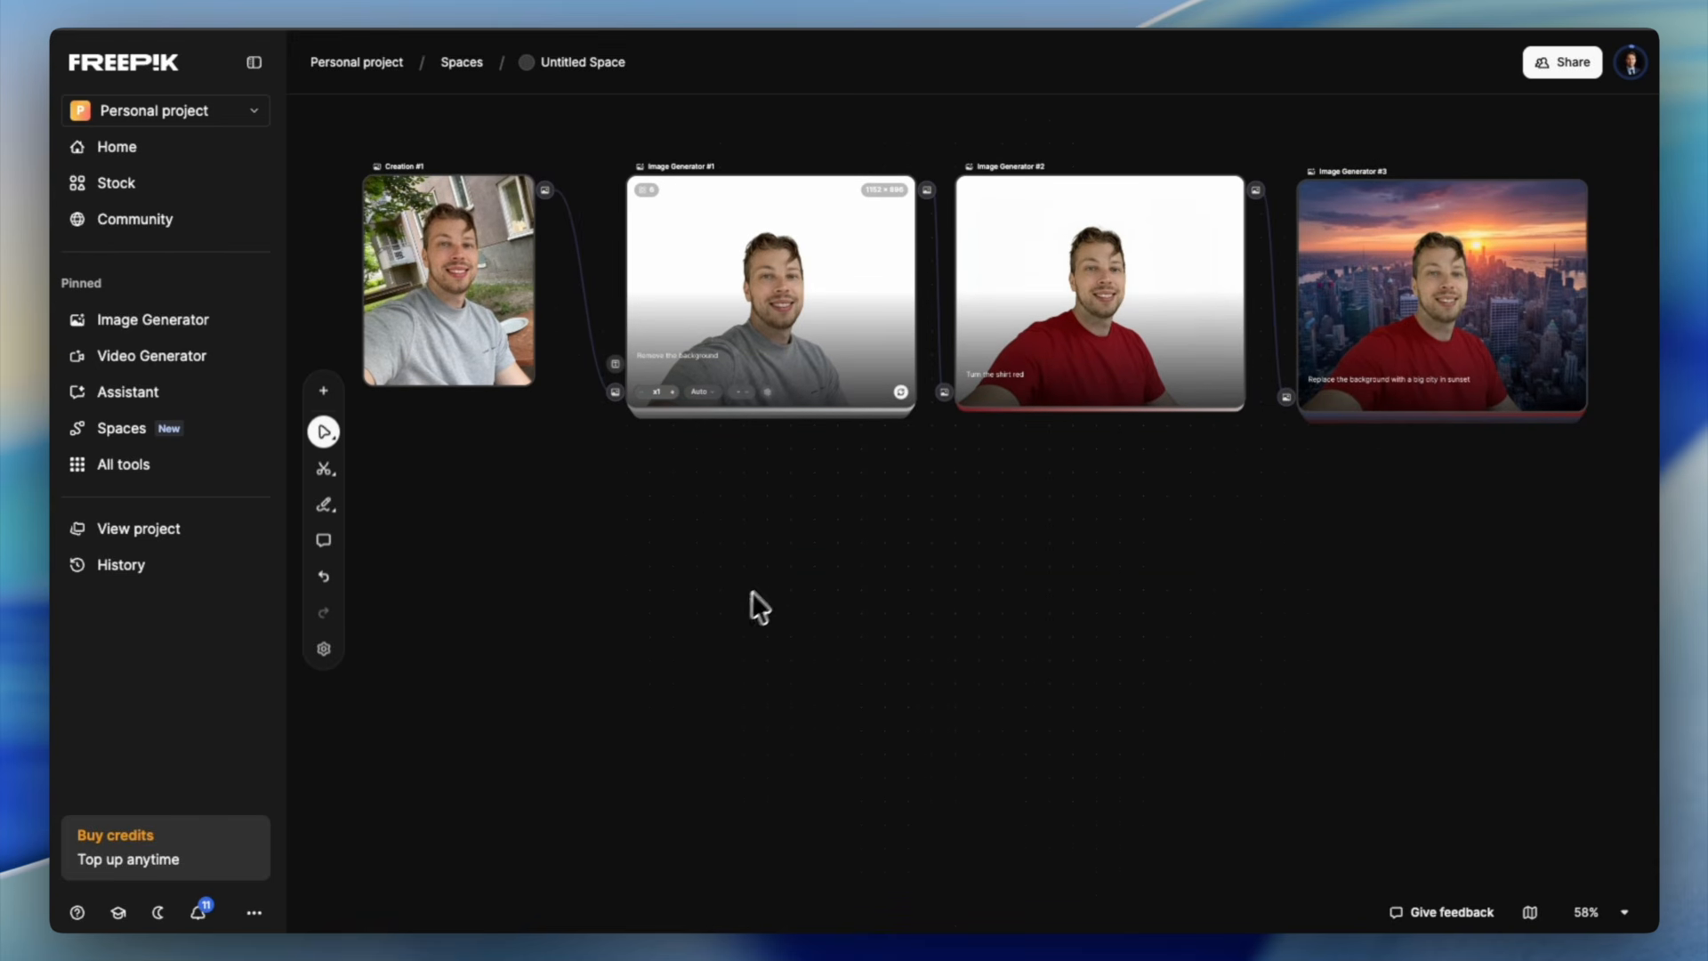
pyautogui.scroll(2, 745, 595)
pyautogui.scroll(2, 787, 594)
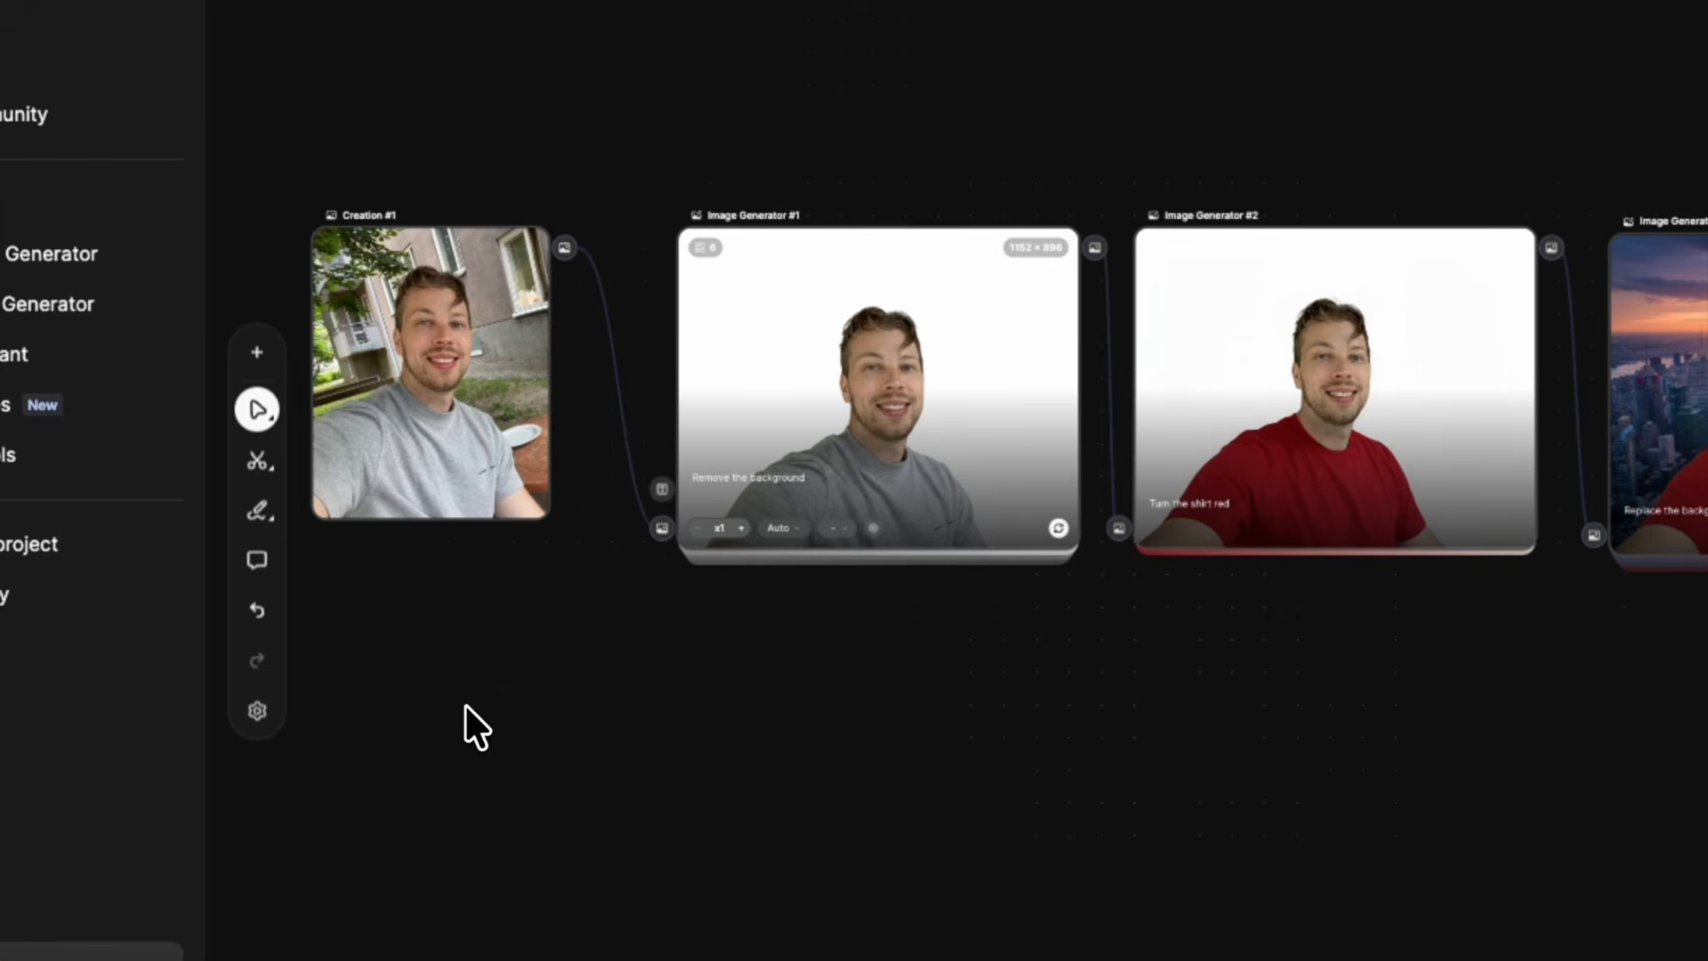
pyautogui.moveTo(475, 645); pyautogui.dragTo(425, 382)
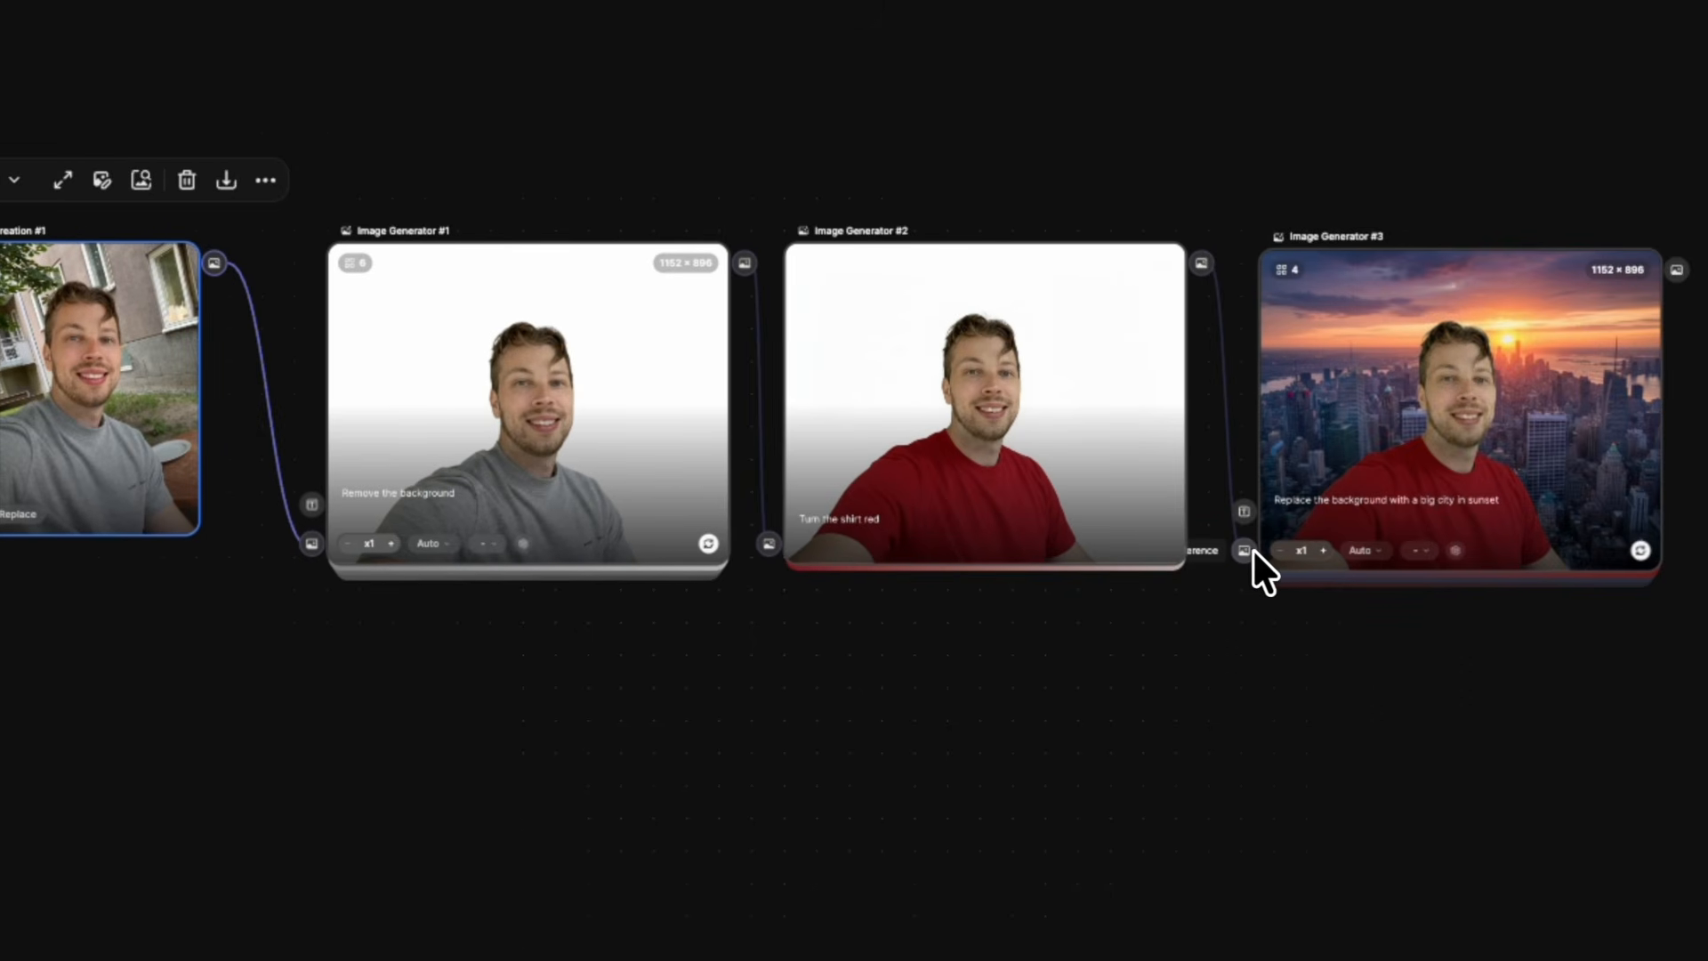
pyautogui.click(491, 402)
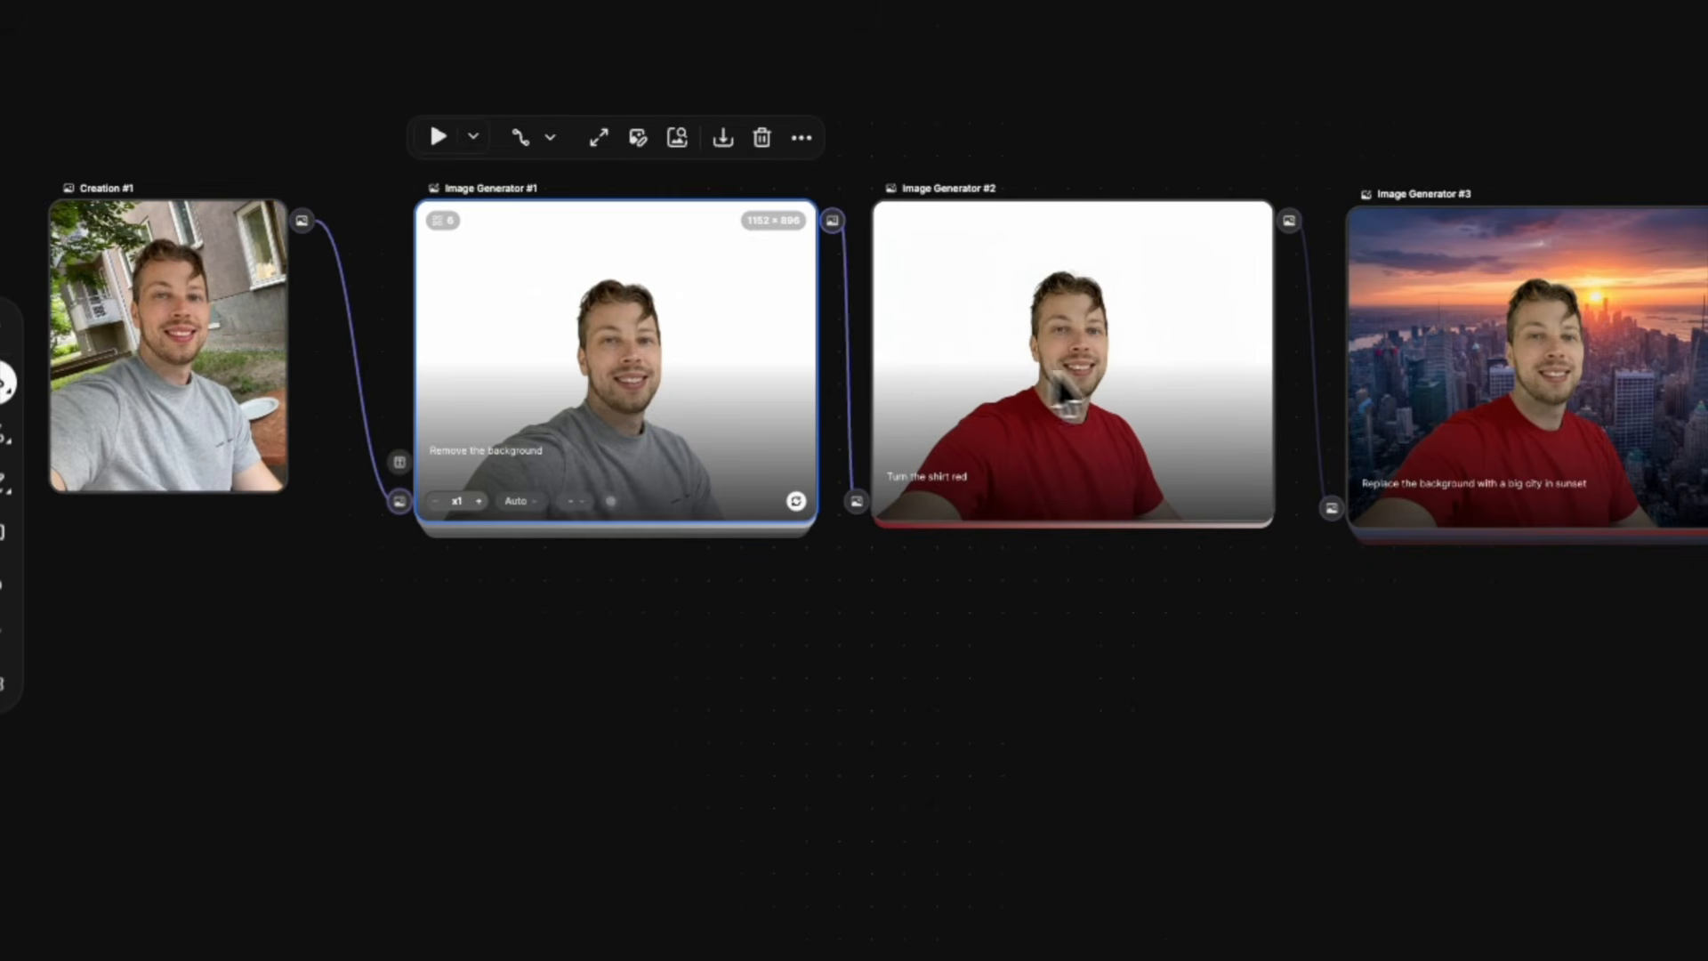
pyautogui.click(1129, 386)
pyautogui.click(1453, 436)
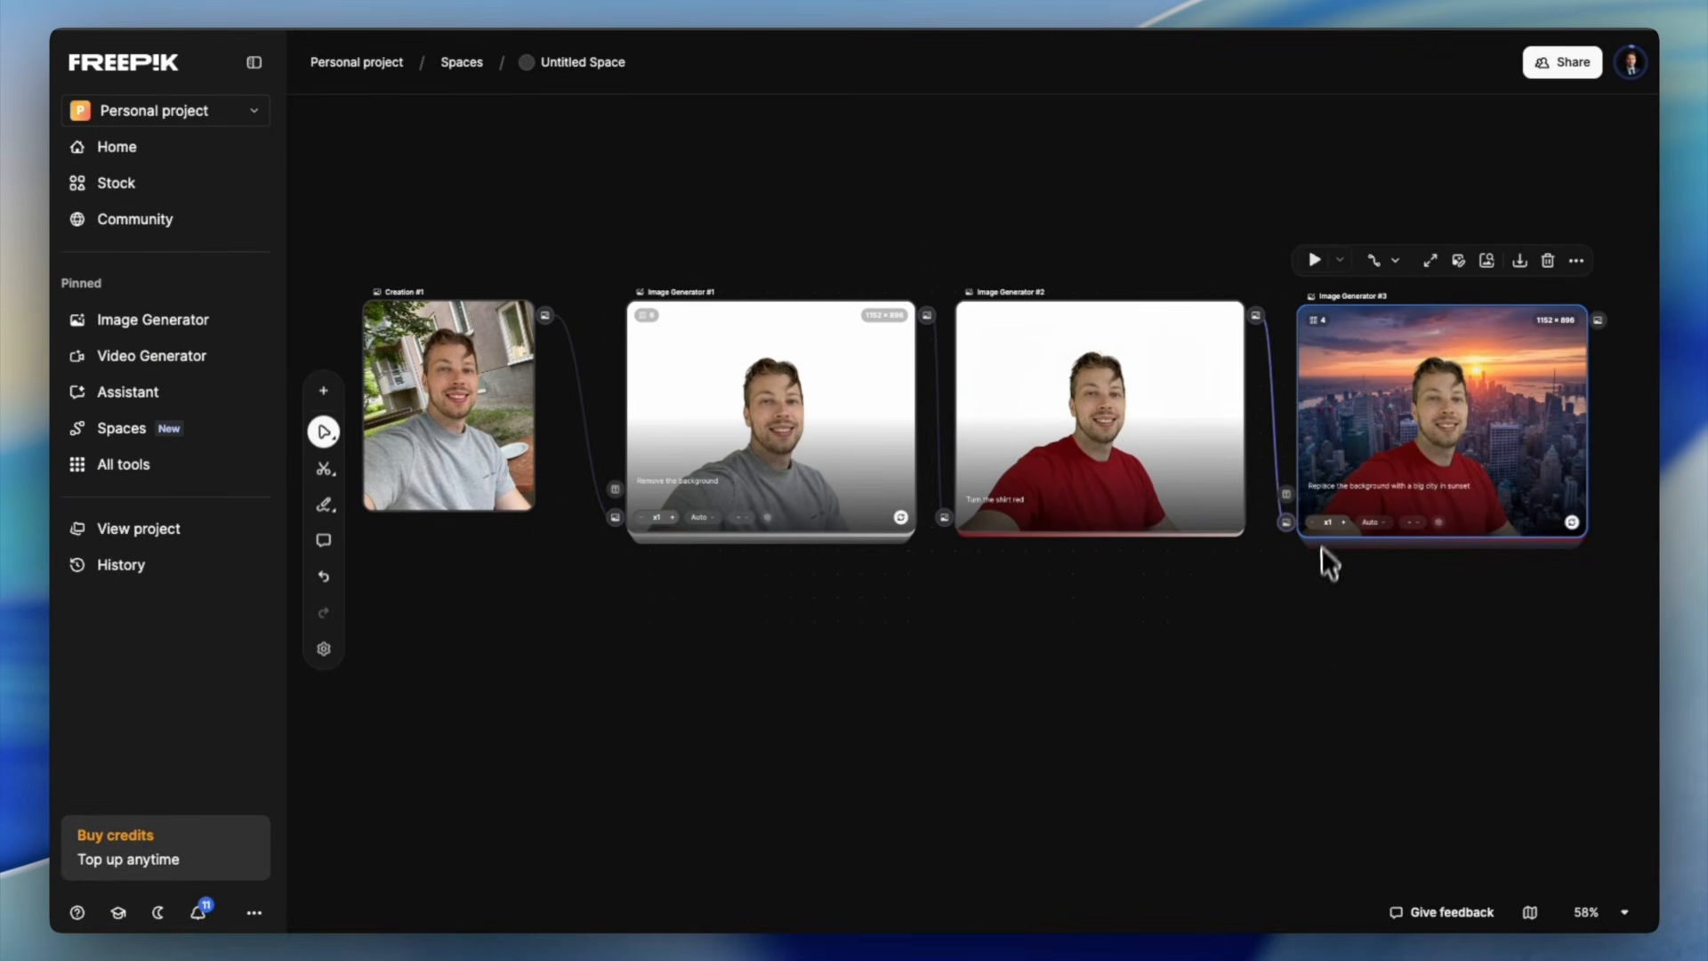
pyautogui.click(1311, 595)
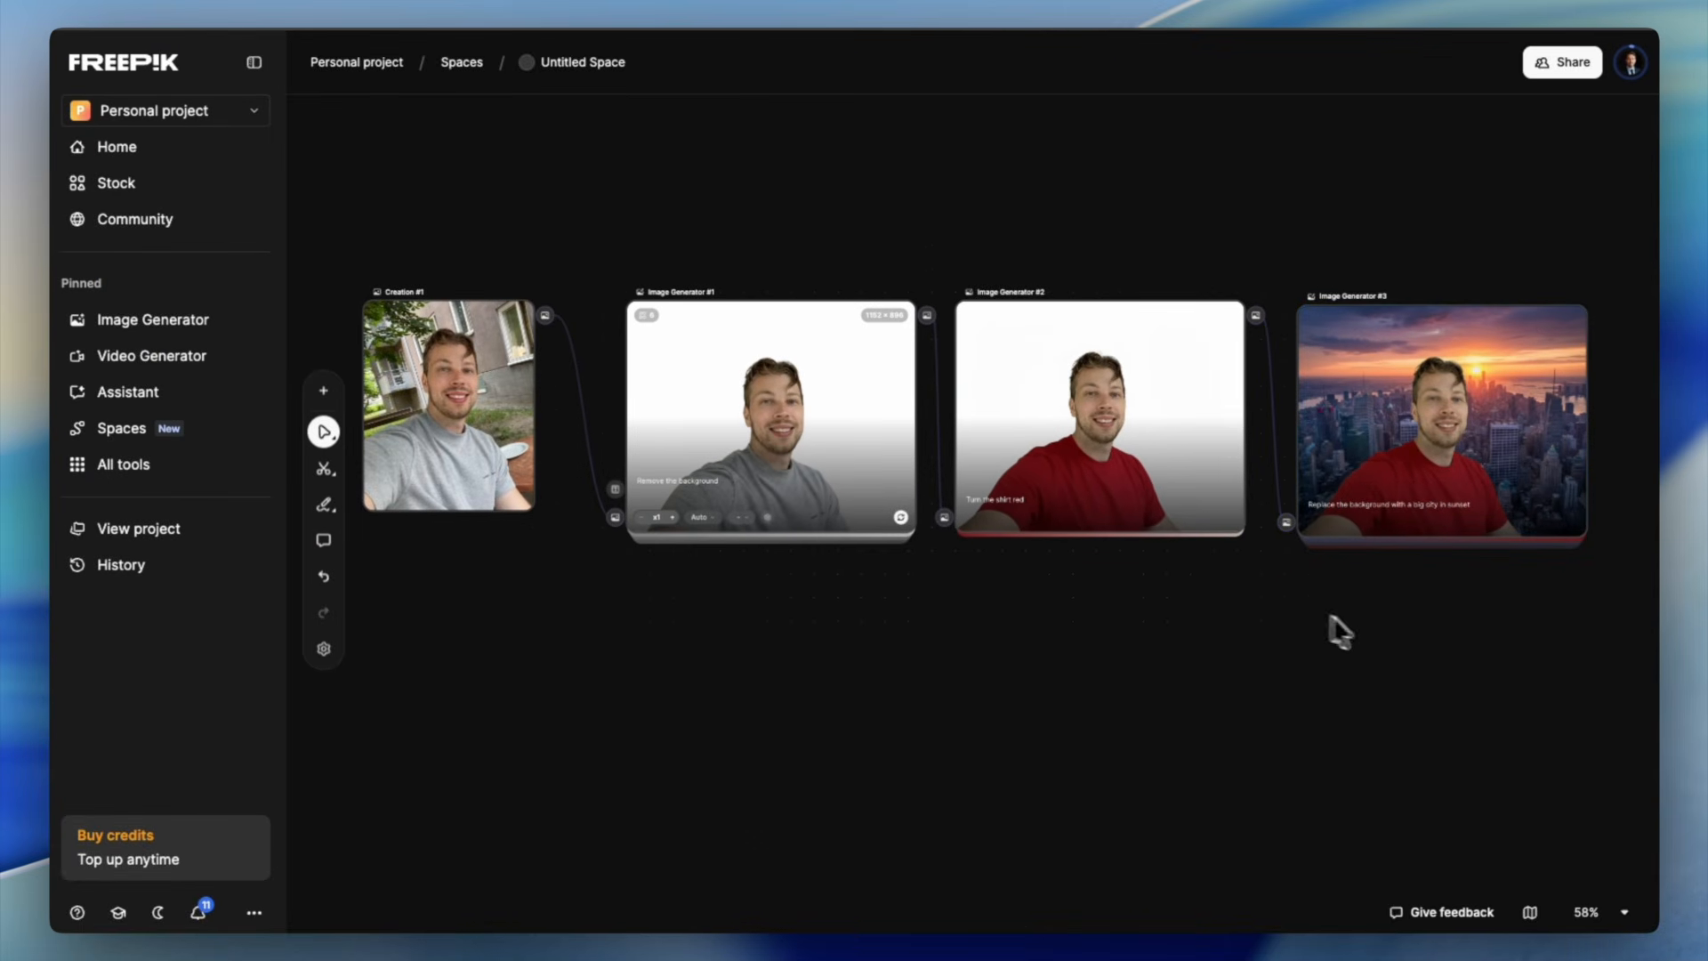
pyautogui.moveTo(1438, 682); pyautogui.dragTo(762, 317)
pyautogui.click(700, 640)
pyautogui.click(453, 411)
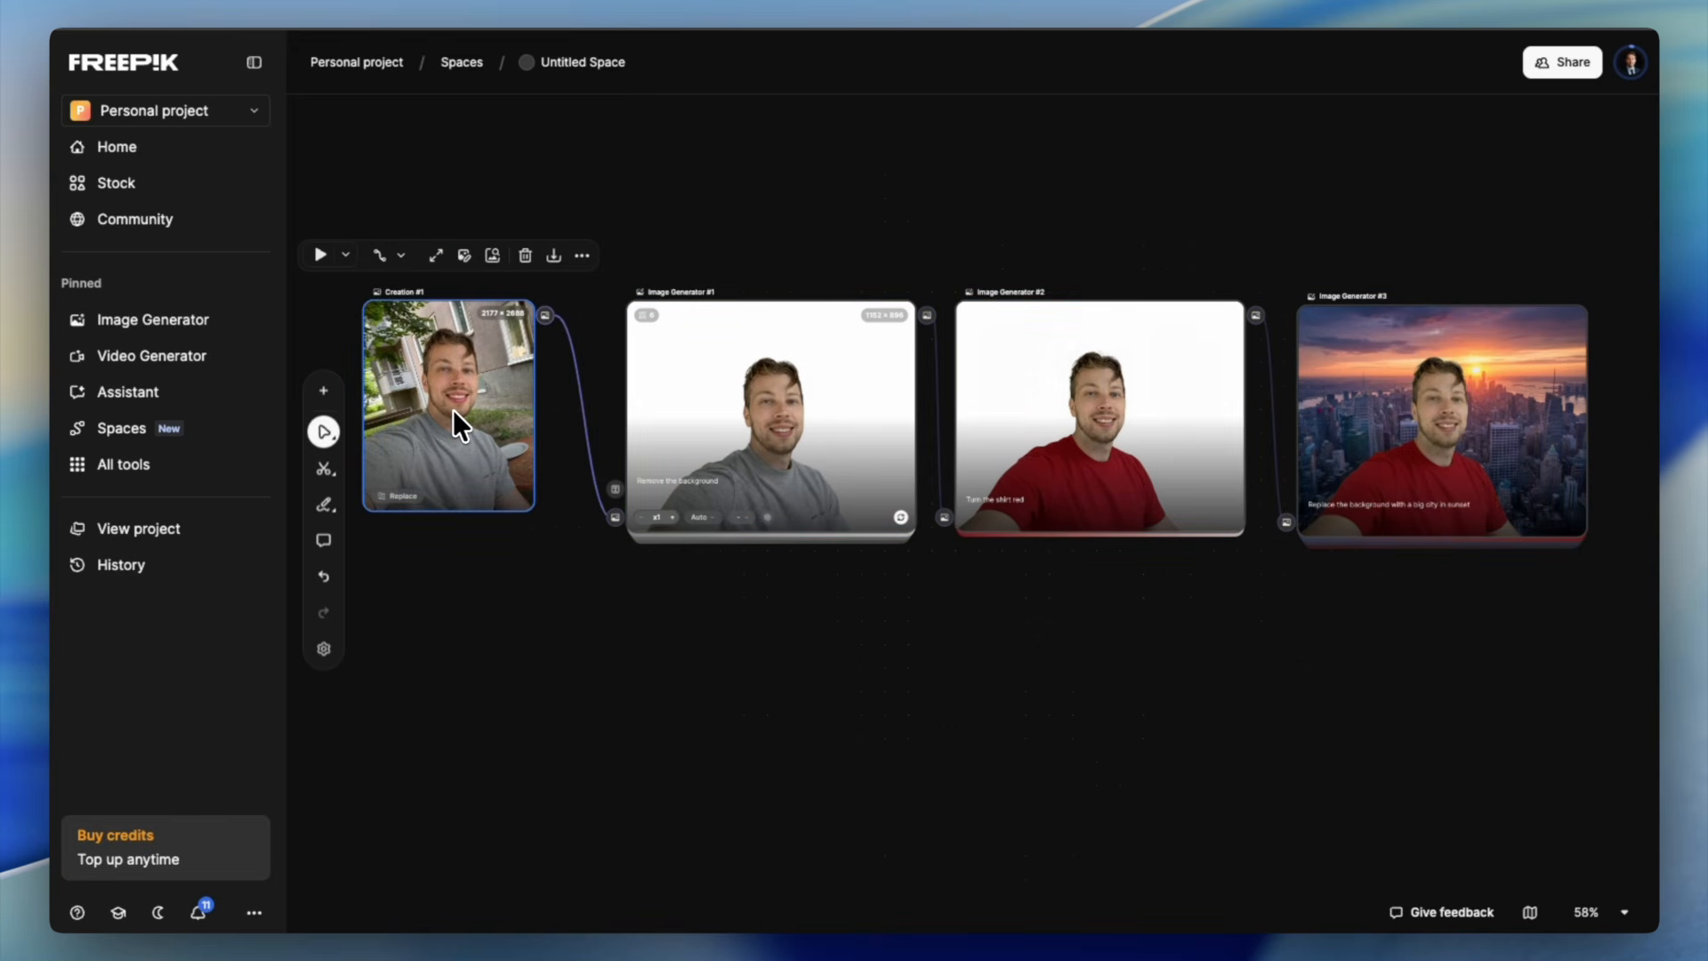
pyautogui.moveTo(792, 645); pyautogui.dragTo(1445, 385)
pyautogui.click(1365, 683)
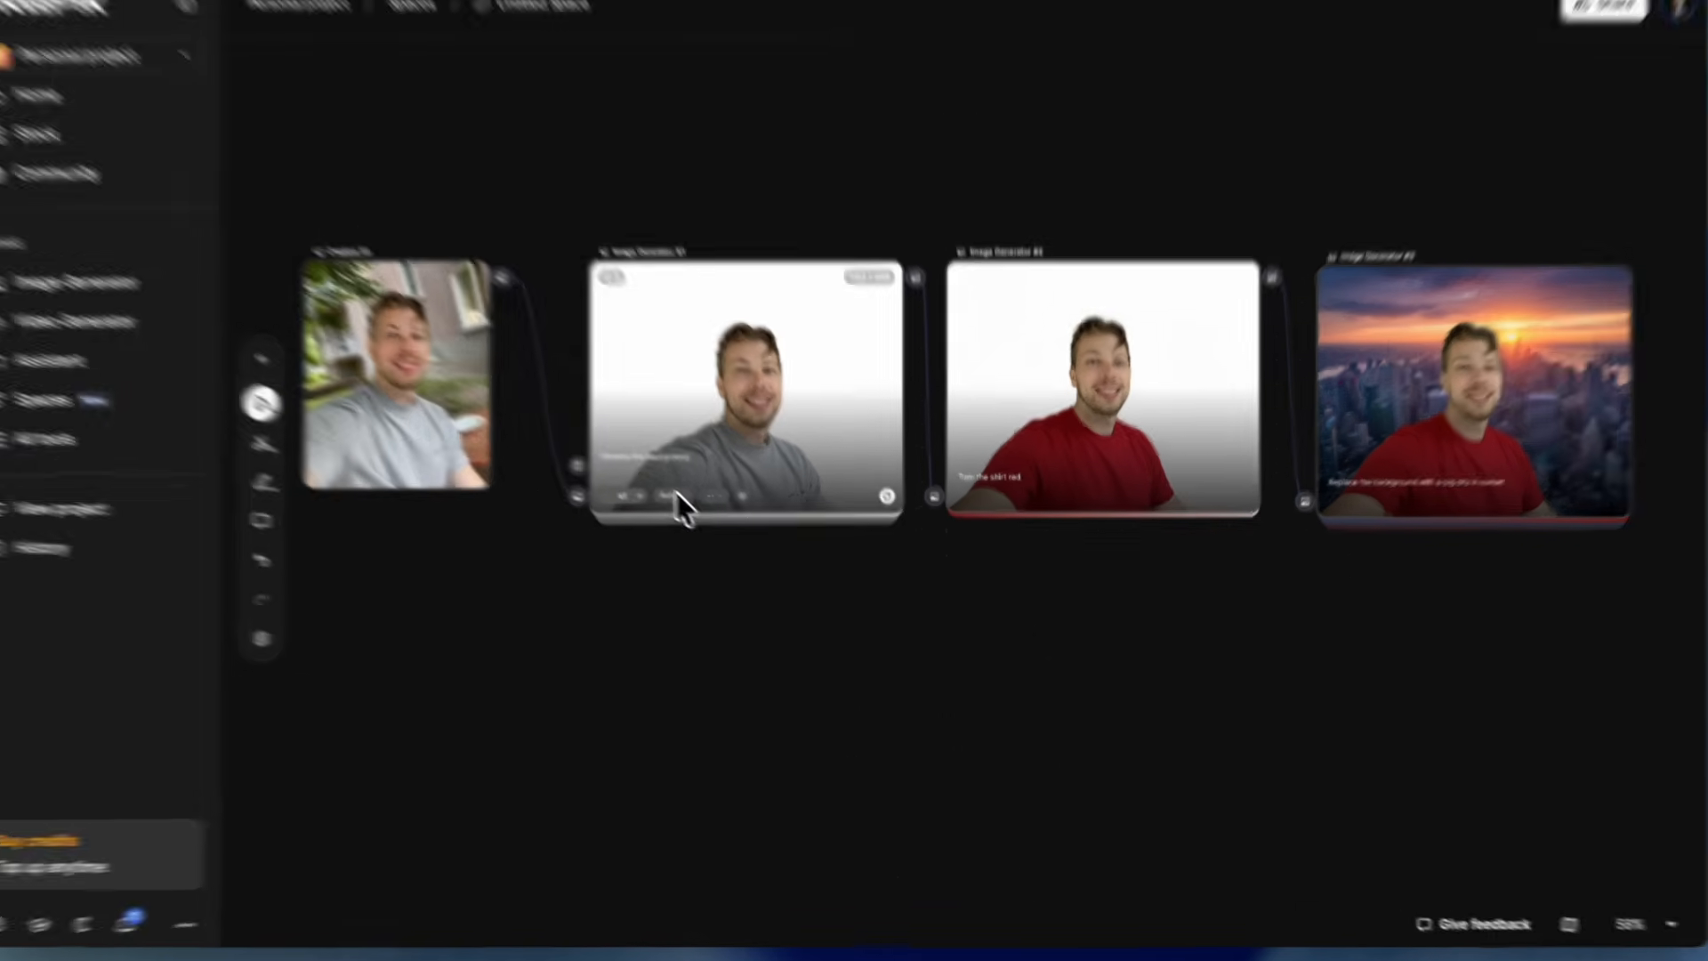
# Step: Browse the models available for Image Generator #1, including the Flux, Google Nano Banana and GPT options
pyautogui.click(699, 517)
pyautogui.scroll(-4, 738, 658)
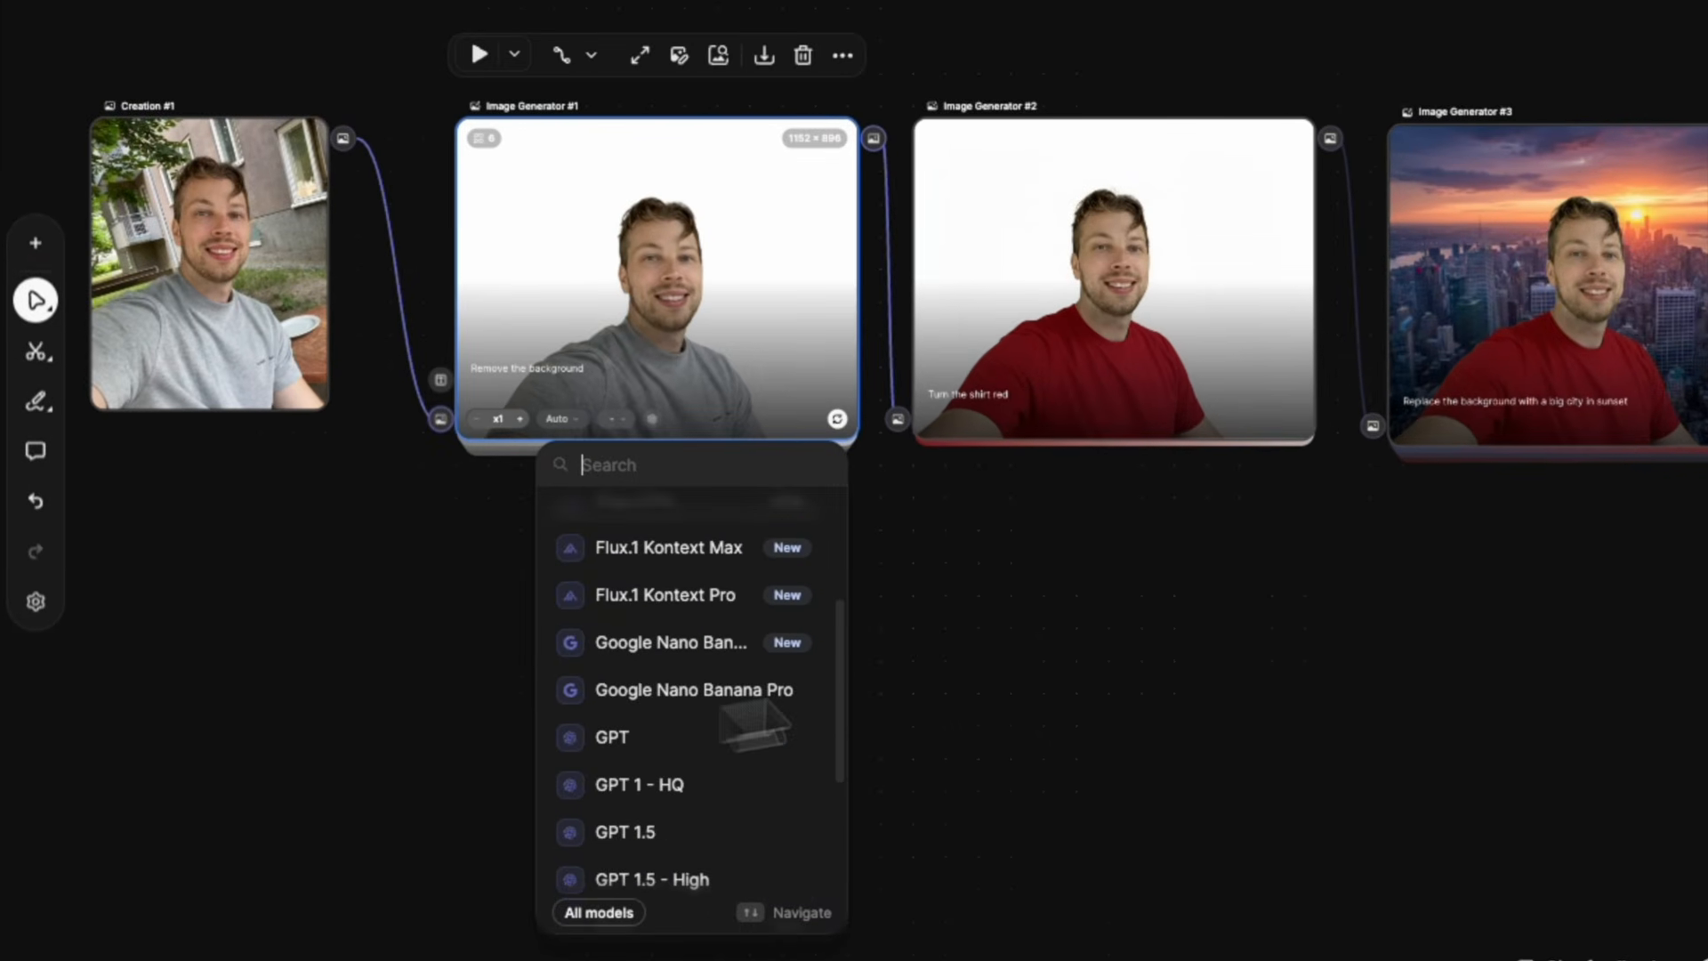
pyautogui.click(1272, 610)
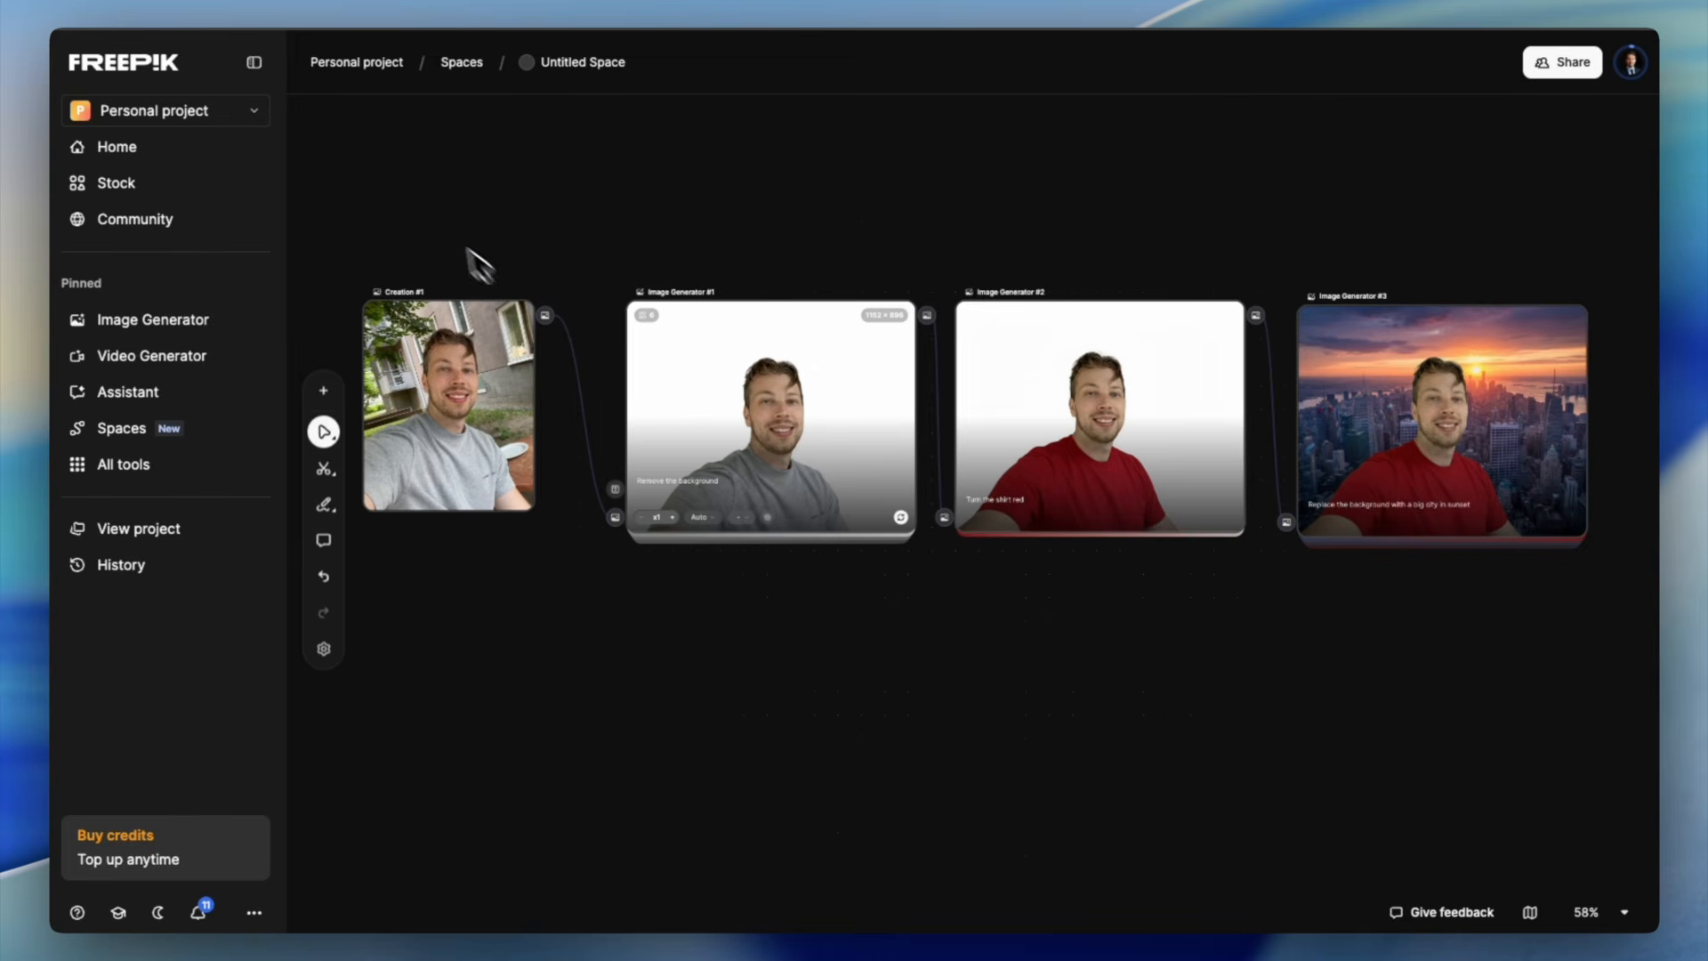
pyautogui.moveTo(380, 148); pyautogui.dragTo(1630, 606)
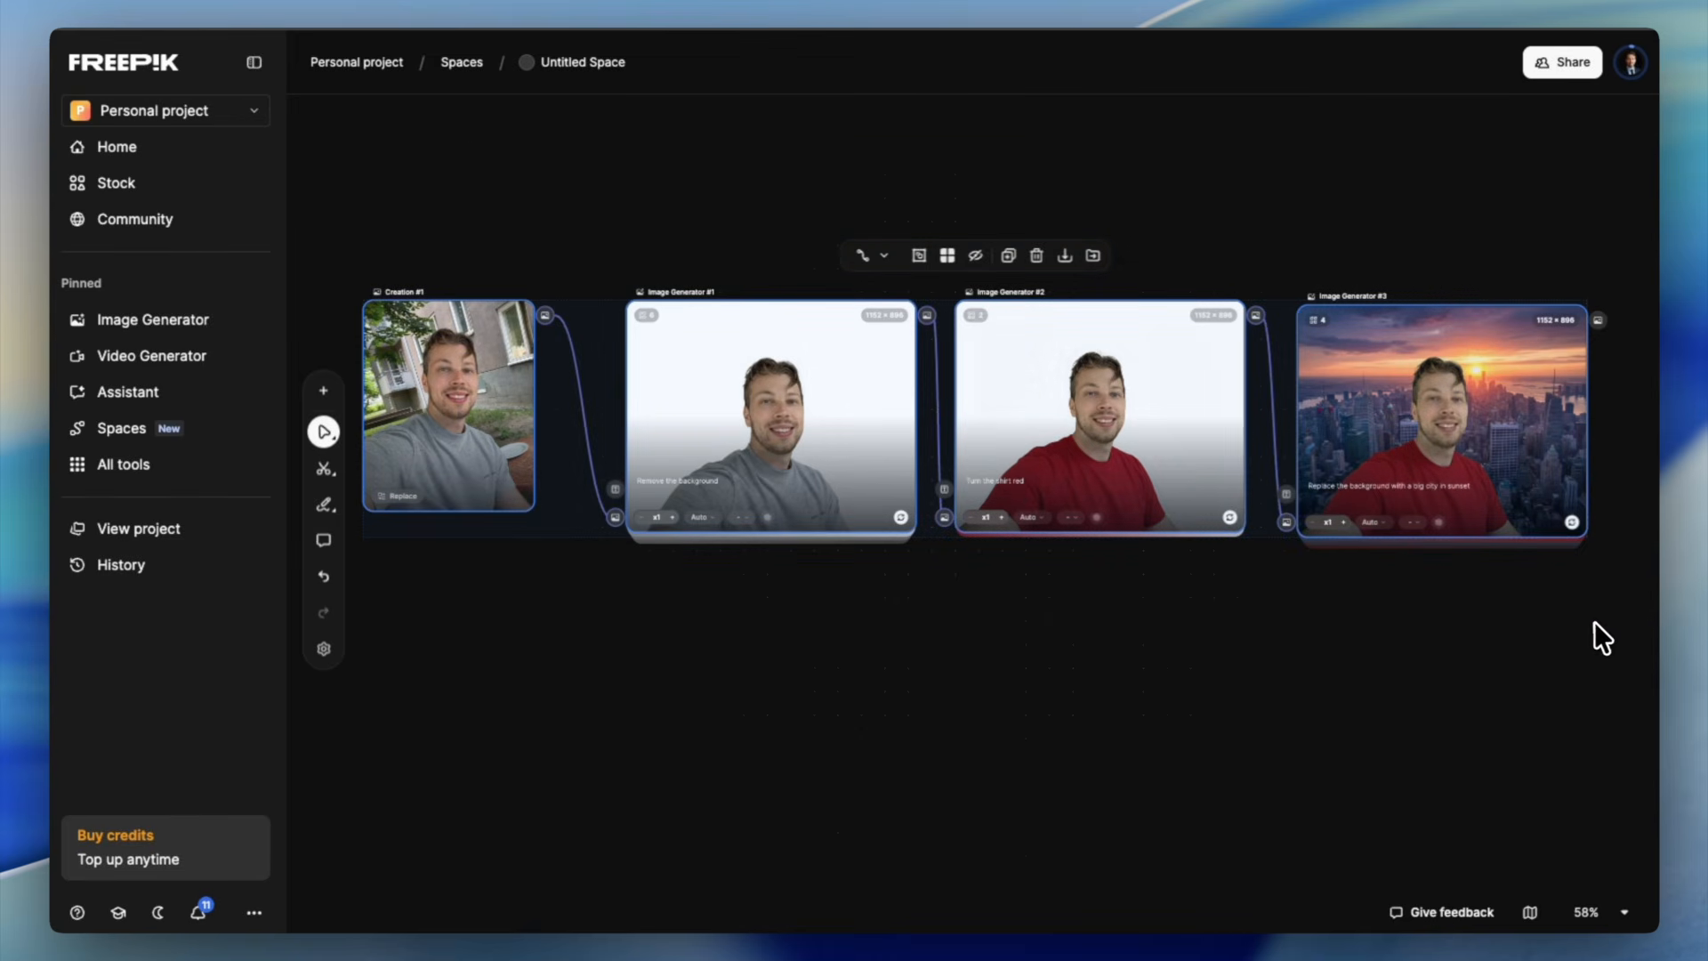
pyautogui.click(569, 637)
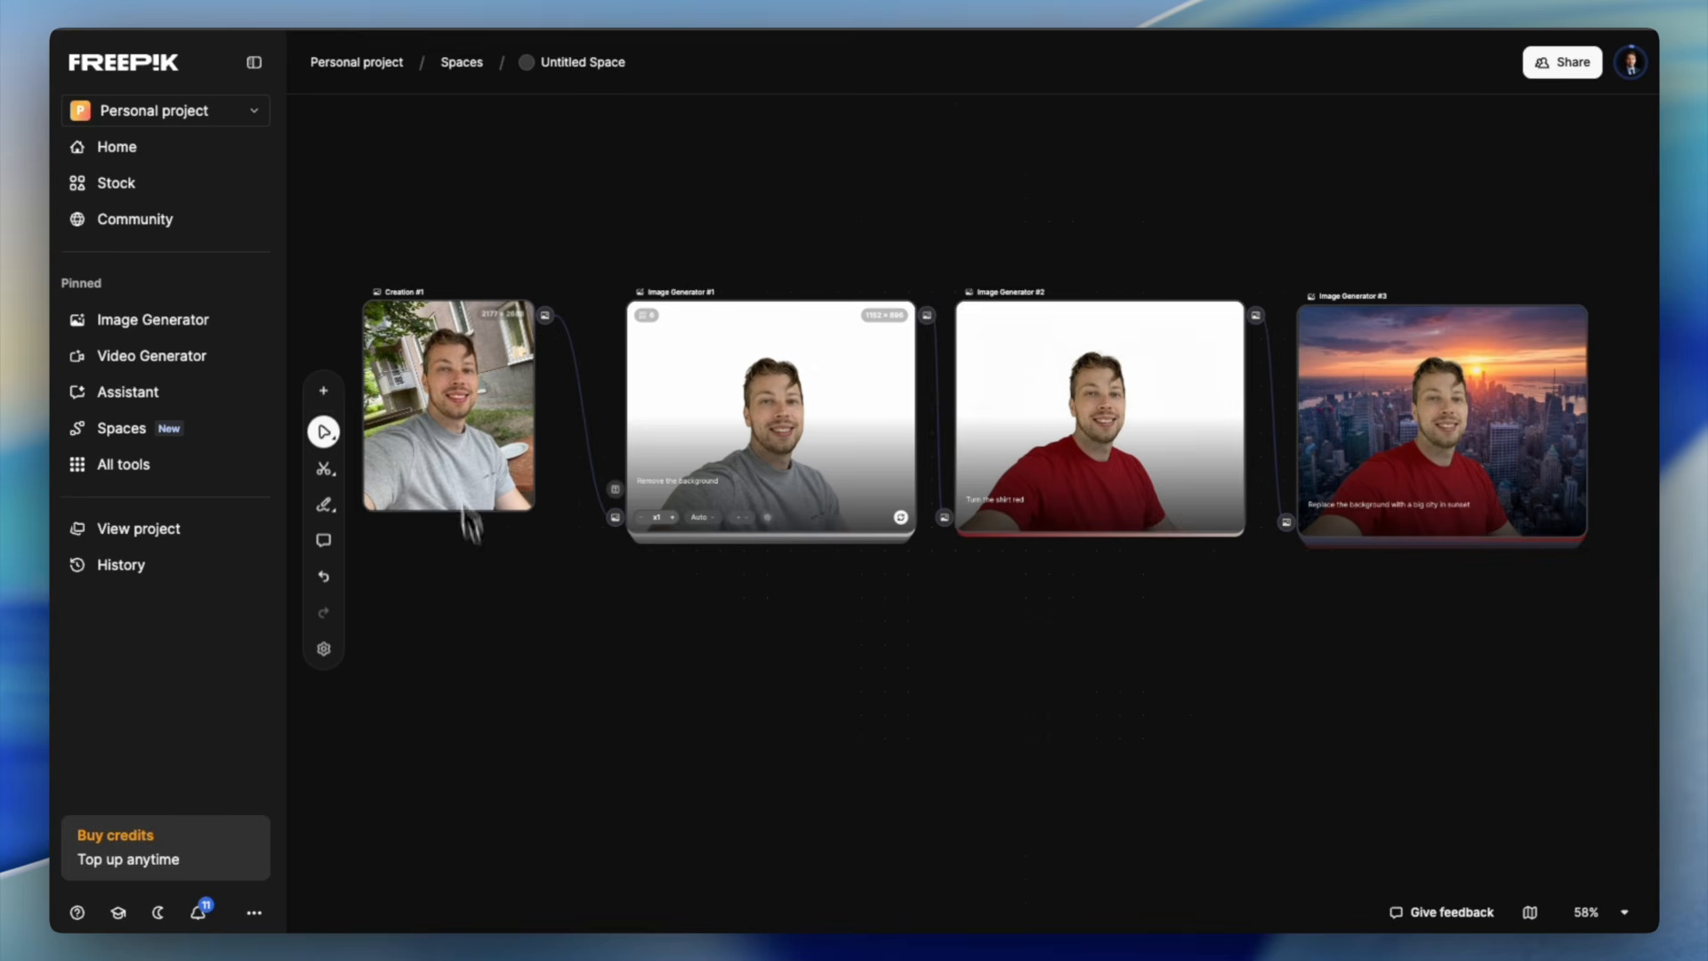
# Step: Replace the Creation #1 image with the history image of the man in a cap and red patterned shirt before a daytime city skyline
pyautogui.click(443, 403)
pyautogui.rightClick(446, 389)
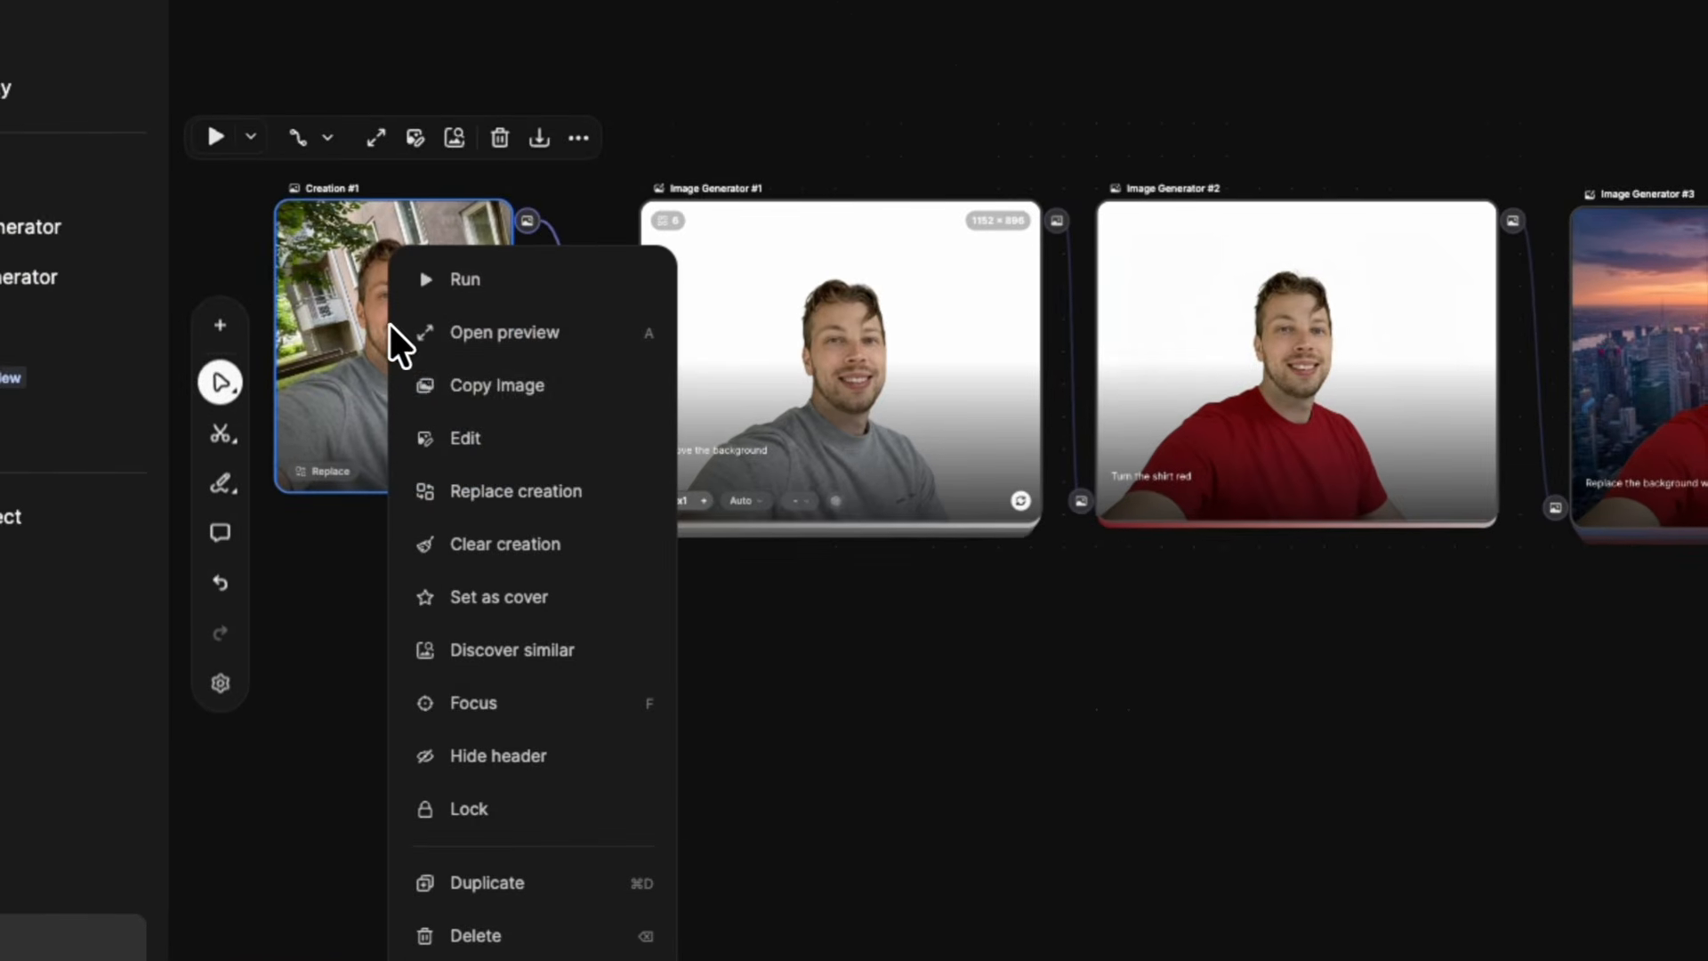
pyautogui.click(535, 495)
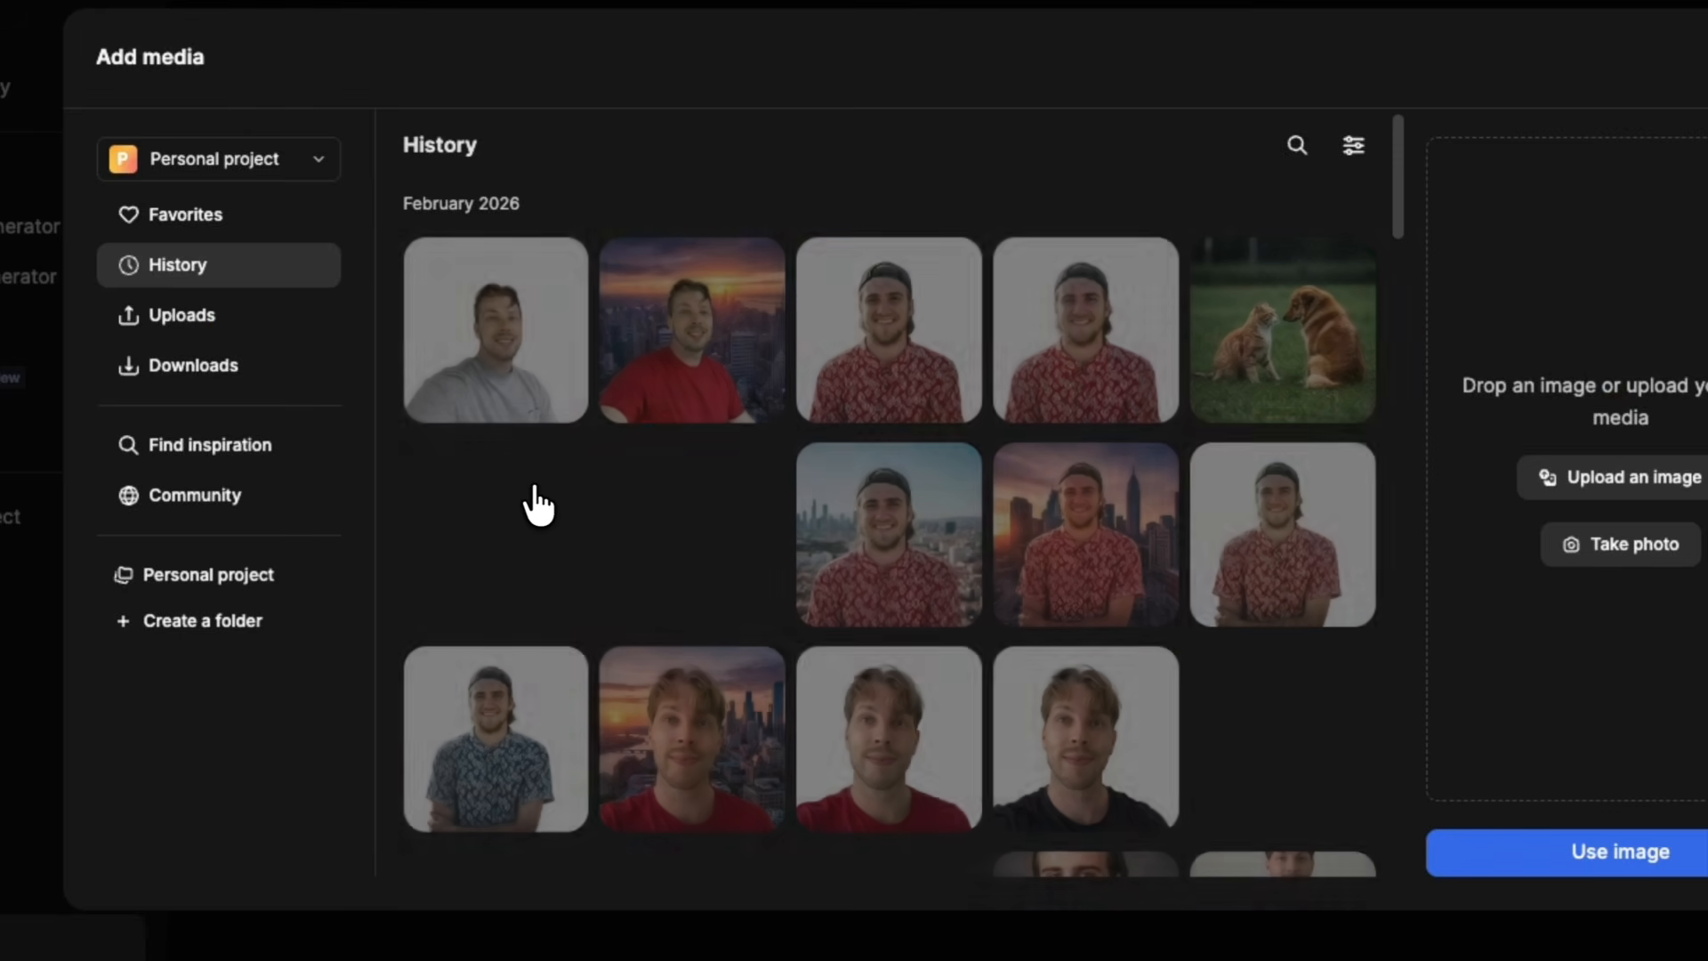
pyautogui.click(884, 522)
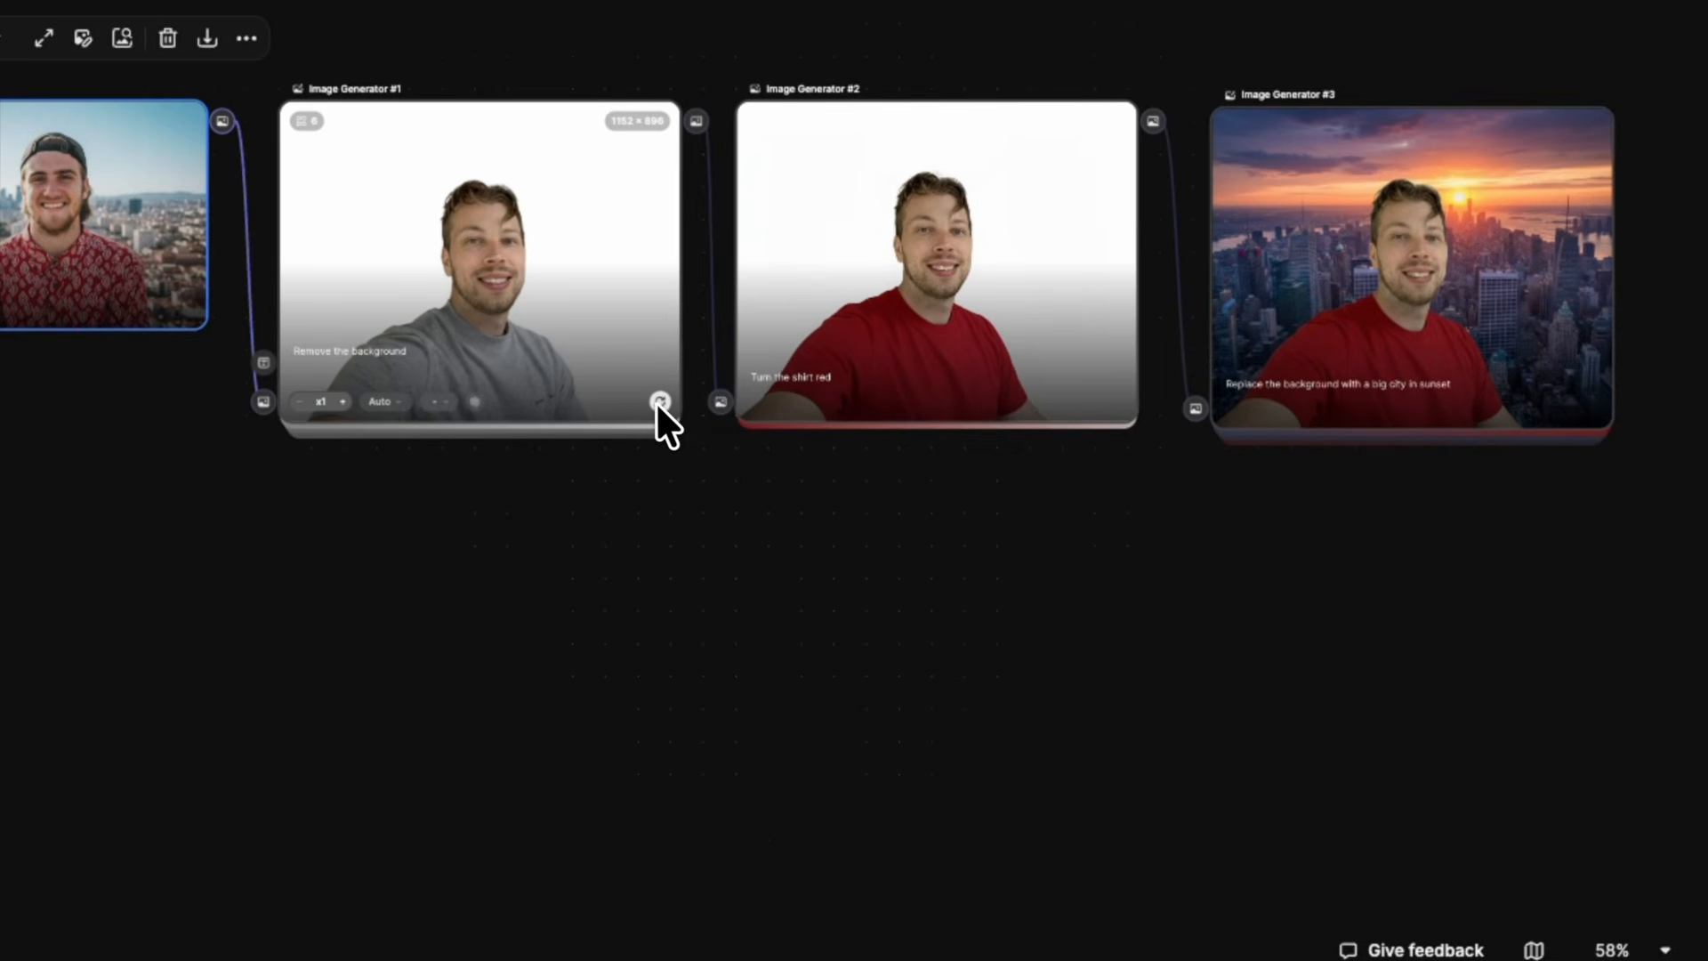
# Step: Select Creation #1 and all three Image Generator nodes and run the whole chain on the new source image
pyautogui.moveTo(1130, 419)
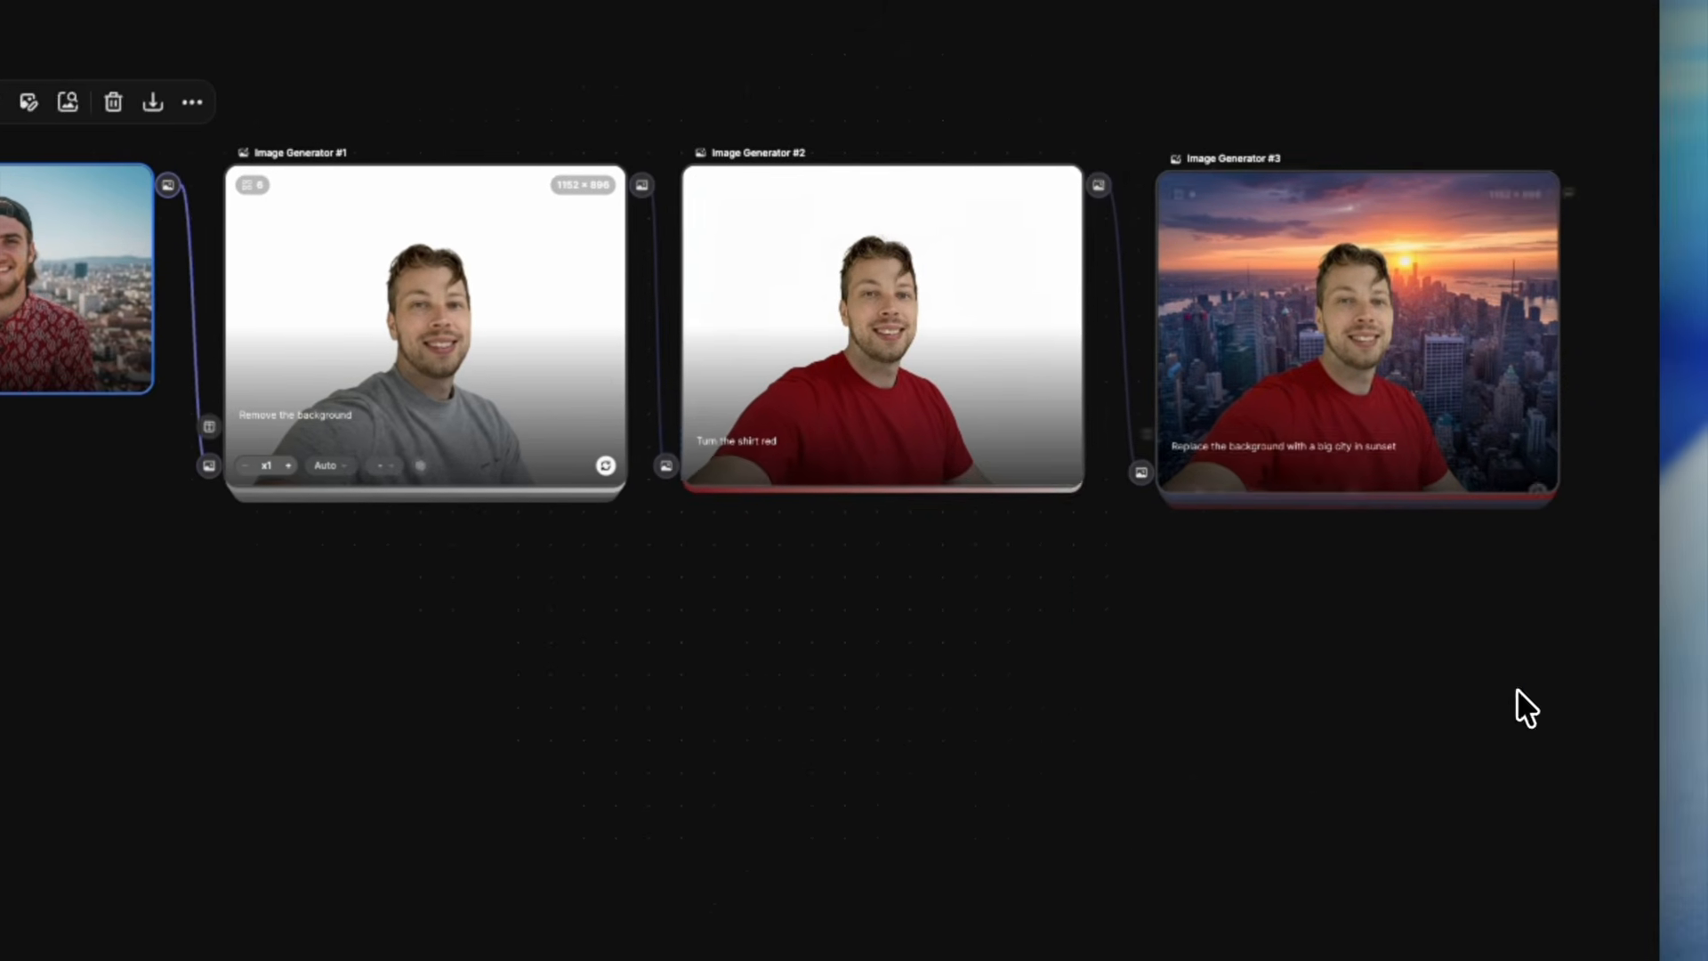
pyautogui.moveTo(1571, 628); pyautogui.dragTo(49, 30)
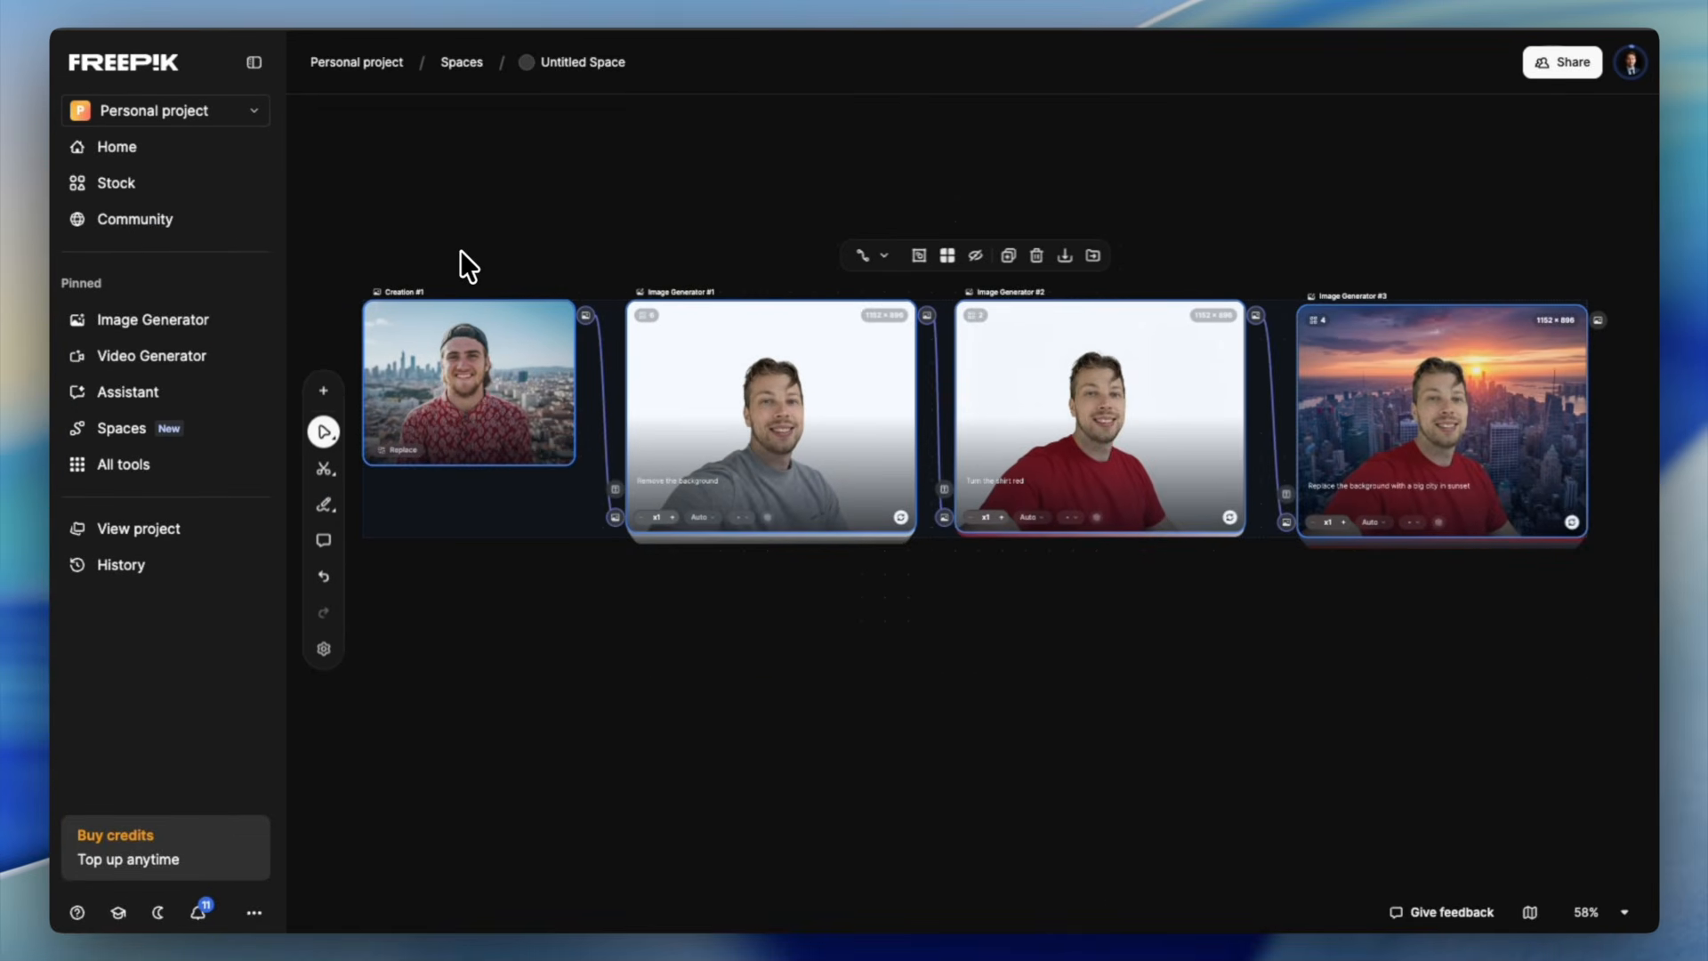
pyautogui.press('super+Return')
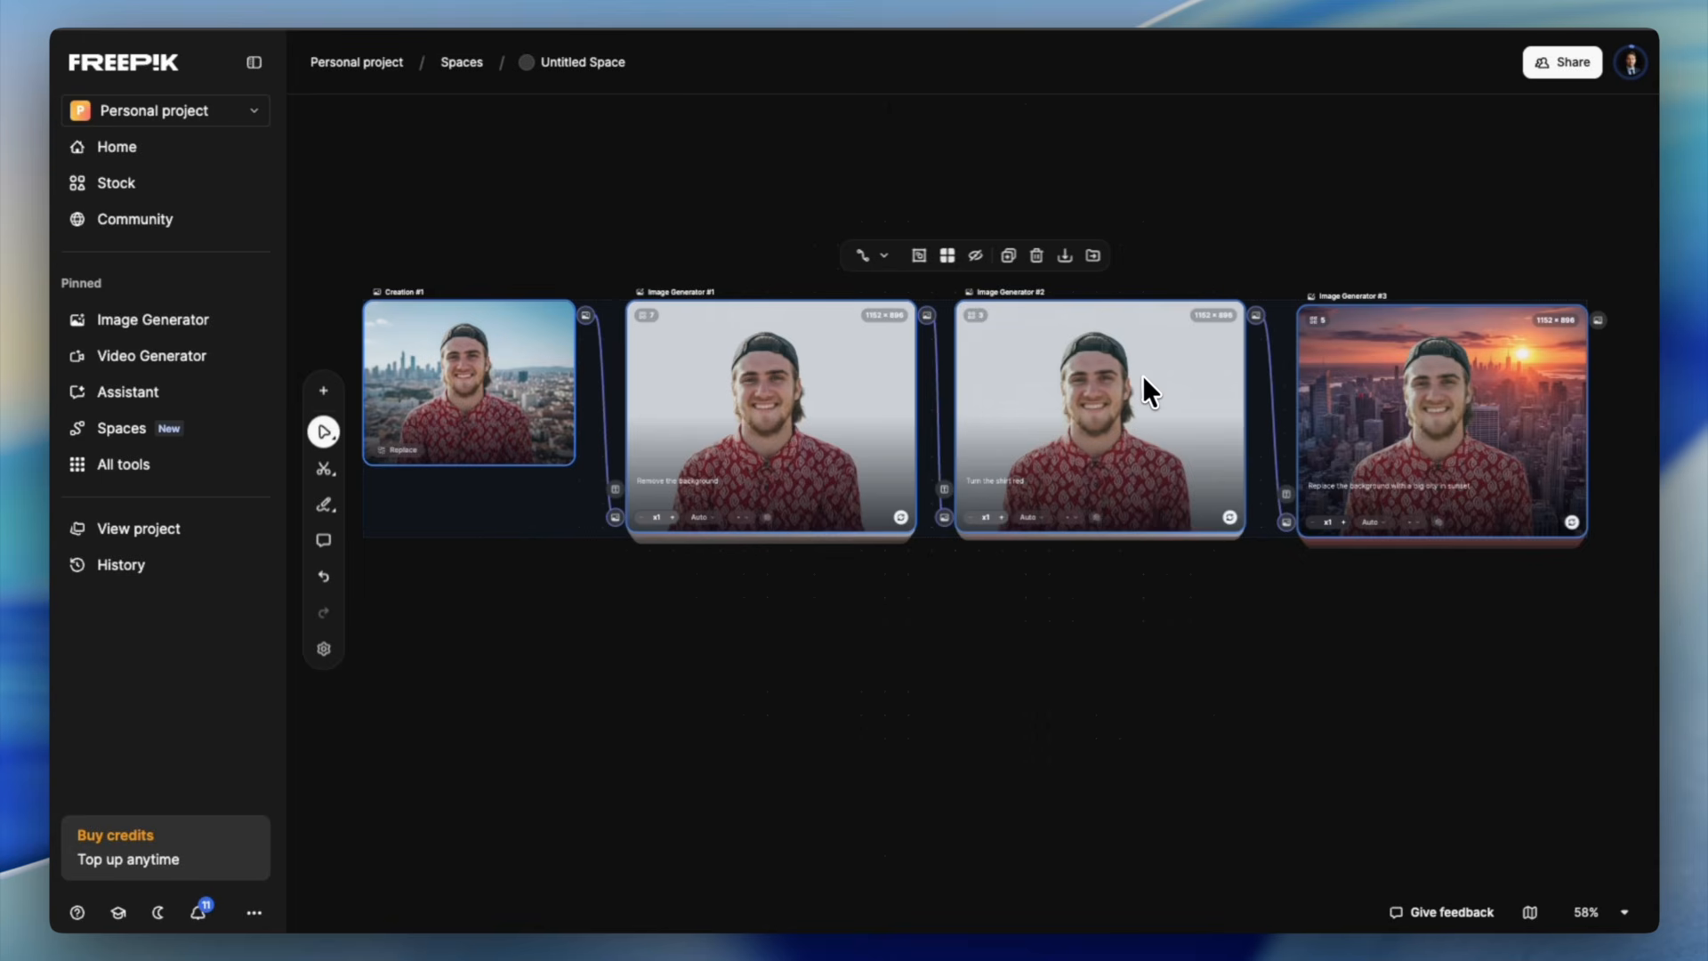
# Step: Examine the regenerated images in Image Generators #1, #2 and #3 against their prompts and the new source image
pyautogui.scroll(1, 1128, 590)
pyautogui.scroll(-2, 1128, 591)
pyautogui.click(1513, 628)
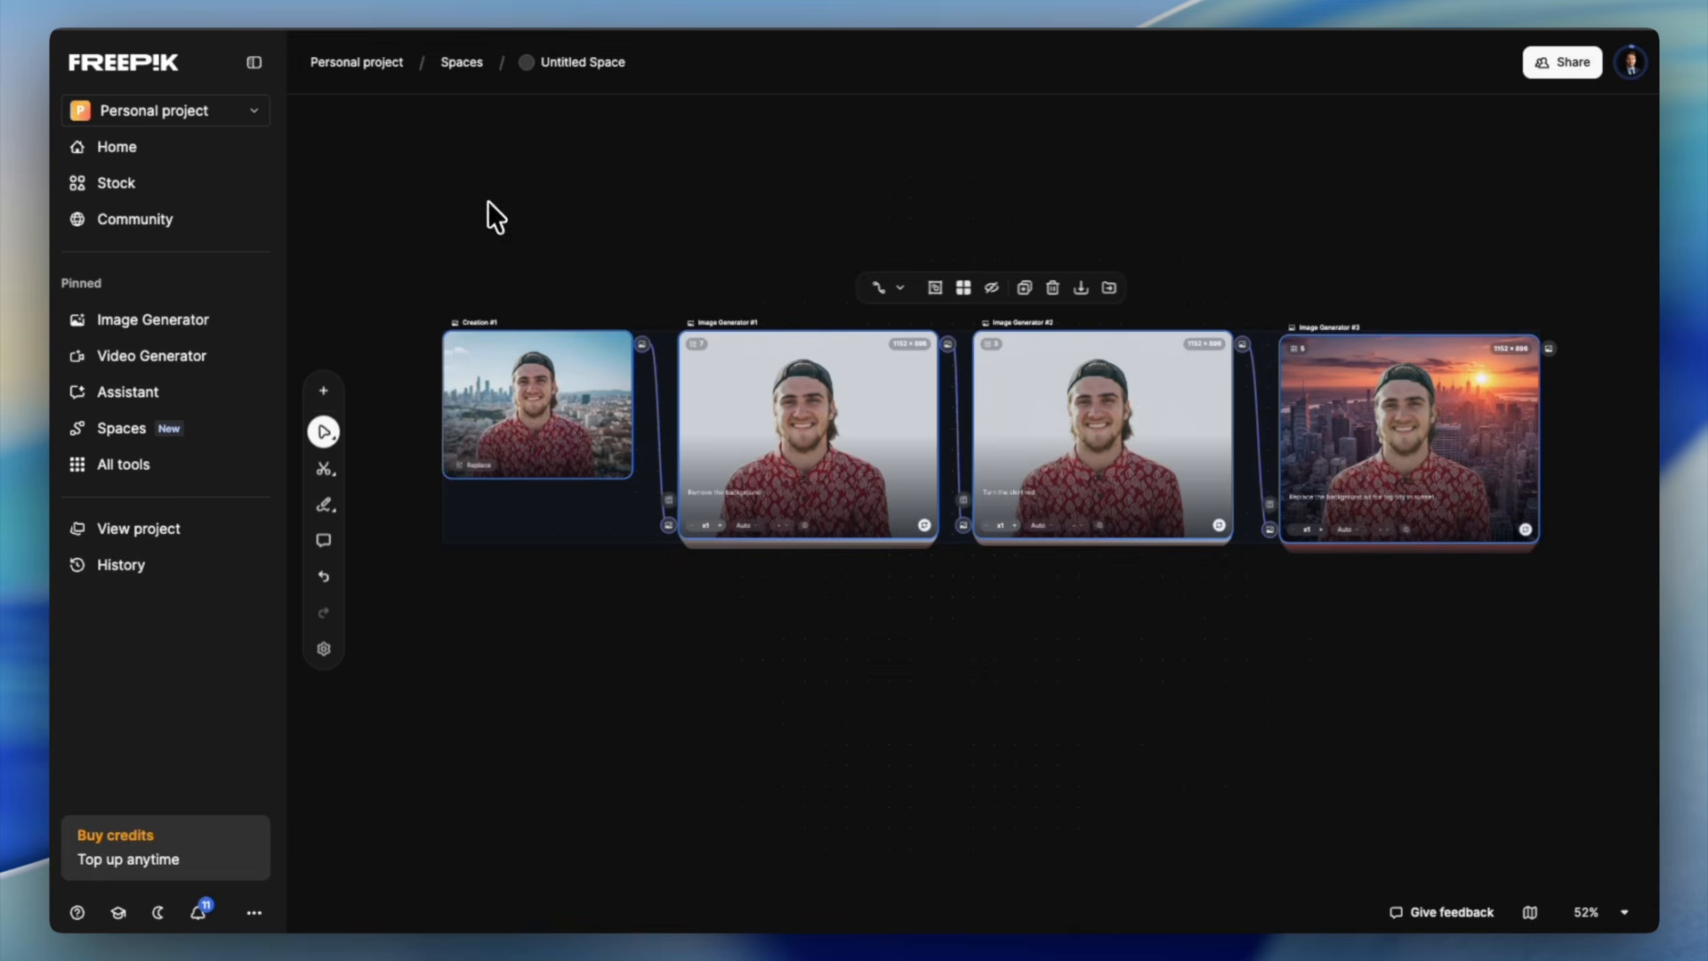
pyautogui.moveTo(466, 193); pyautogui.dragTo(948, 524)
pyautogui.moveTo(838, 538); pyautogui.dragTo(569, 249)
pyautogui.click(1321, 638)
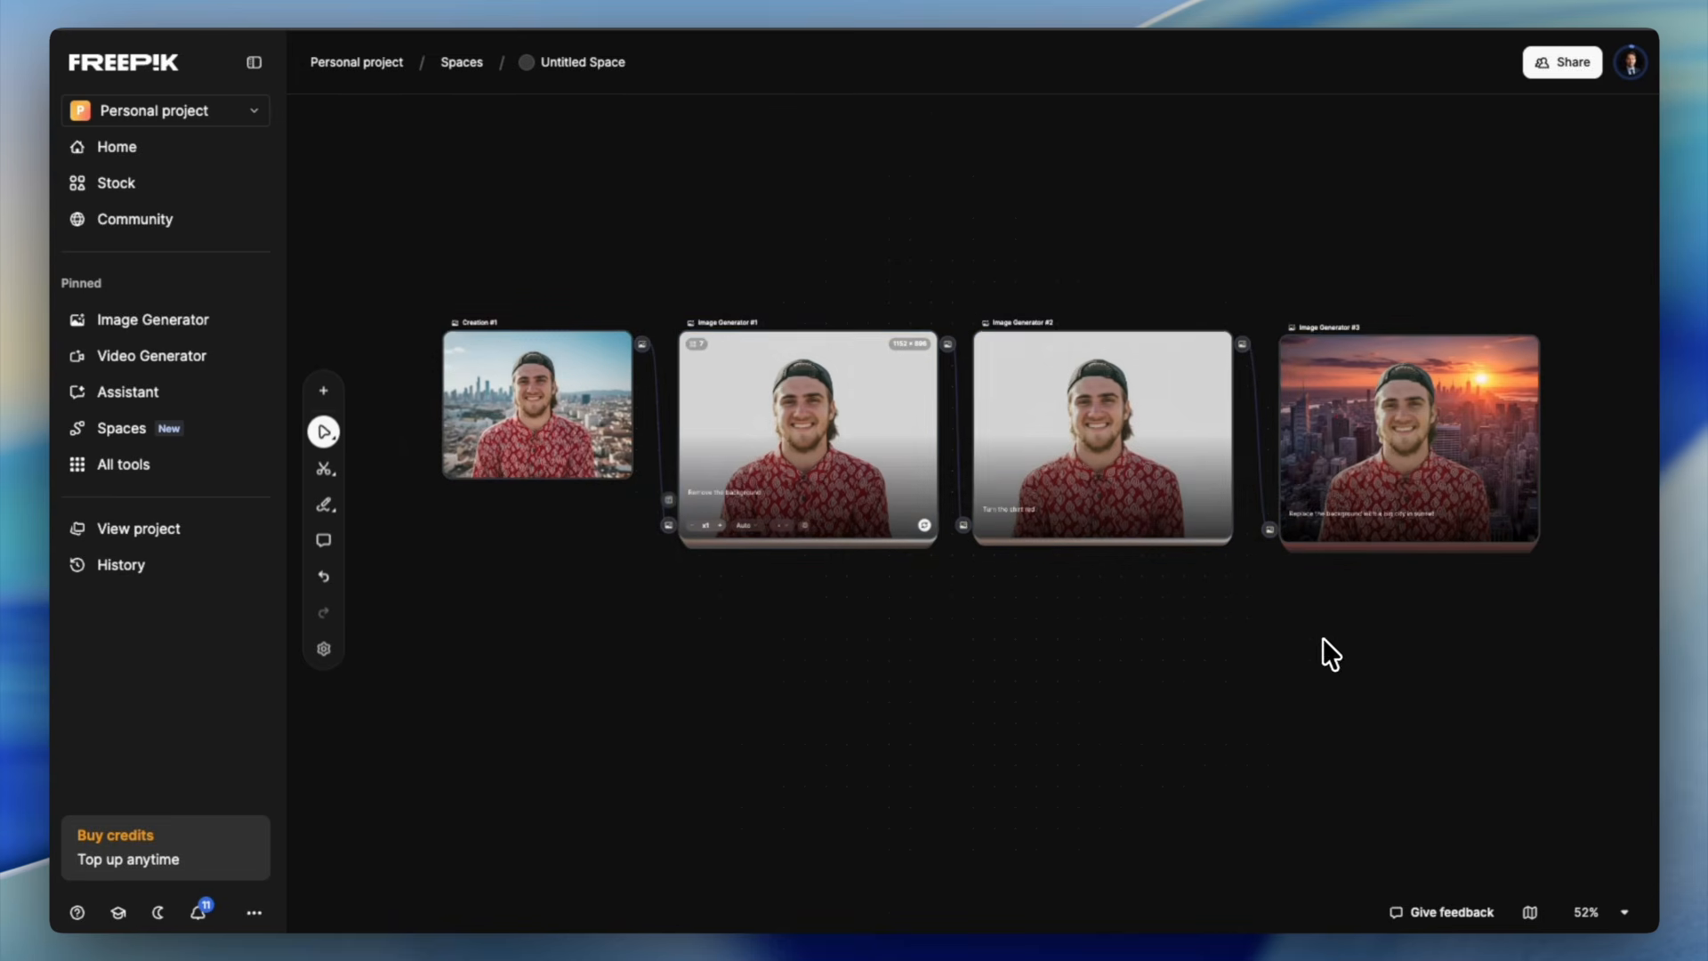
pyautogui.scroll(1, 724, 534)
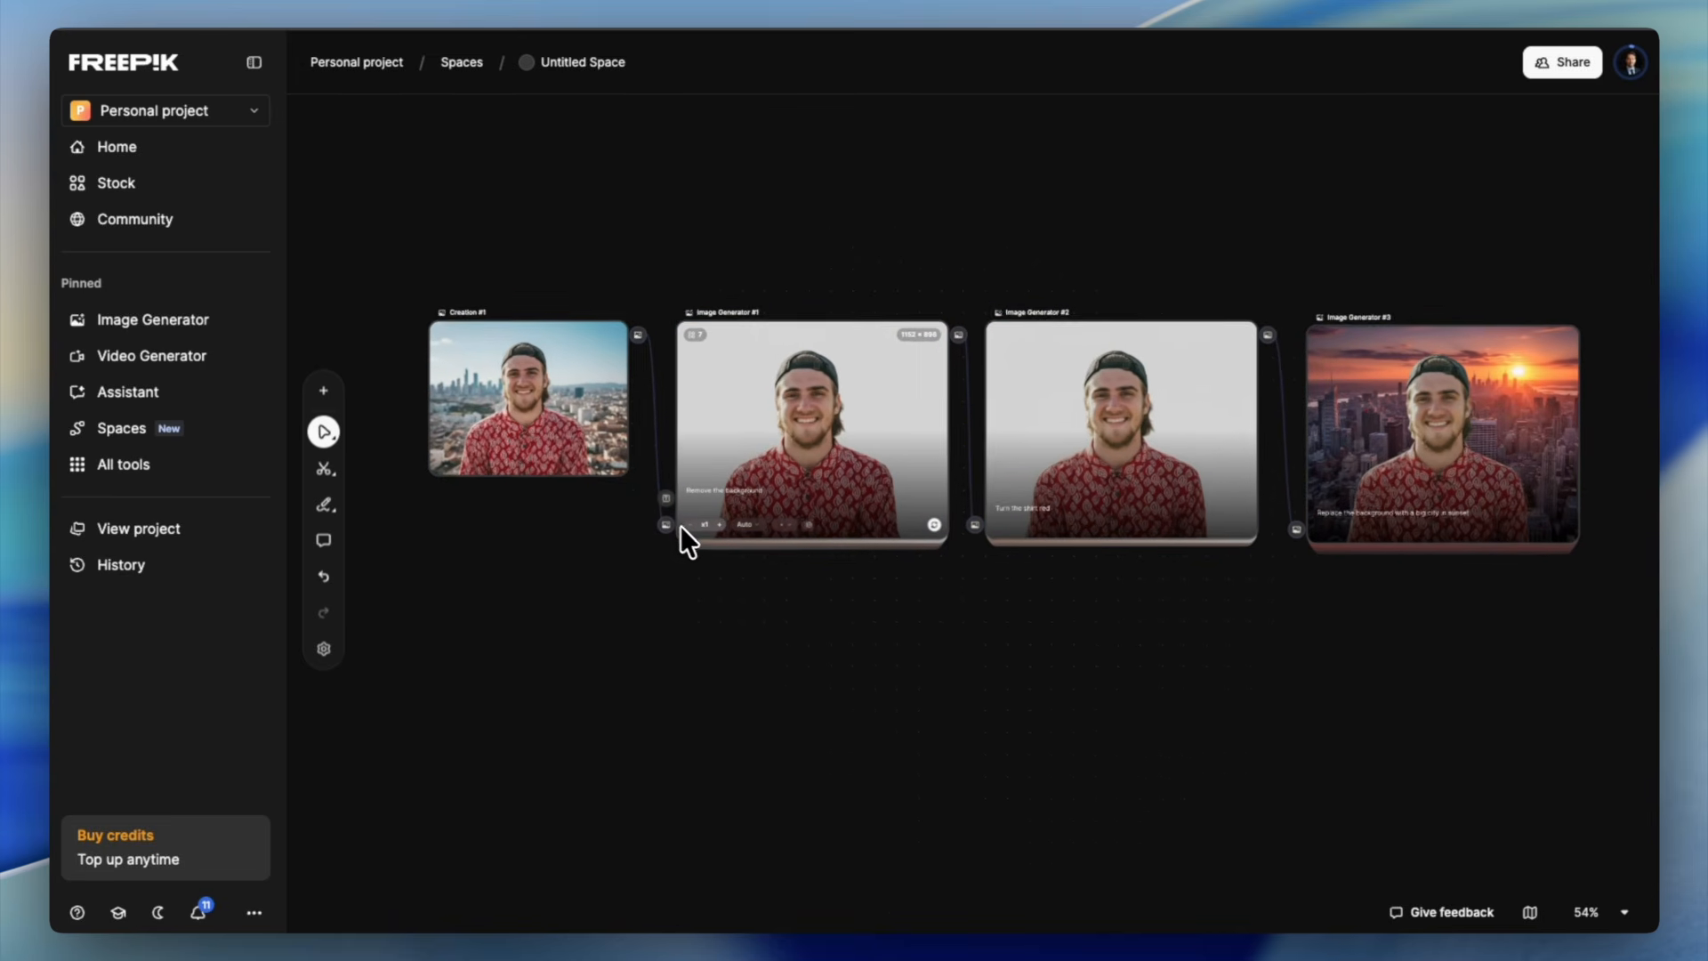
pyautogui.scroll(5, 728, 542)
pyautogui.scroll(3, 730, 546)
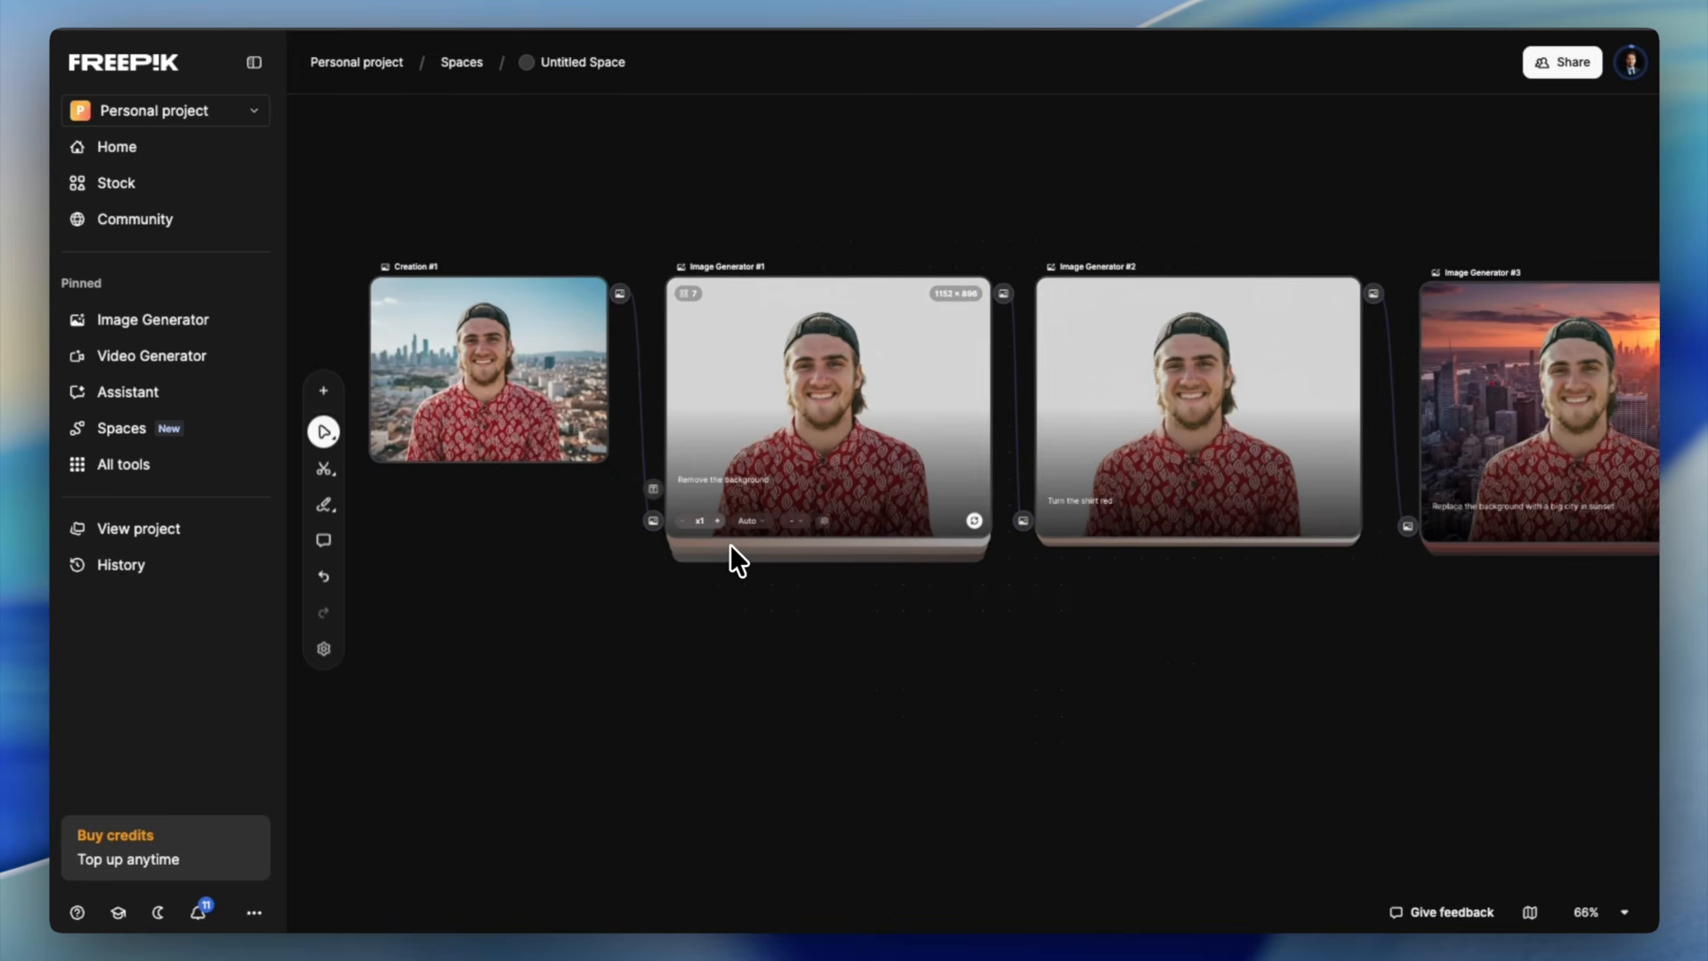
pyautogui.scroll(-3, 729, 547)
pyautogui.scroll(-3, 729, 548)
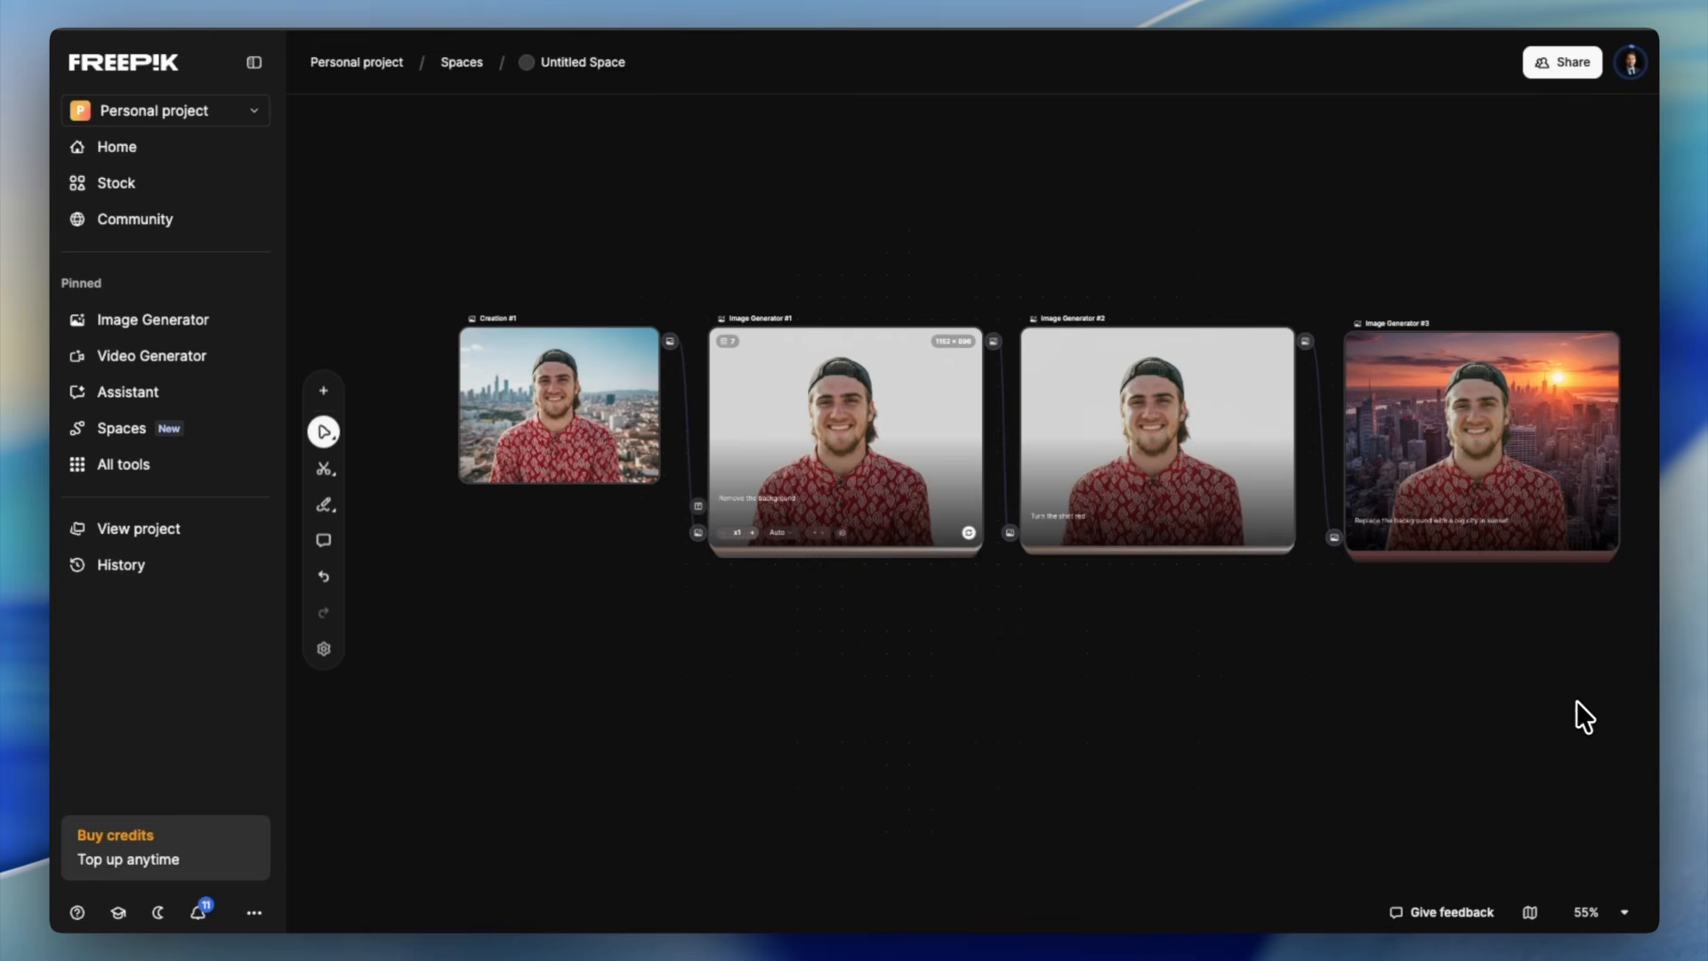
pyautogui.moveTo(1599, 705); pyautogui.dragTo(524, 236)
pyautogui.moveTo(484, 187); pyautogui.dragTo(1584, 733)
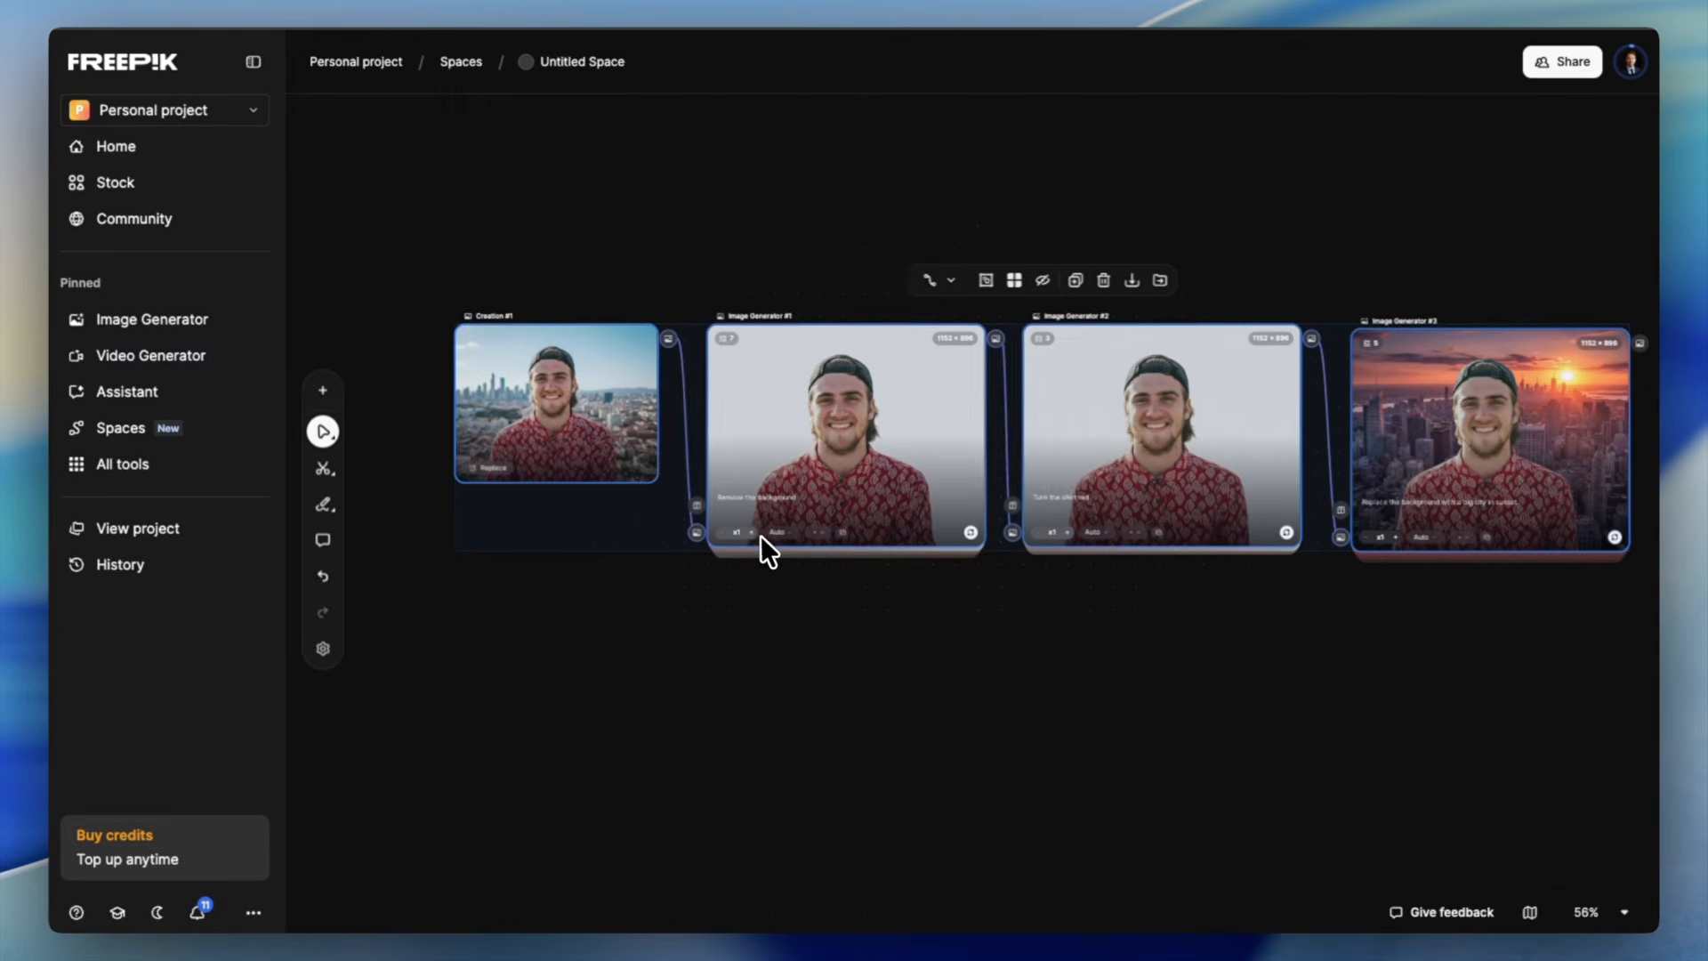
pyautogui.scroll(5, 729, 526)
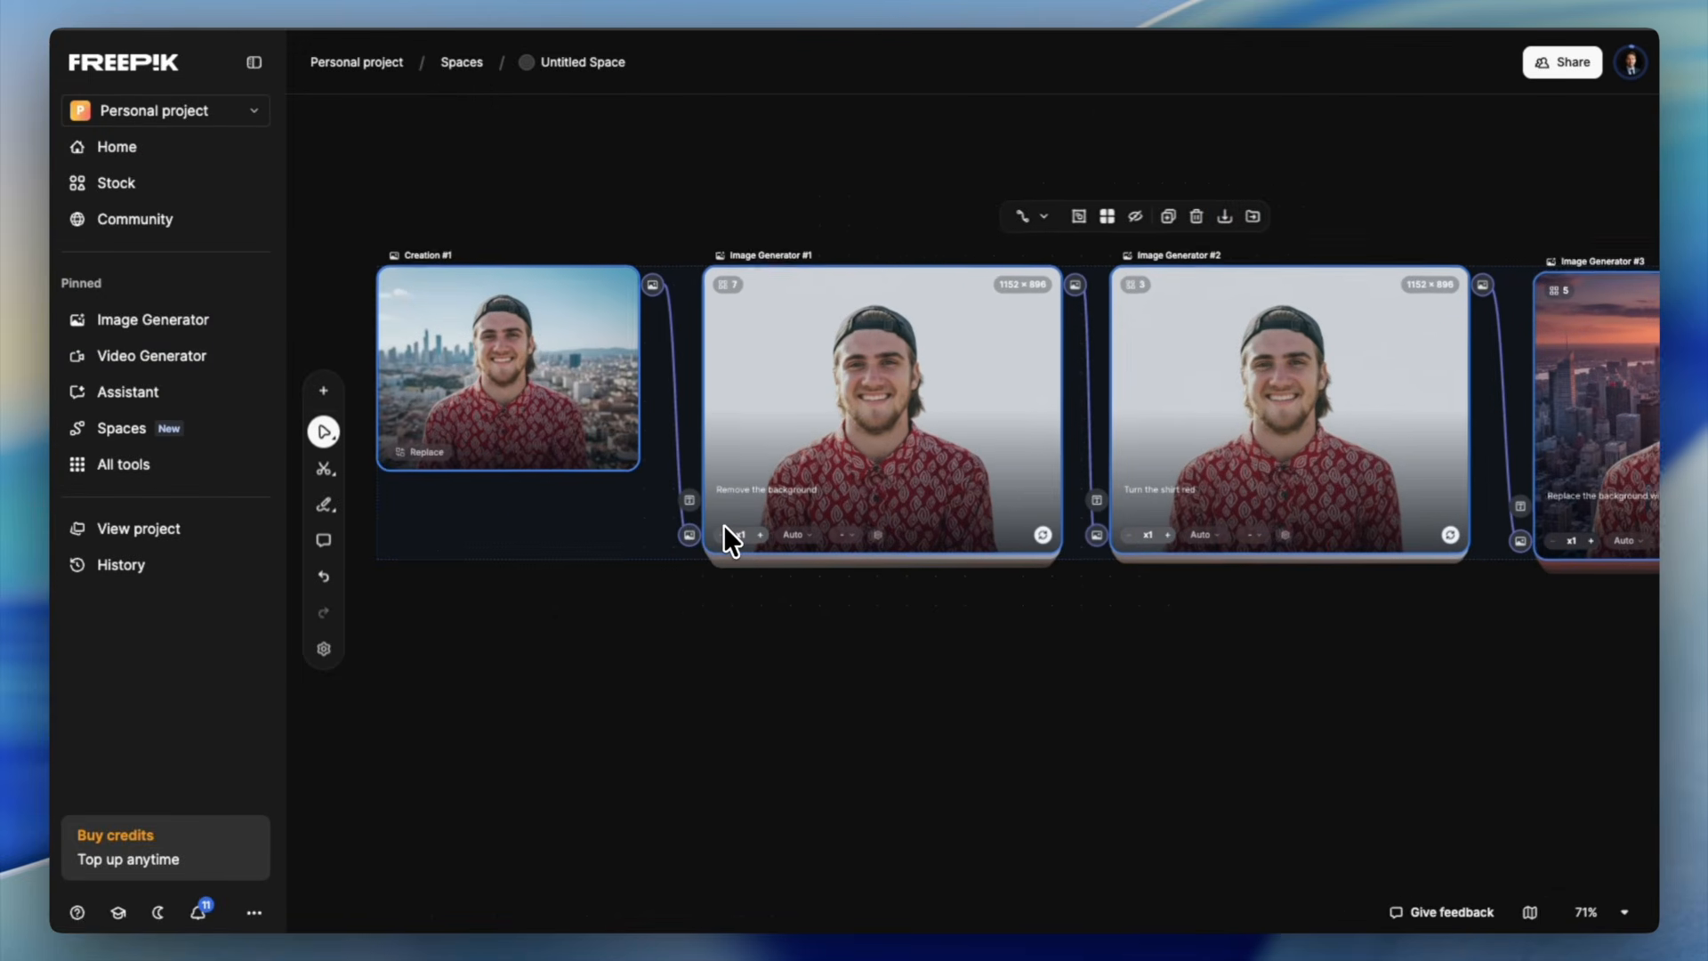
pyautogui.scroll(2, 724, 525)
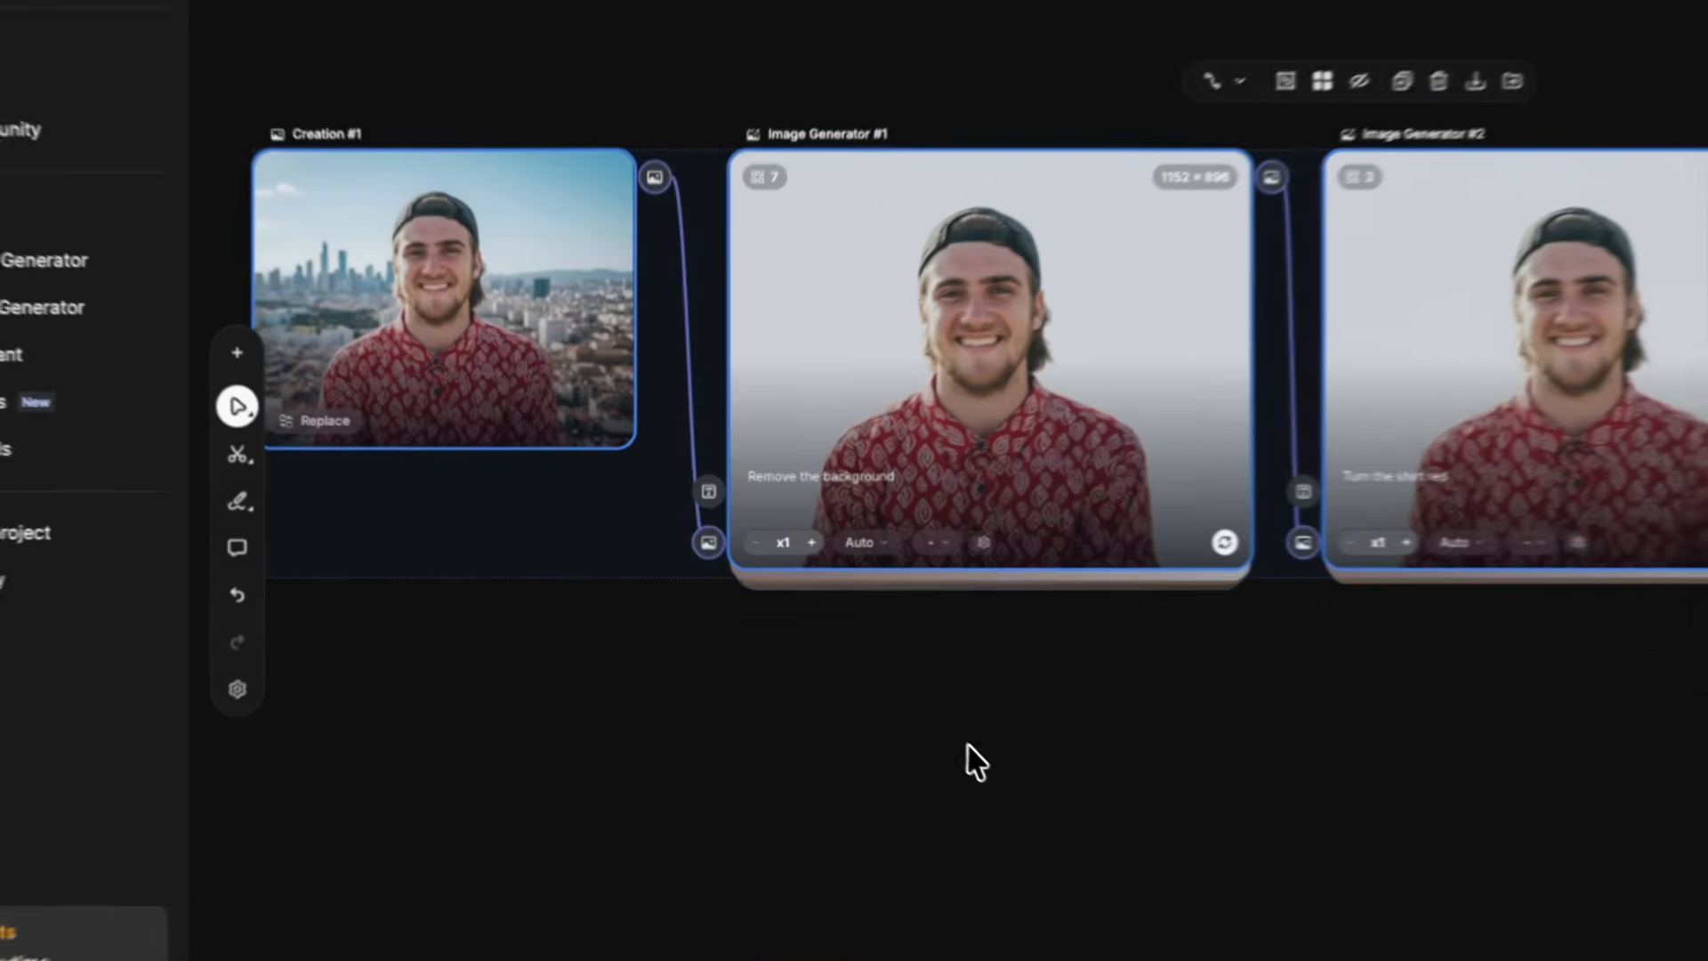
pyautogui.moveTo(1042, 791); pyautogui.dragTo(559, 247)
pyautogui.click(987, 610)
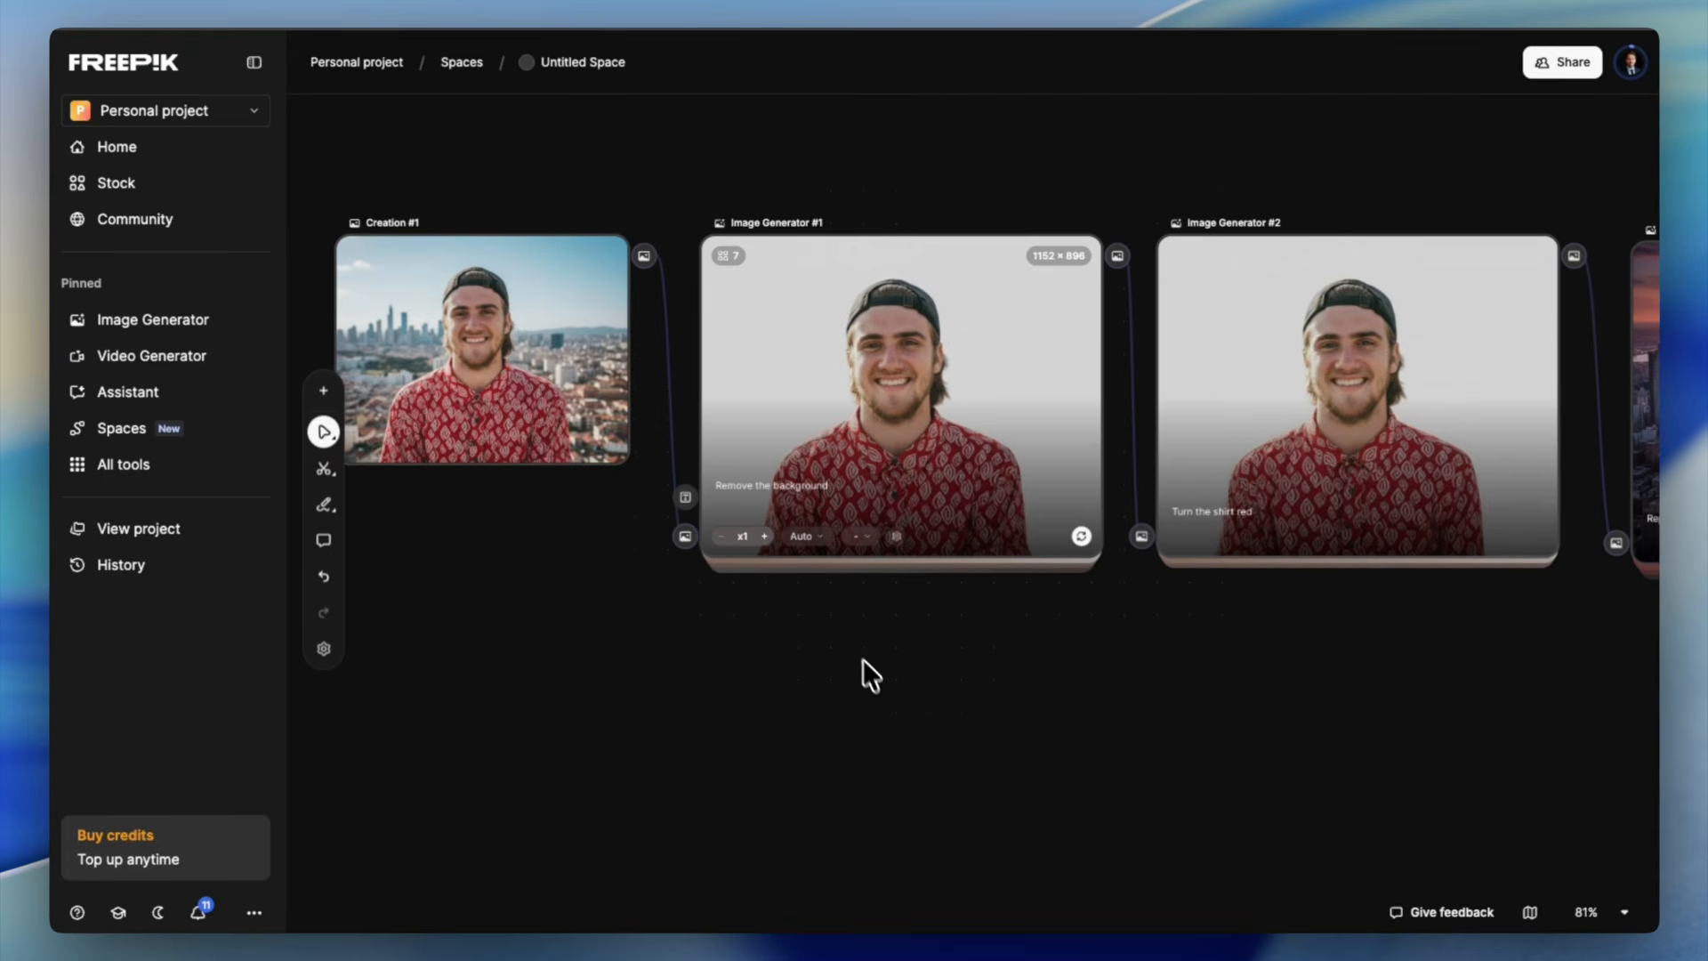
pyautogui.scroll(-5, 868, 667)
pyautogui.scroll(3, 1568, 764)
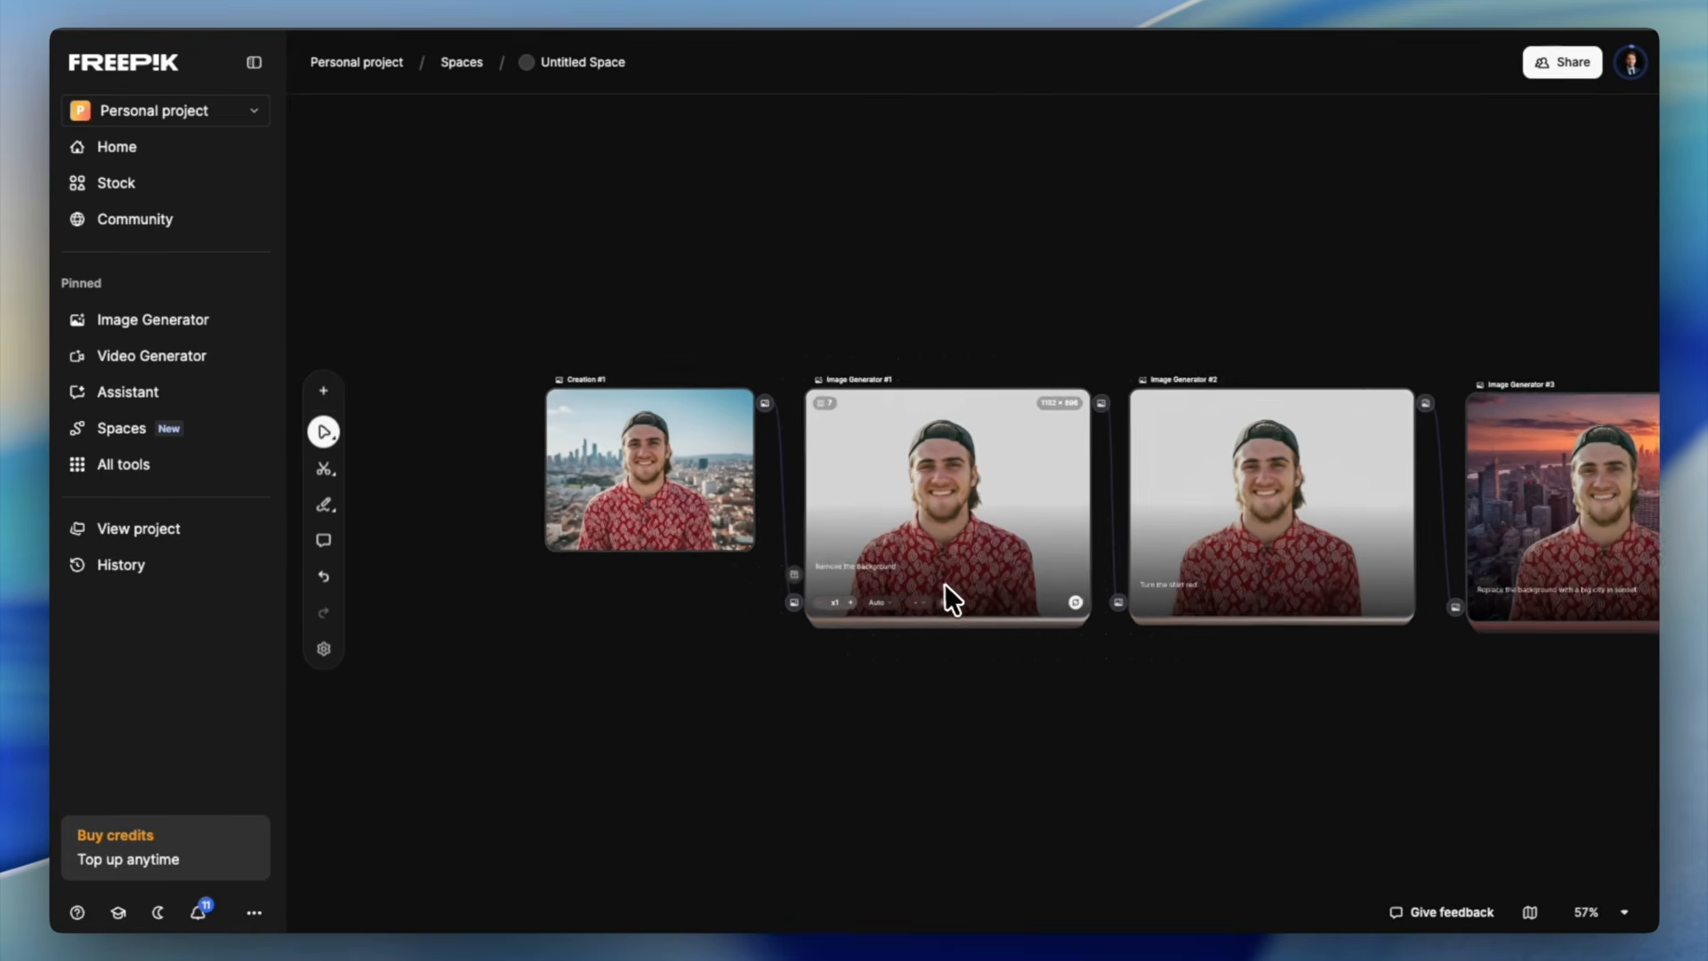
pyautogui.scroll(3, 979, 602)
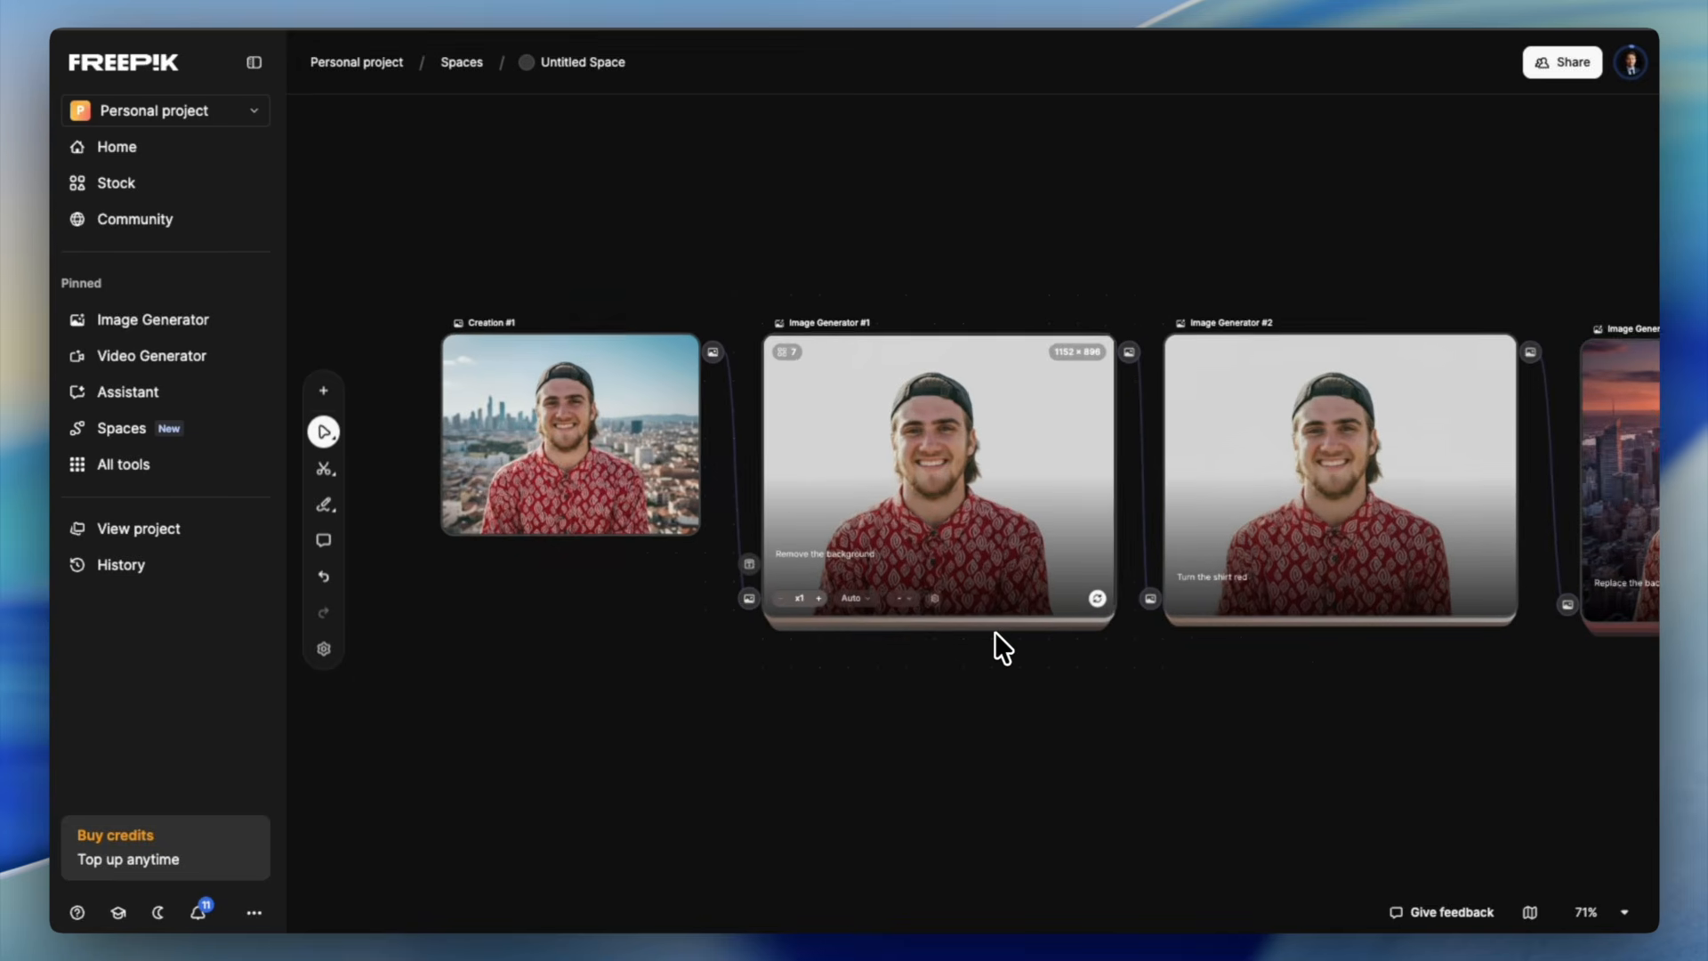
pyautogui.scroll(3, 995, 634)
pyautogui.scroll(1, 995, 632)
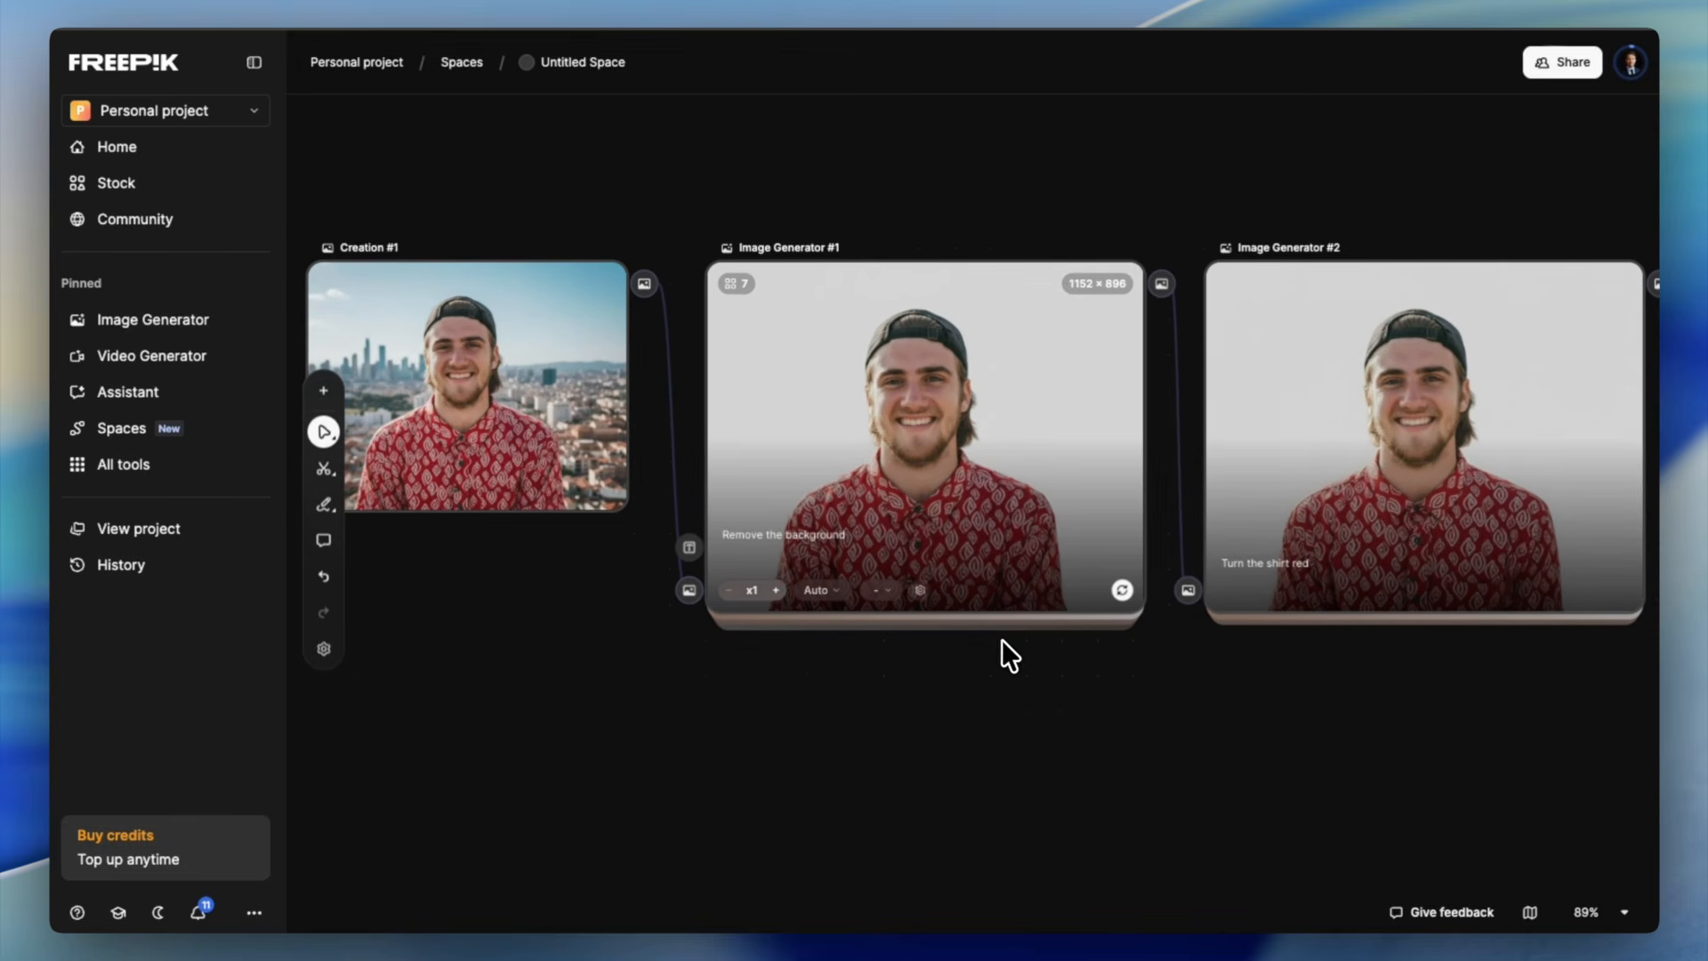
# Step: Browse the full list of models for Image Generator #1, from Cinematic and Flux through to Seedream 4.5, keeping Auto
pyautogui.click(818, 592)
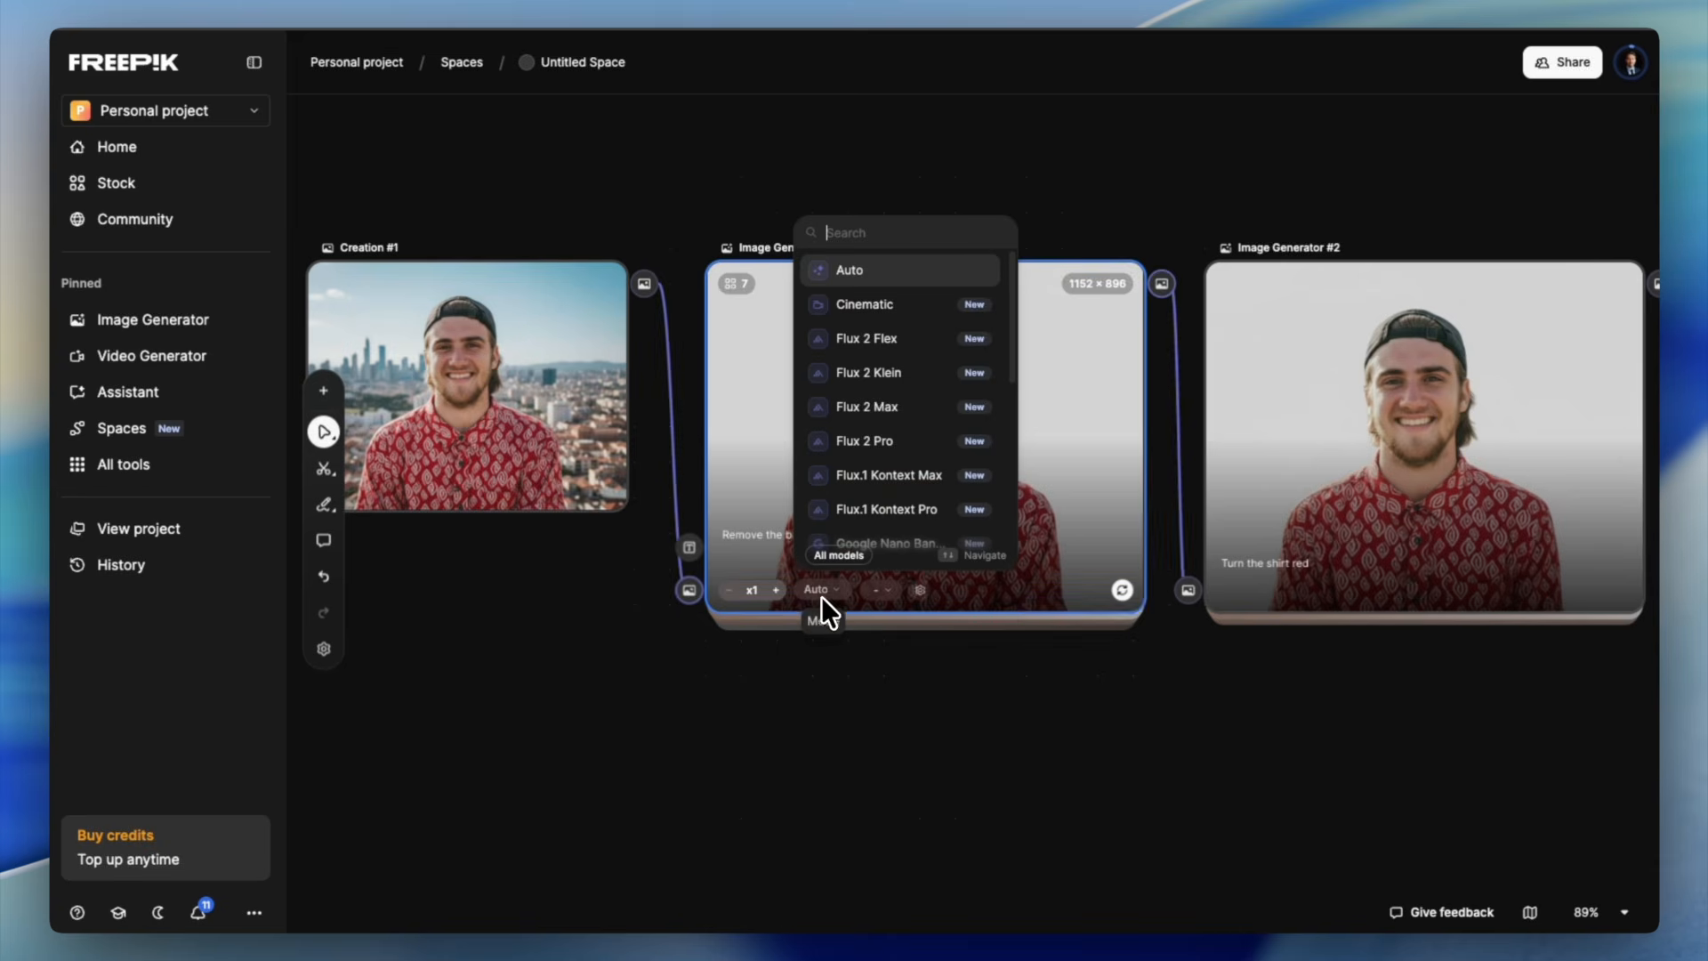
pyautogui.scroll(-5, 891, 423)
pyautogui.scroll(-3, 892, 426)
pyautogui.press('Escape')
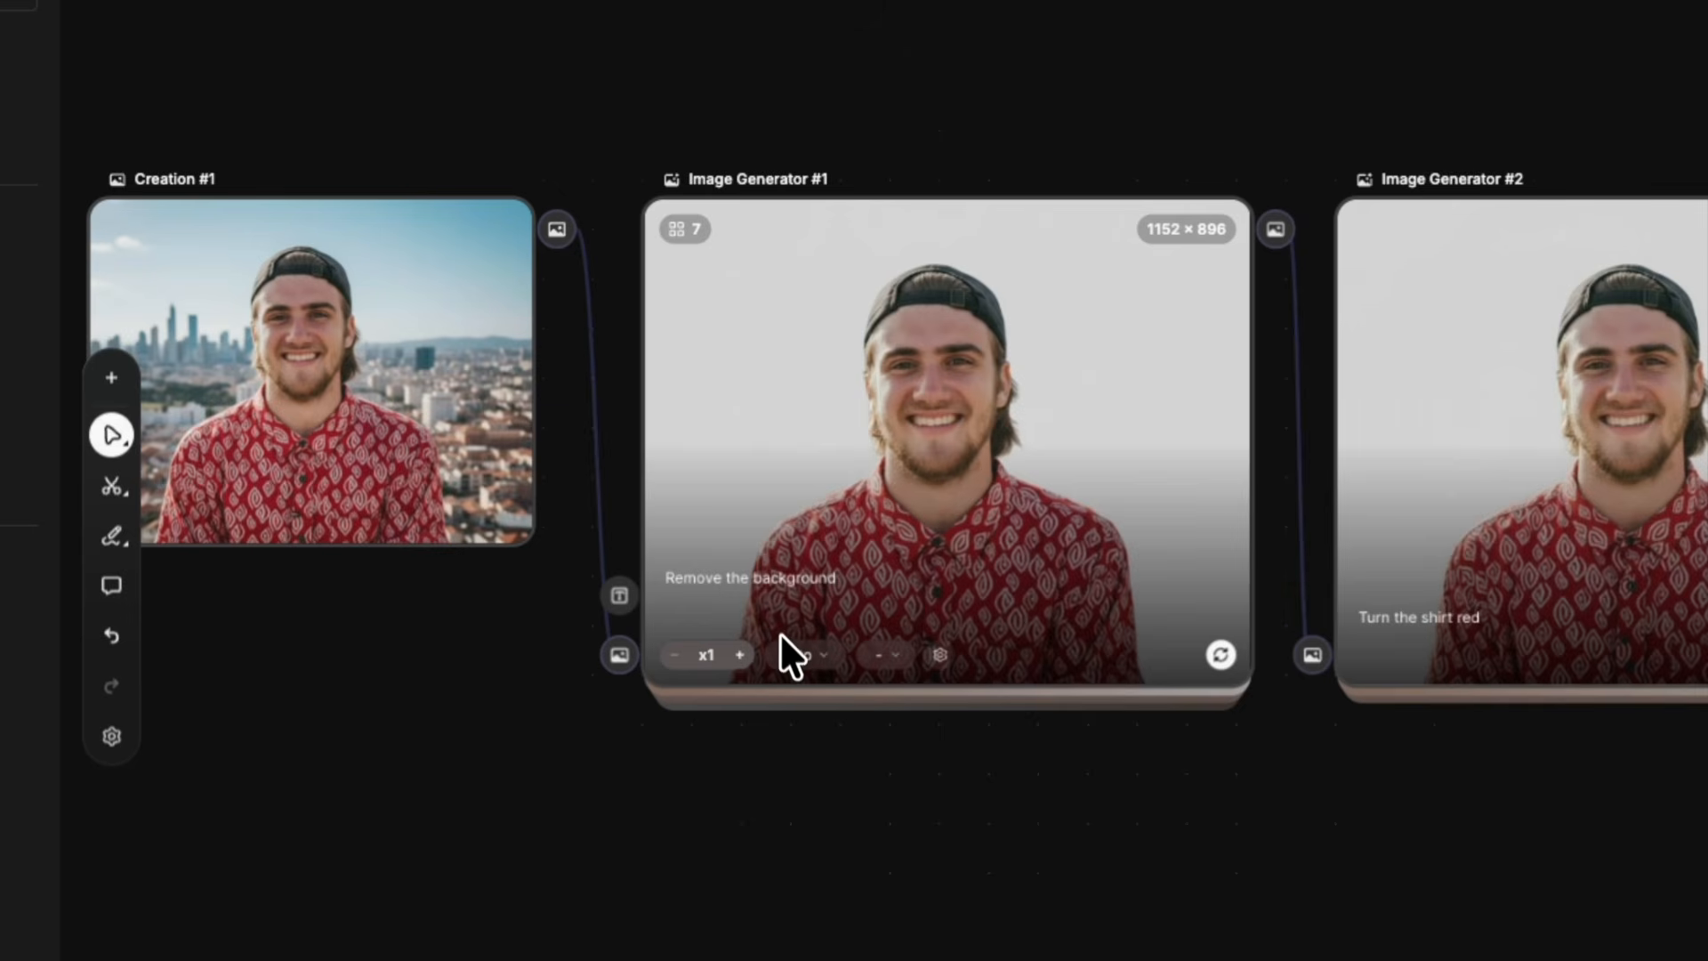
pyautogui.click(782, 639)
pyautogui.scroll(-2, 860, 468)
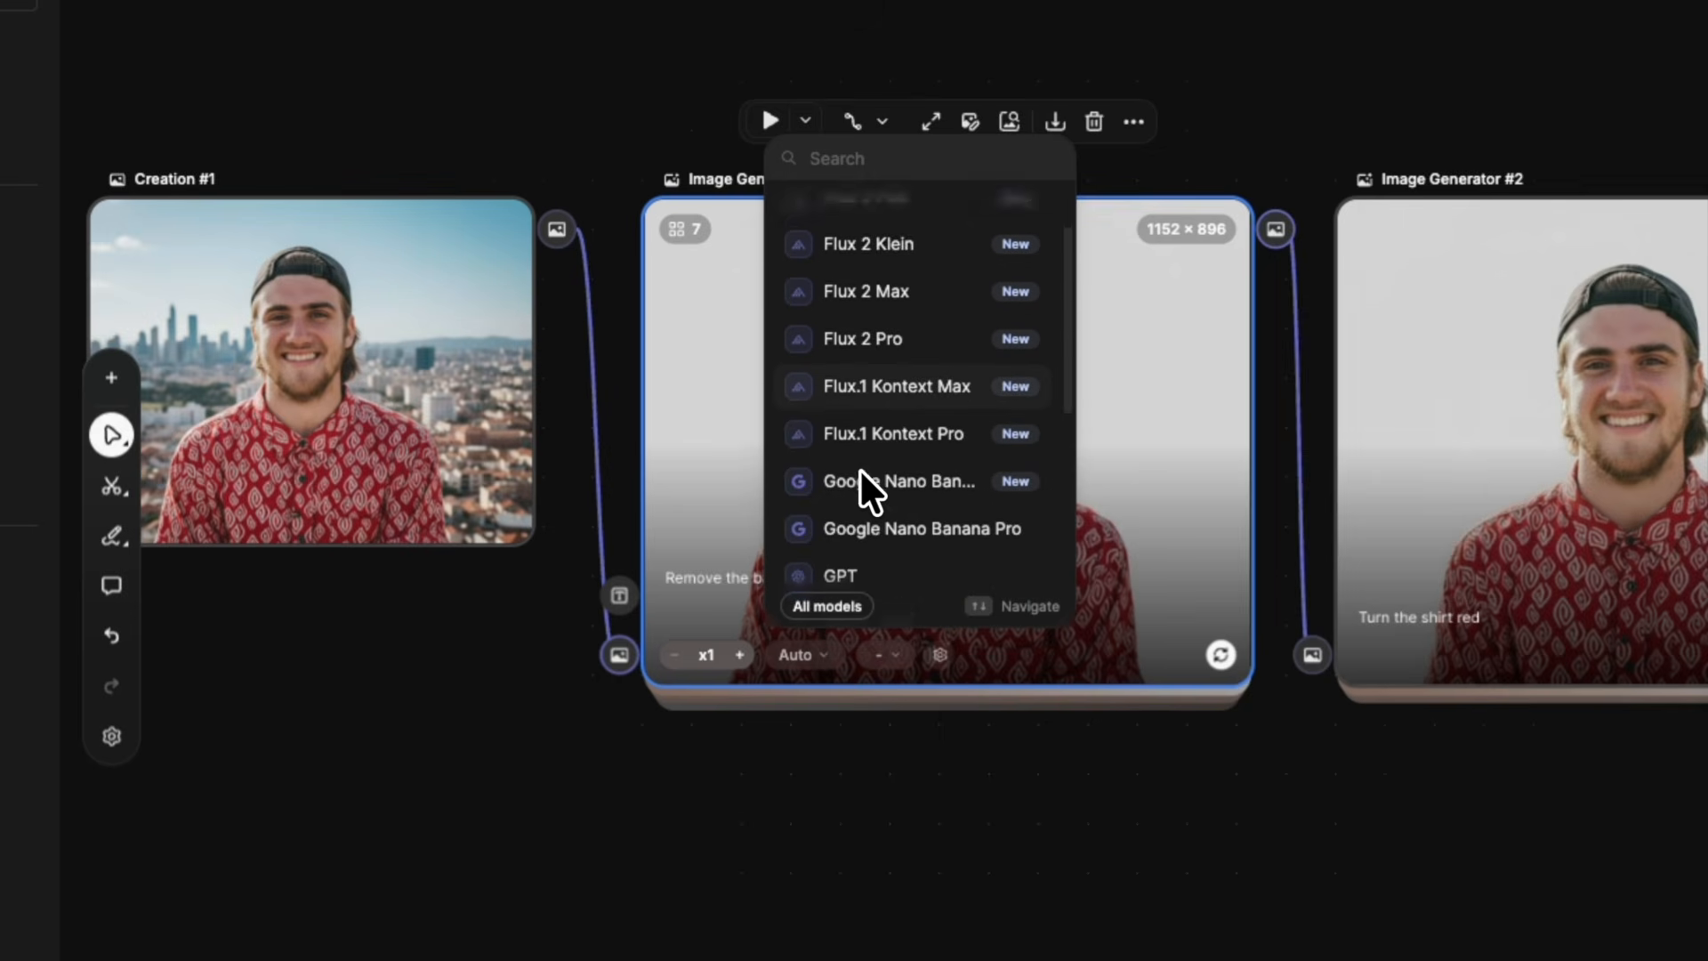
pyautogui.scroll(-5, 860, 468)
pyautogui.scroll(8, 859, 468)
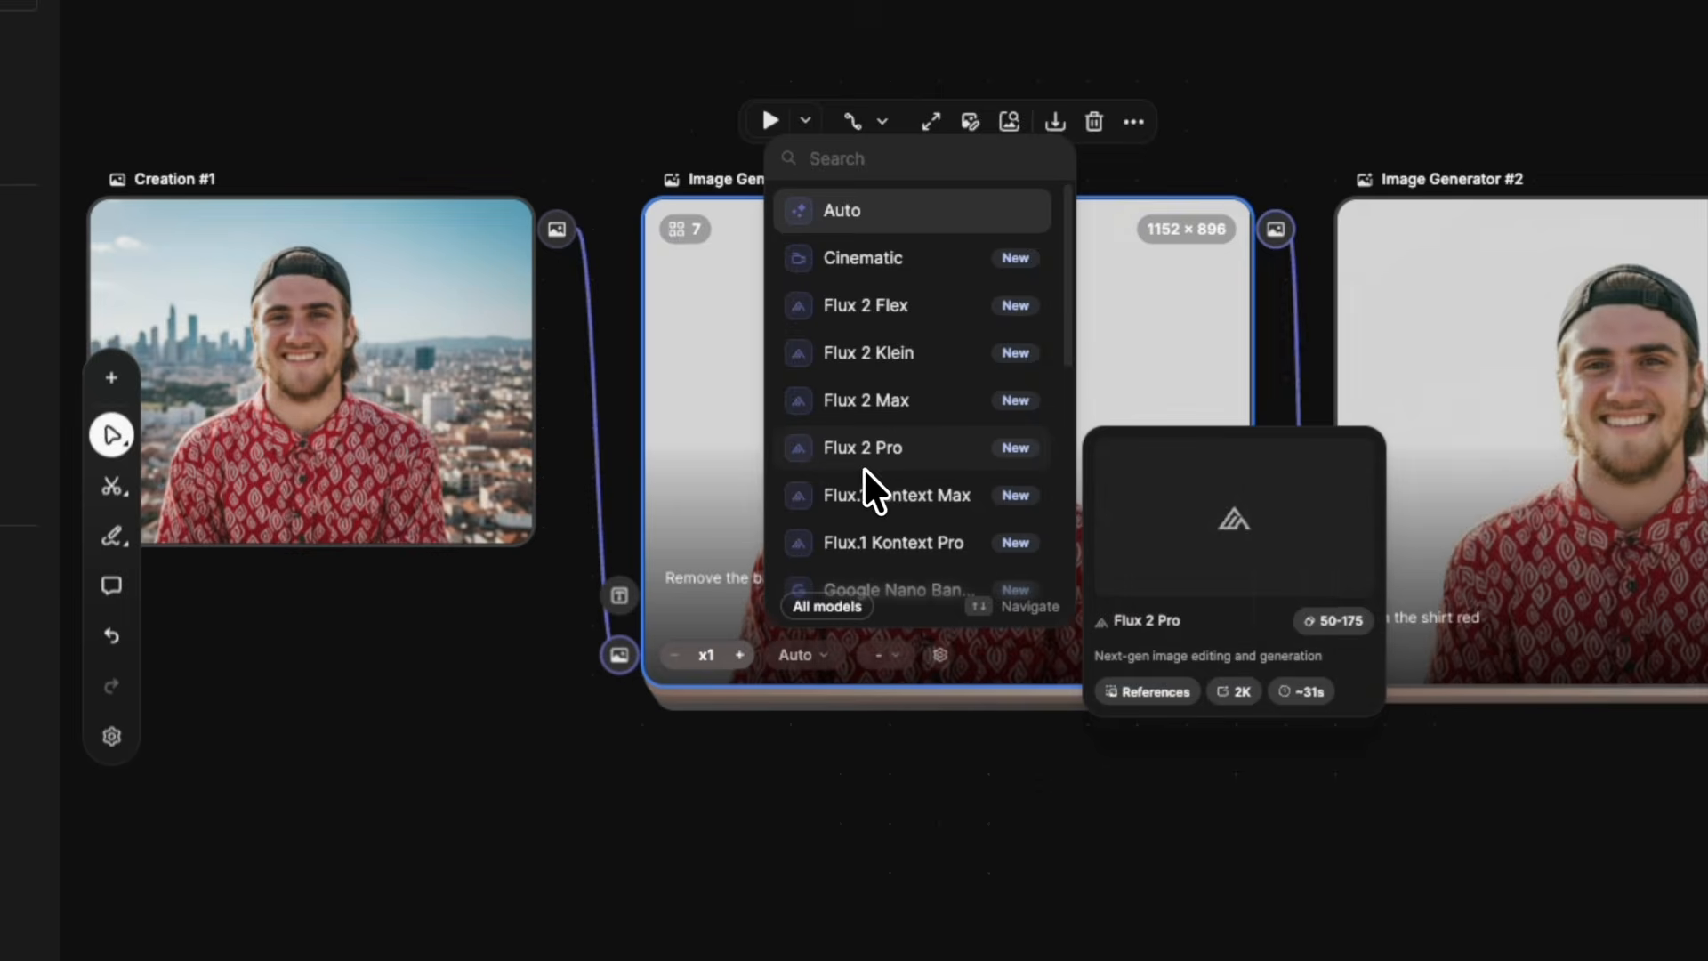
pyautogui.scroll(-5, 882, 437)
pyautogui.scroll(-2, 882, 438)
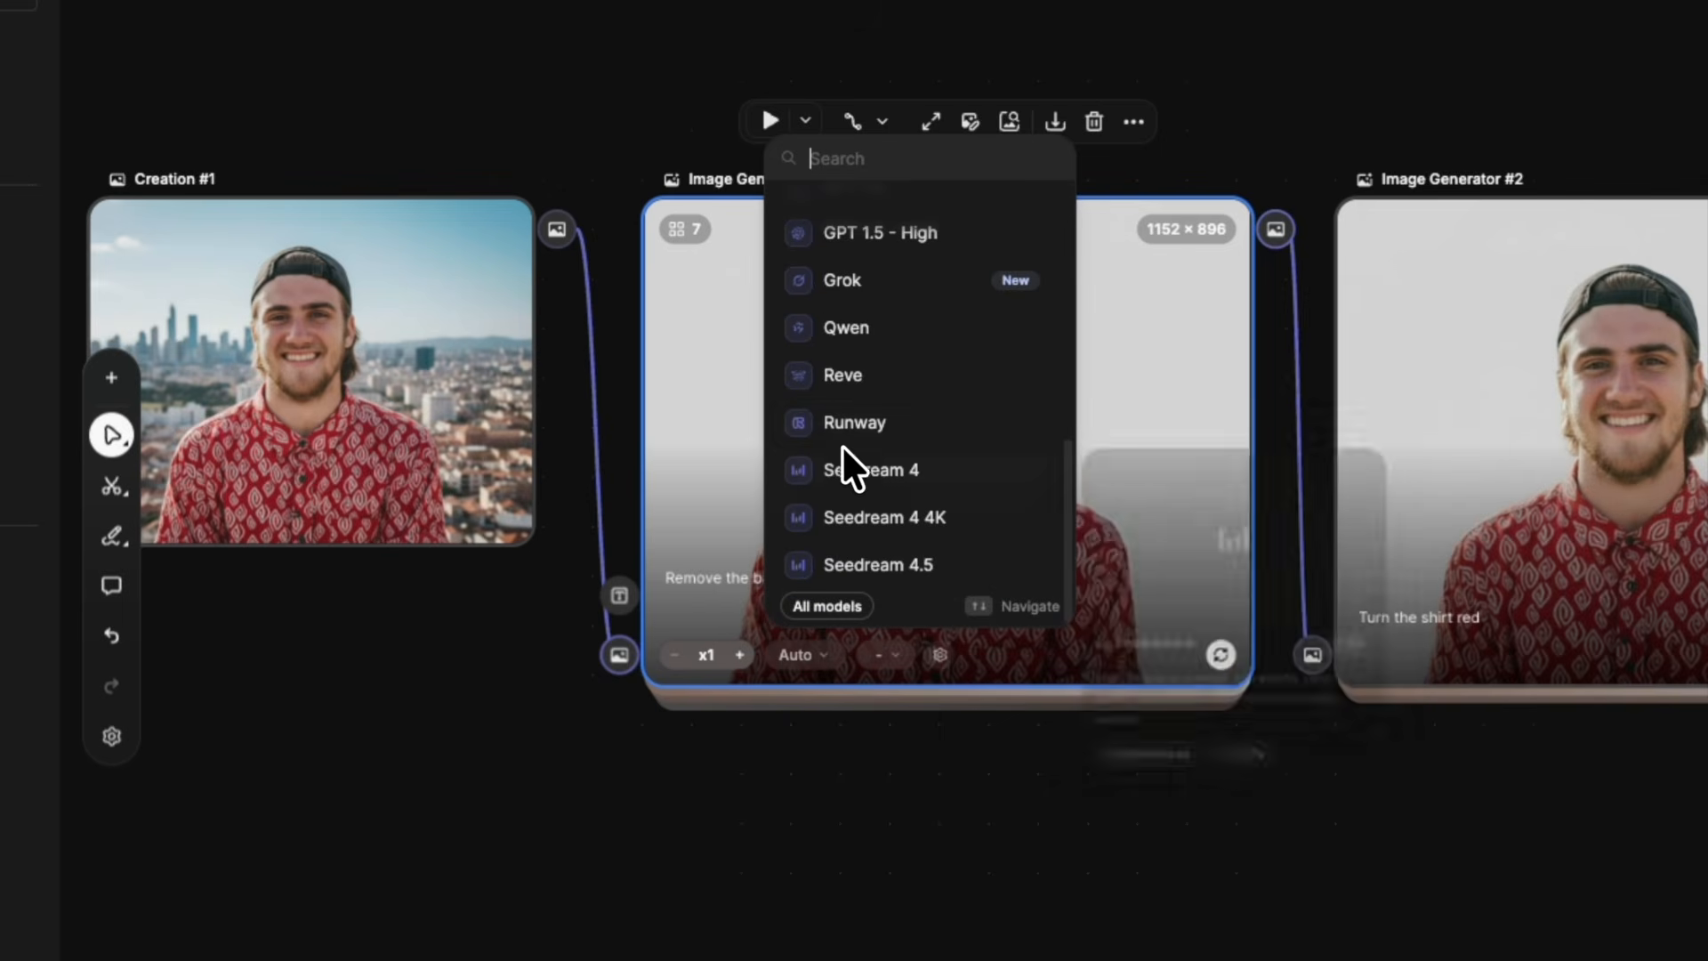
pyautogui.moveTo(946, 472)
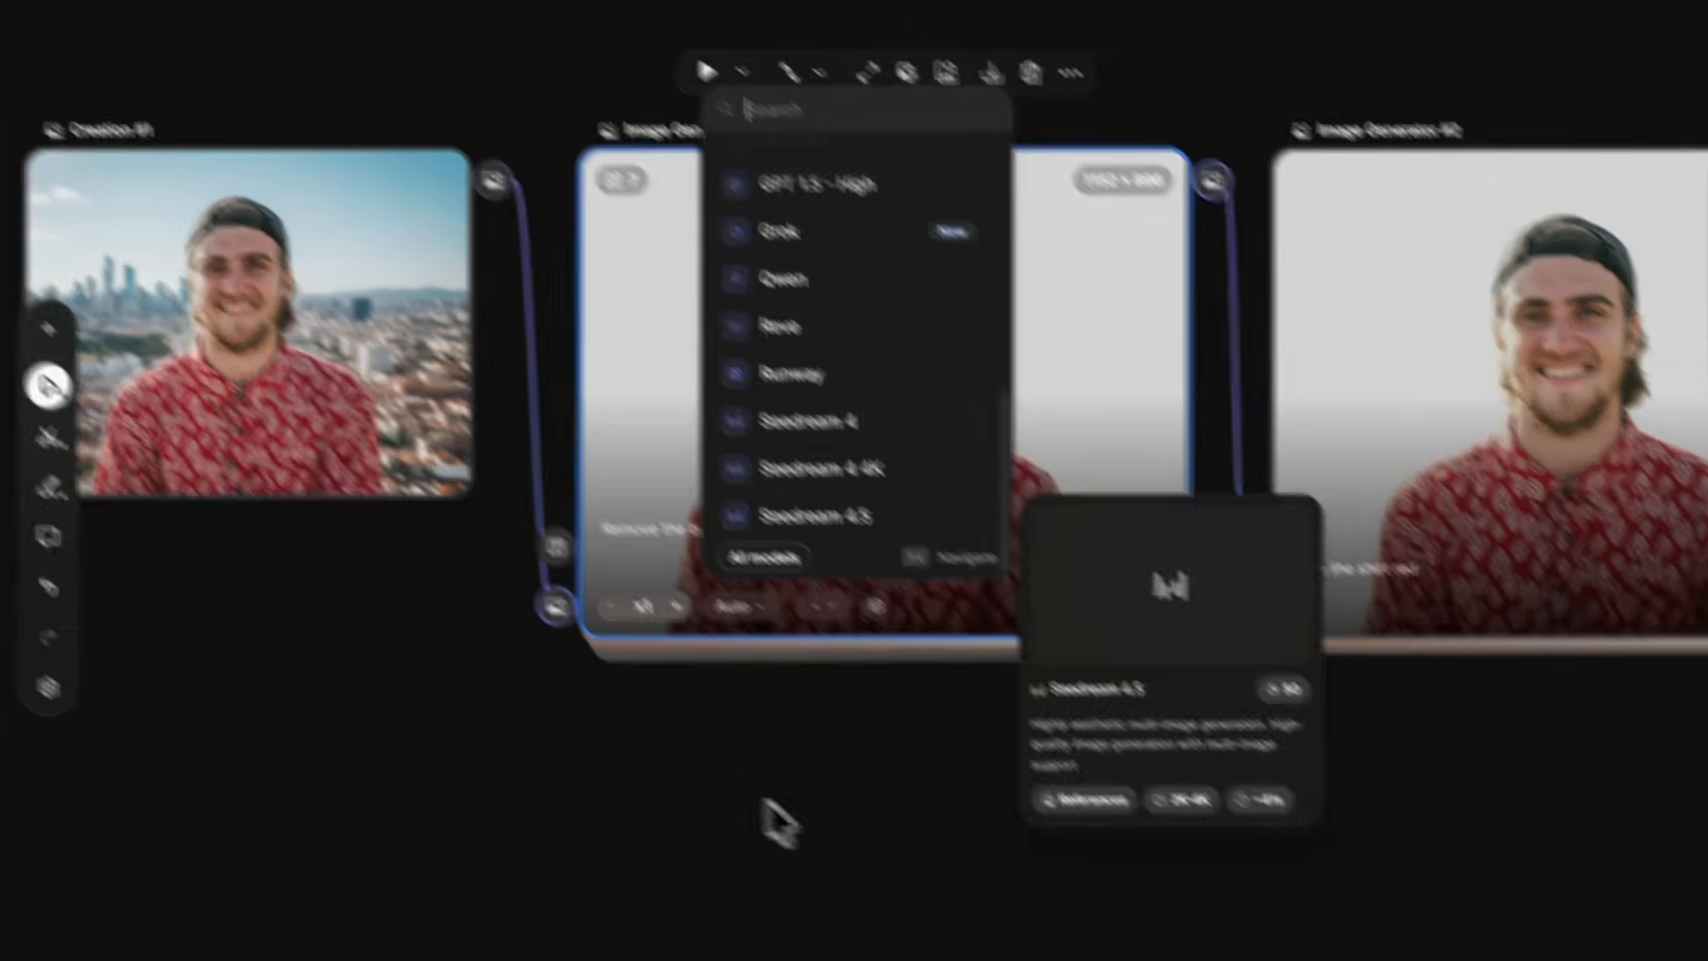
pyautogui.click(834, 847)
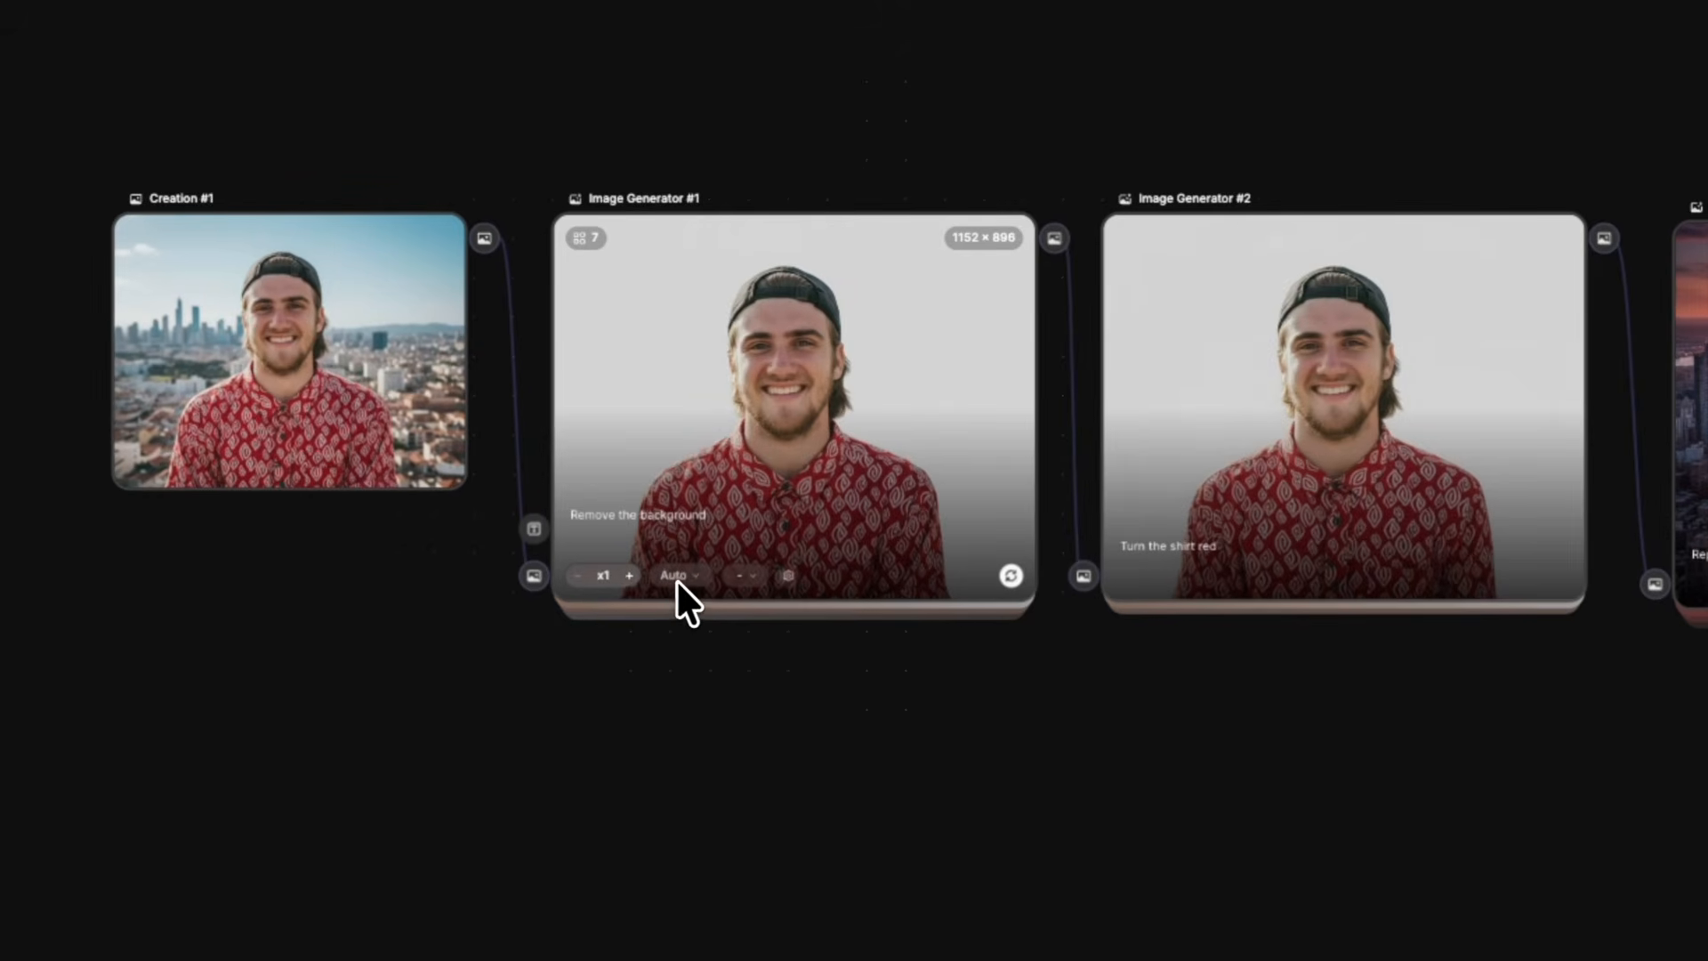
# Step: Review the Google, GPT, Grok, Runway and Seedream model options for Image Generator #1 again without changing the model
pyautogui.click(673, 575)
pyautogui.scroll(-5, 731, 360)
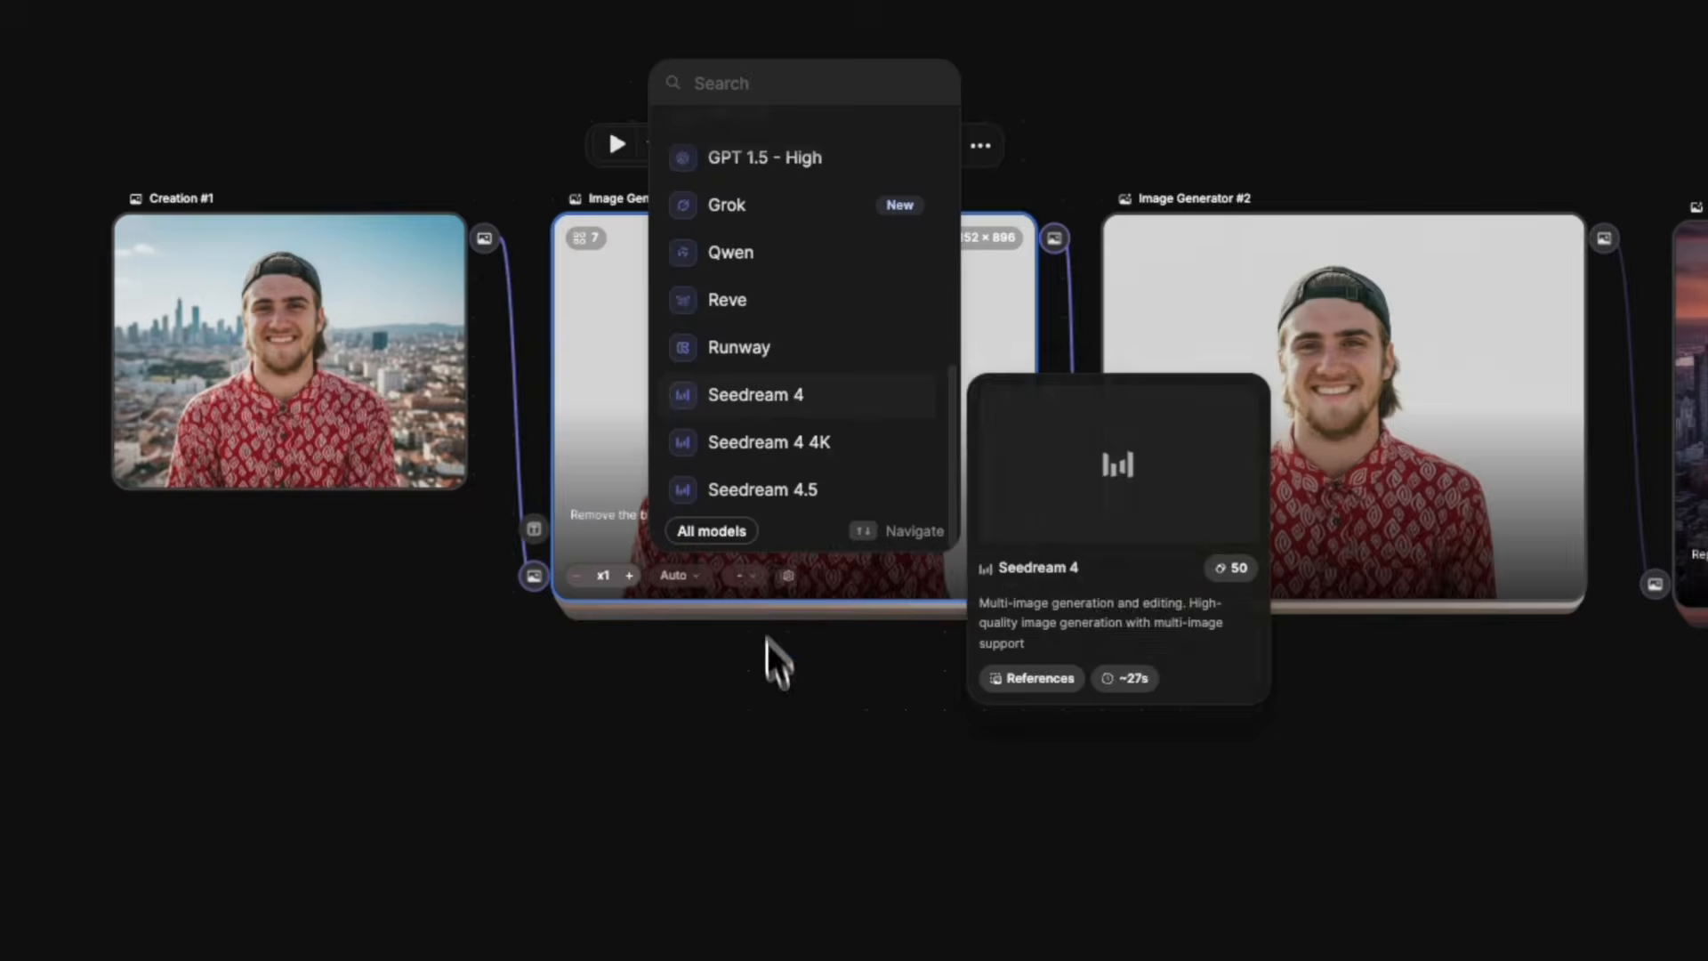
pyautogui.click(774, 699)
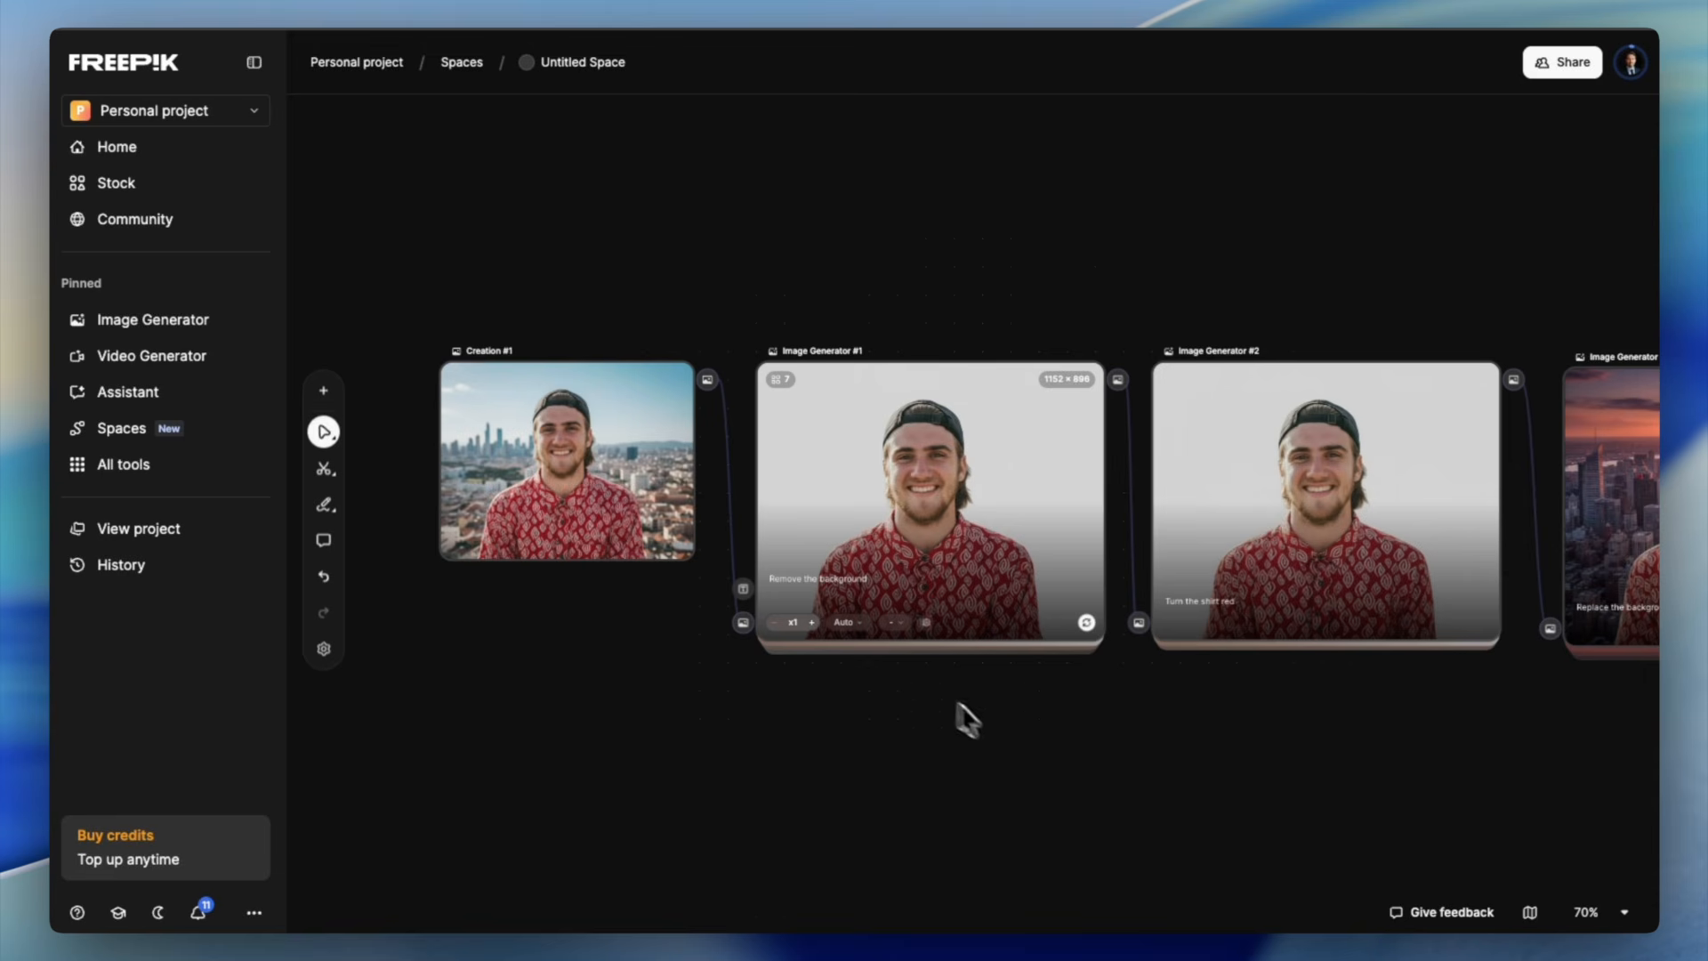
pyautogui.scroll(-5, 1166, 787)
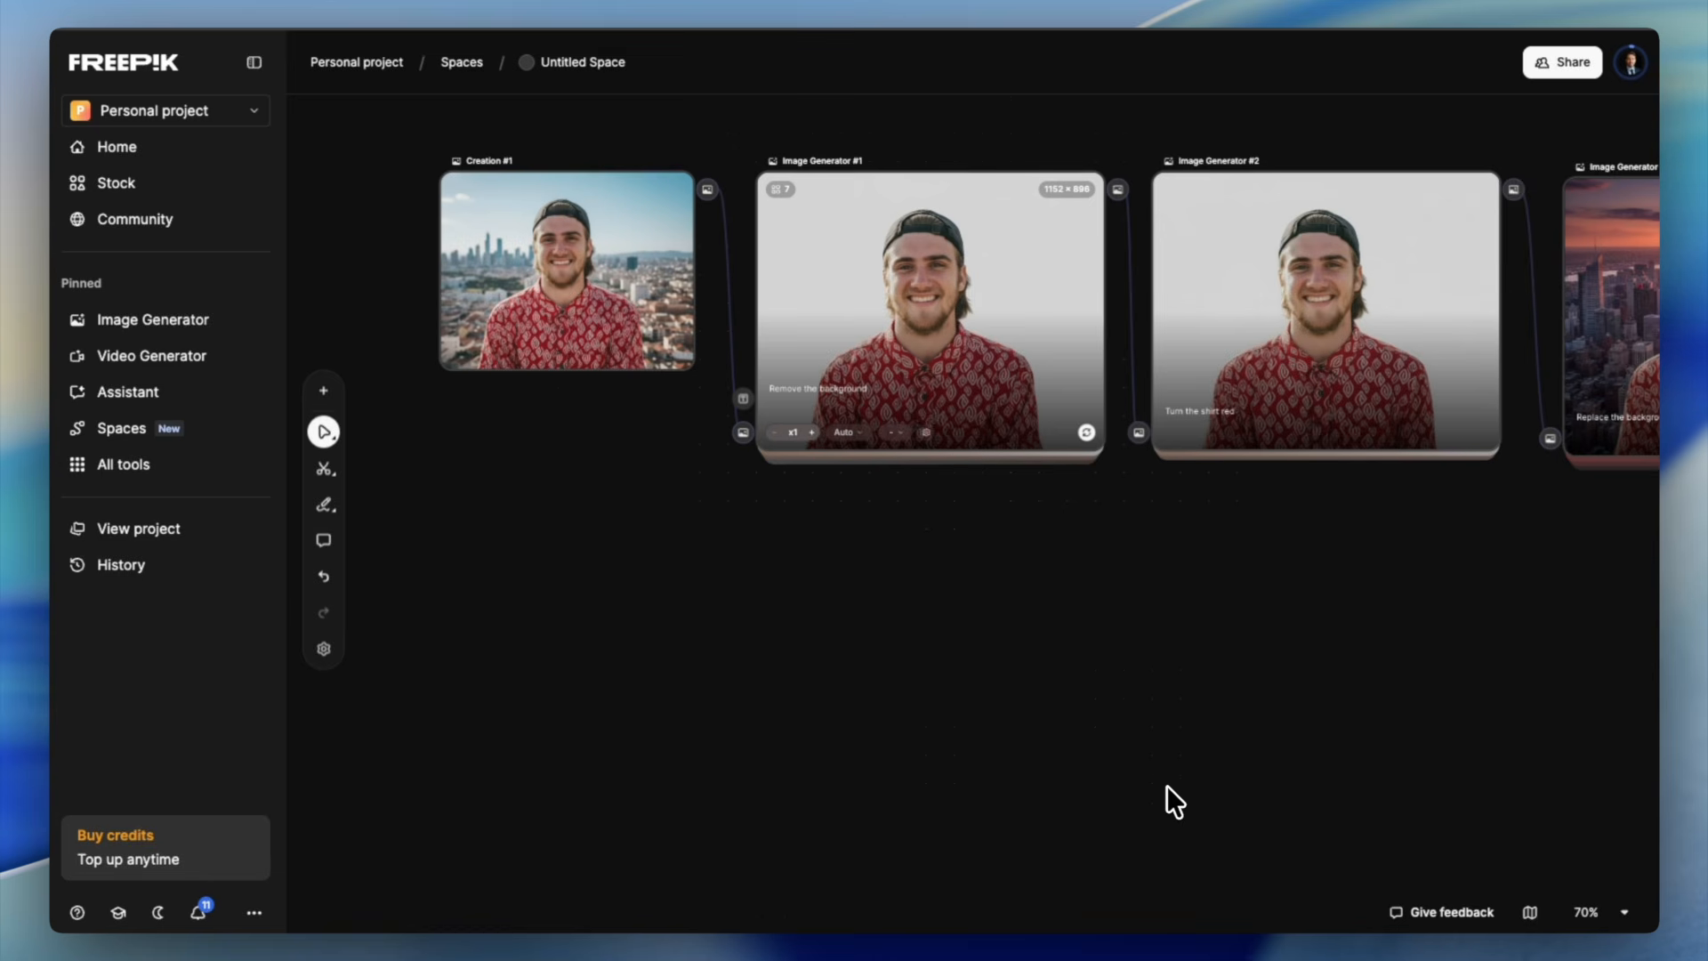
pyautogui.scroll(1, 1167, 784)
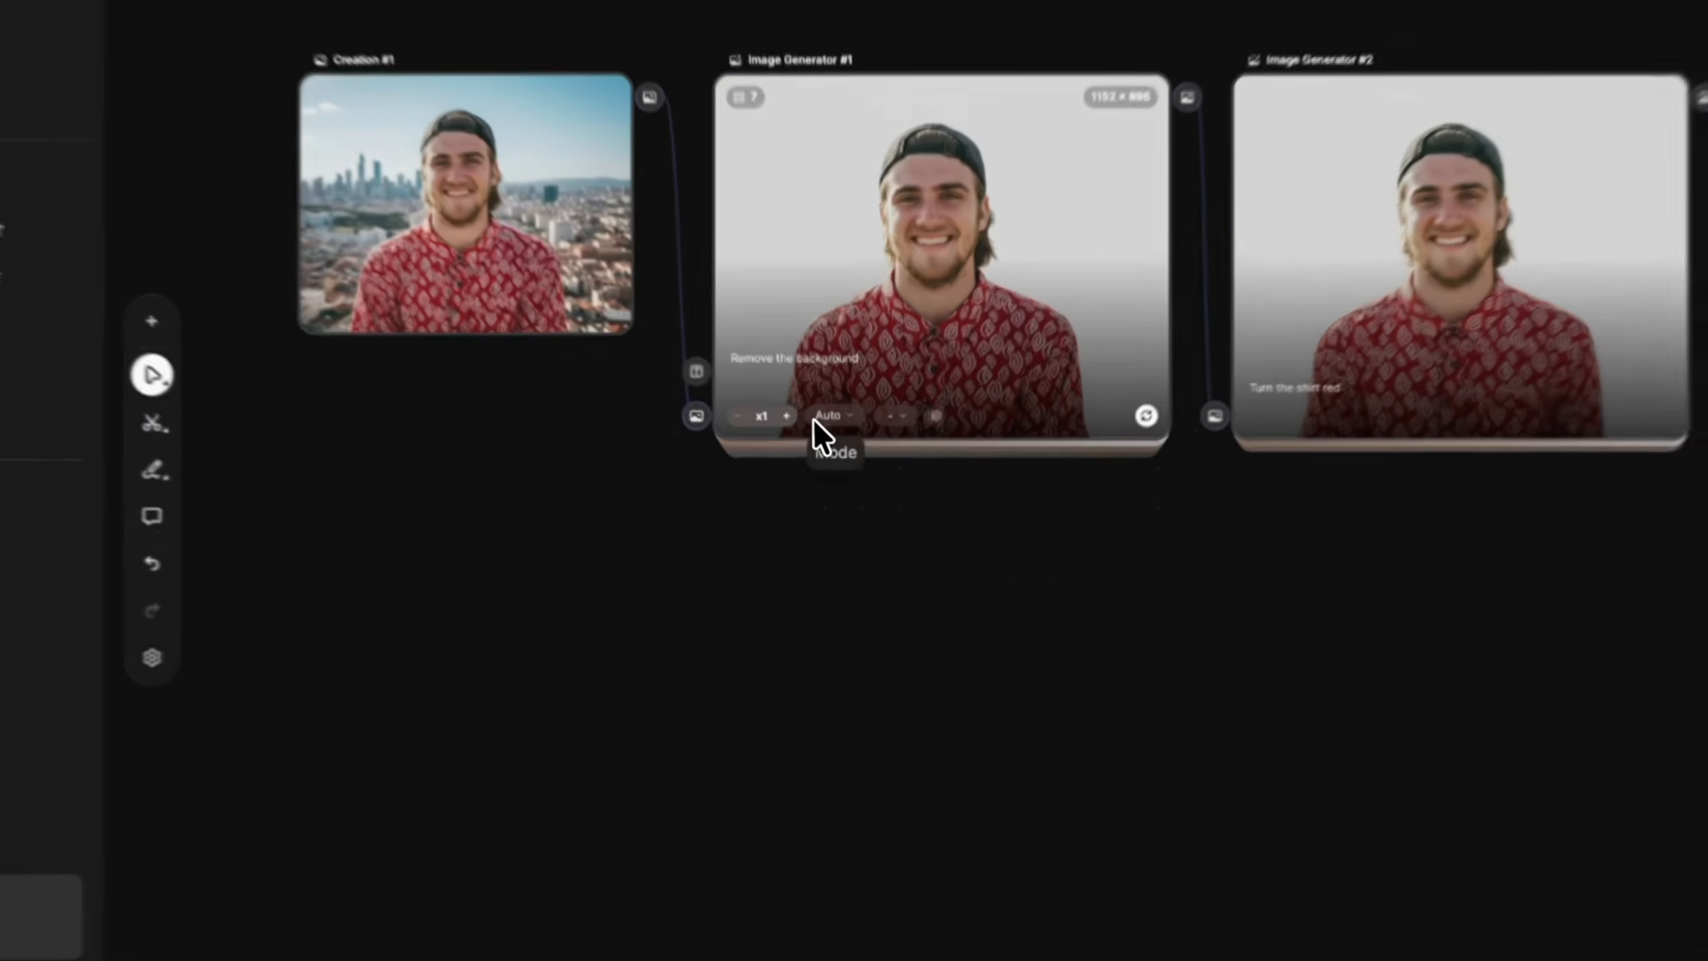
pyautogui.click(813, 418)
pyautogui.scroll(-5, 929, 597)
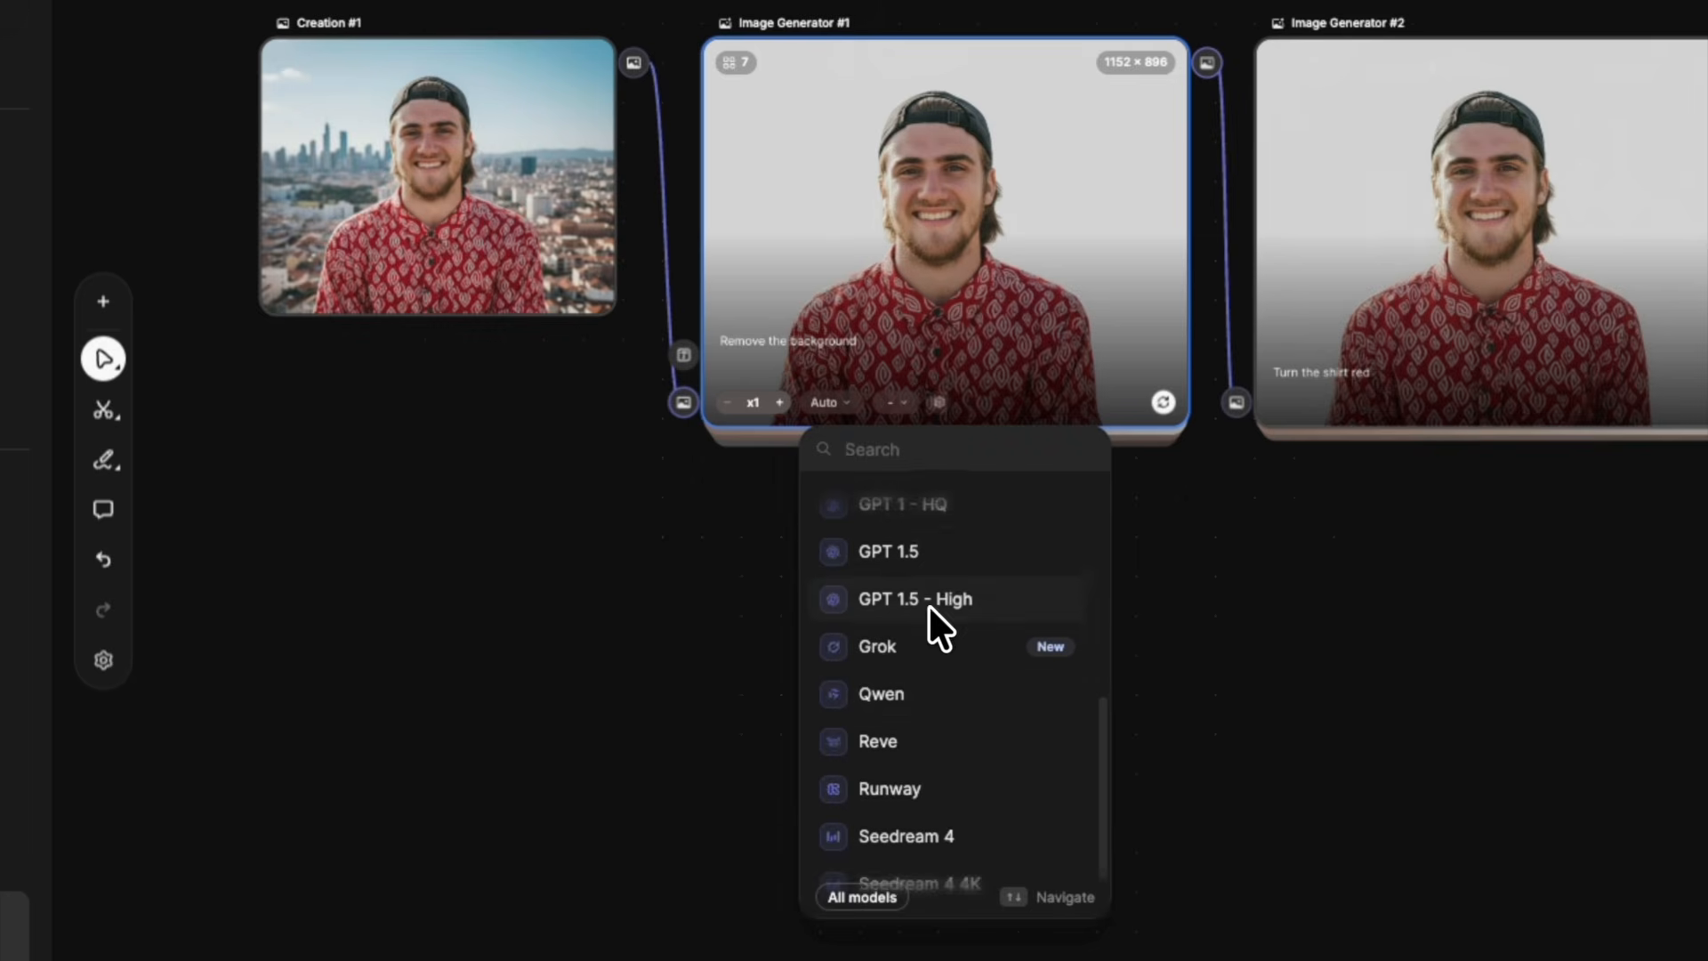
pyautogui.scroll(-2, 927, 614)
pyautogui.scroll(5, 927, 623)
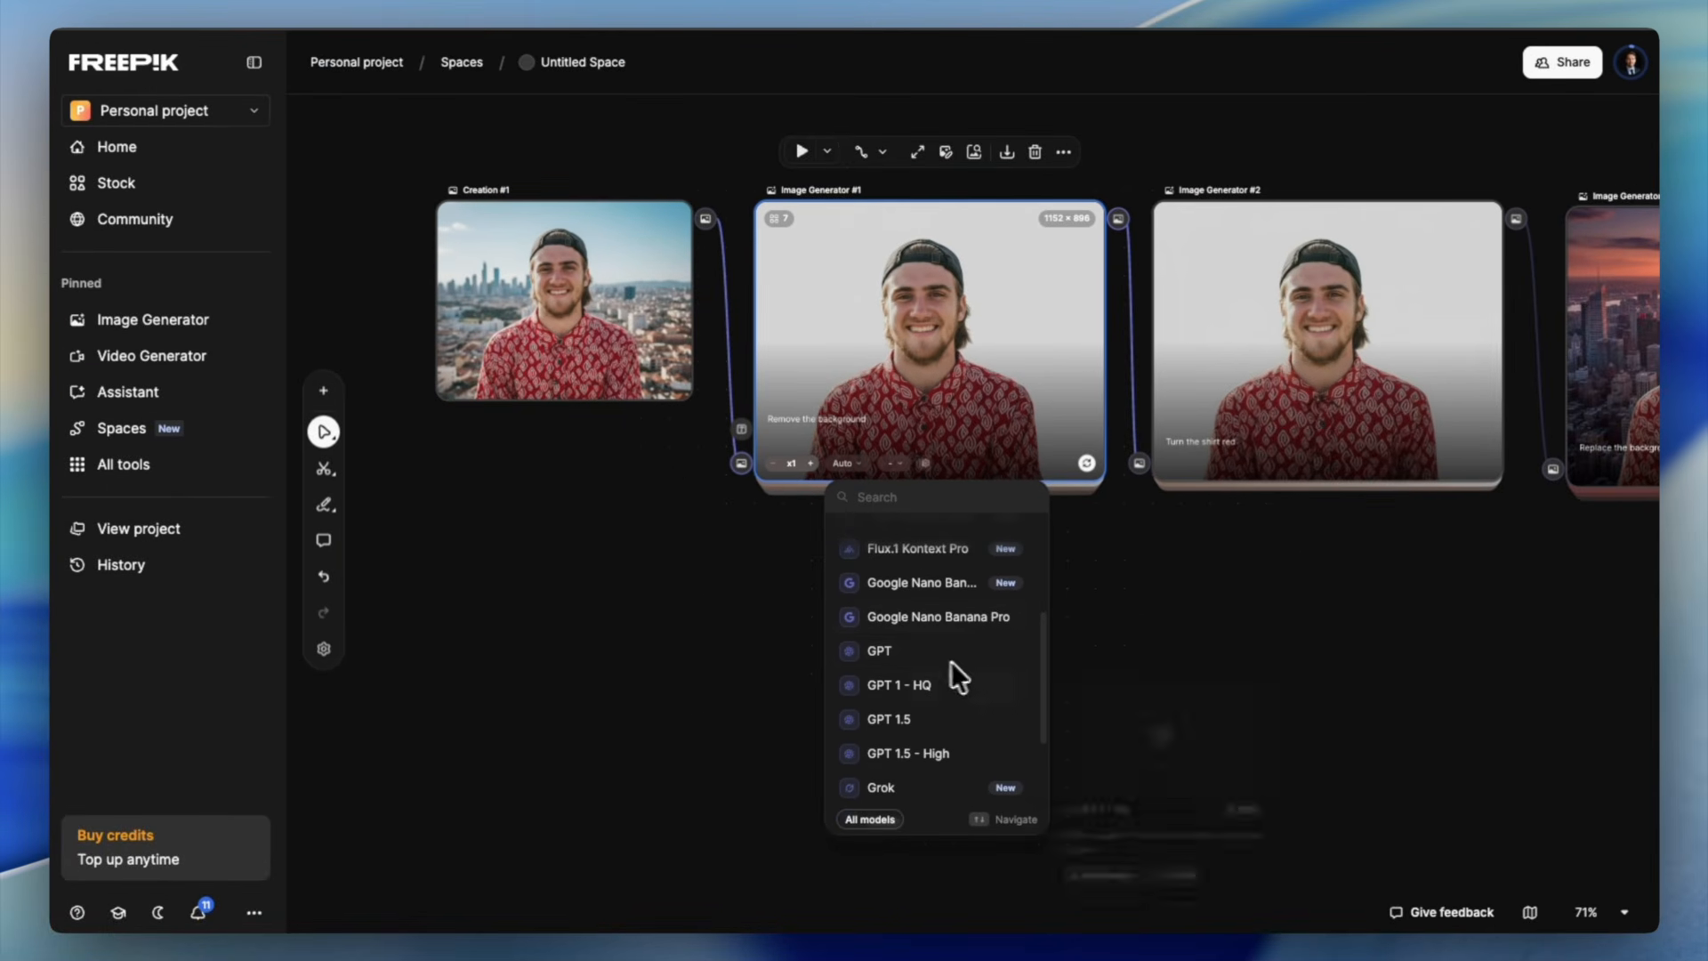
pyautogui.click(1212, 578)
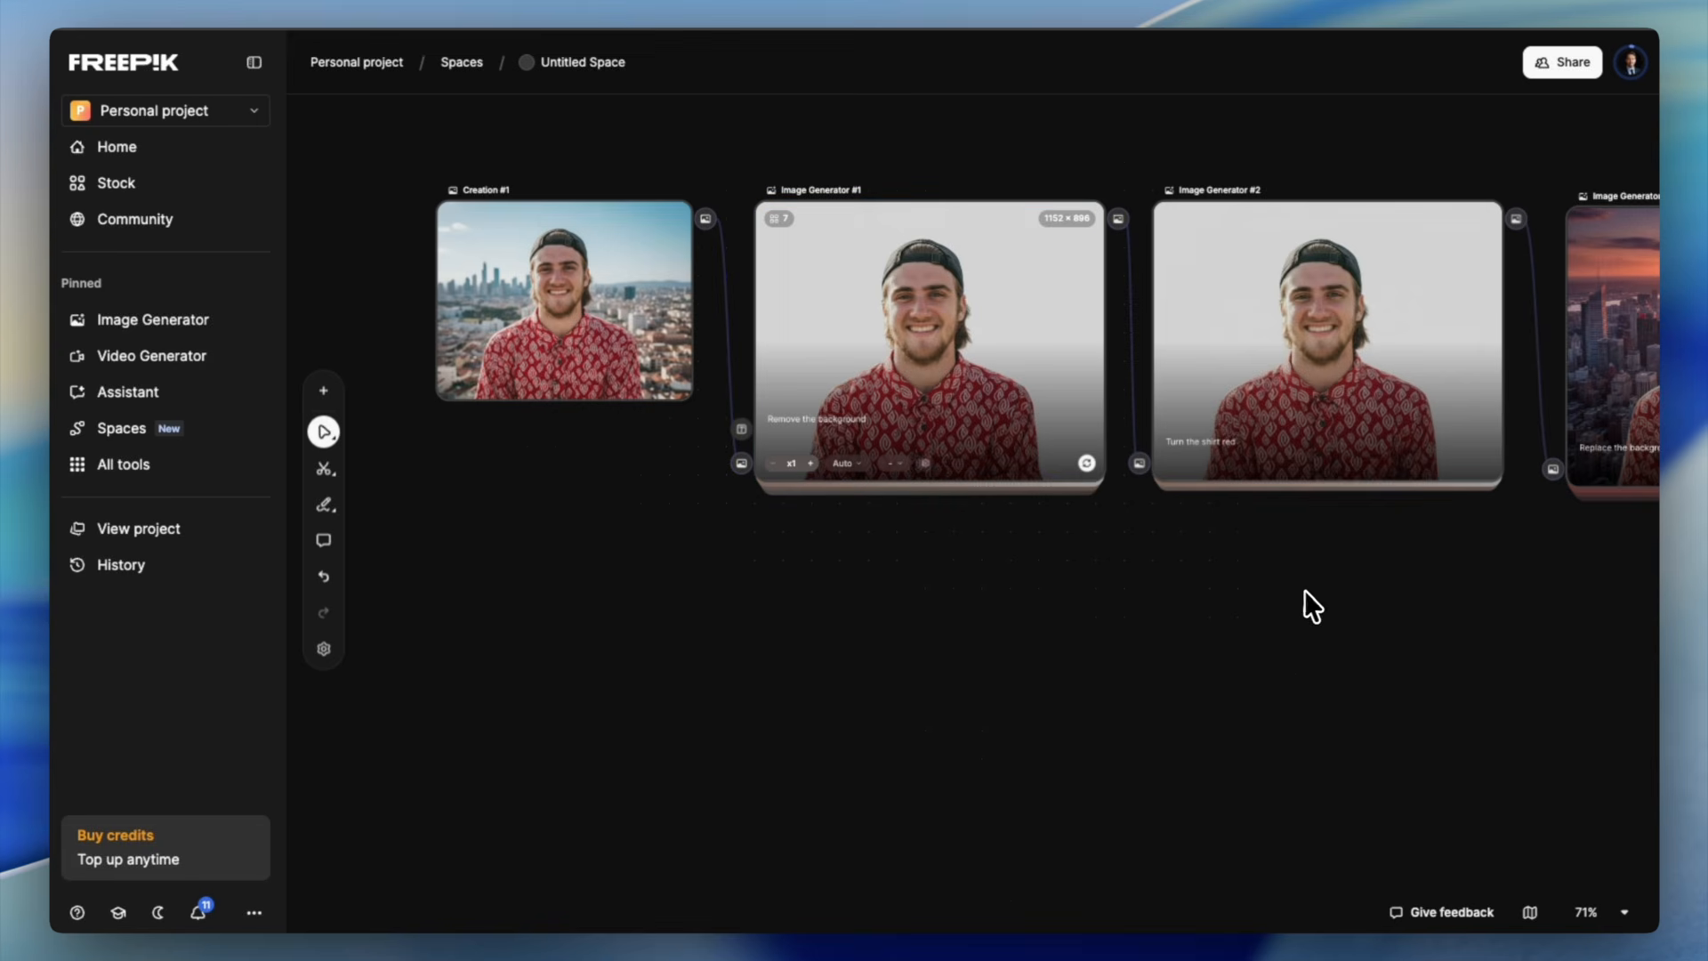
pyautogui.scroll(-1, 1288, 588)
pyautogui.scroll(3, 1277, 590)
pyautogui.scroll(-3, 1278, 589)
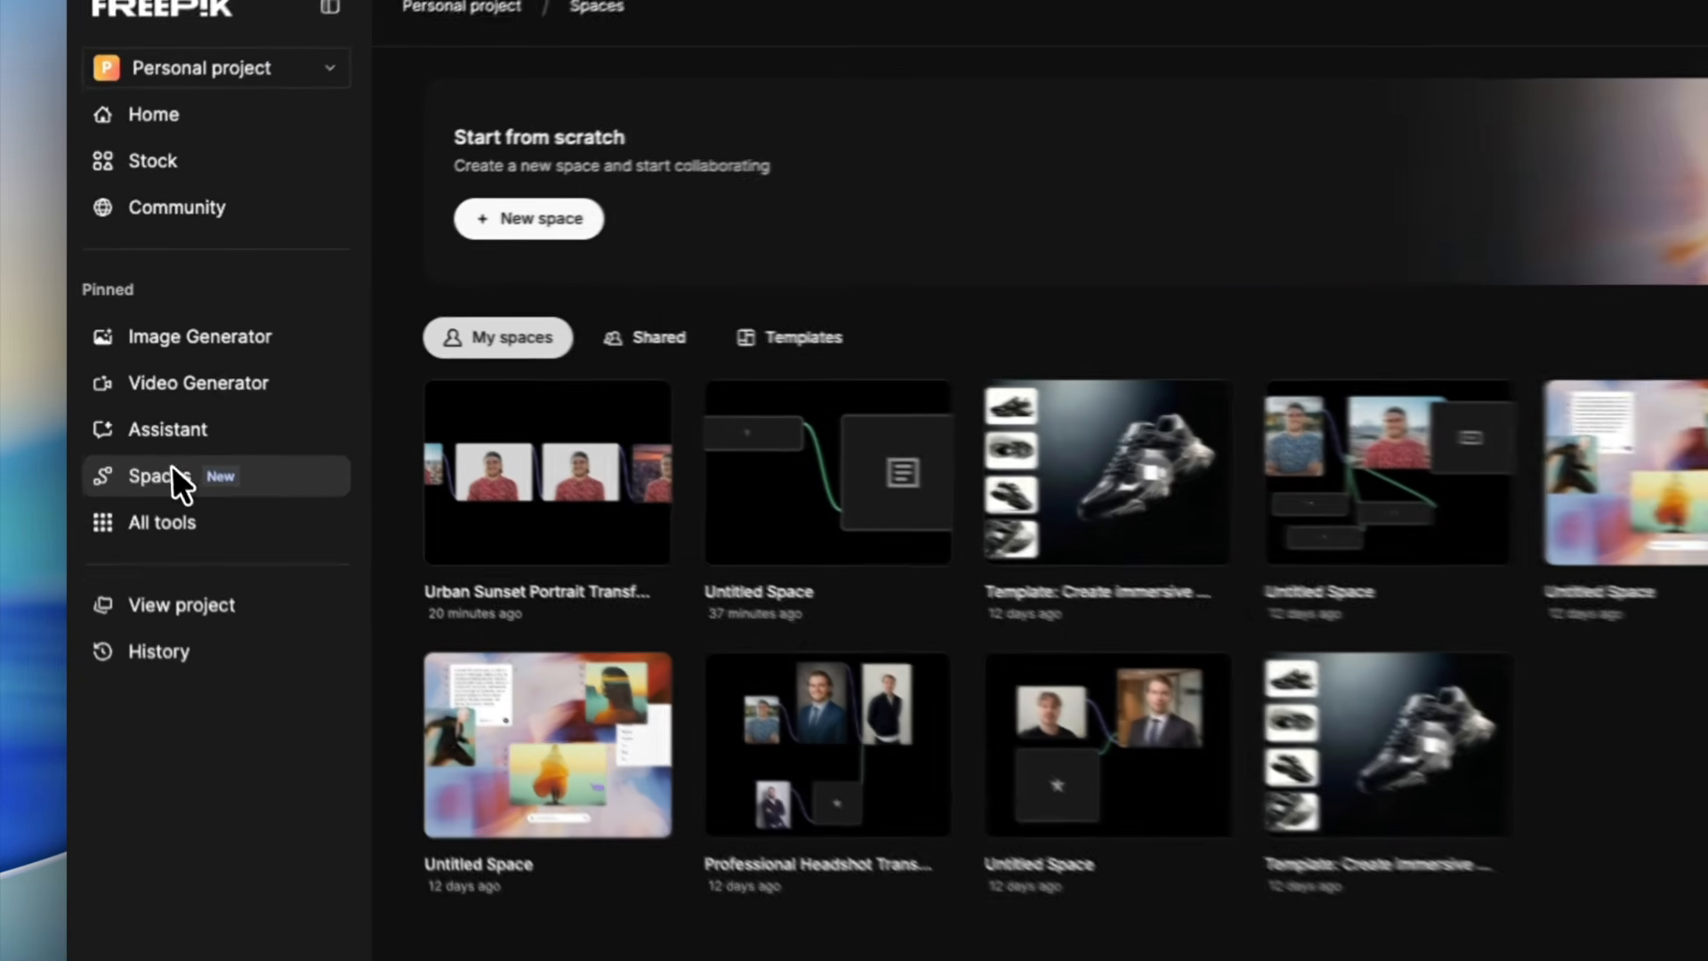
# Step: Browse the Spaces templates and open the UGC Video template to examine its node layout
pyautogui.click(822, 346)
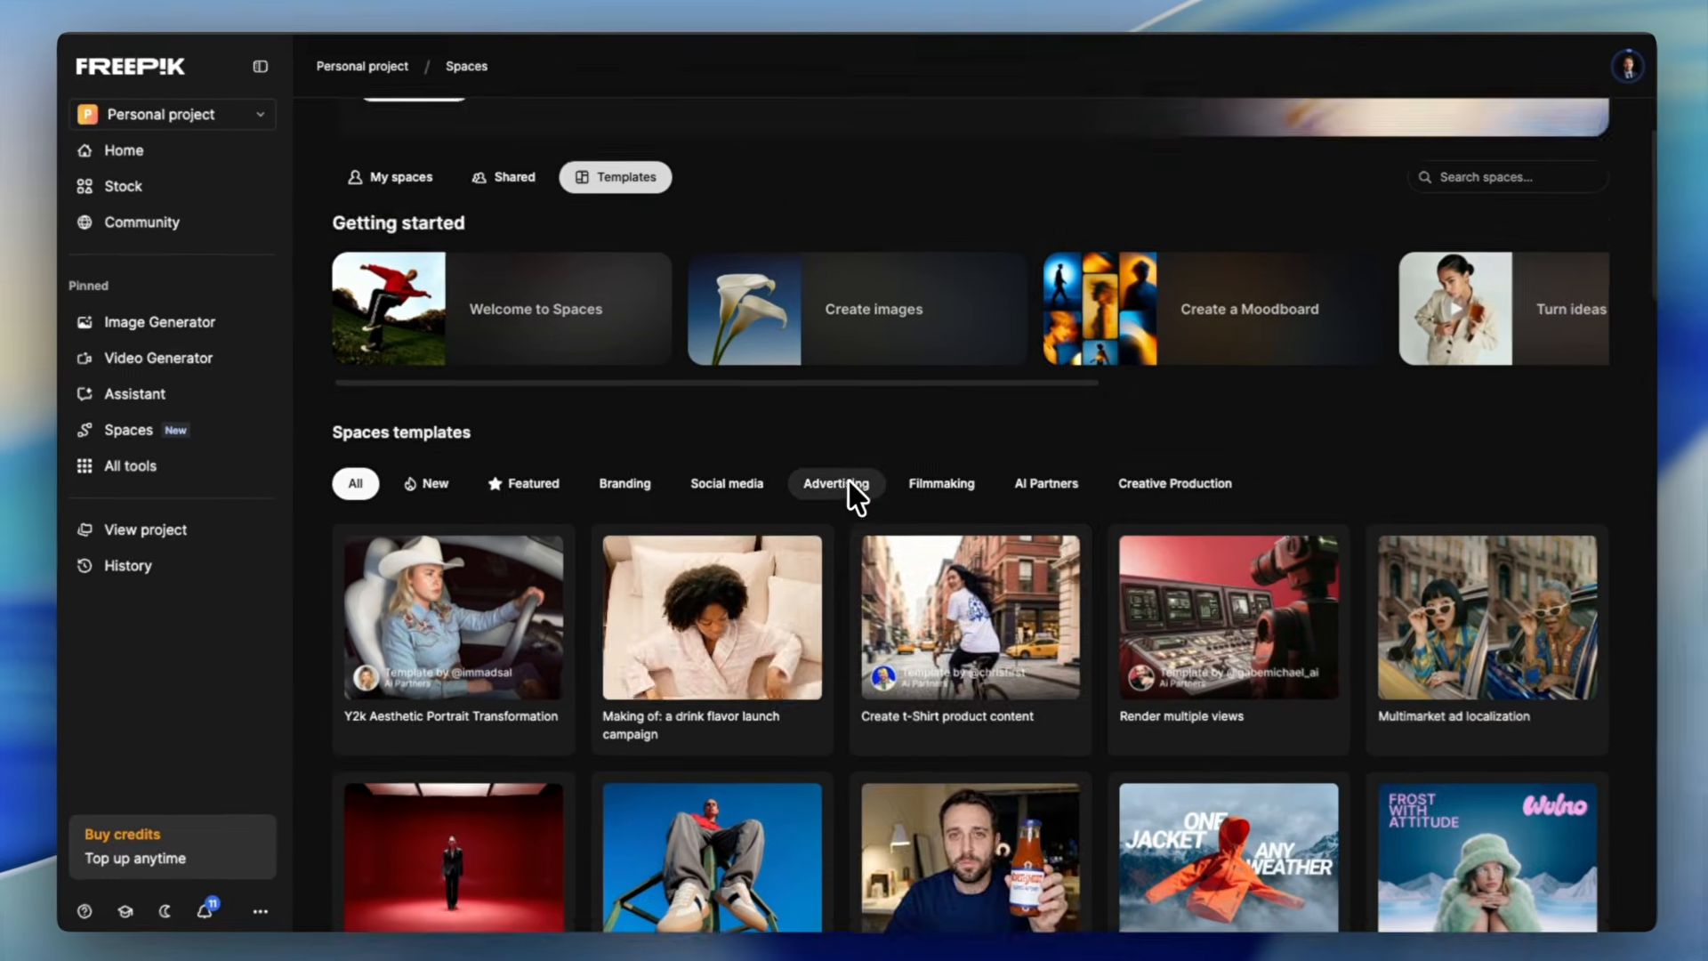
pyautogui.scroll(-2, 1148, 769)
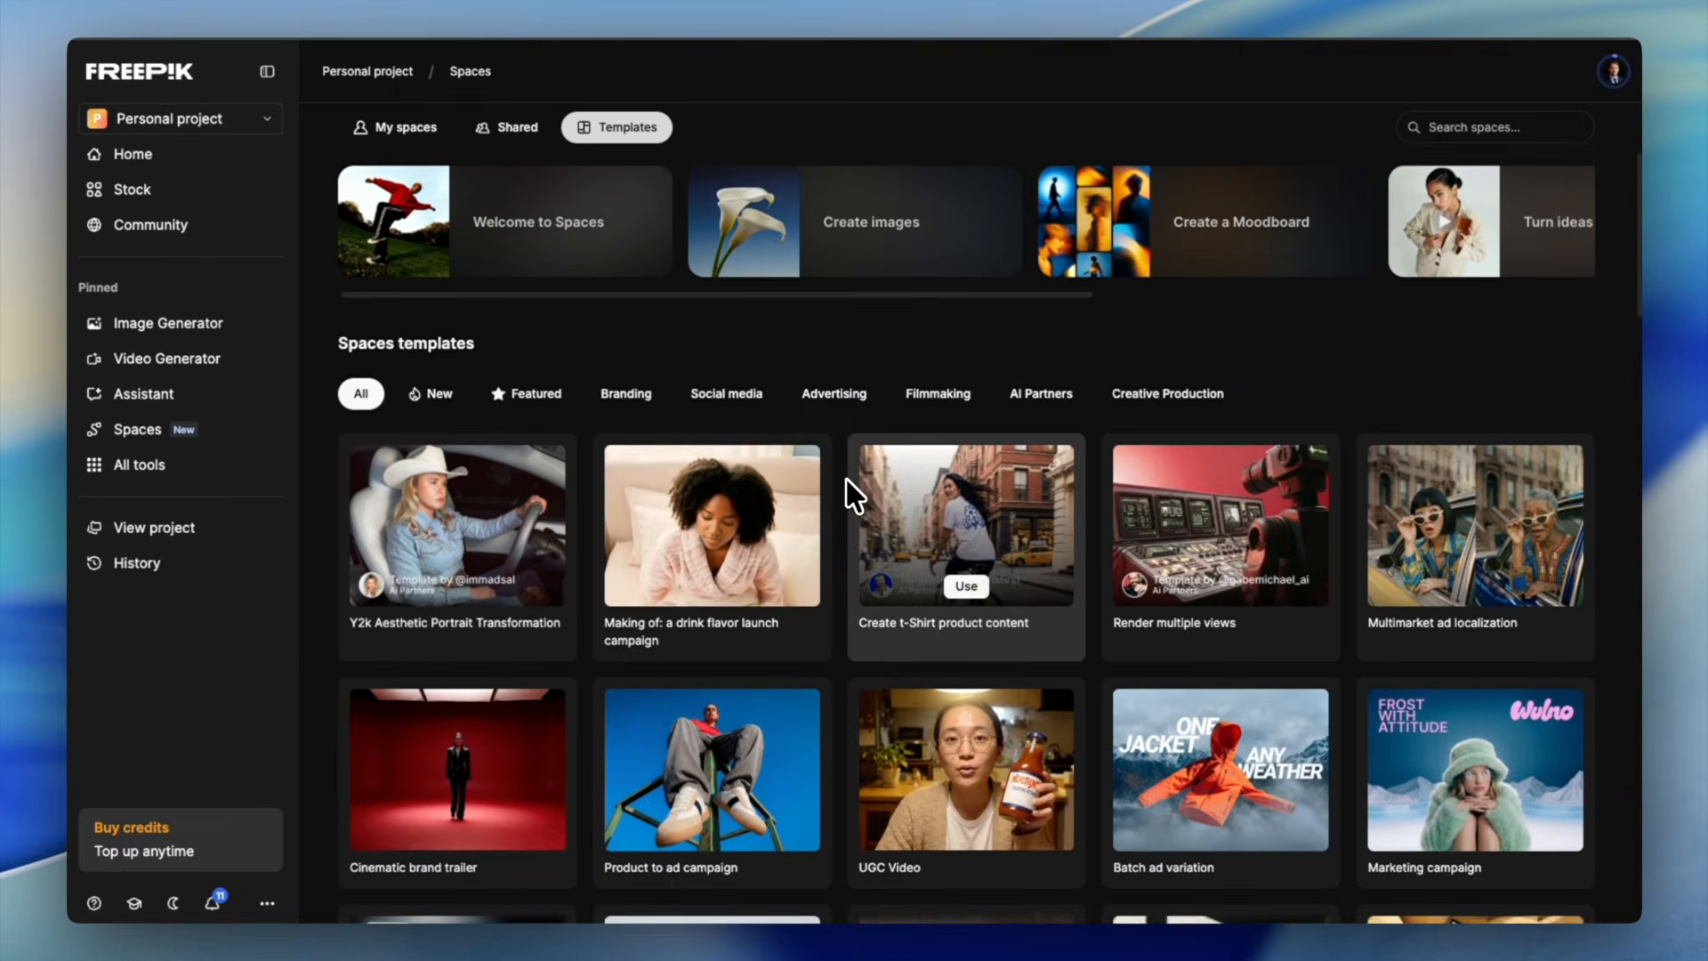
pyautogui.scroll(-2, 584, 472)
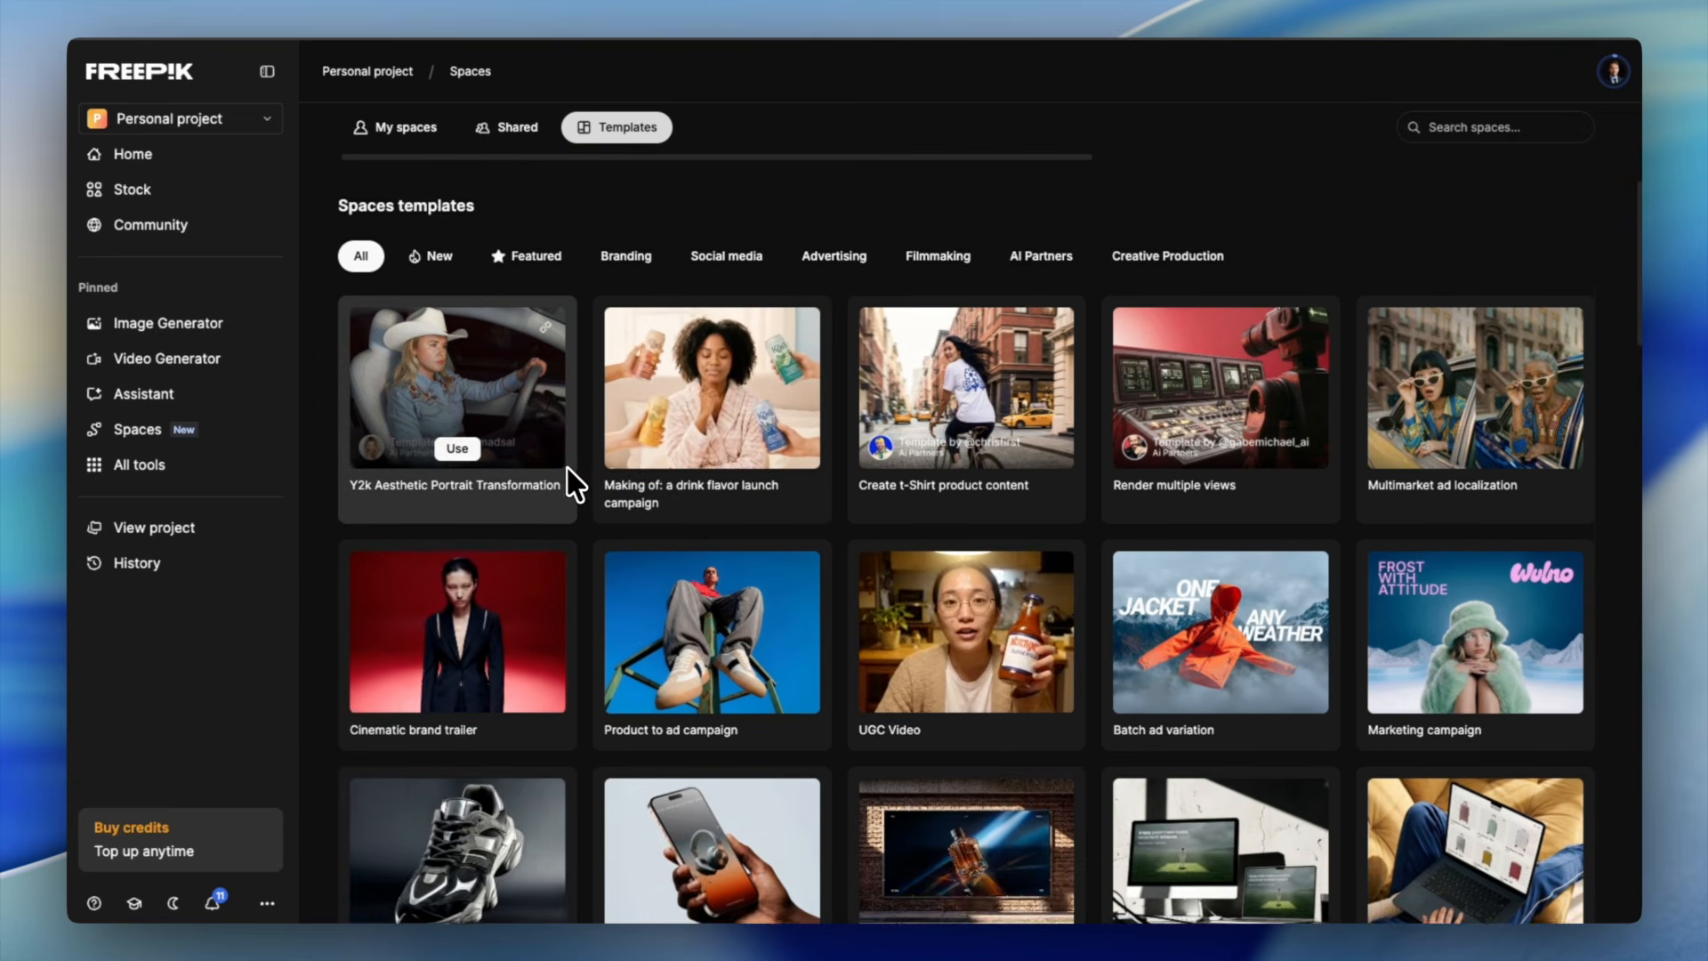
pyautogui.scroll(-5, 567, 468)
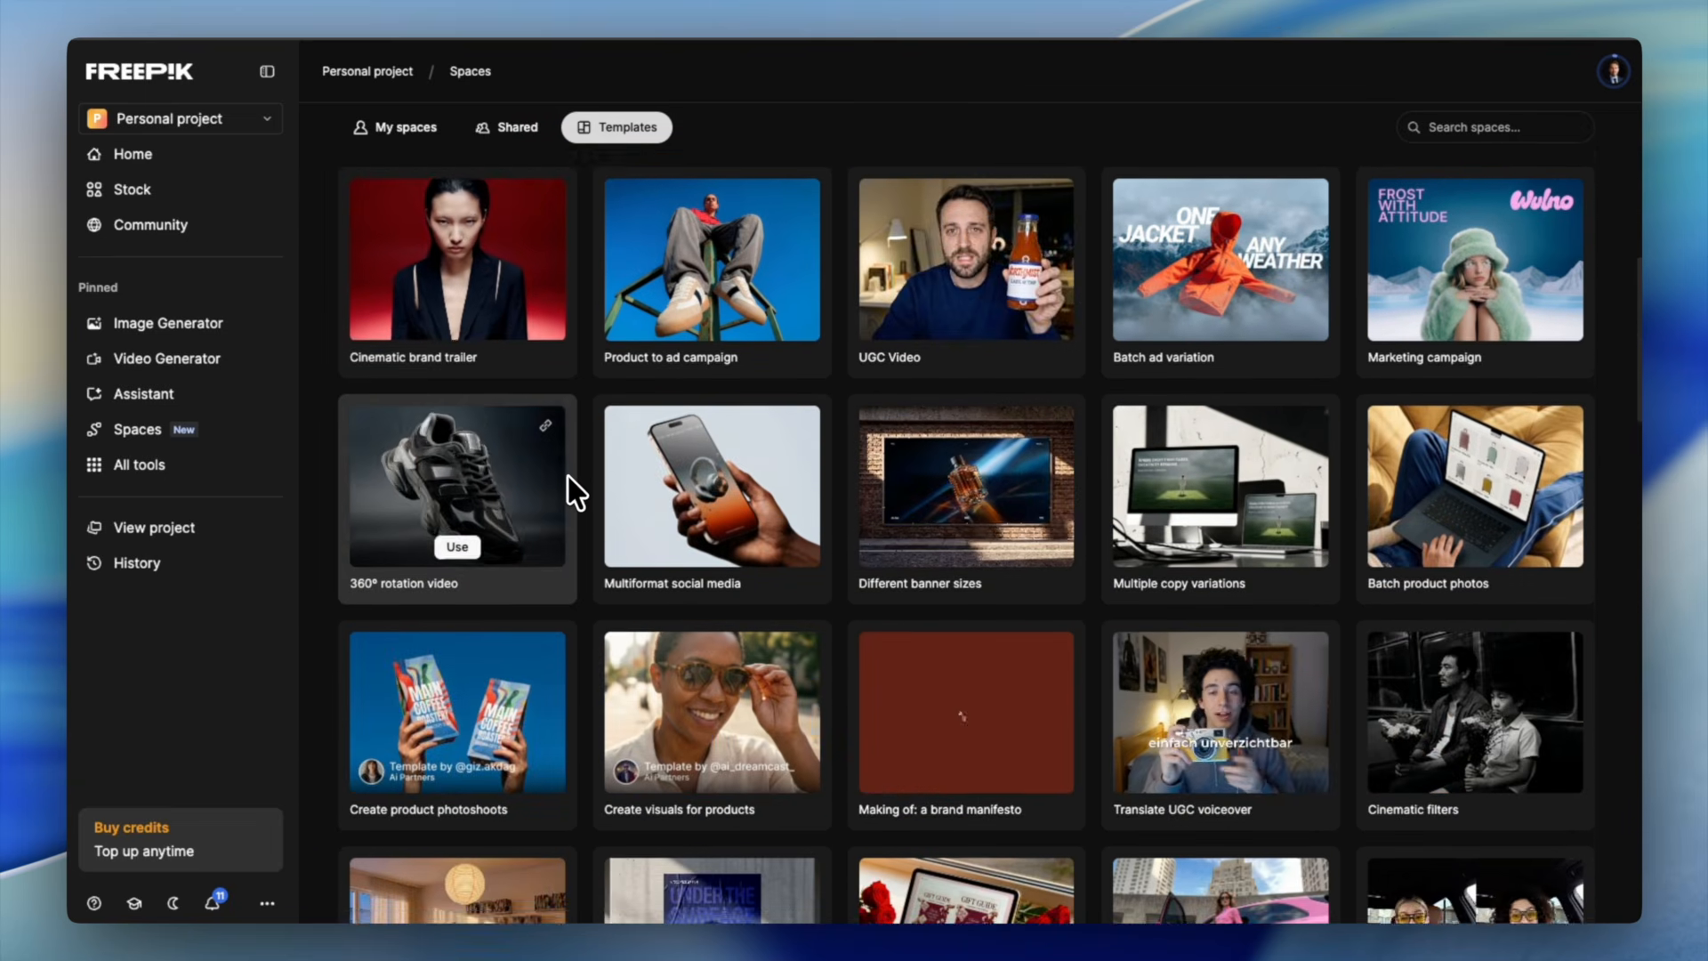
pyautogui.scroll(3, 567, 477)
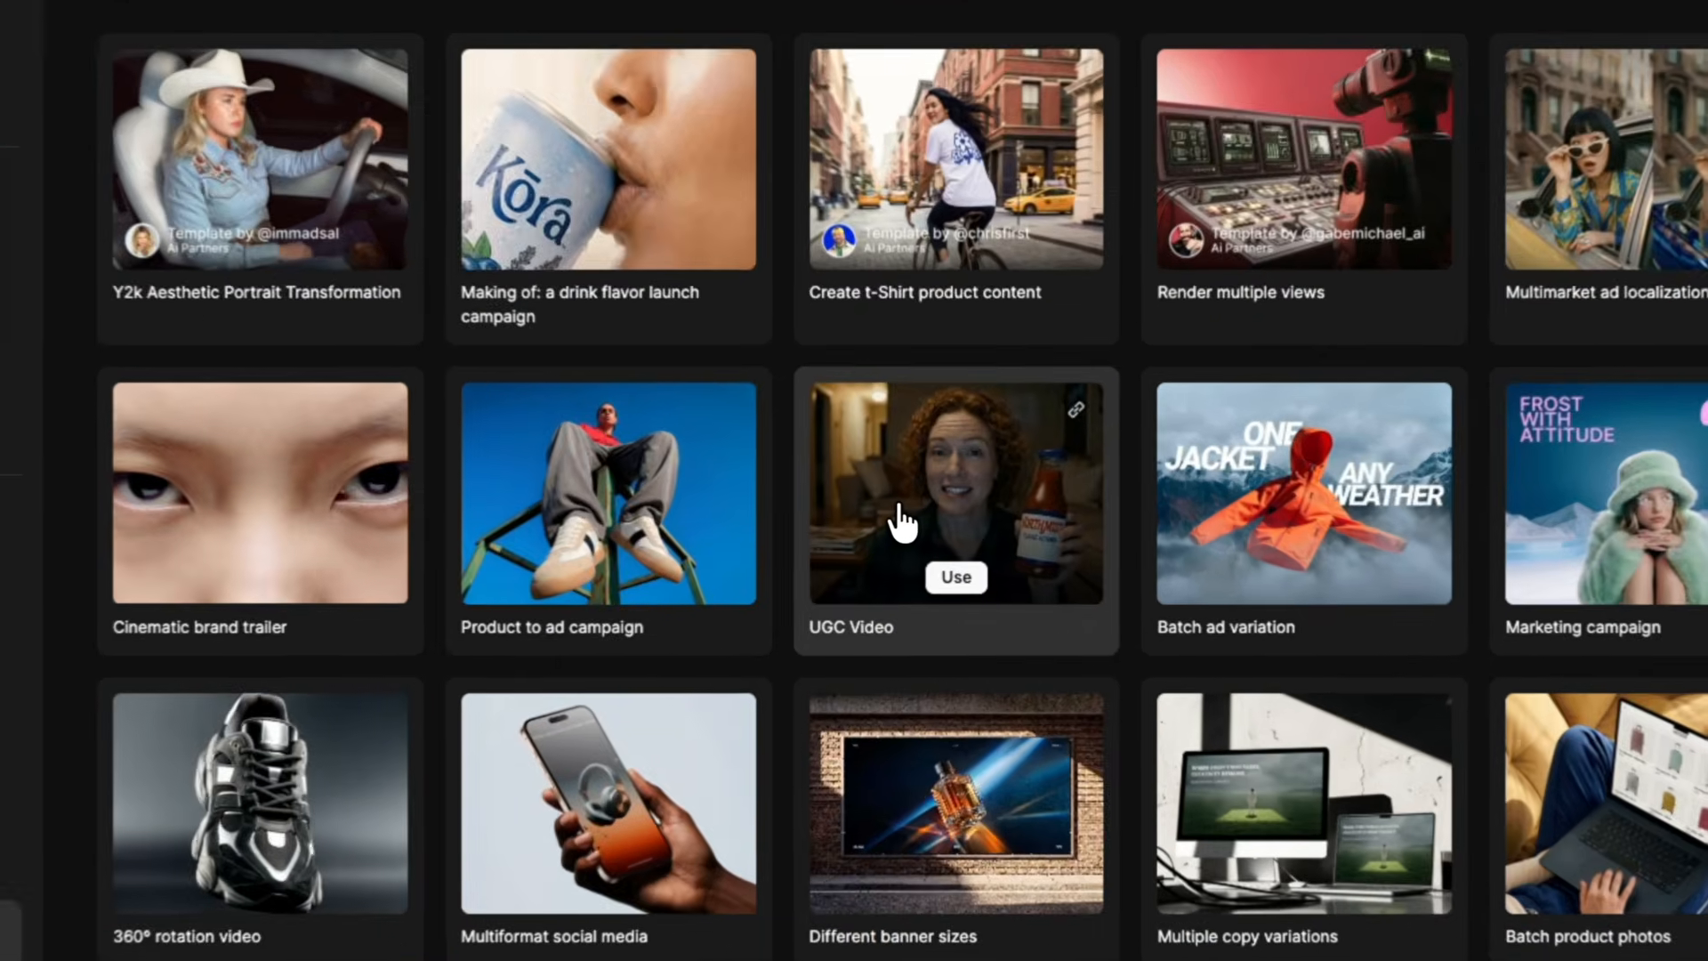
pyautogui.click(900, 520)
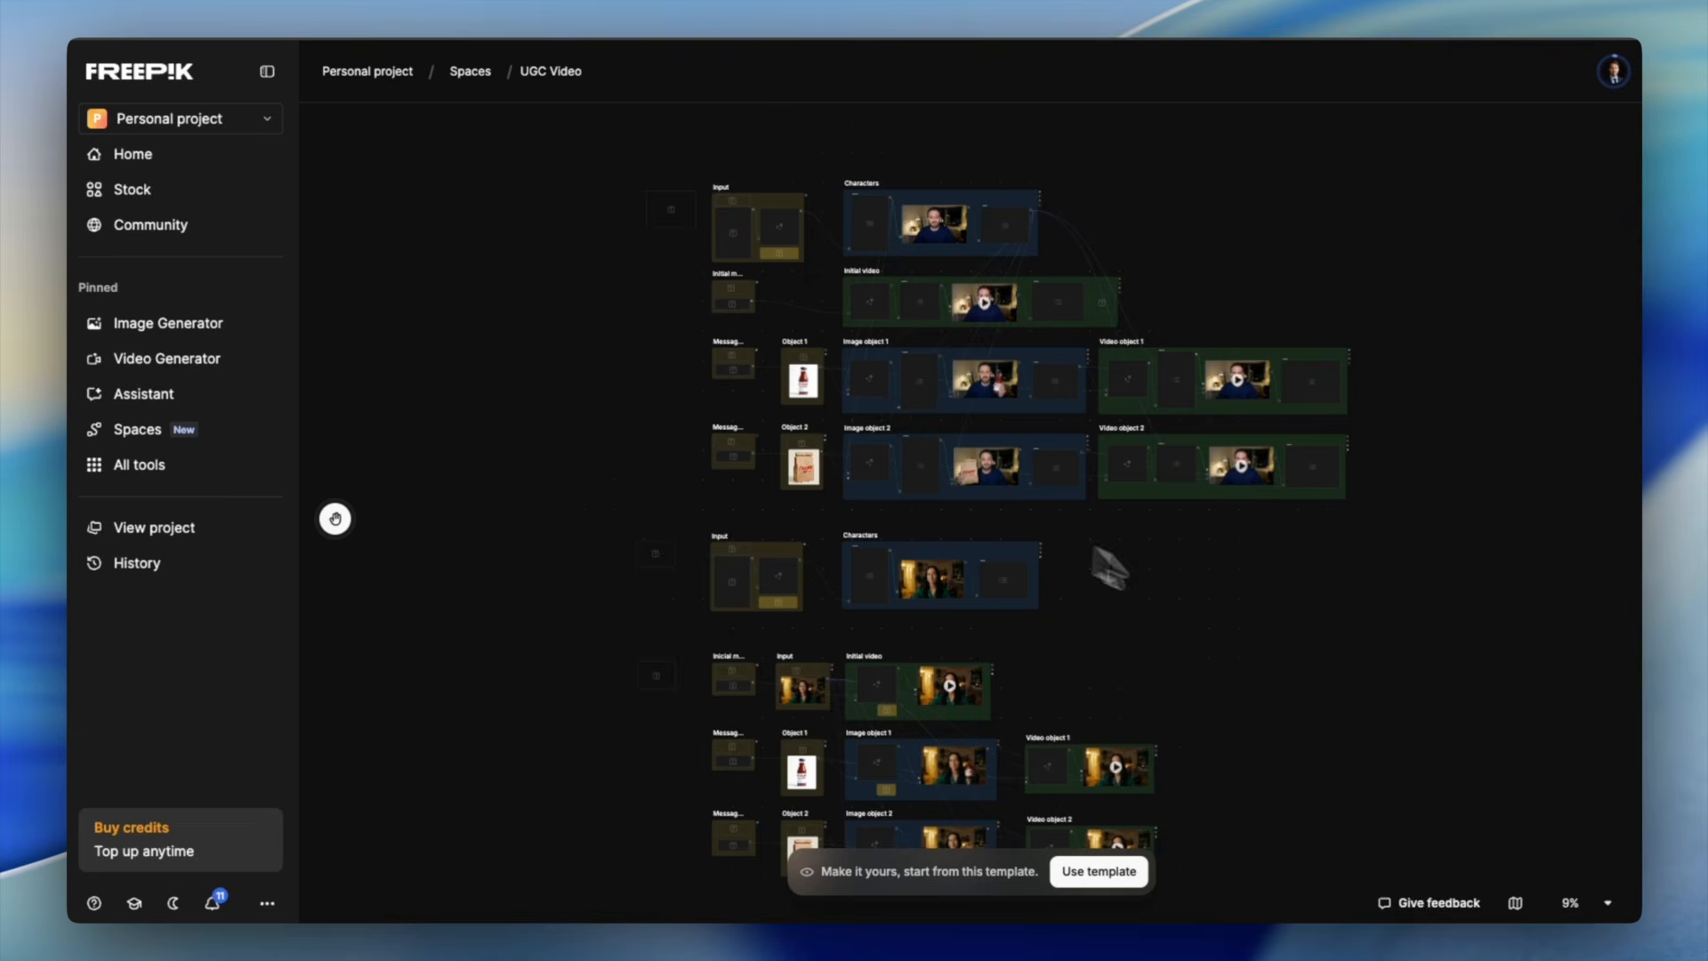
pyautogui.scroll(-3, 1060, 538)
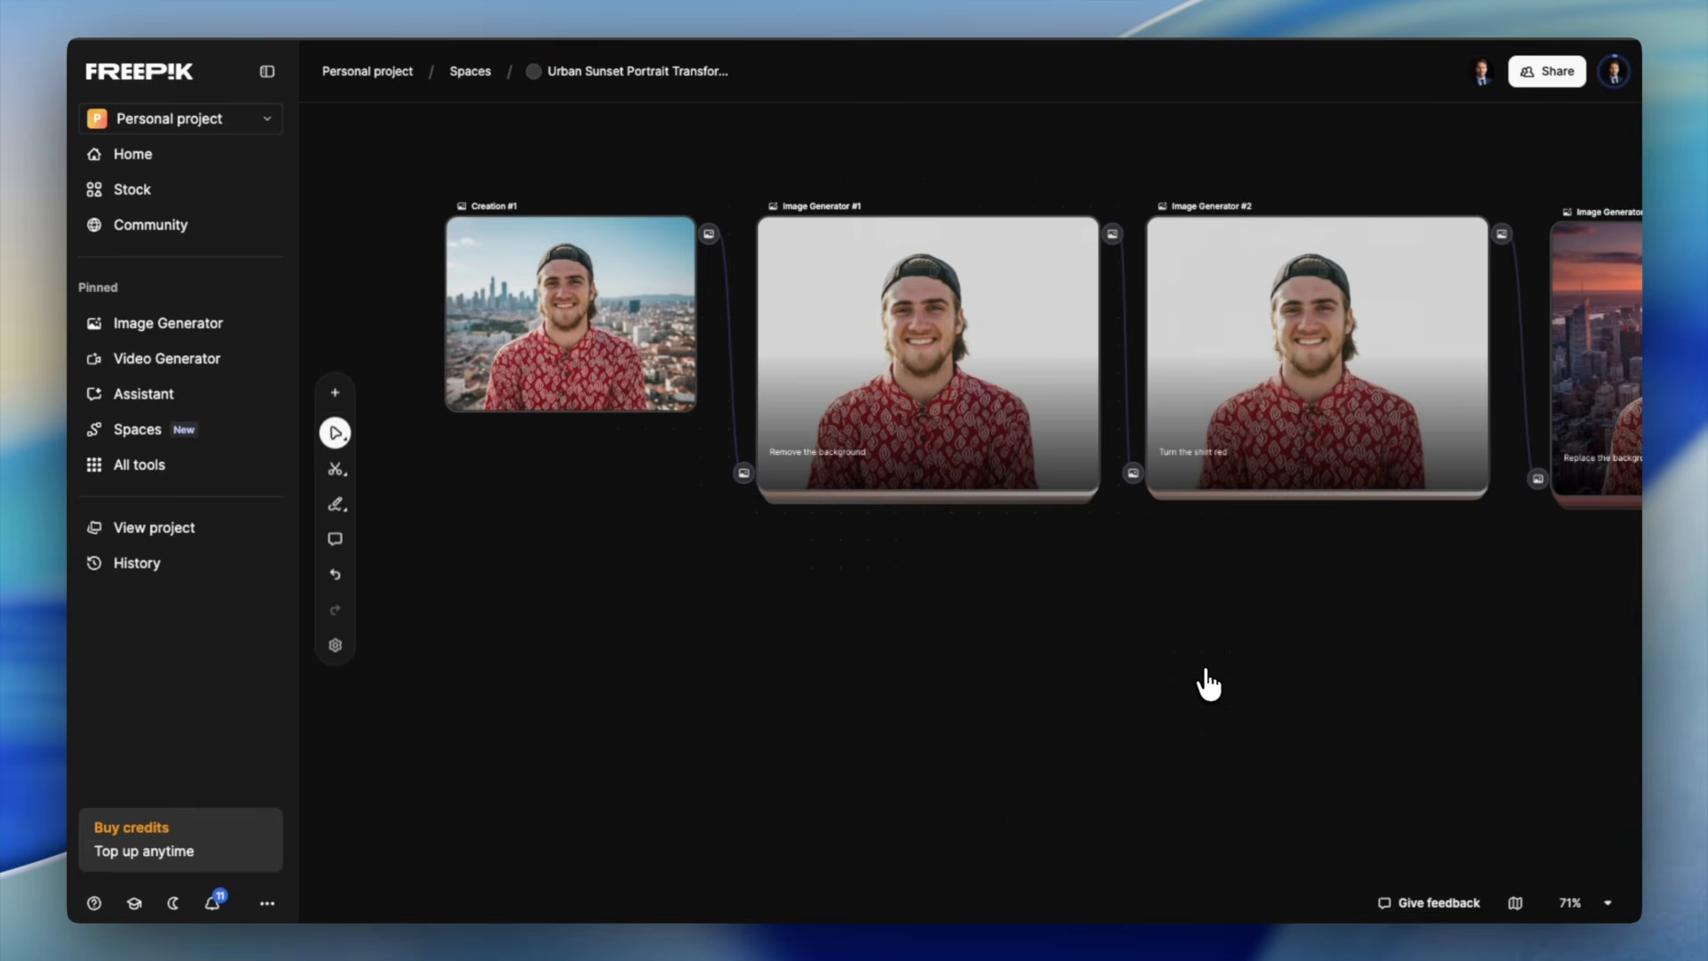
# Step: Select Creation #1 and the connected Image Generator nodes in the Urban Sunset Portrait space, and clear the selection
pyautogui.moveTo(495, 647); pyautogui.dragTo(1632, 190)
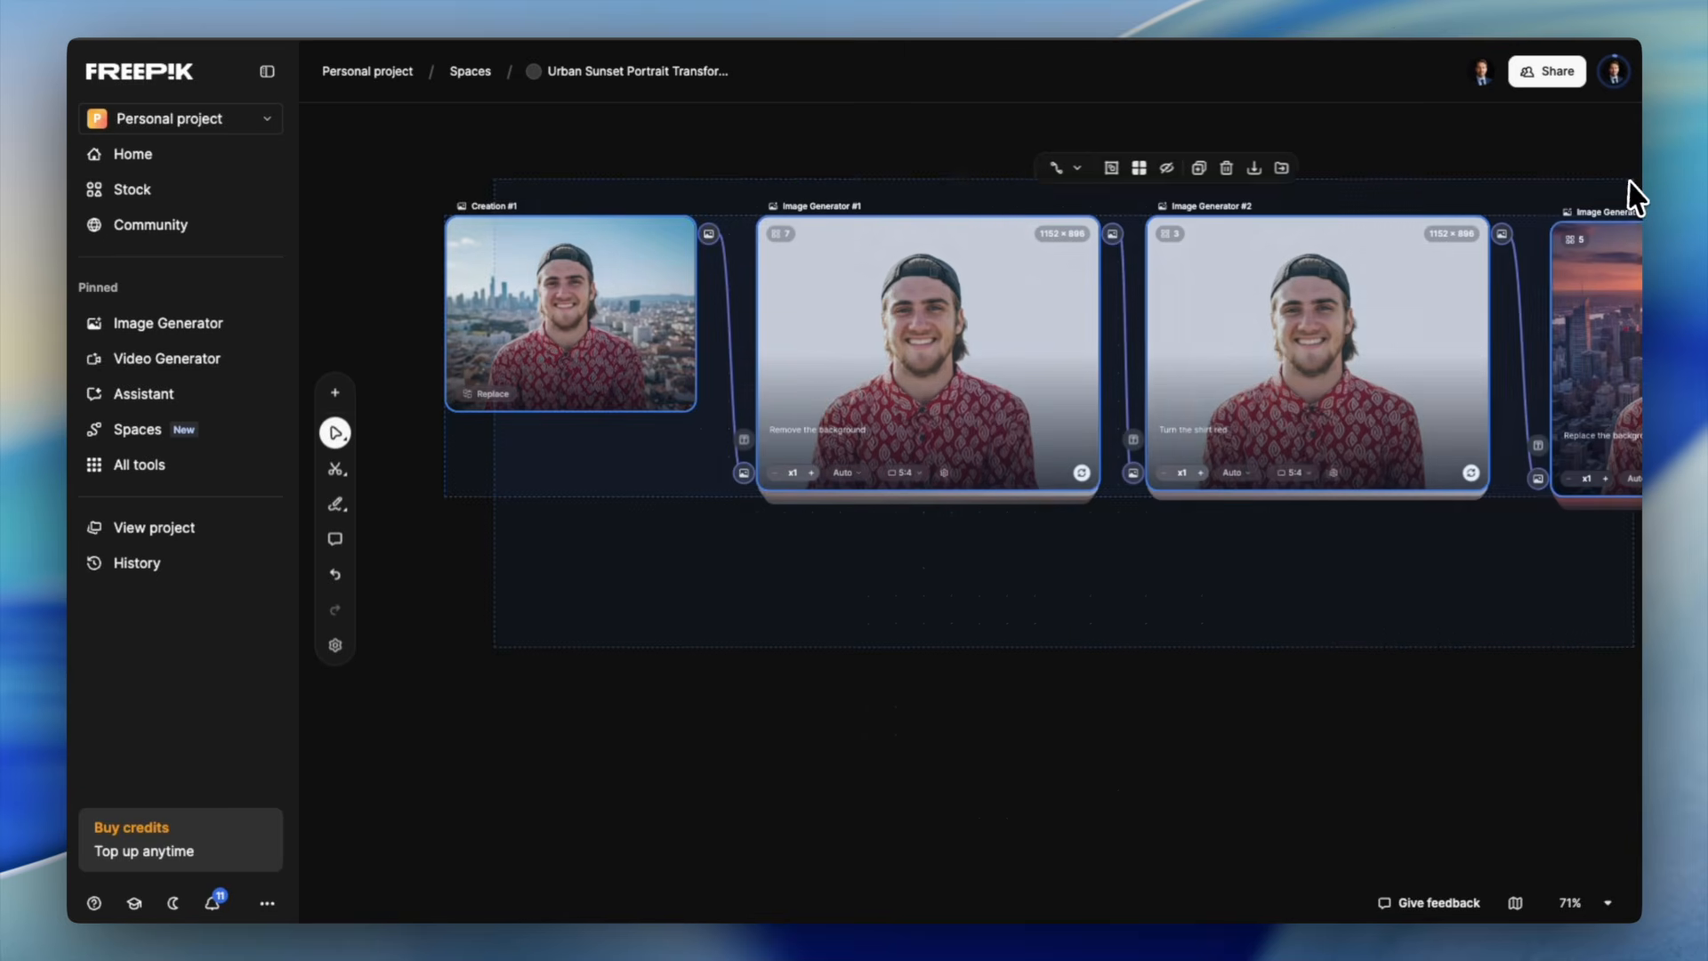
pyautogui.click(869, 694)
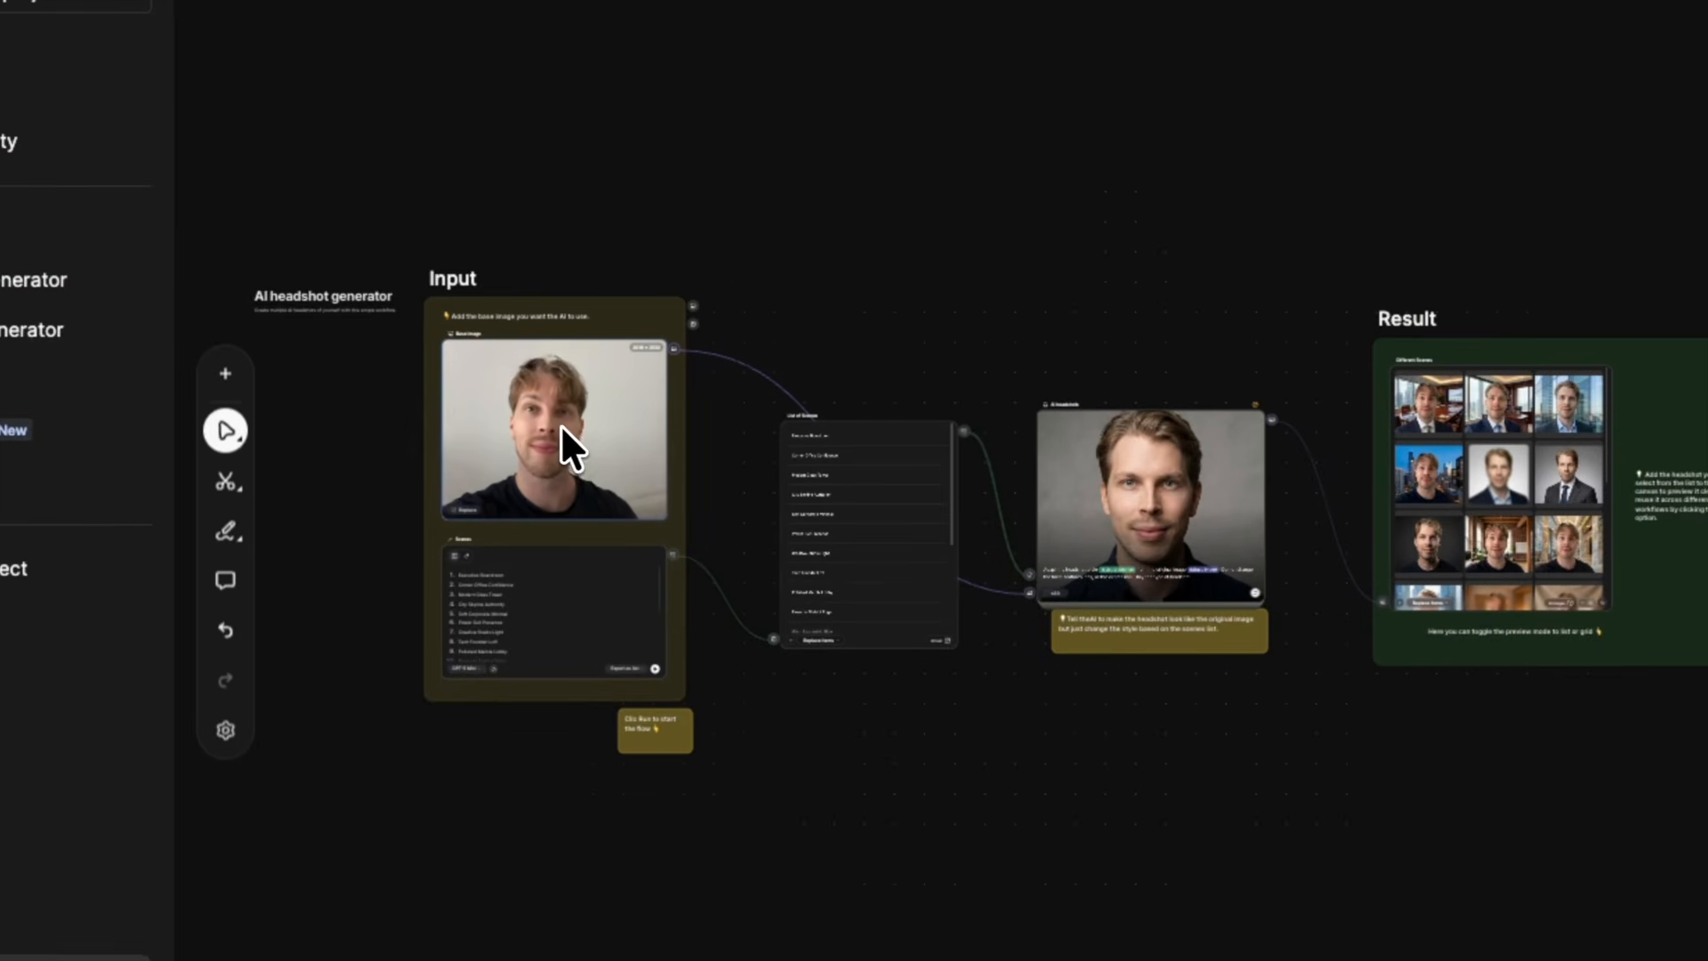
# Step: Examine the AI headshot generator's base image and the headshots in the Different Scenes list of the Result frame
pyautogui.click(560, 425)
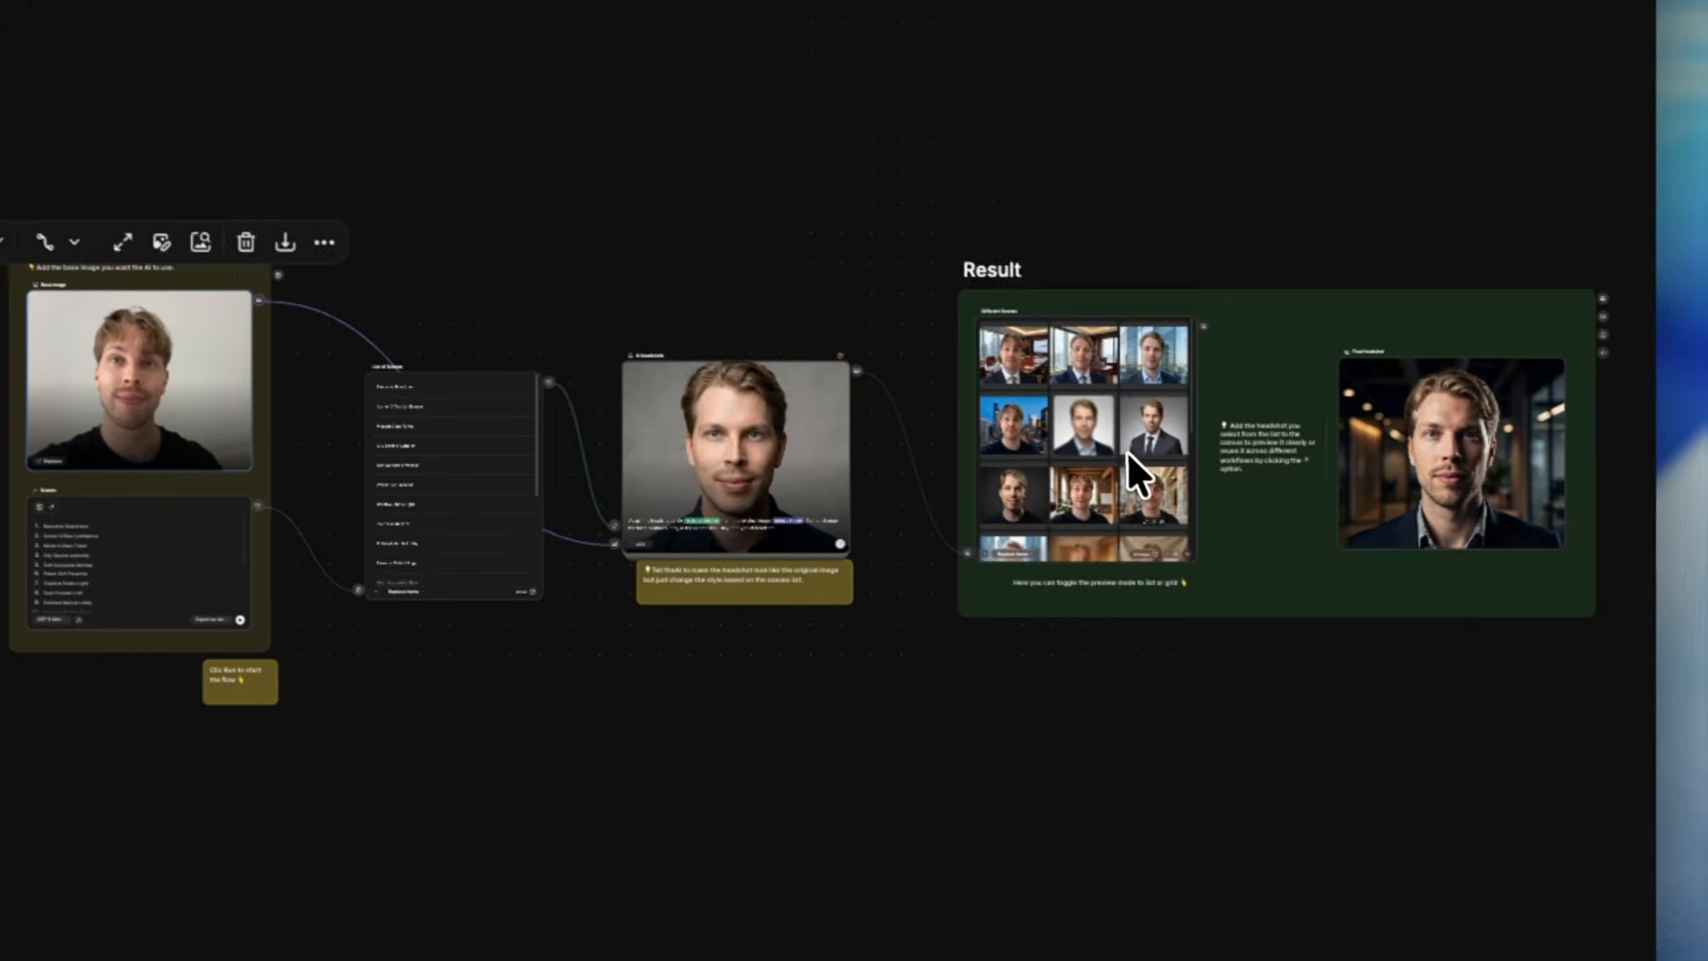
pyautogui.click(1601, 473)
pyautogui.scroll(5, 1174, 468)
pyautogui.scroll(-8, 1068, 469)
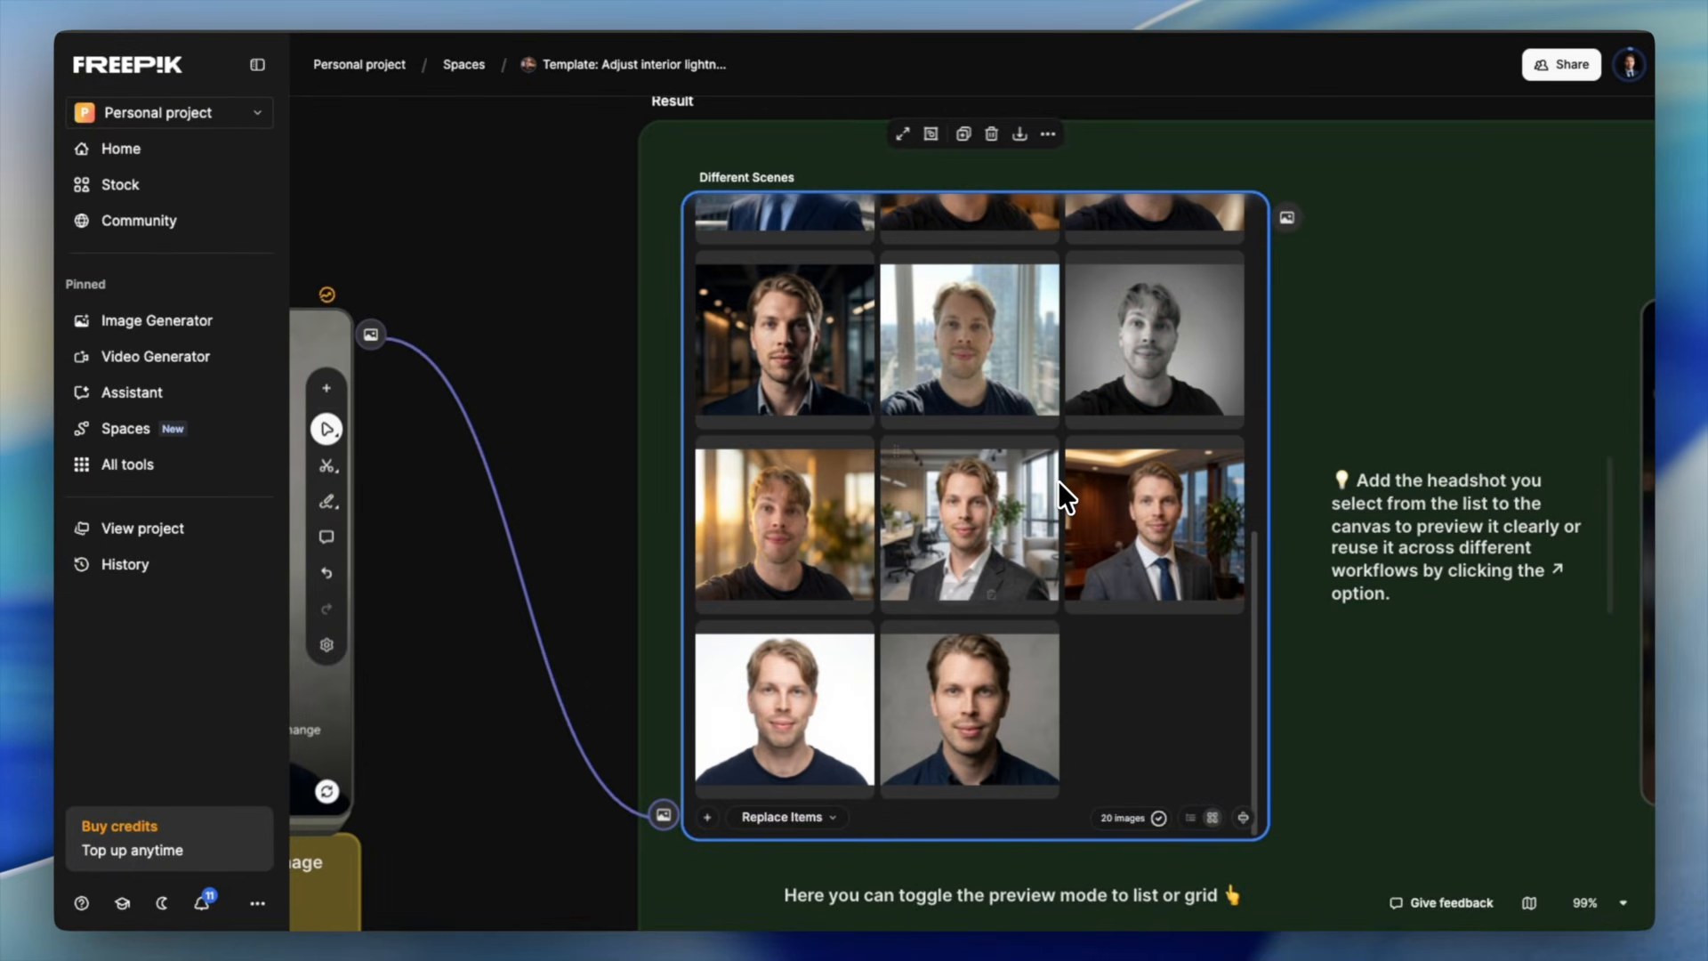
pyautogui.scroll(3, 1086, 514)
pyautogui.scroll(2, 1332, 700)
pyautogui.scroll(-10, 1336, 696)
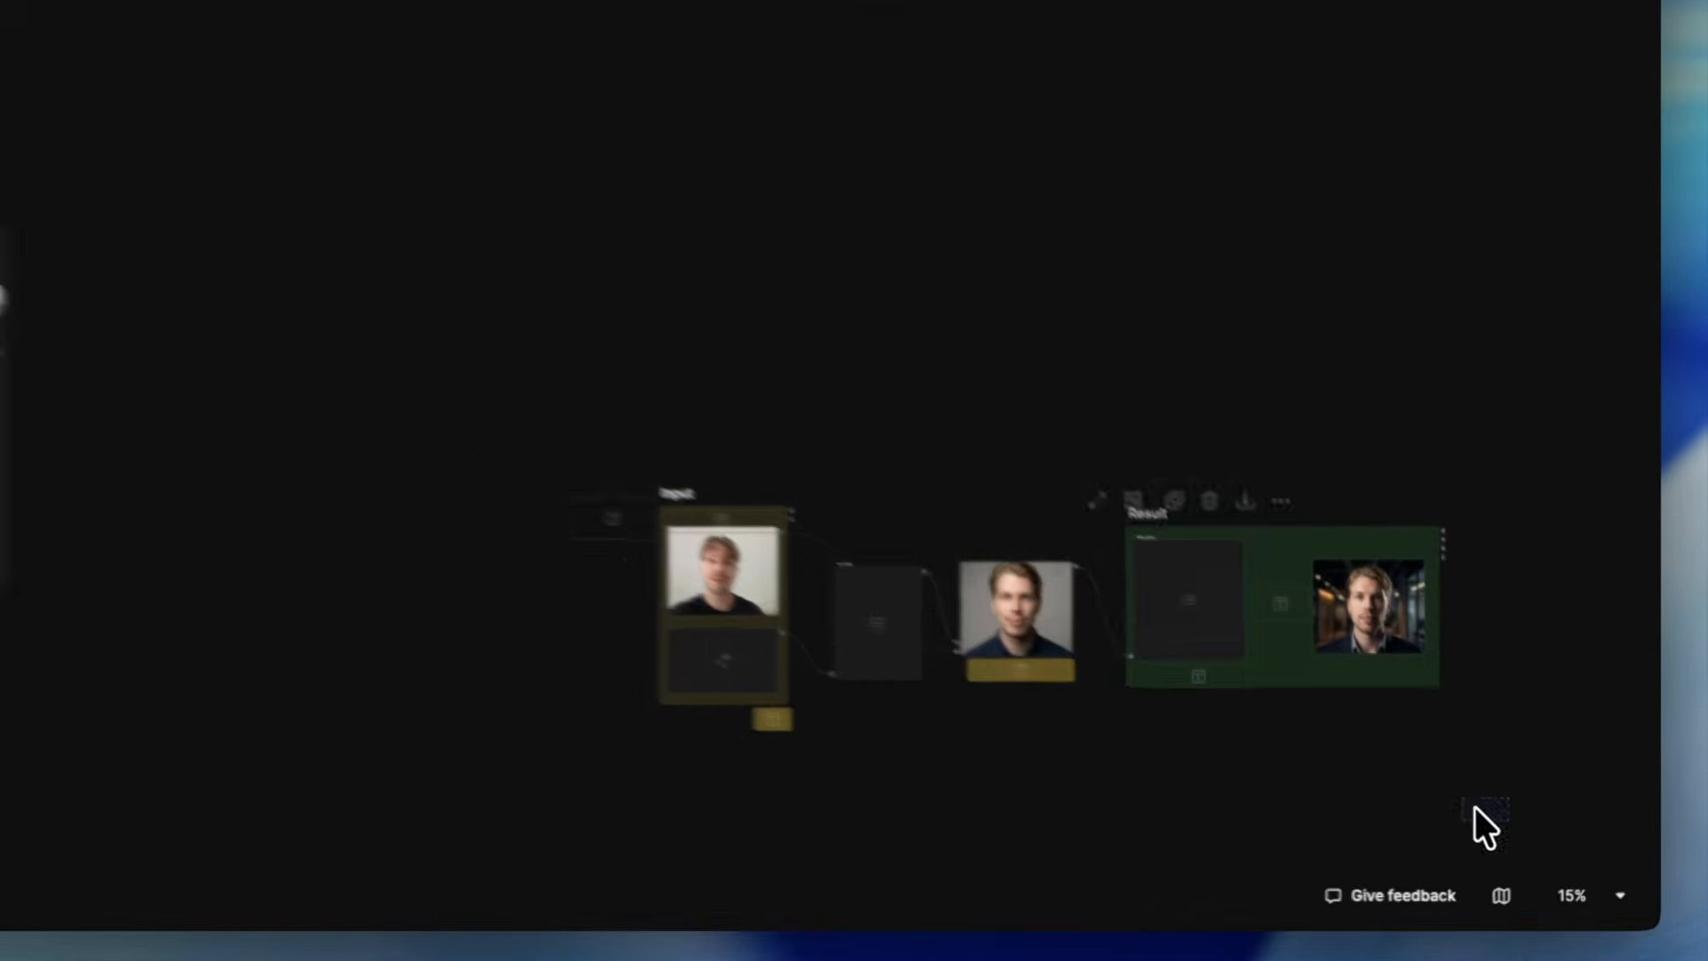
# Step: Select the entire AI headshot generator workflow, from its title and Input frame to the Result frame, and clear the selection
pyautogui.moveTo(1475, 808); pyautogui.dragTo(653, 470)
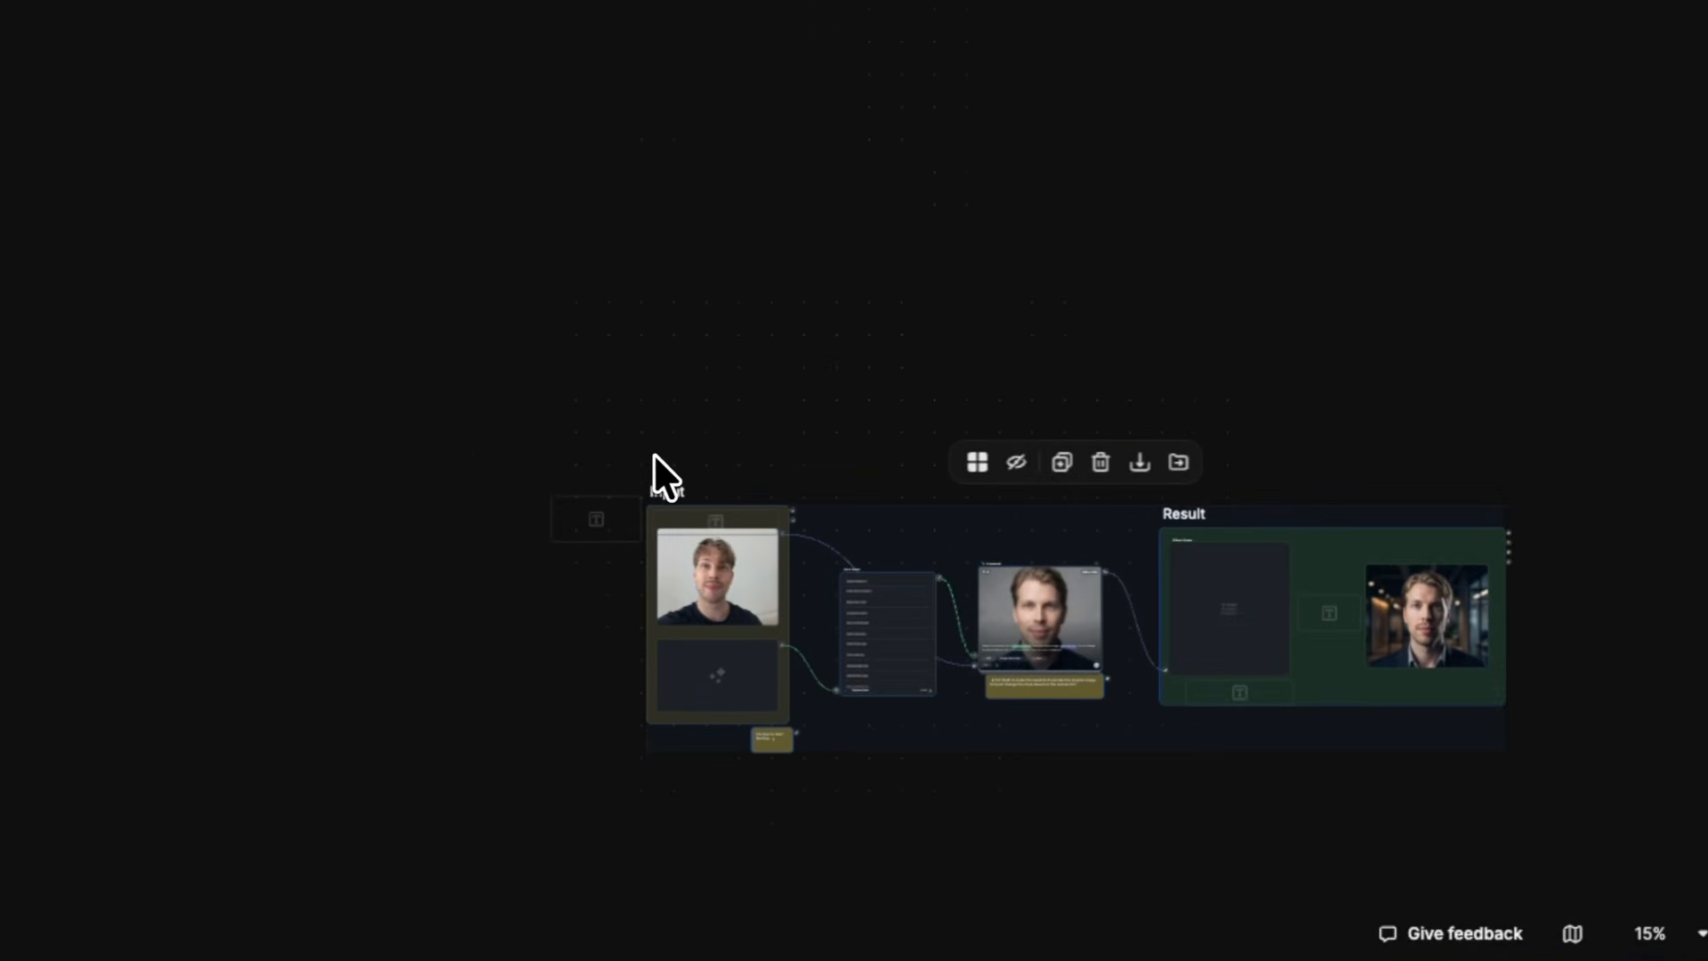
pyautogui.hotkey('shift', '2')
pyautogui.click(879, 717)
pyautogui.moveTo(1591, 675); pyautogui.dragTo(1193, 533)
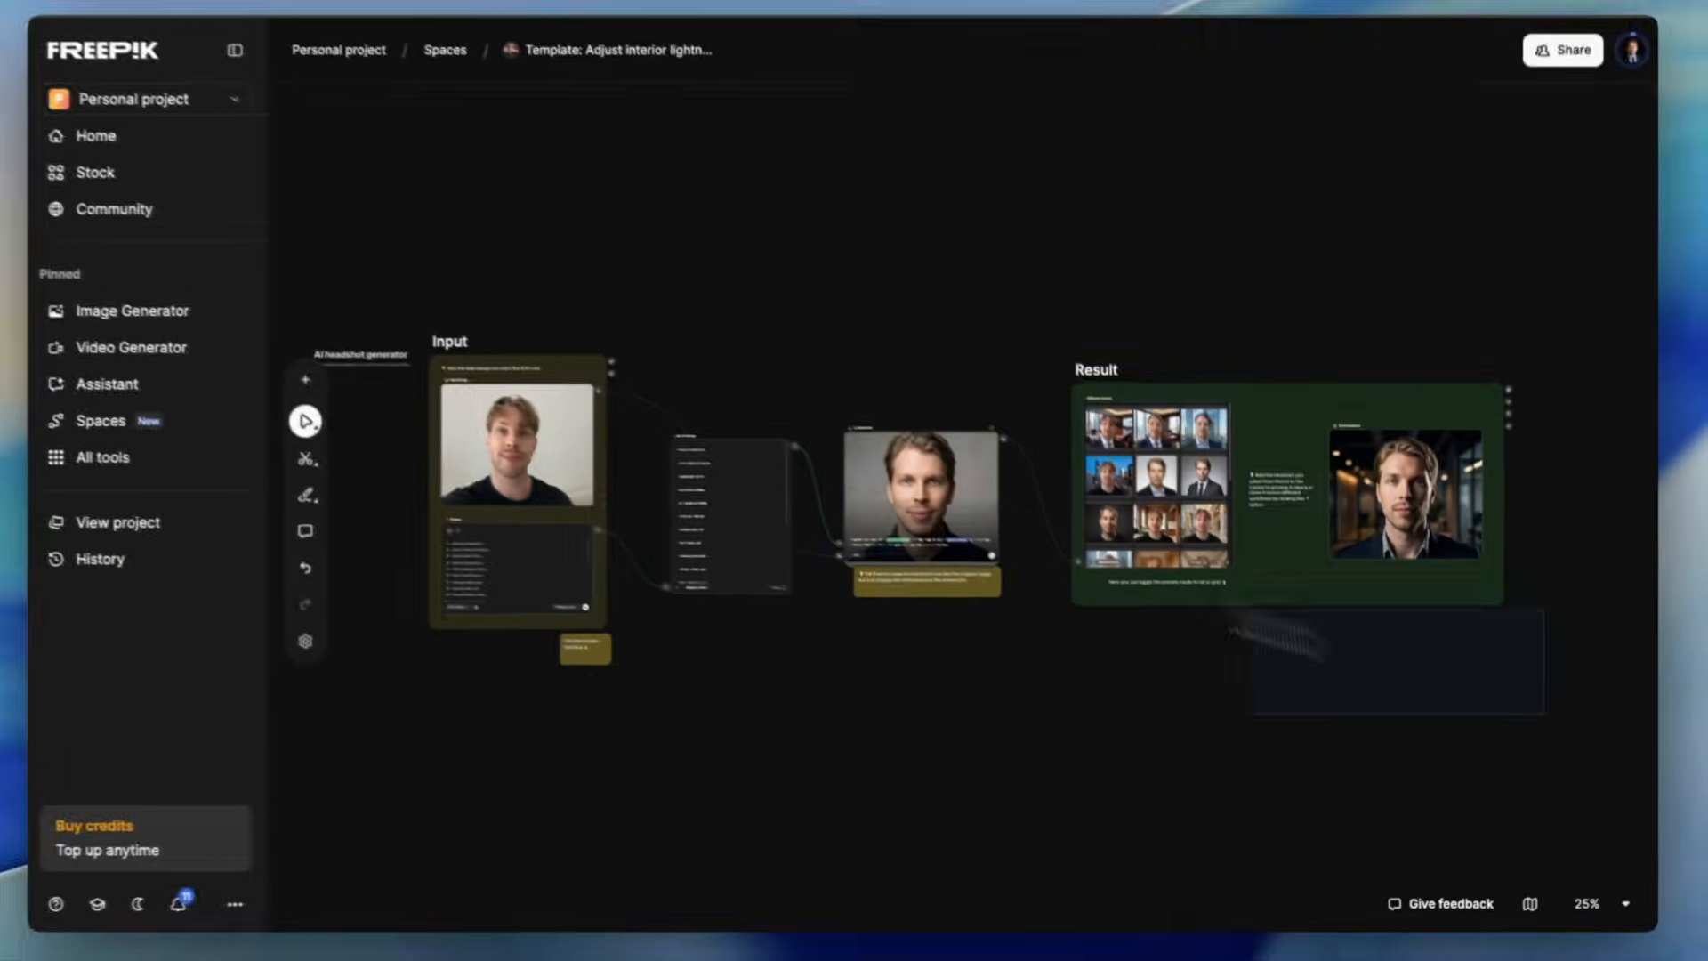
pyautogui.moveTo(1238, 620); pyautogui.dragTo(407, 324)
pyautogui.click(383, 277)
pyautogui.click(1173, 728)
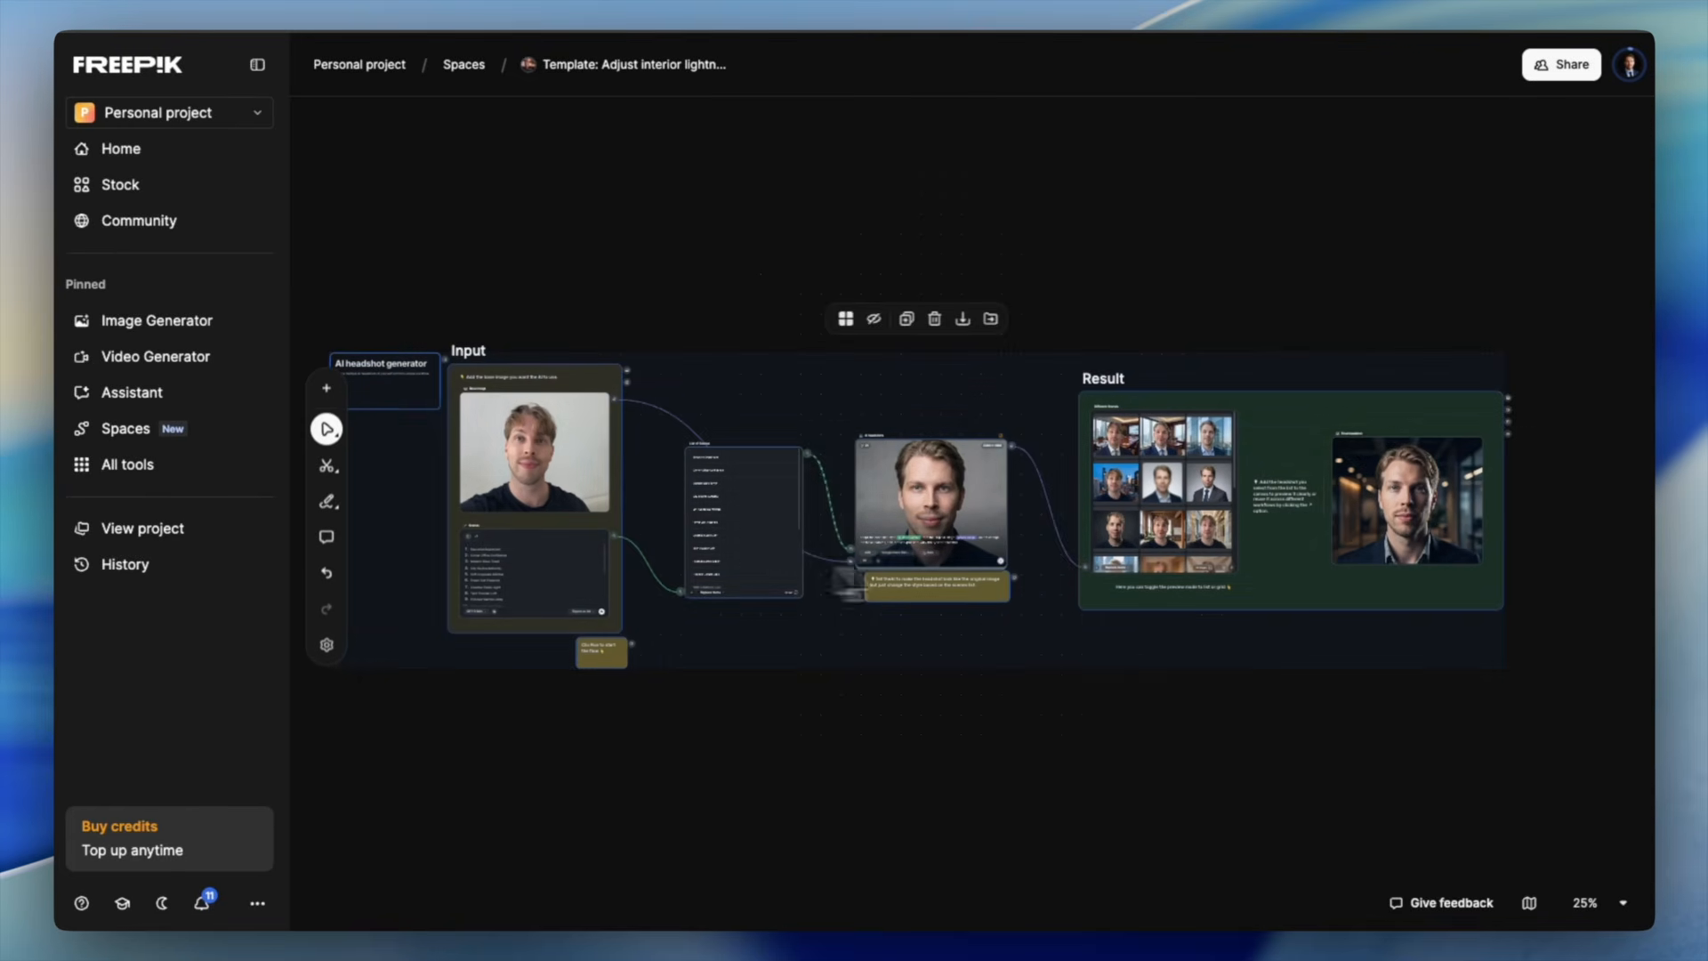
pyautogui.click(1006, 710)
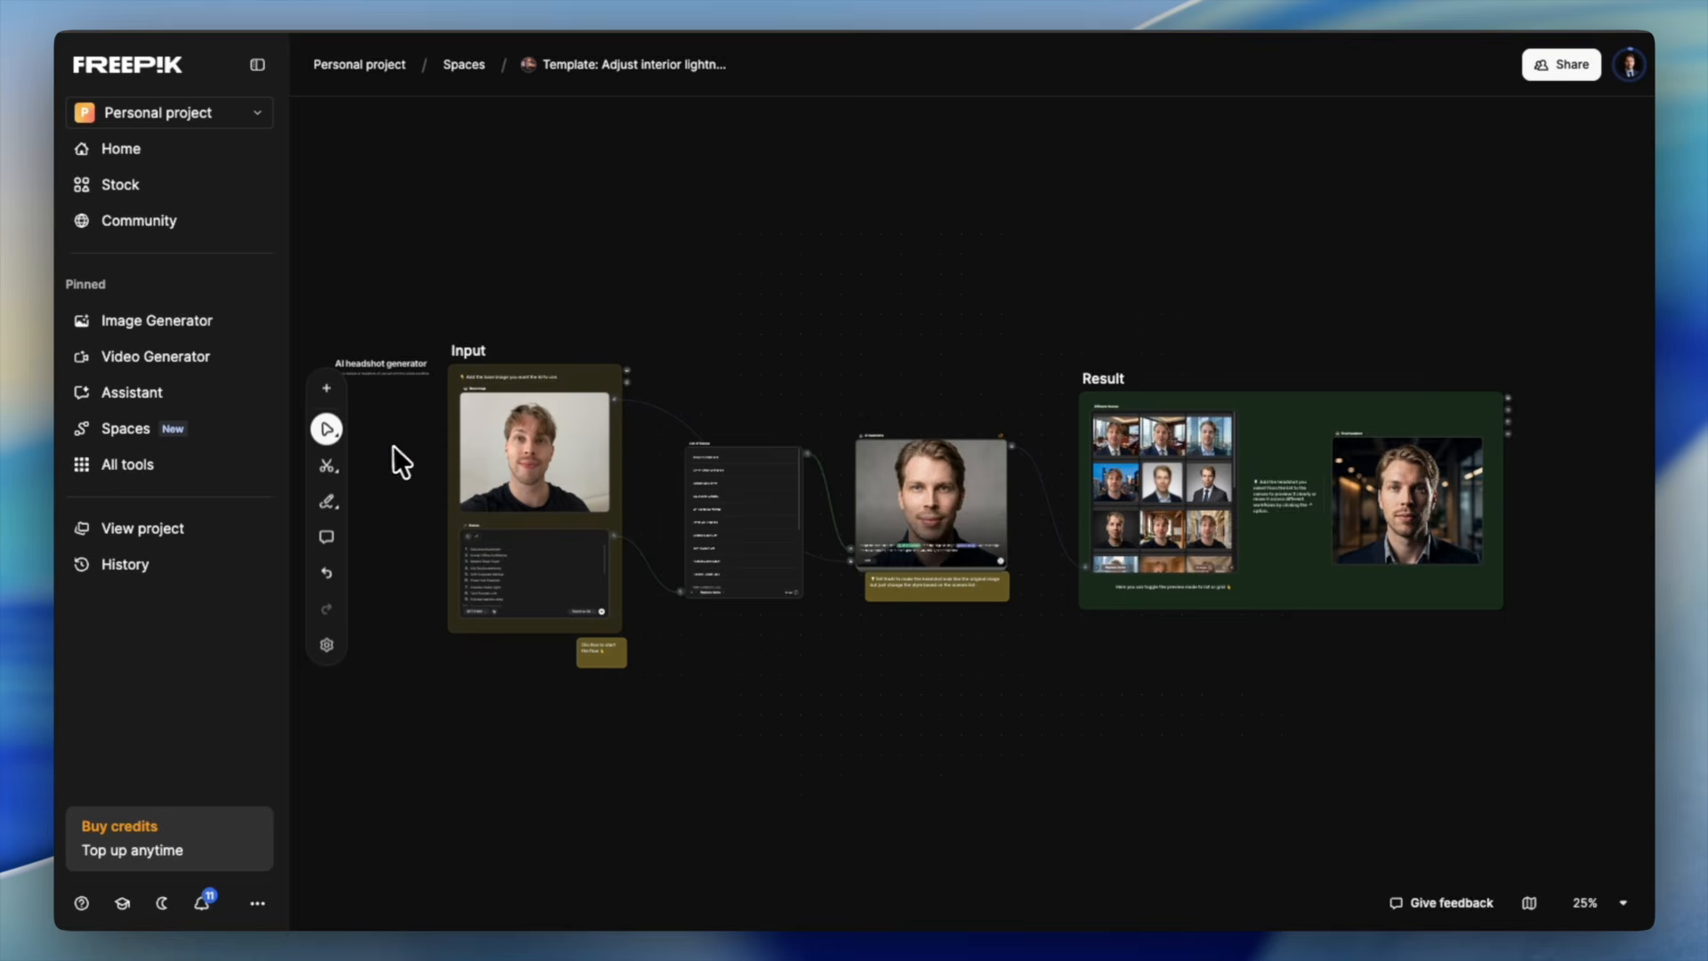
# Step: Inspect the headshot workflow from the Input frame through the scene list and AI headshot node to the Result frame
pyautogui.scroll(5, 424, 451)
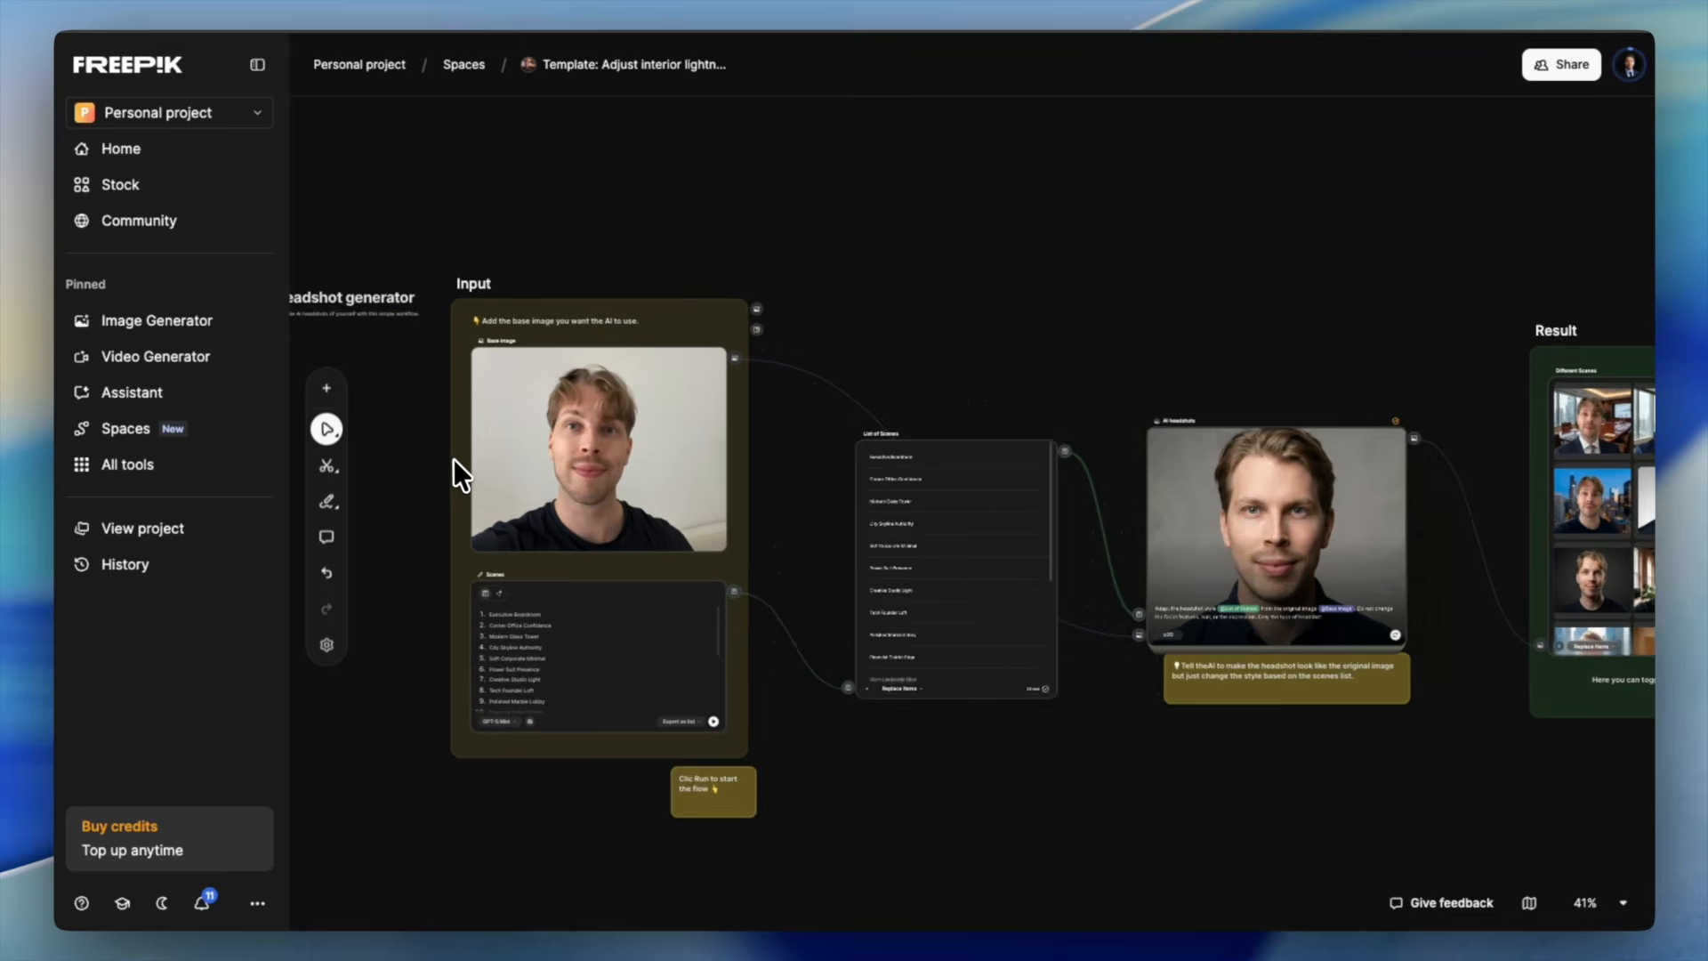
pyautogui.scroll(-3, 454, 459)
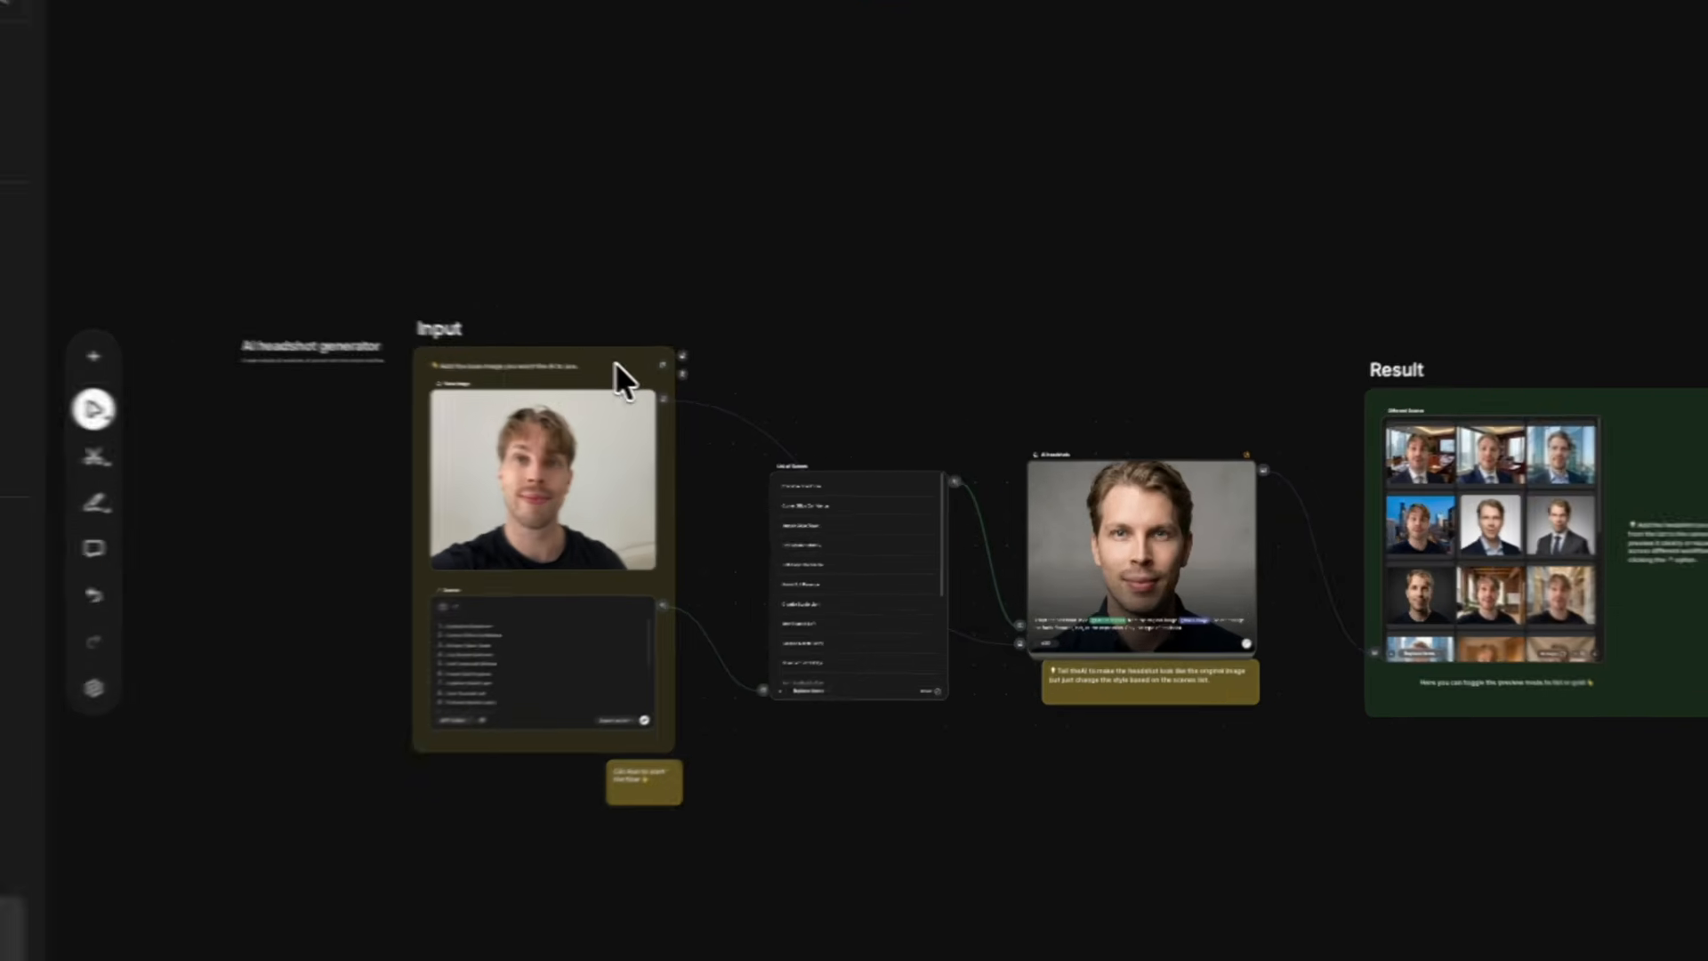
pyautogui.click(628, 367)
pyautogui.click(1694, 692)
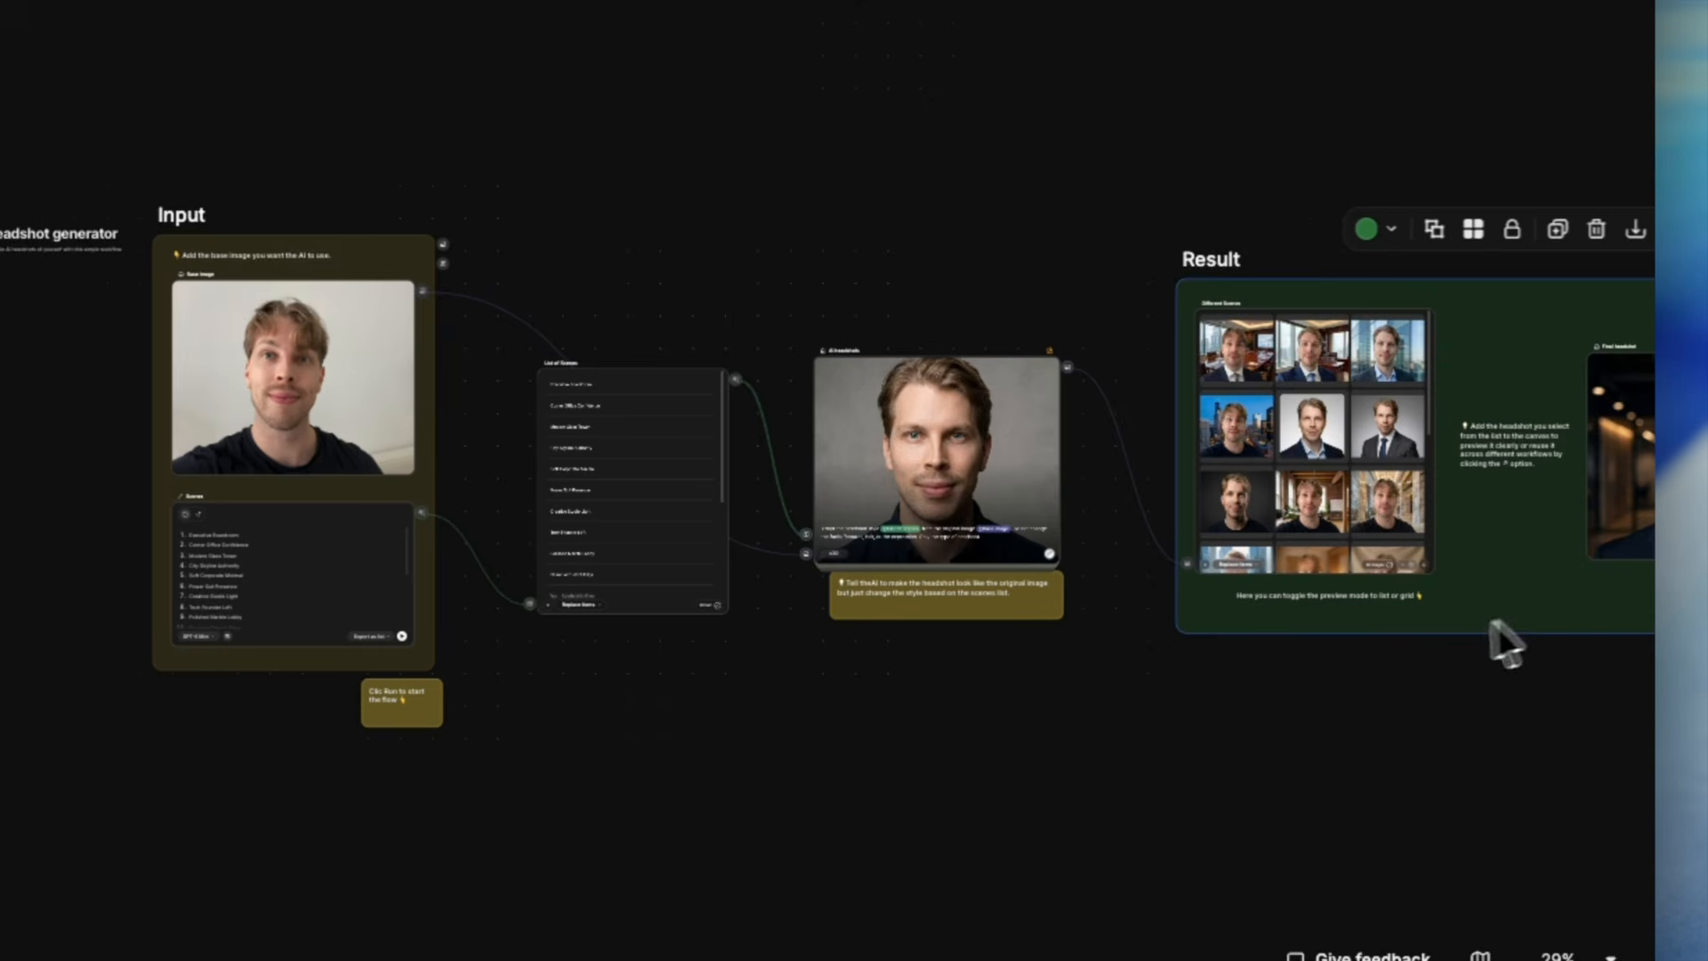
pyautogui.scroll(1, 1433, 669)
pyautogui.scroll(-2, 1508, 717)
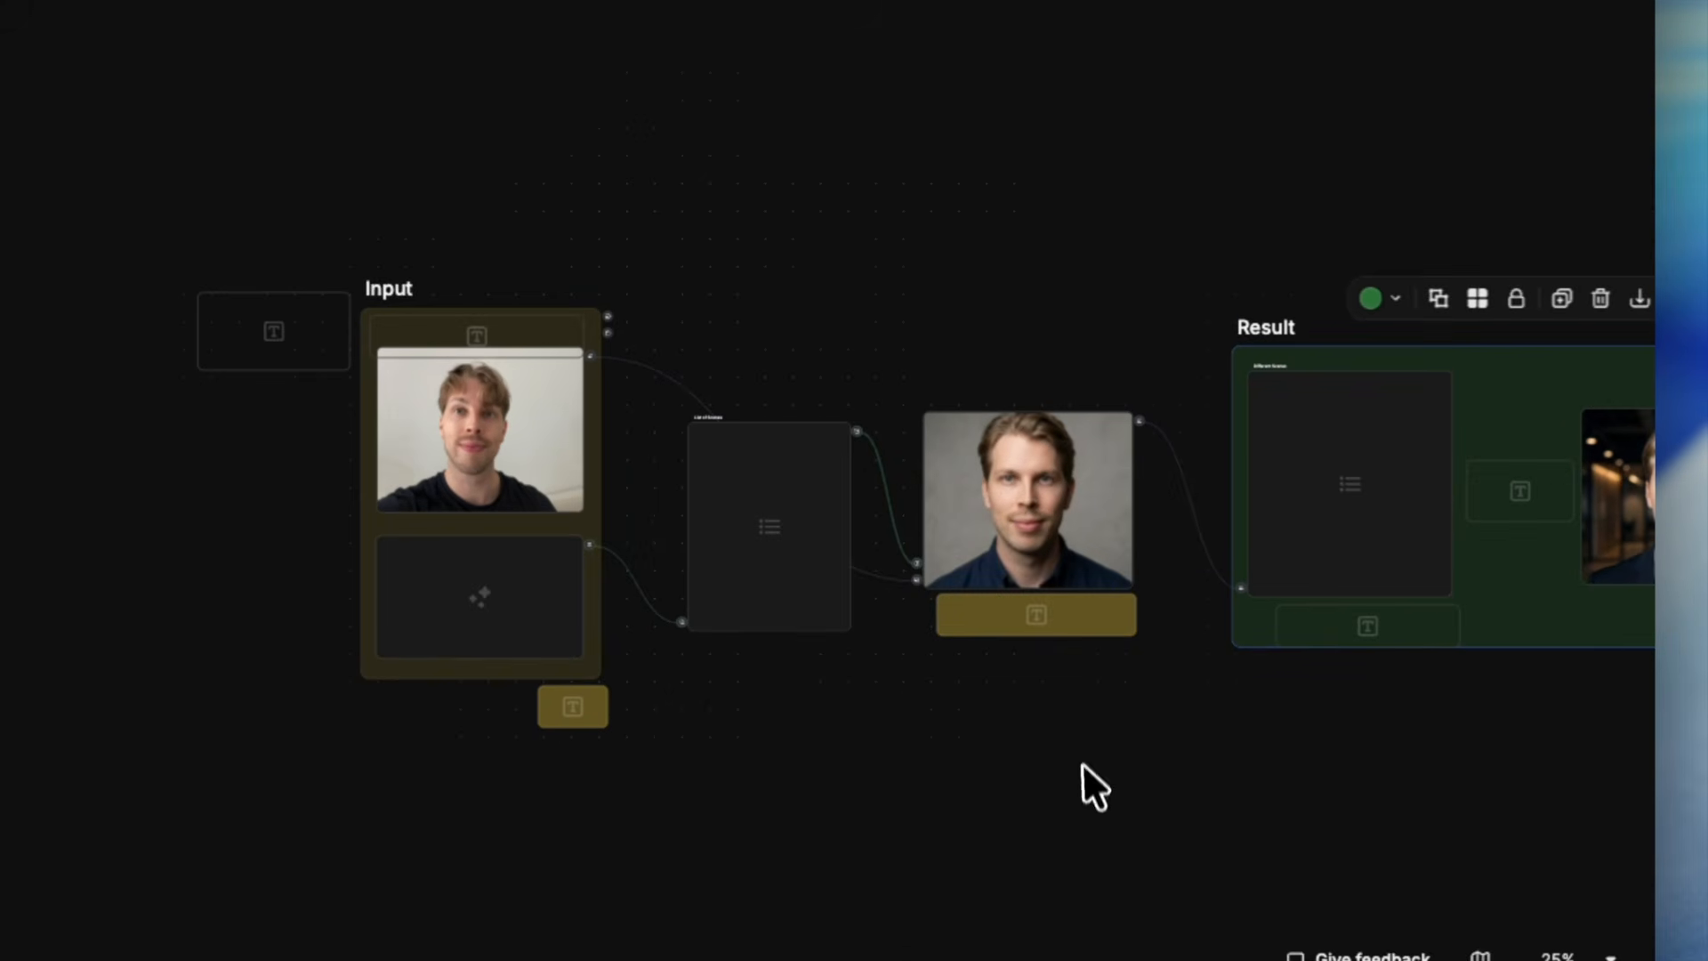
# Step: Select the List of Scenes and AI headshots nodes together with the note beneath them, and clear the selection
pyautogui.moveTo(1087, 789); pyautogui.dragTo(788, 434)
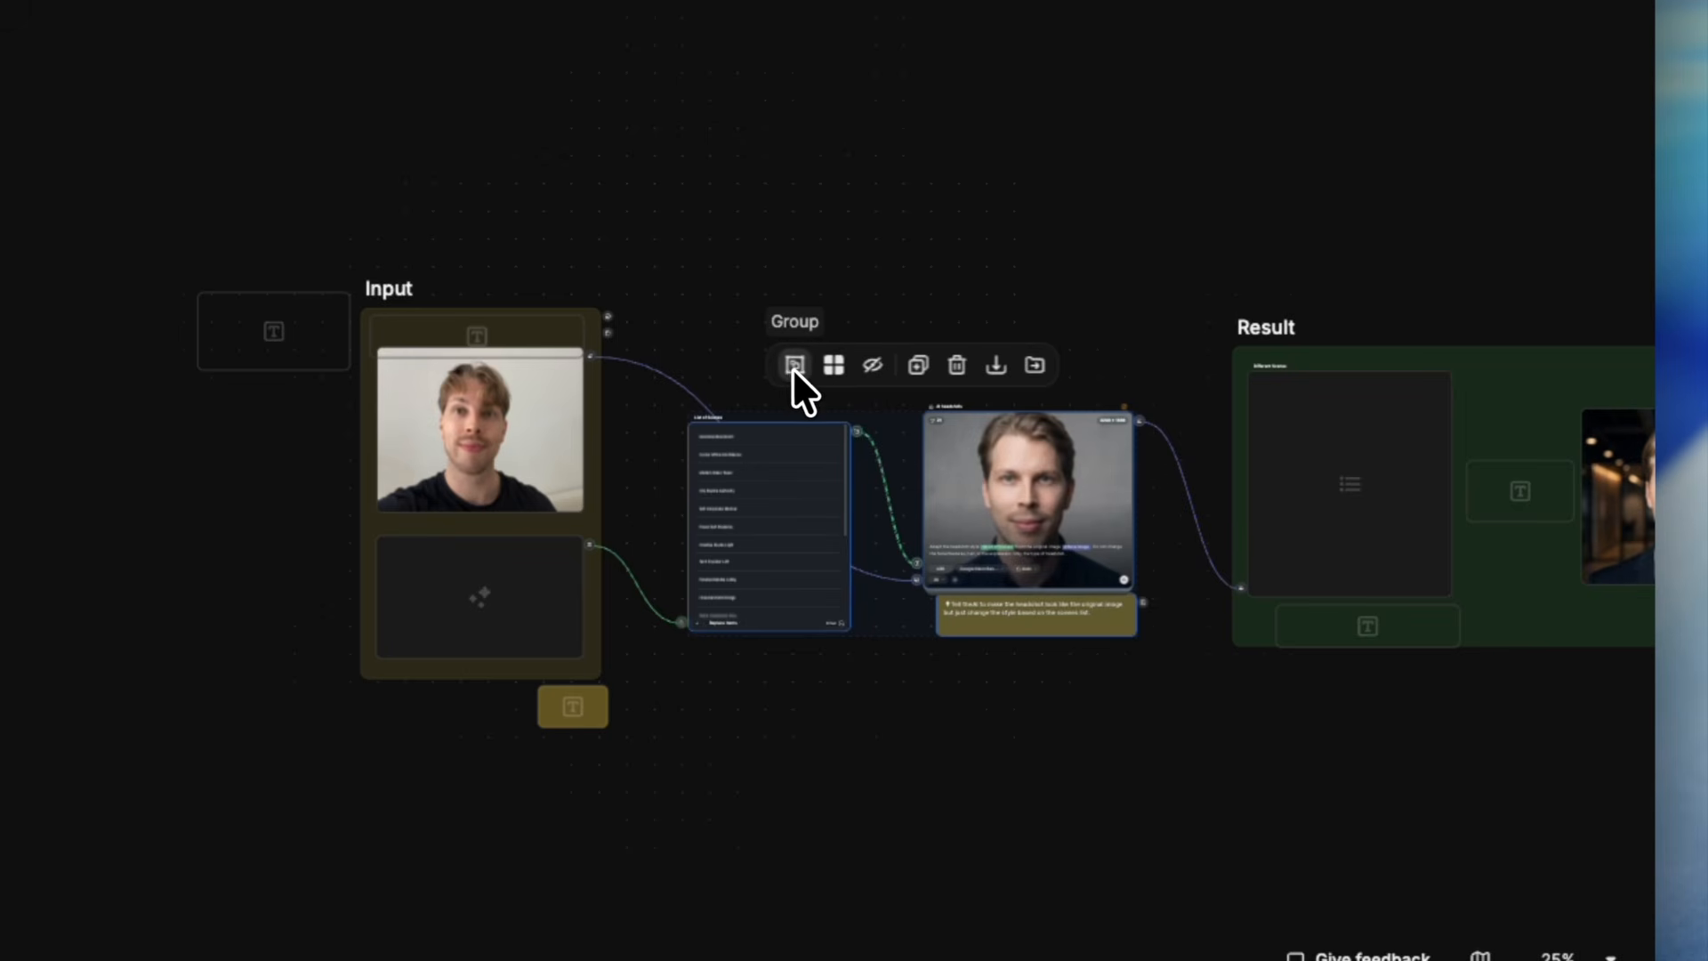
pyautogui.click(744, 732)
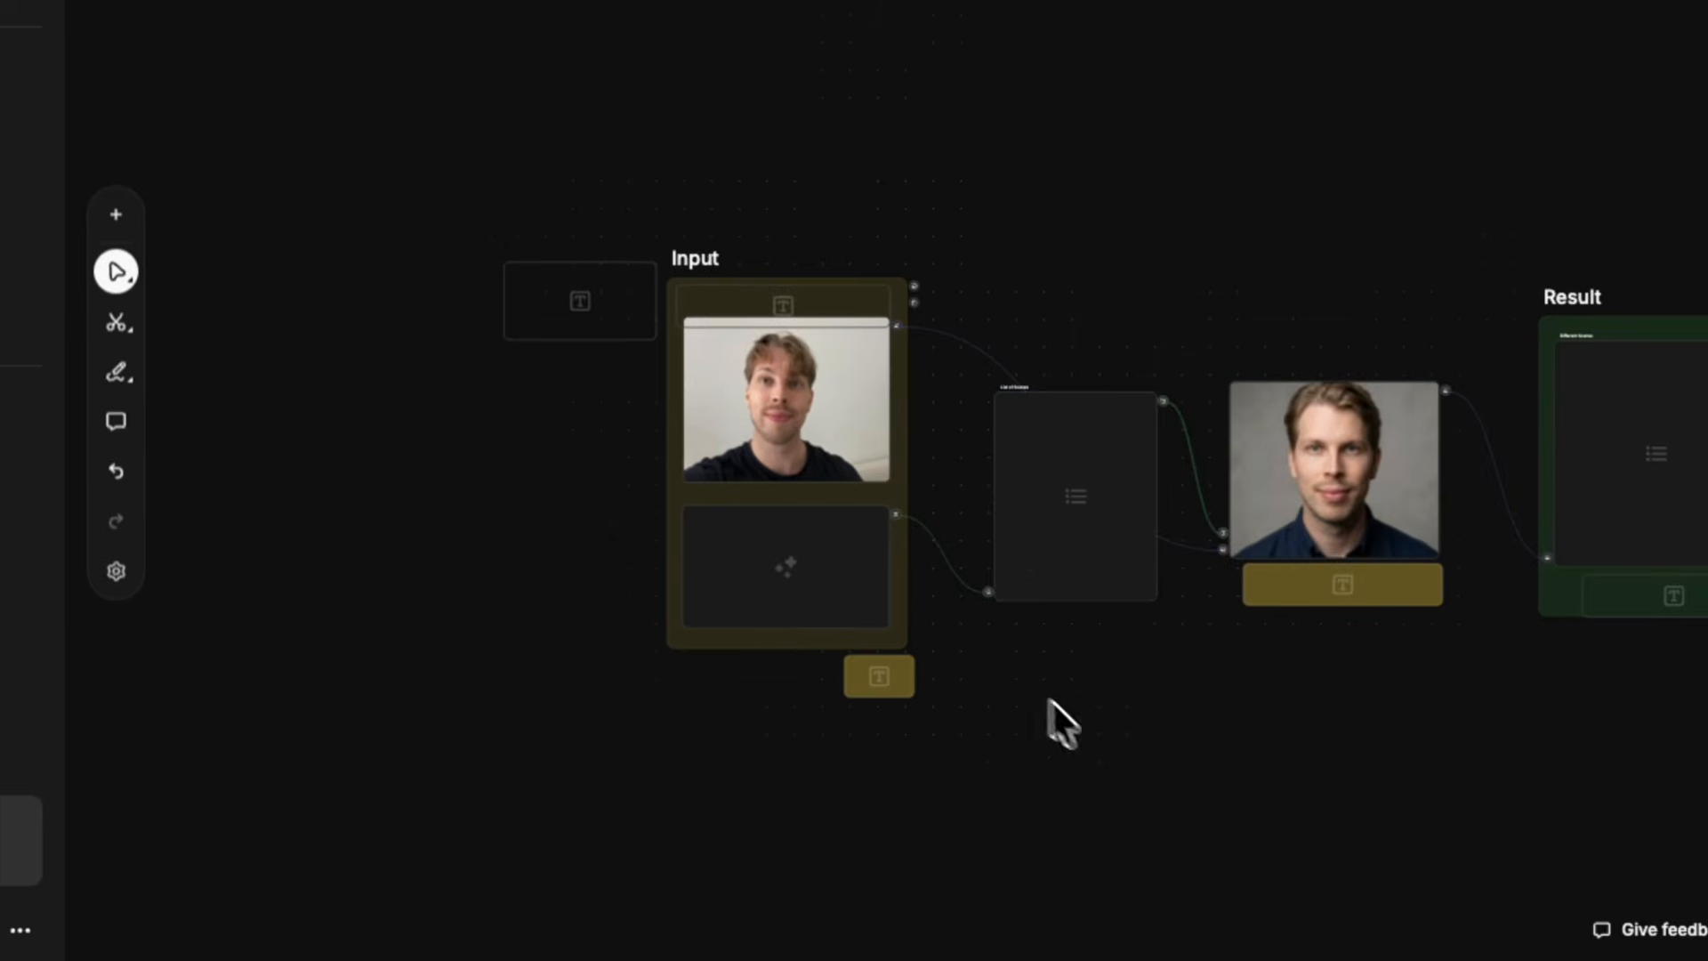
# Step: Examine the Input frame of the headshot workflow and select its Base image node
pyautogui.scroll(5, 907, 656)
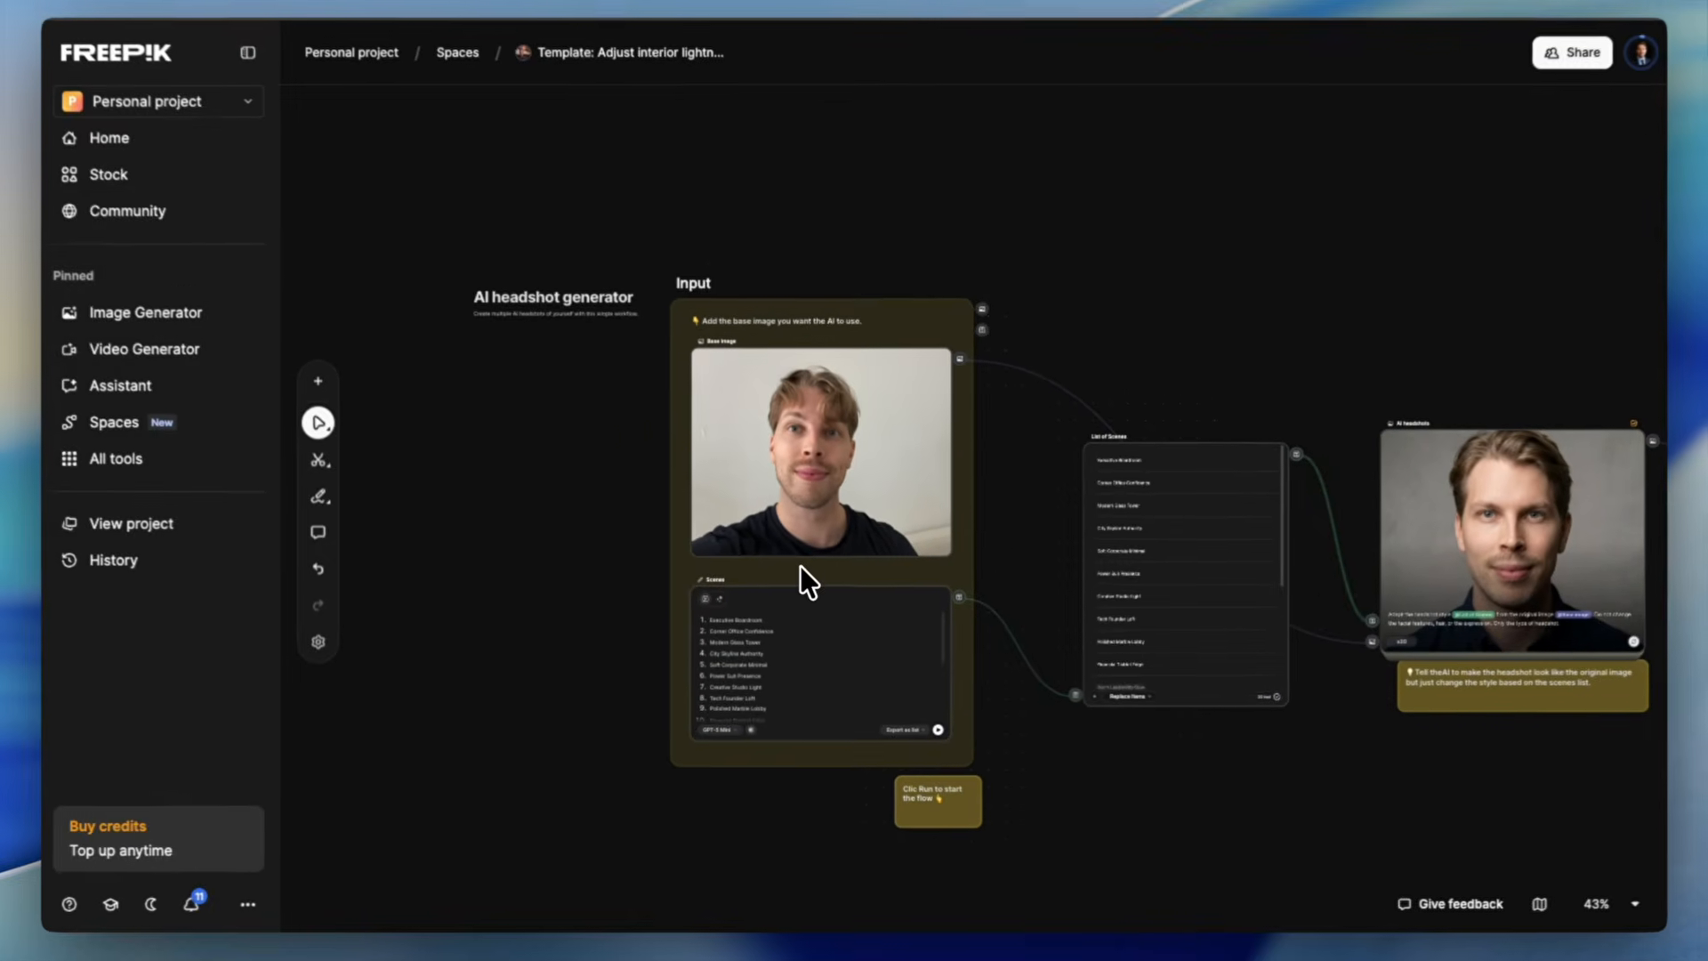
pyautogui.scroll(1, 957, 445)
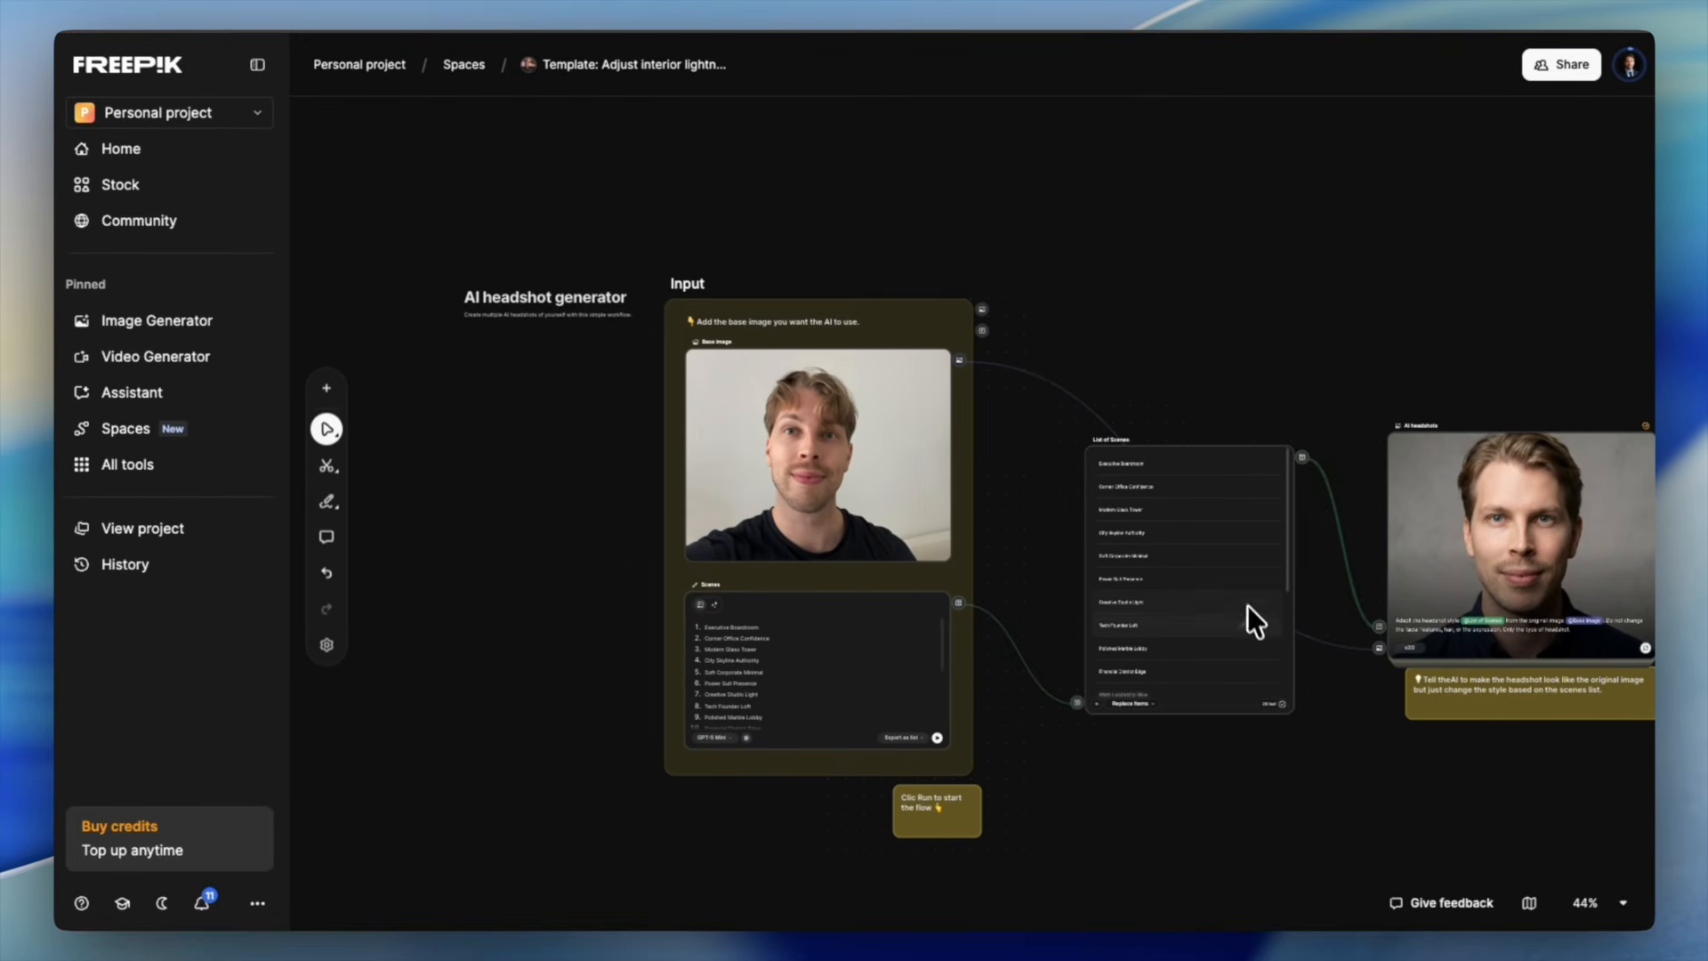
pyautogui.scroll(-5, 1321, 694)
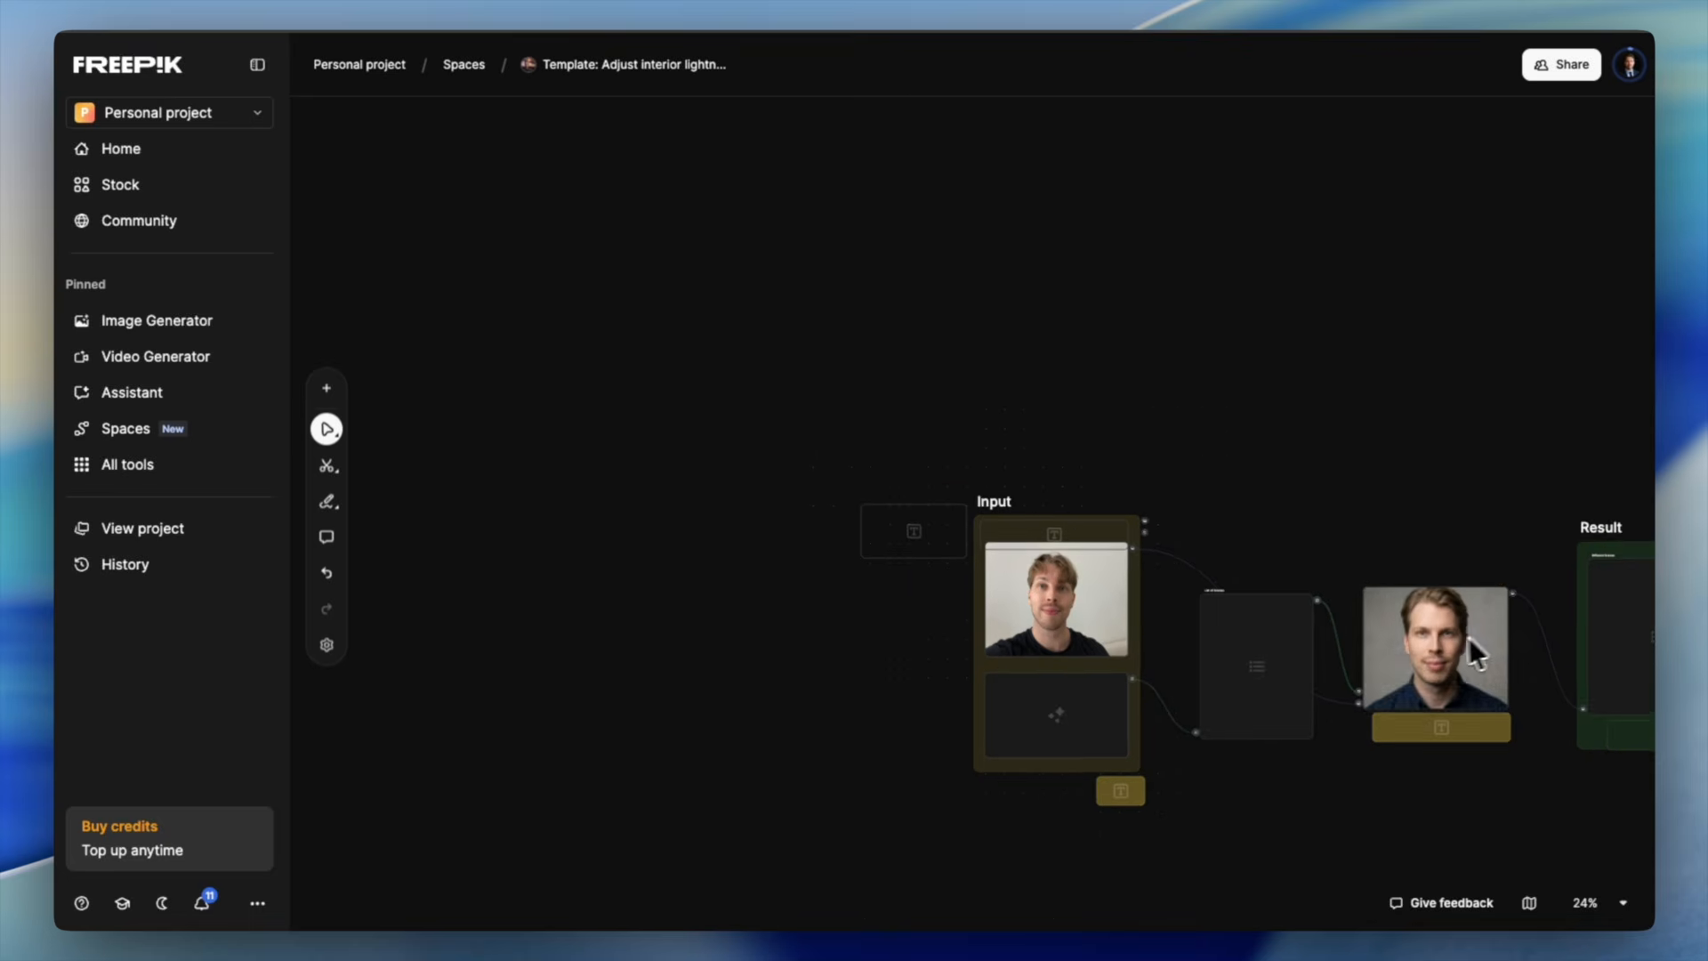
pyautogui.scroll(6, 1055, 628)
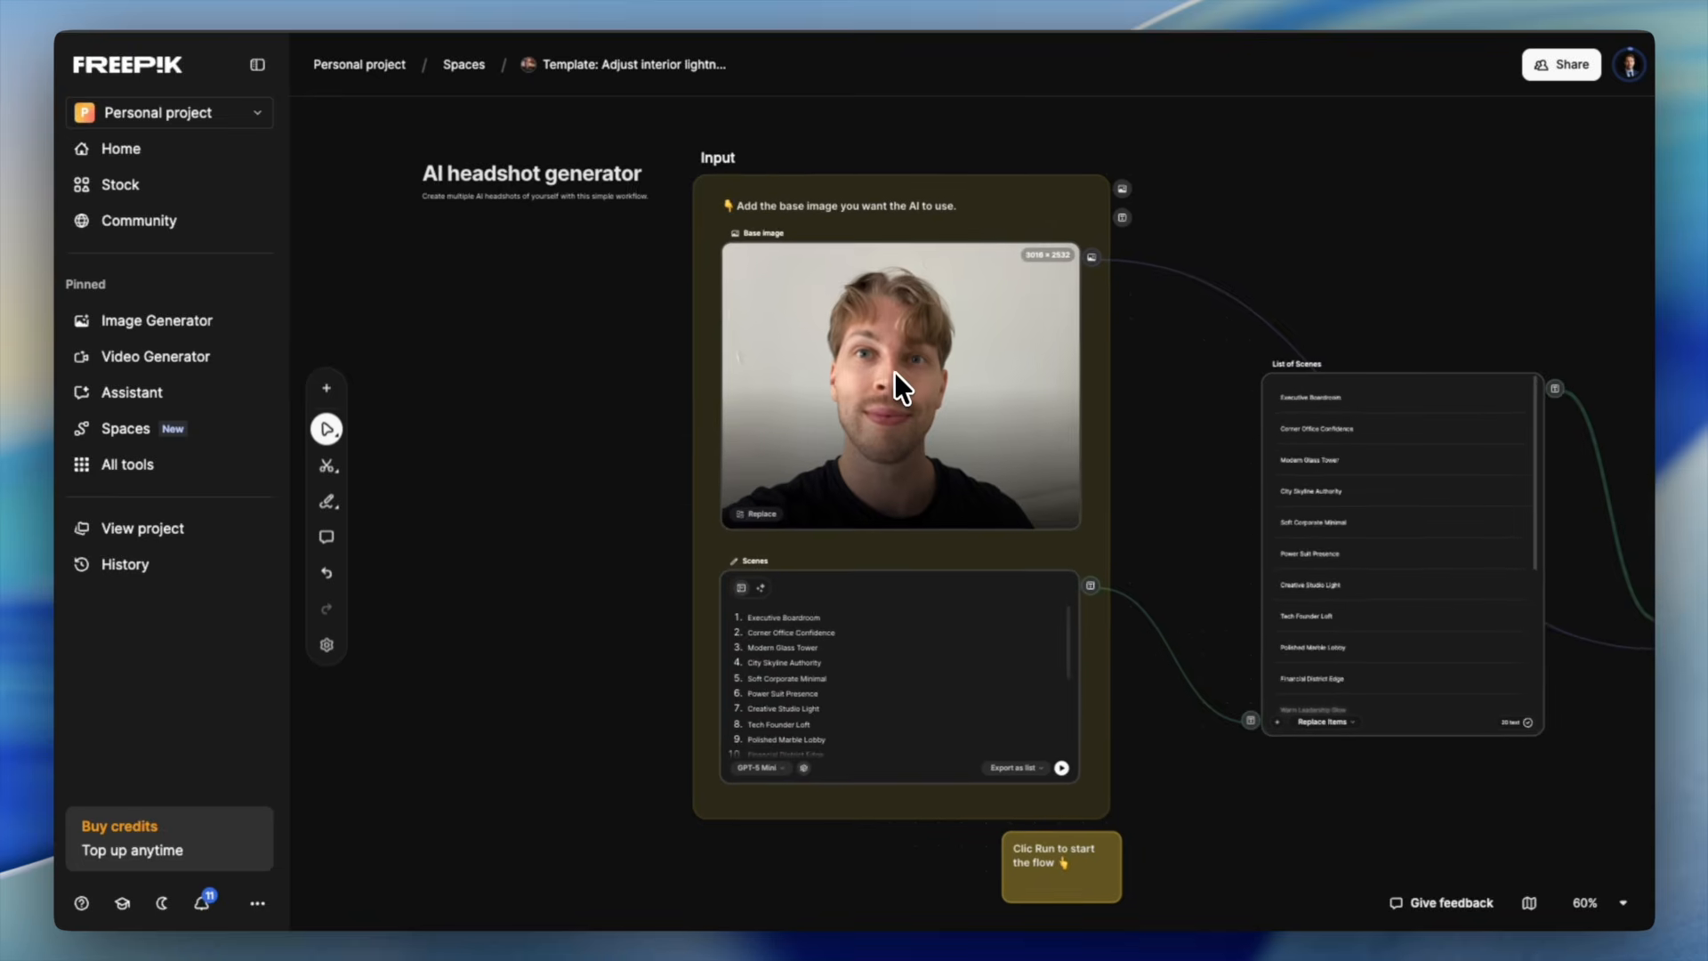
pyautogui.scroll(2, 895, 372)
pyautogui.click(891, 338)
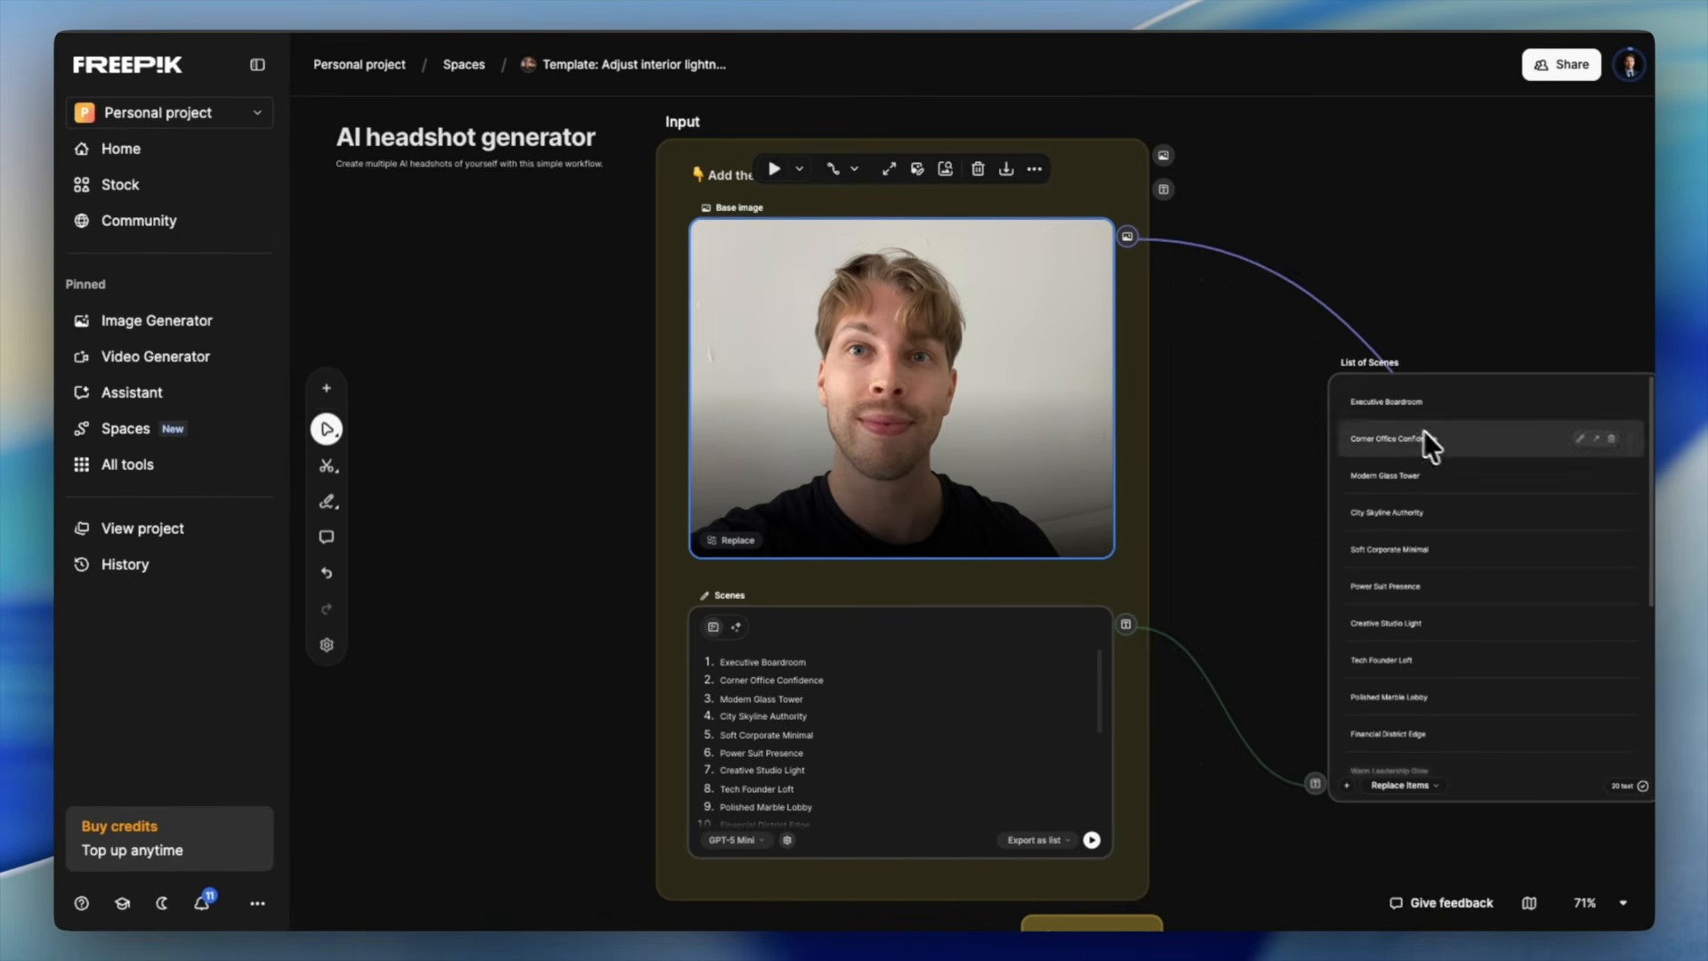
# Step: Select the Scenes text node in the Input frame, and return to the Base image node
pyautogui.scroll(1, 1145, 567)
pyautogui.scroll(-3, 1176, 464)
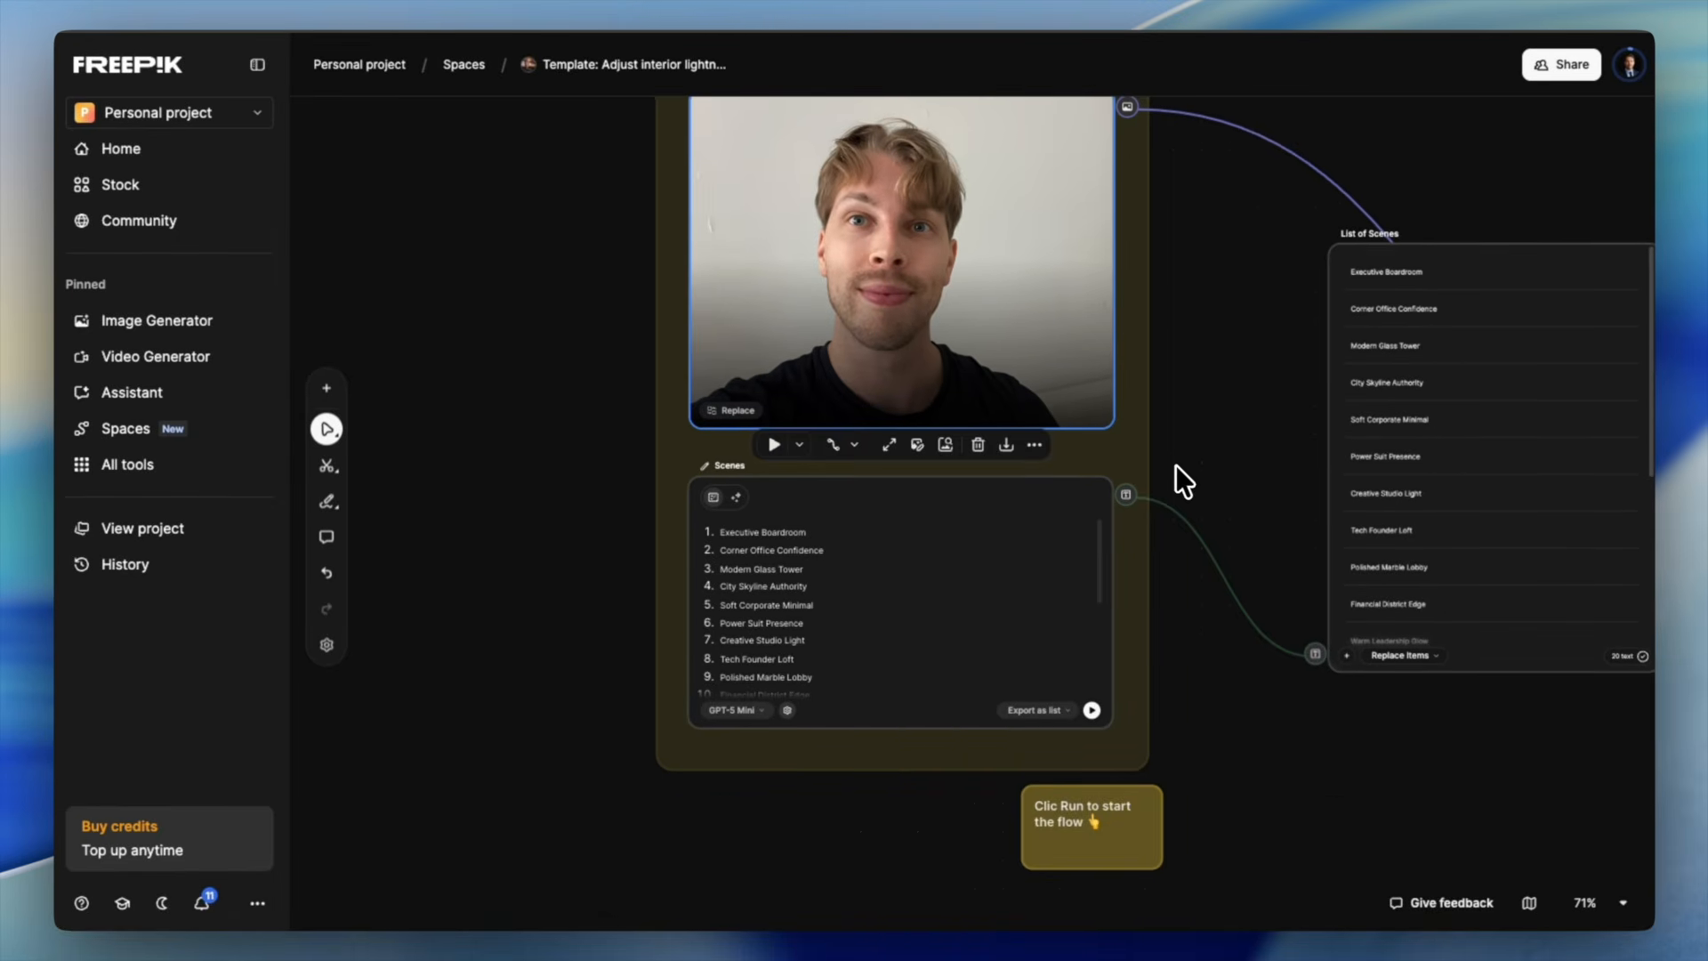
pyautogui.click(872, 497)
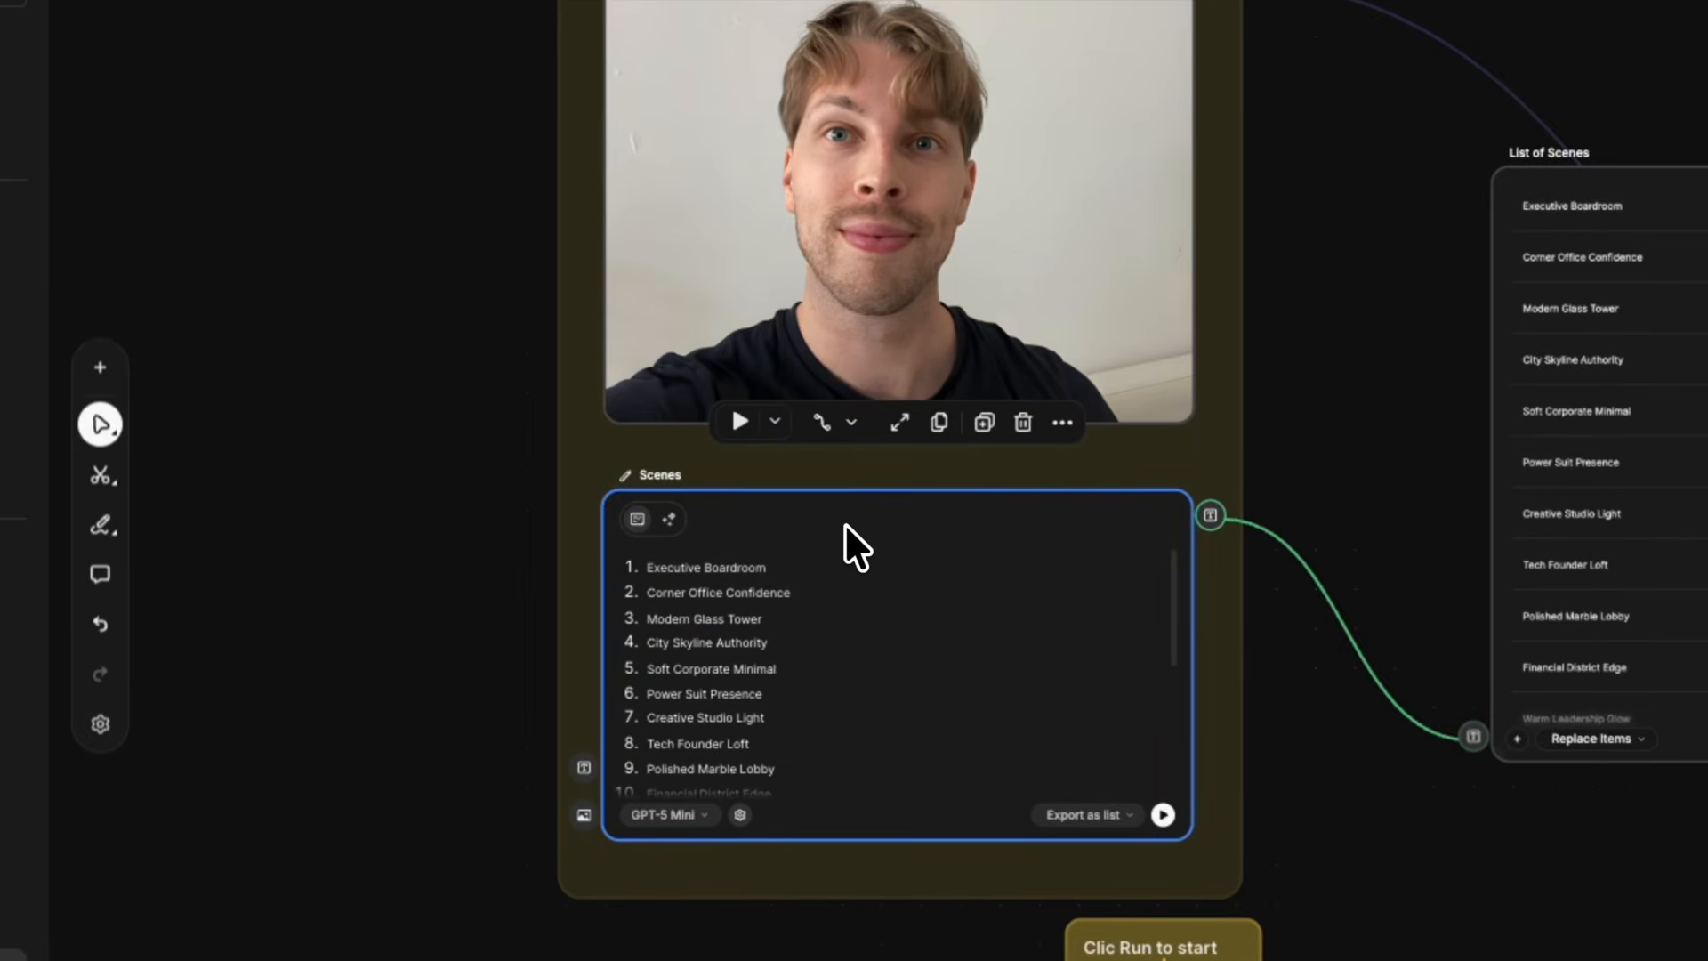
pyautogui.scroll(2, 831, 319)
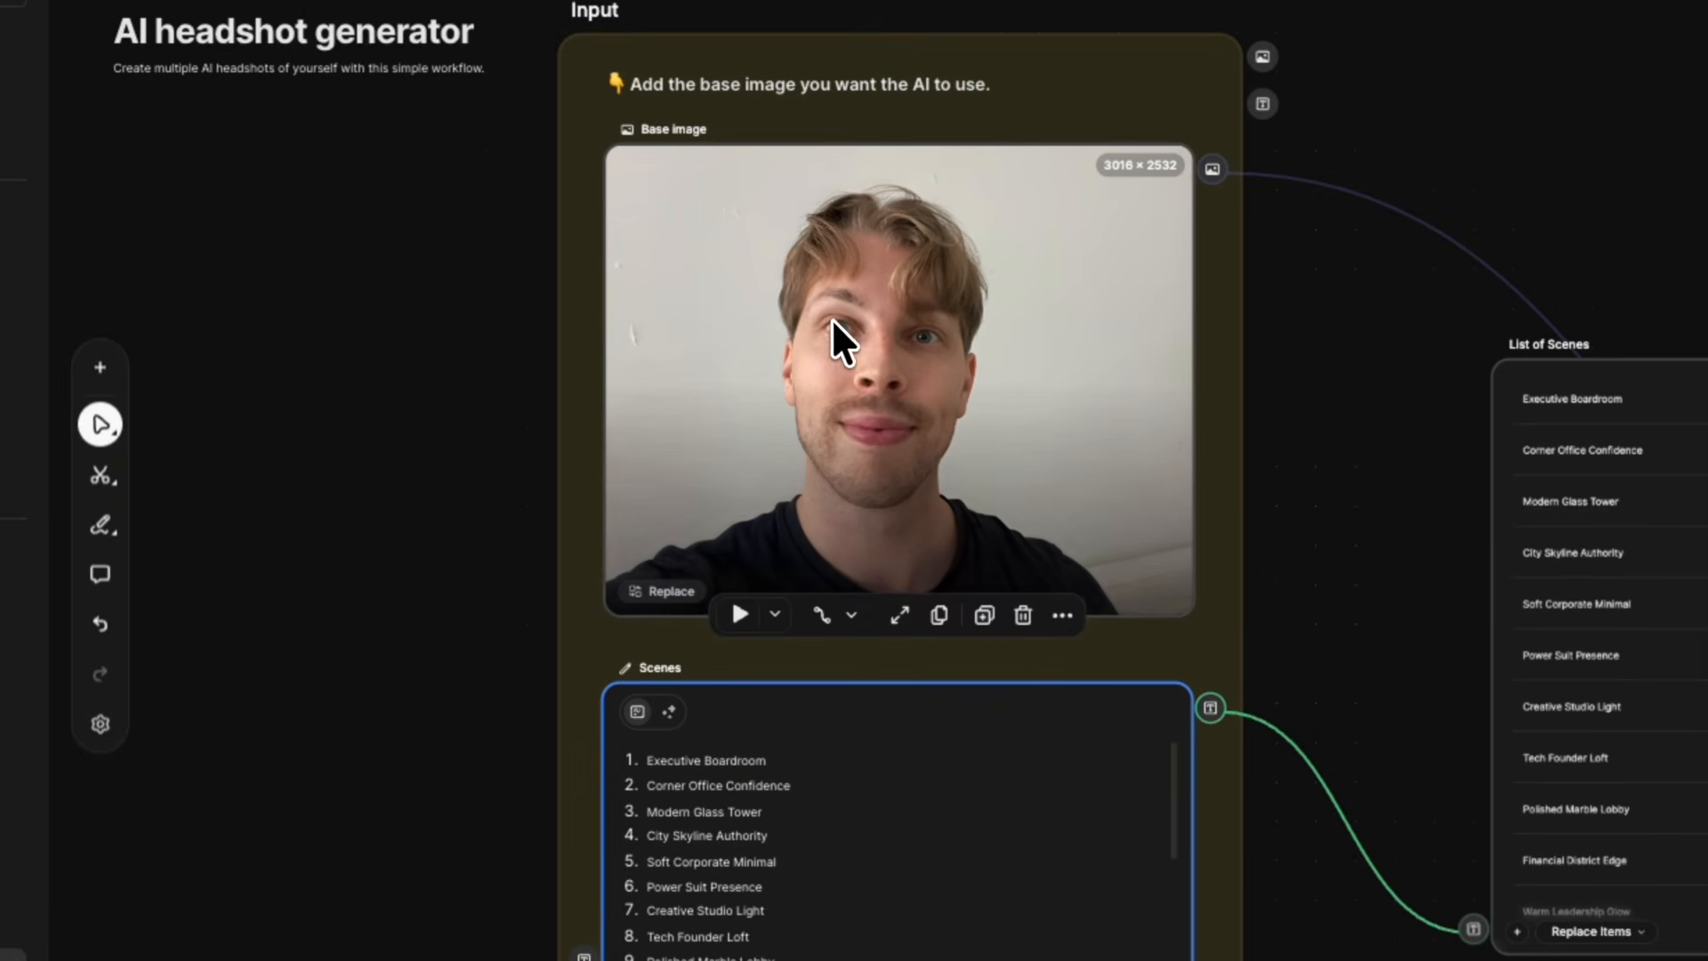
pyautogui.click(864, 360)
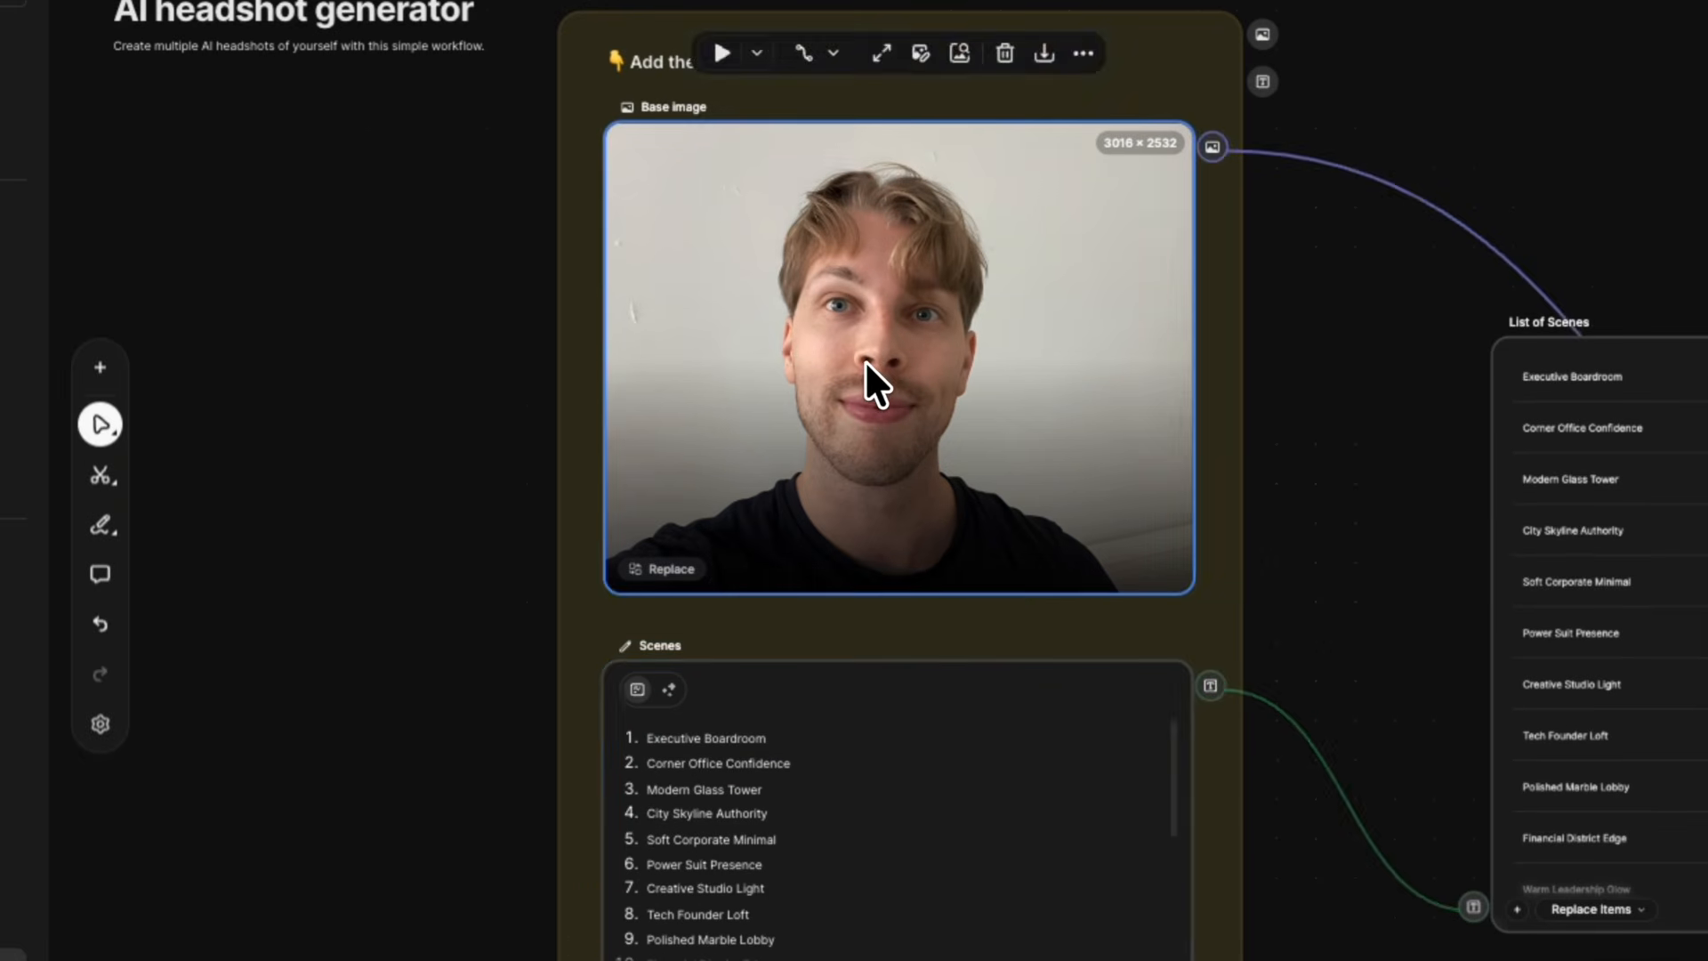
# Step: Read the Scenes node's numbered list of headshot styles through to its last entry
pyautogui.scroll(-1, 864, 360)
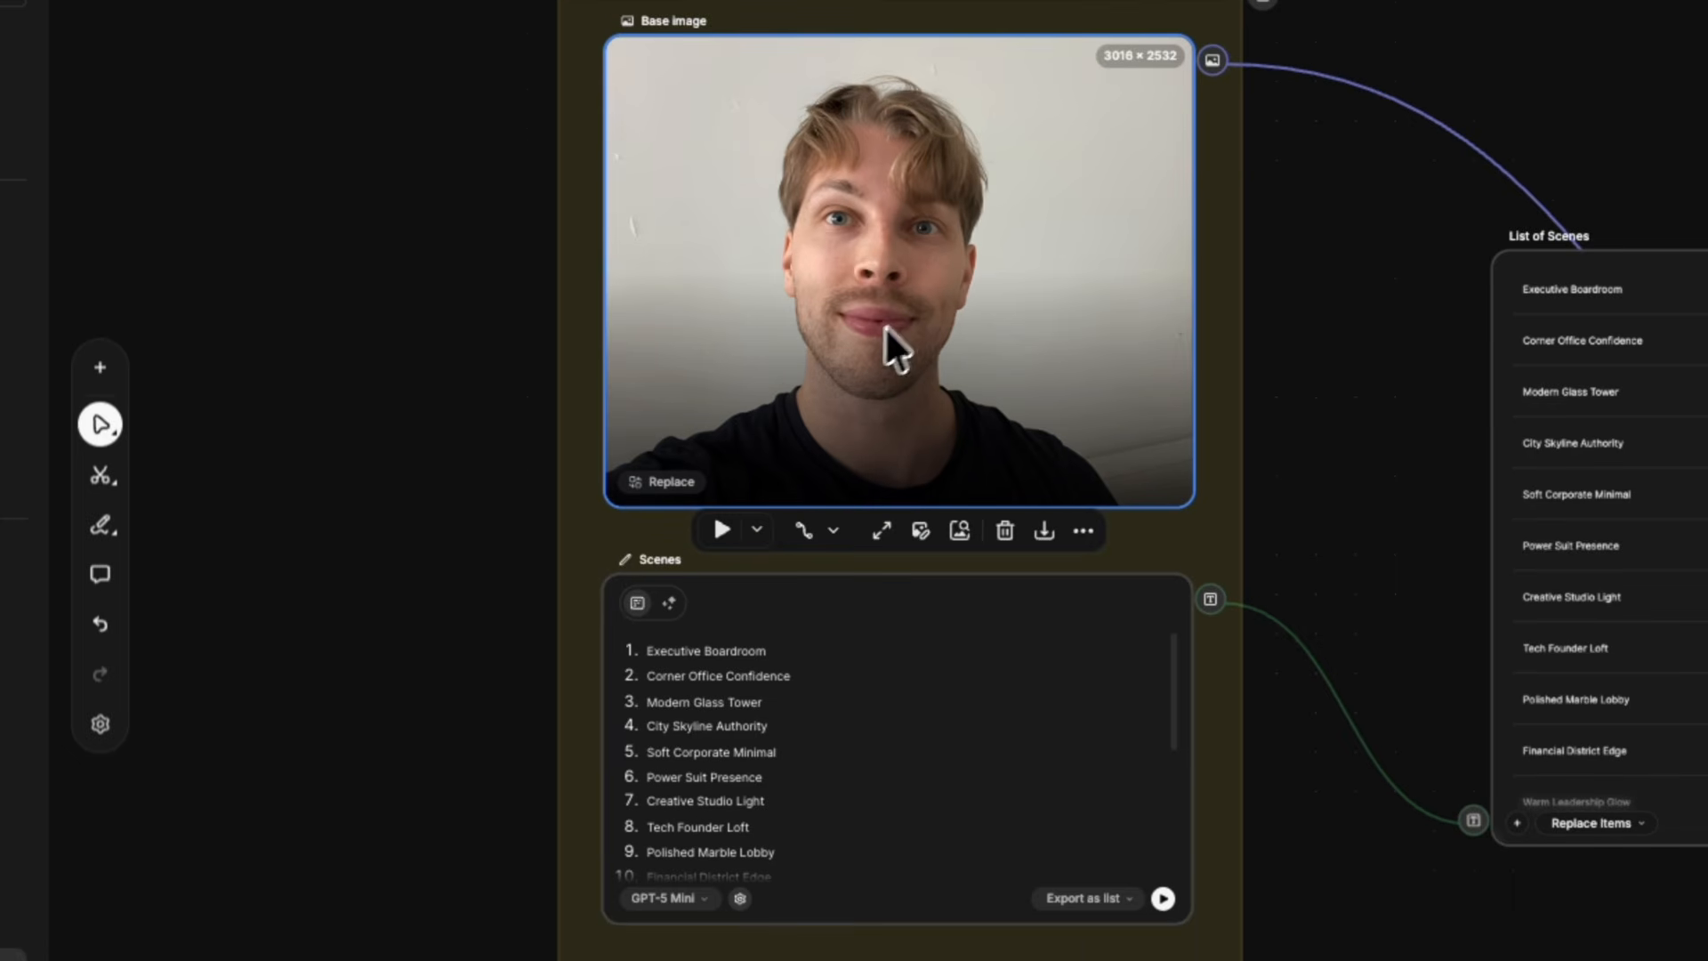
pyautogui.scroll(-1, 757, 676)
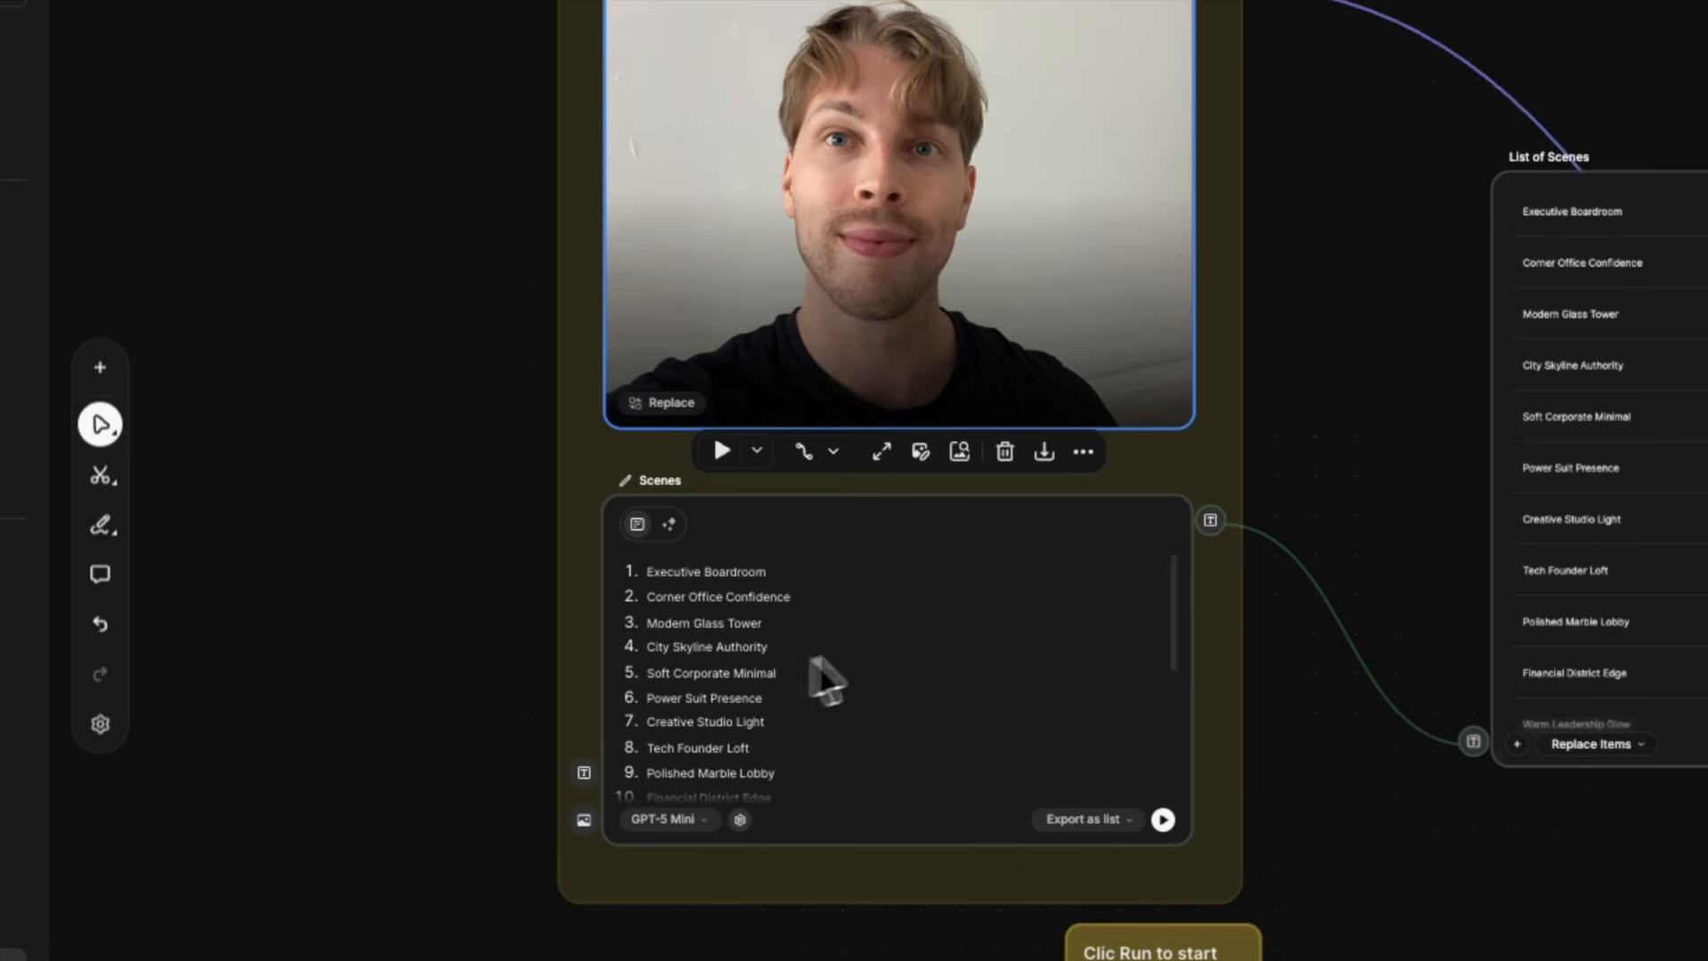
pyautogui.scroll(-1, 801, 679)
pyautogui.click(884, 579)
pyautogui.scroll(-3, 828, 601)
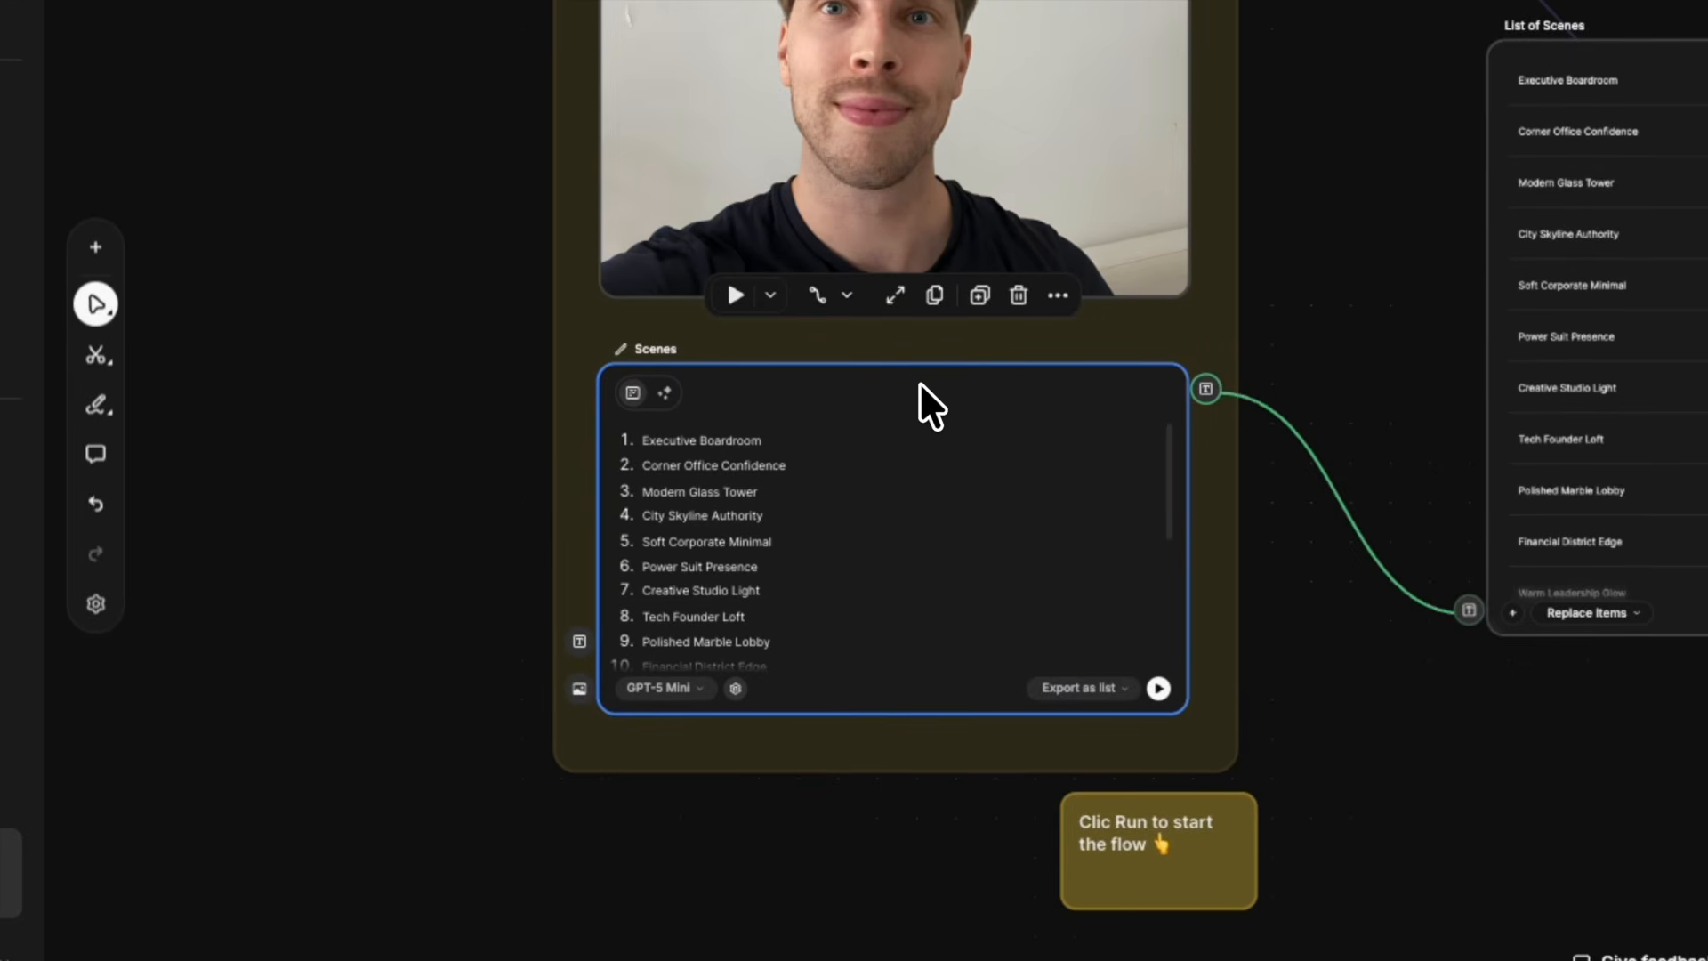
pyautogui.scroll(-10, 782, 499)
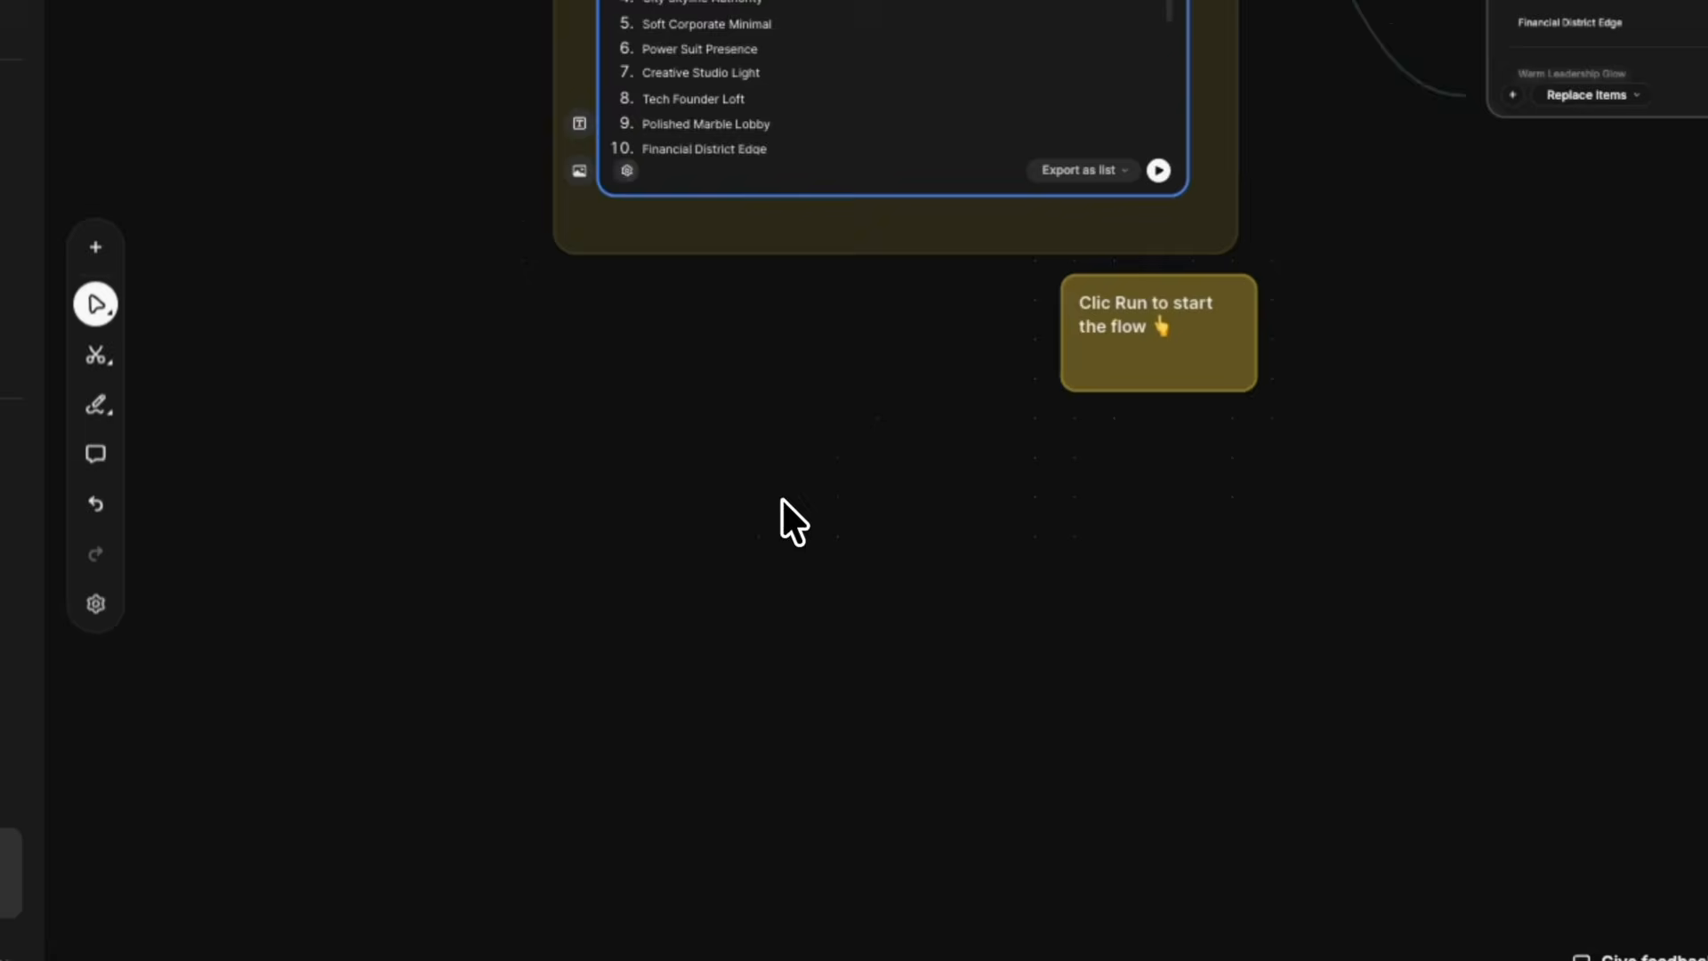
pyautogui.scroll(4, 801, 503)
pyautogui.scroll(4, 873, 511)
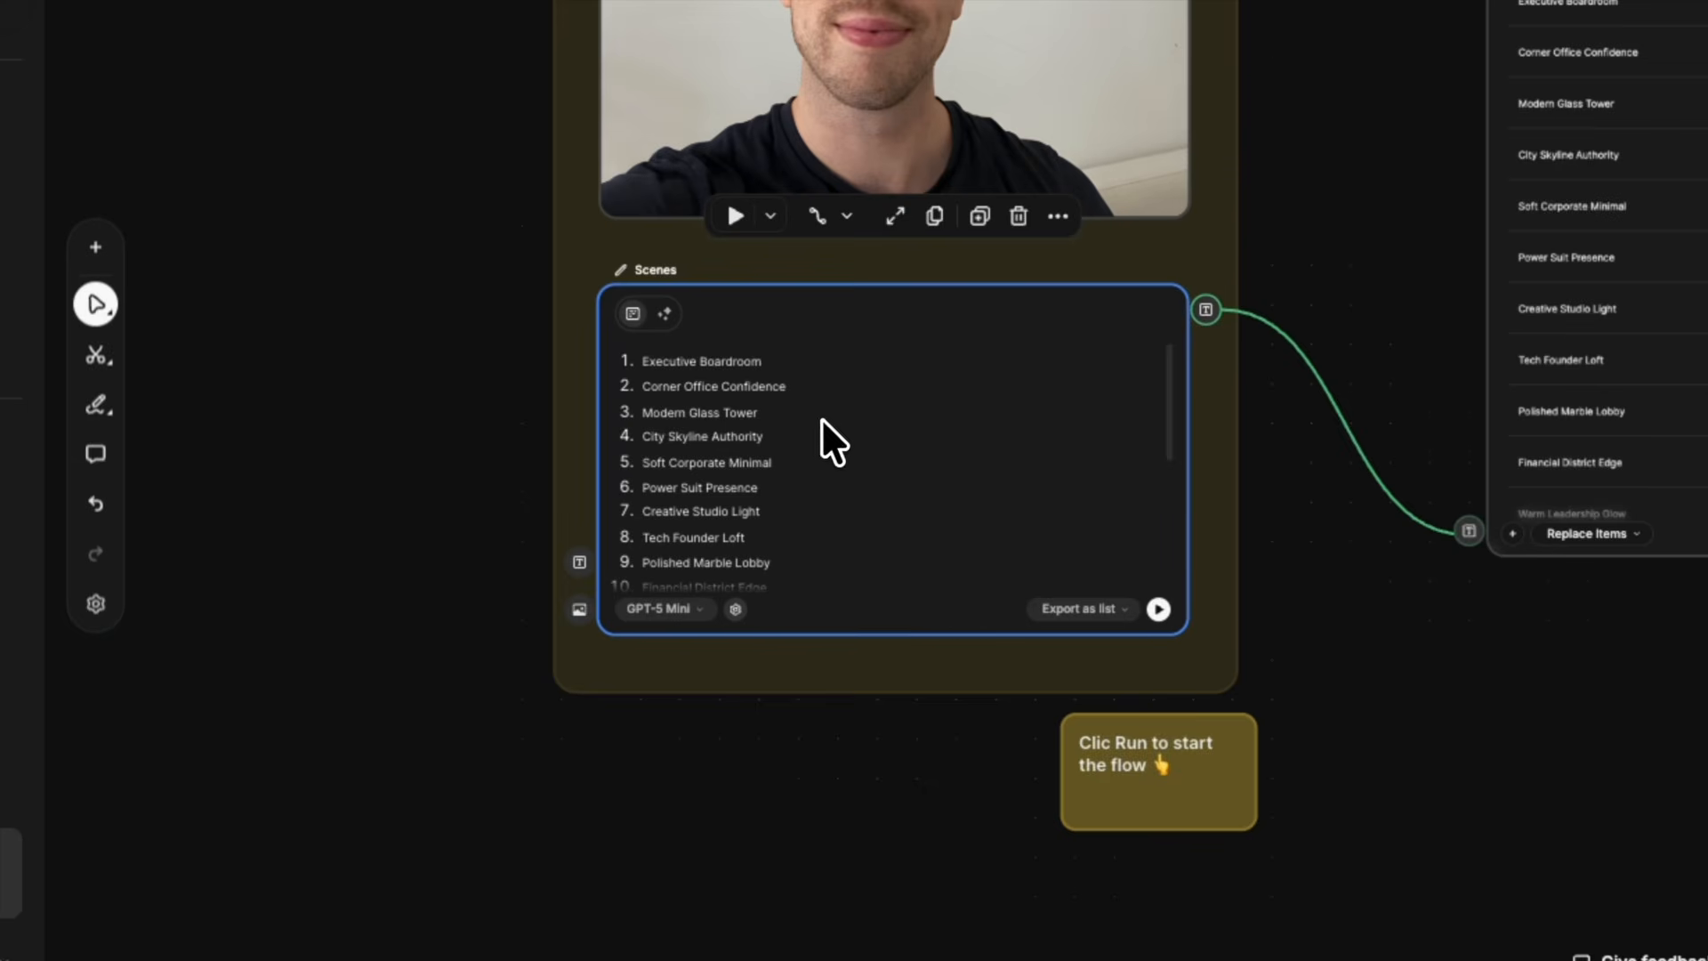
pyautogui.scroll(-5, 861, 401)
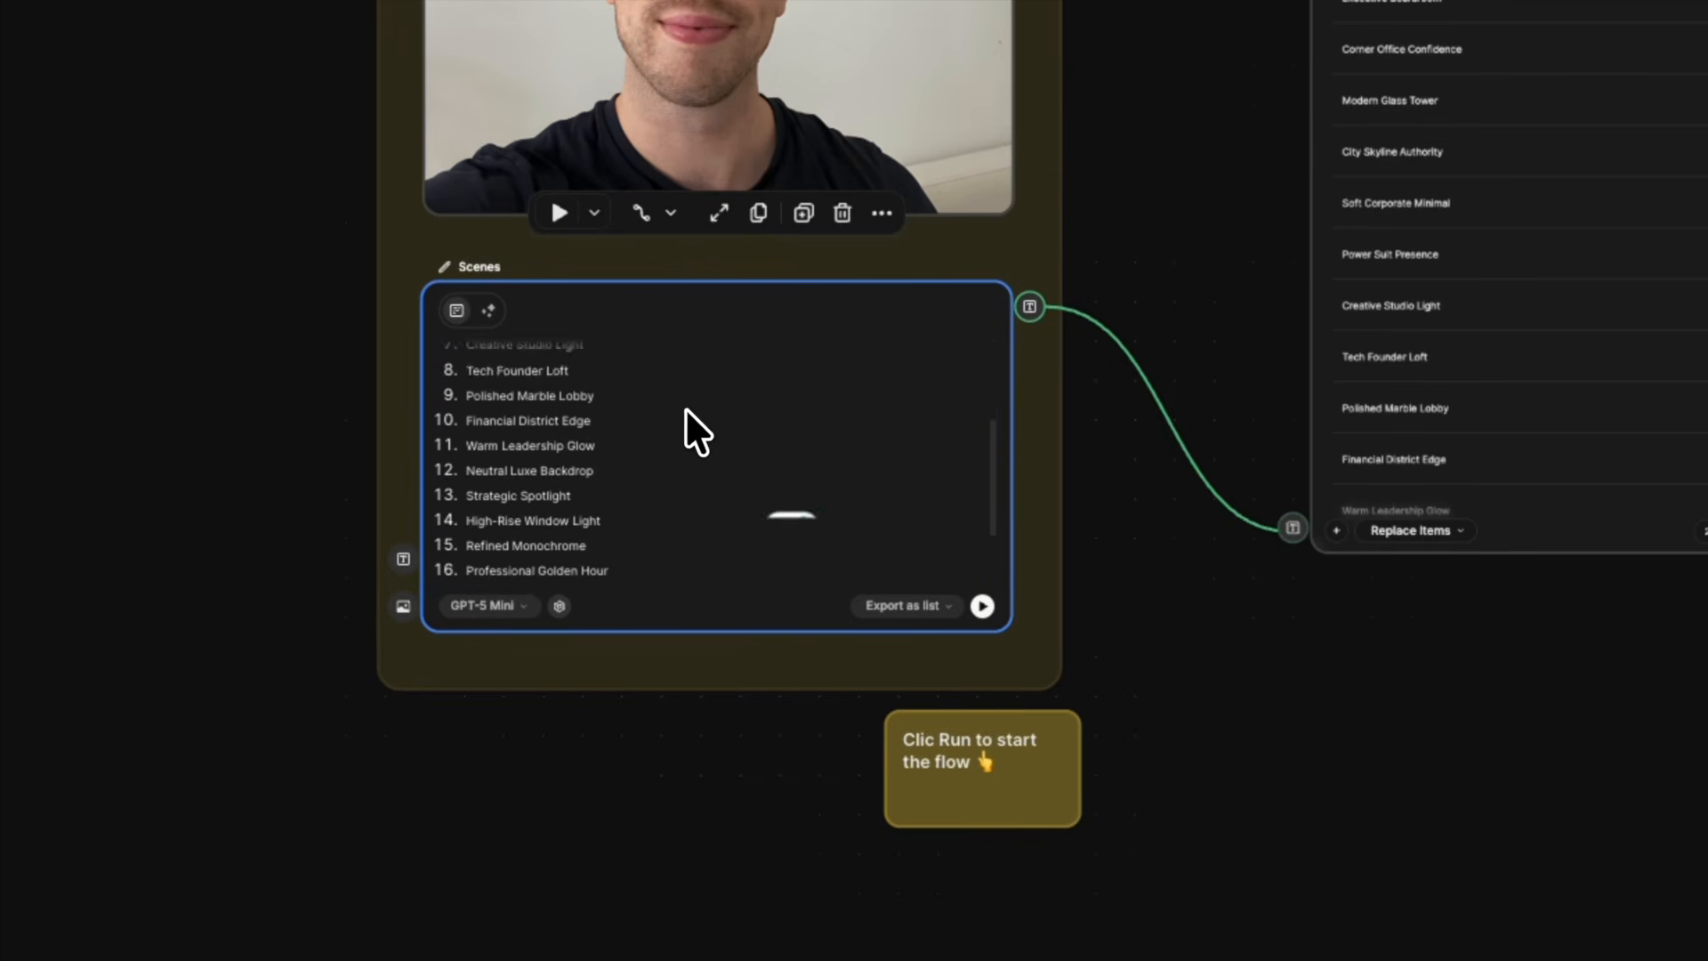
pyautogui.scroll(-2, 685, 408)
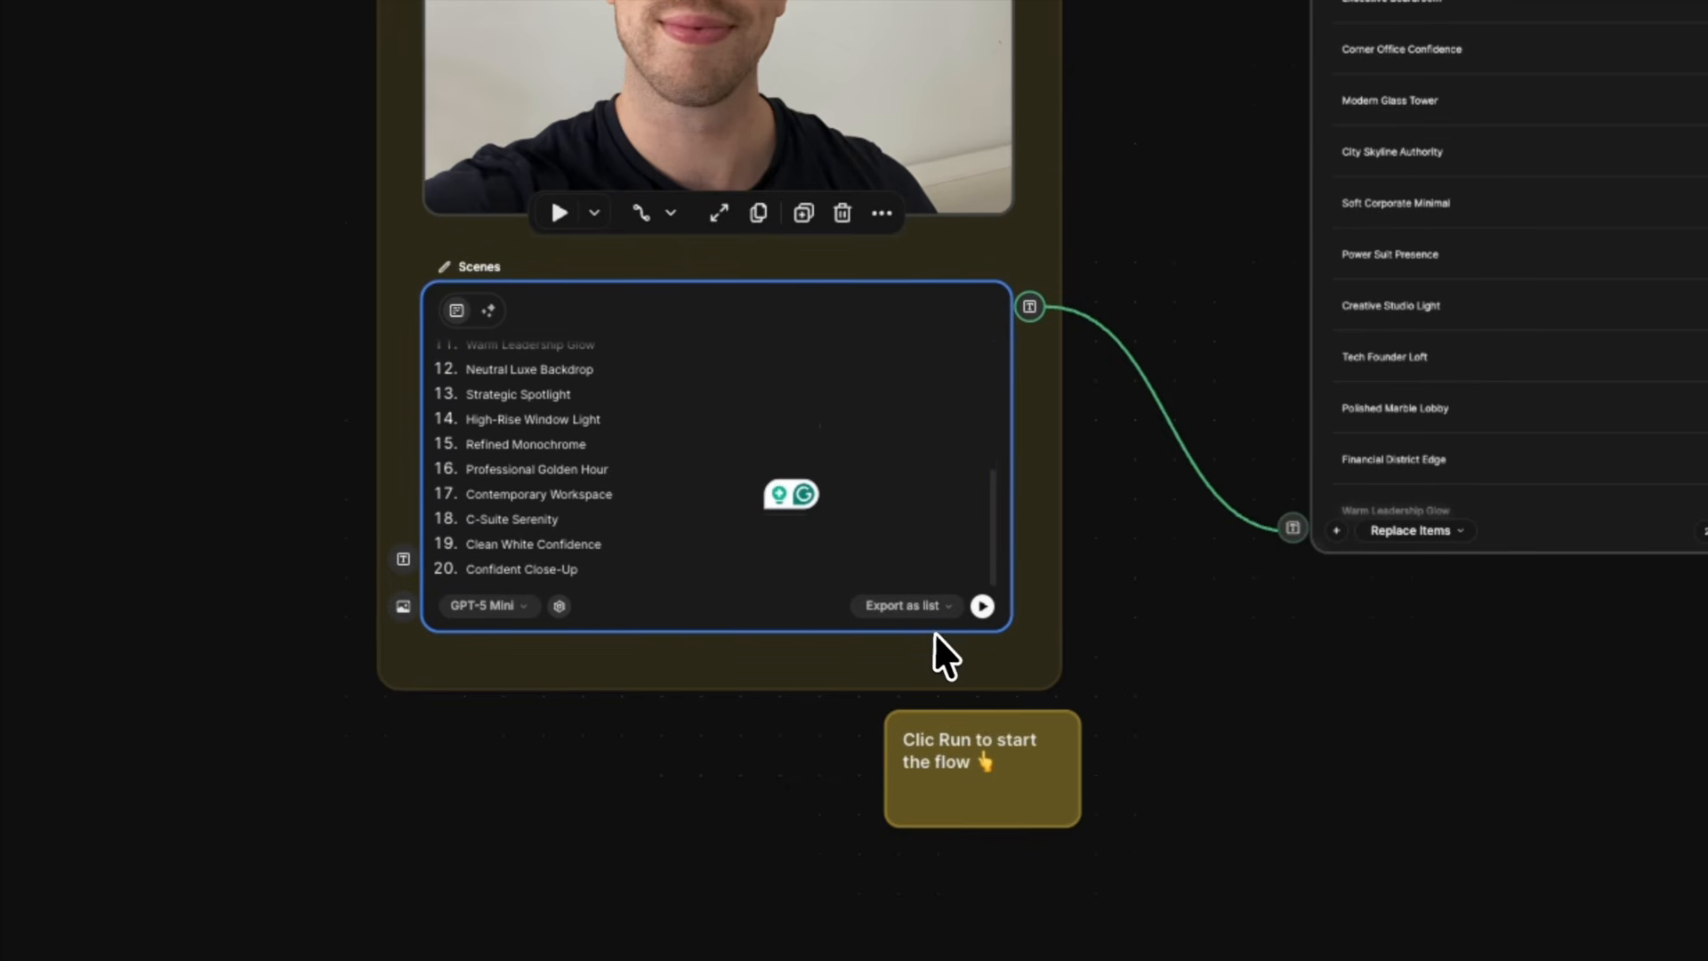
# Step: View the Scenes node's output format options, close them without a change, and reselect the node
pyautogui.click(914, 610)
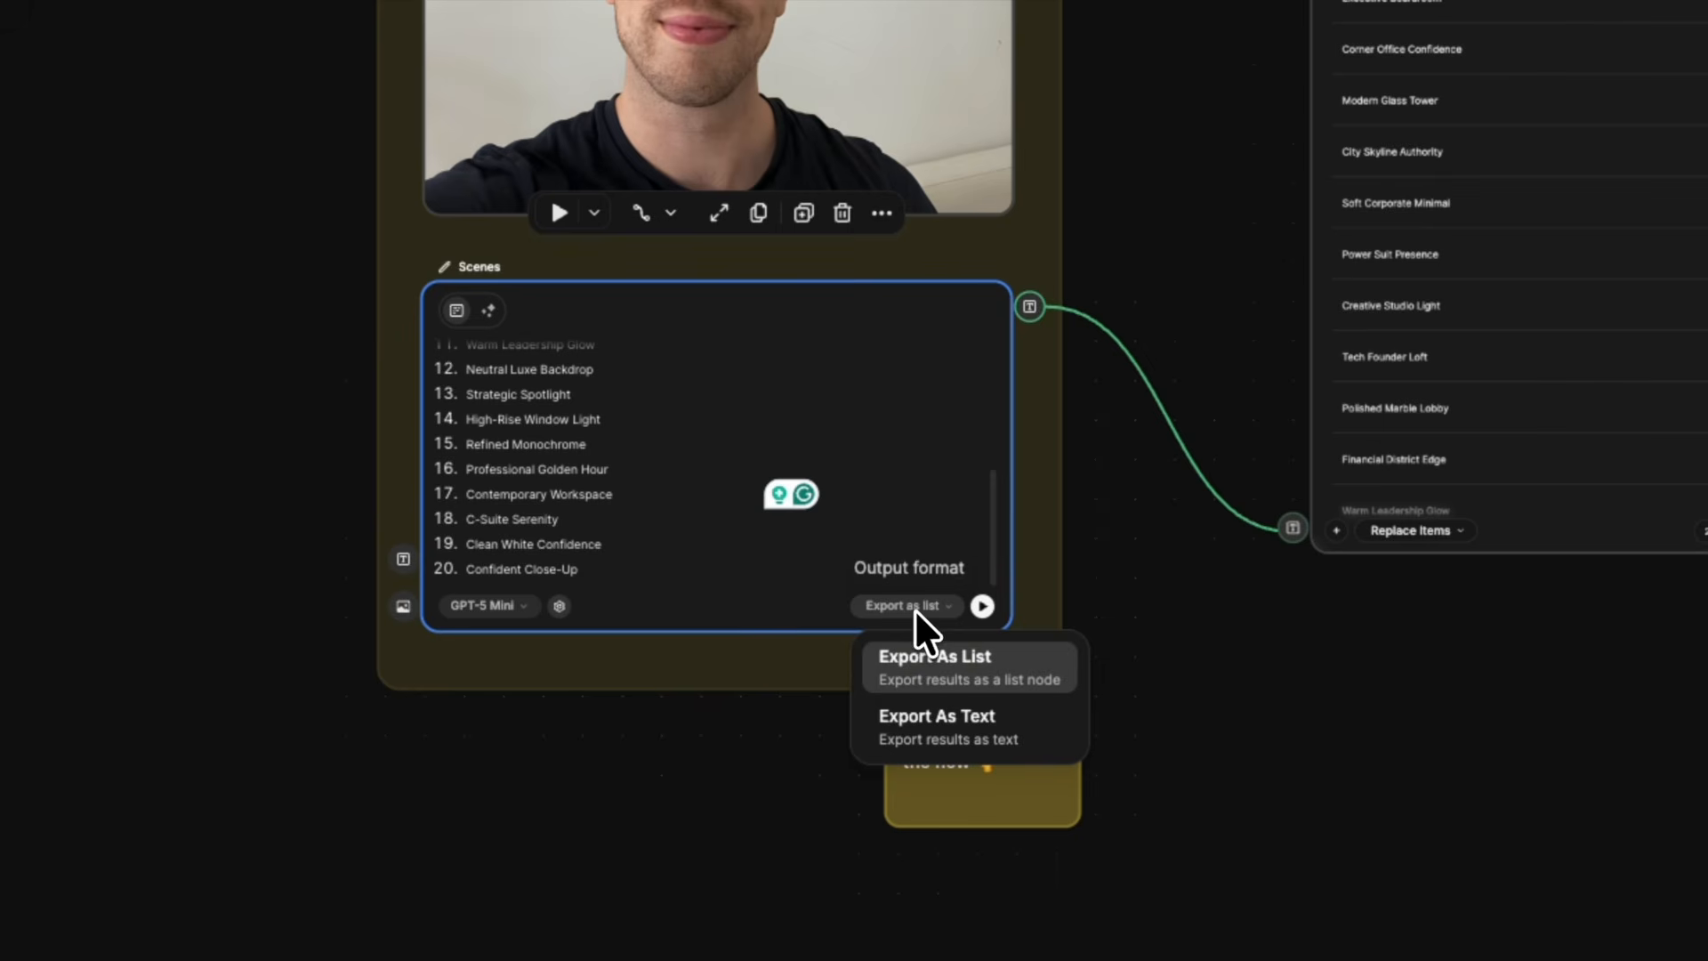
pyautogui.click(750, 653)
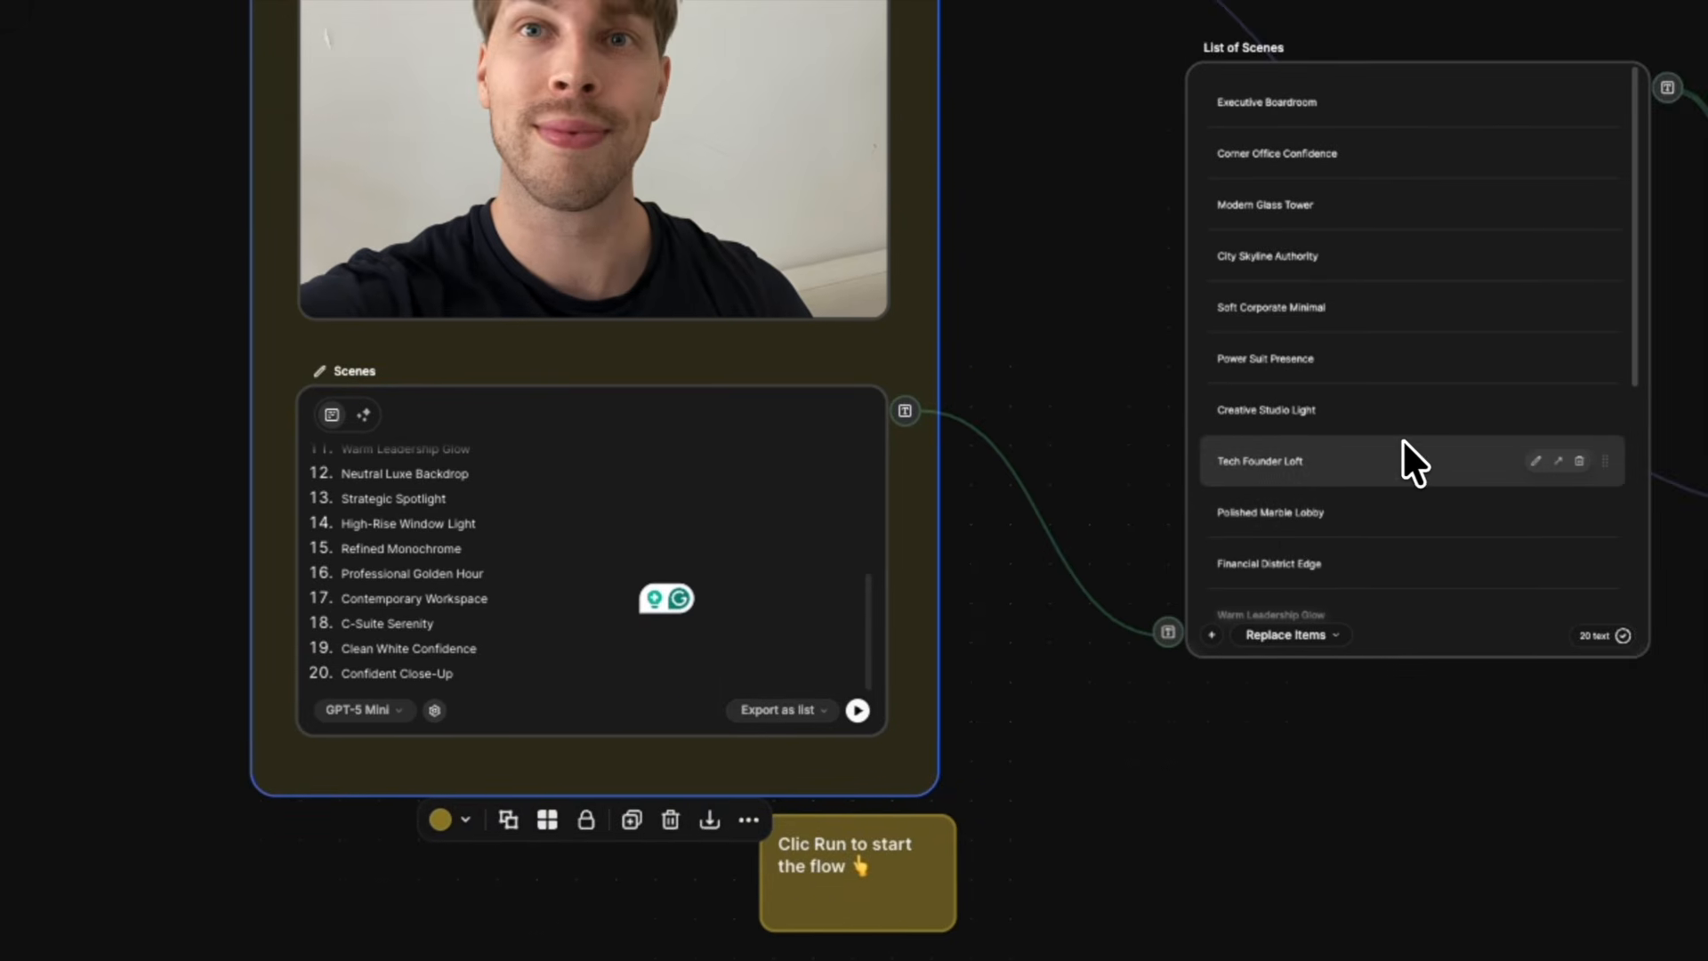
pyautogui.click(463, 652)
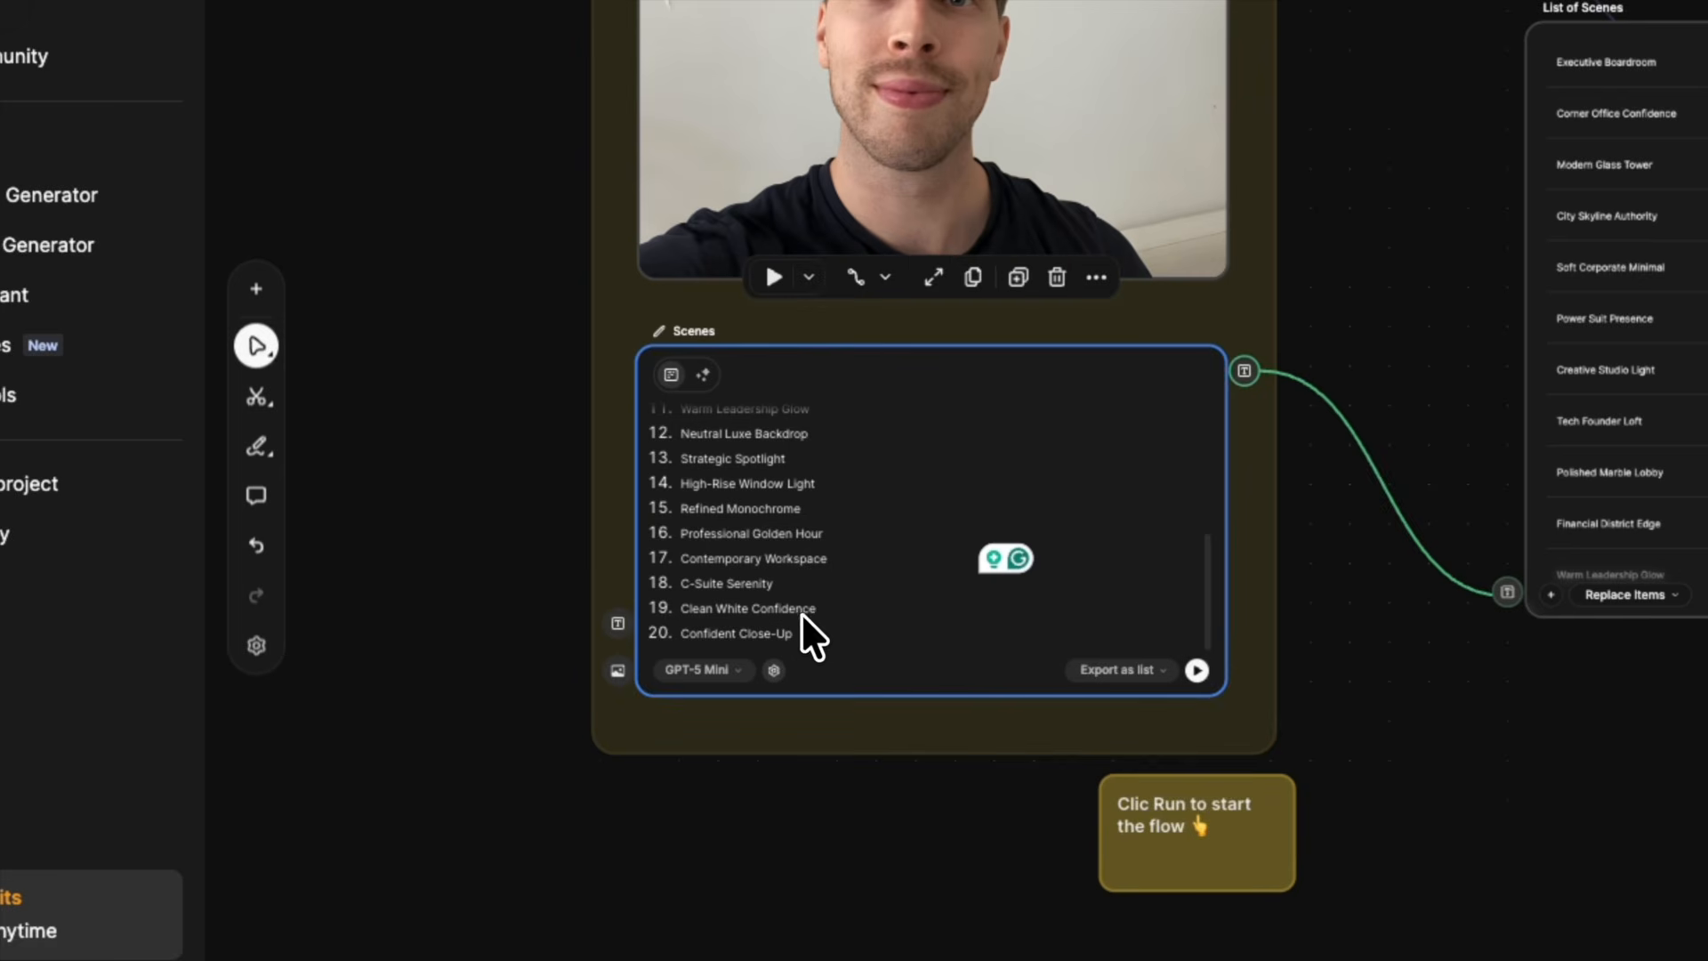
# Step: Compare the Scenes node's numbered text with the connected List of Scenes node and read through the list entries
pyautogui.scroll(5, 800, 489)
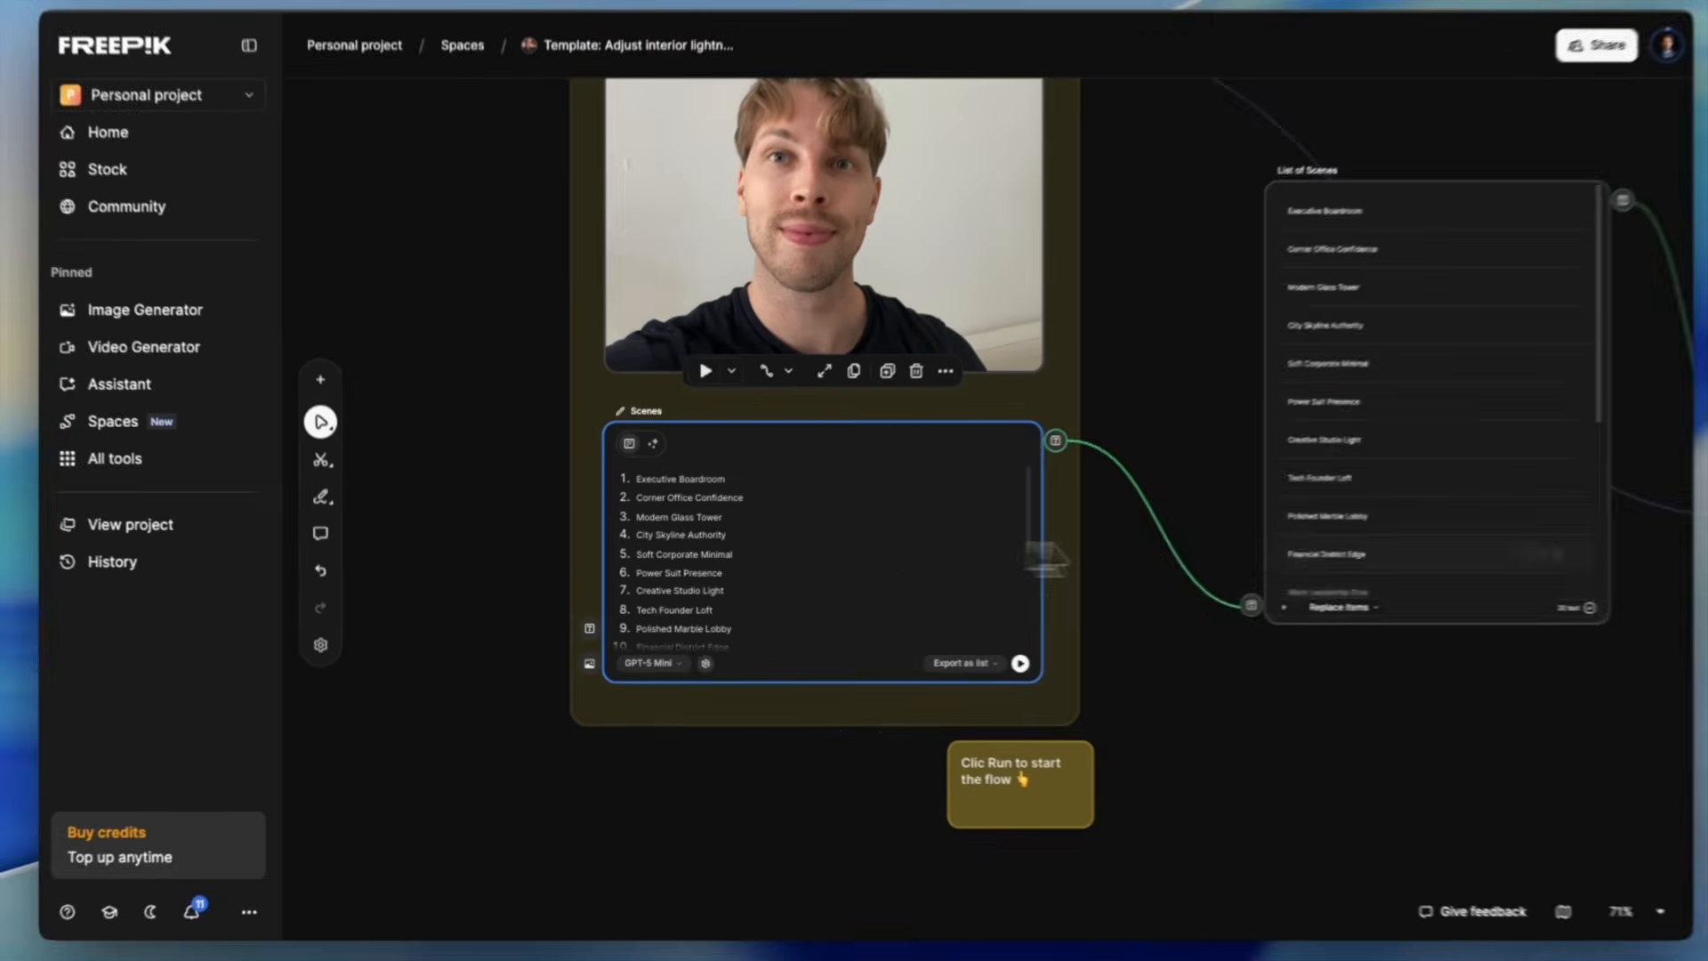
pyautogui.hscroll(5, 1553, 508)
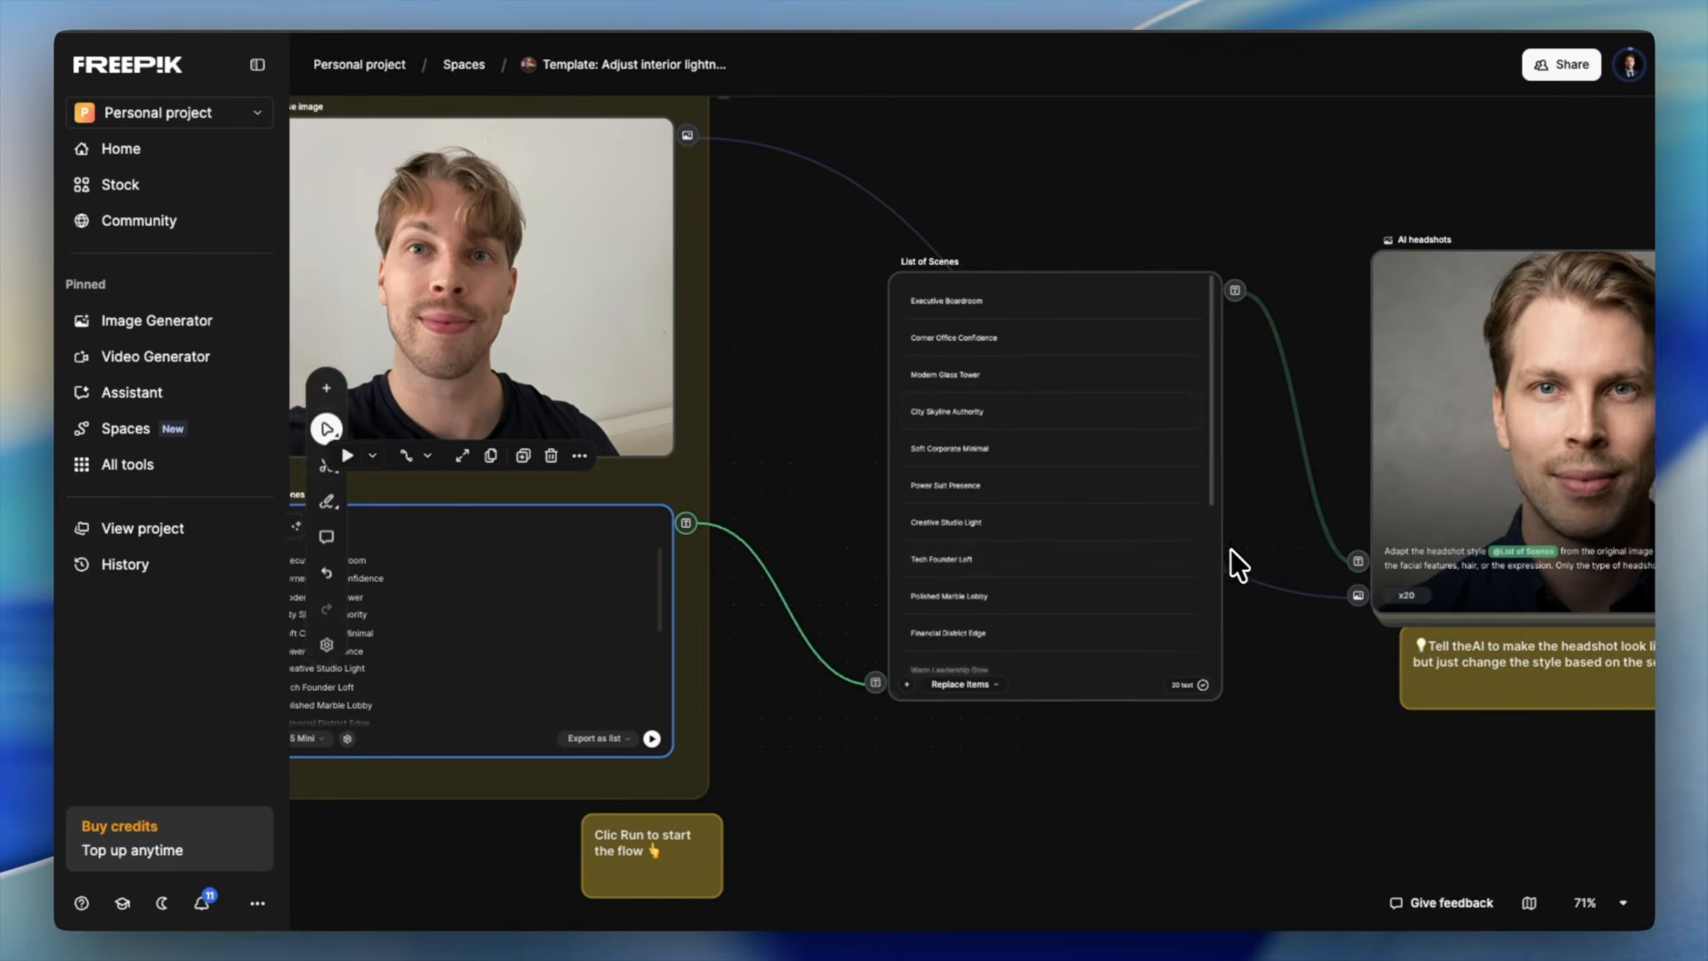
pyautogui.hscroll(2, 1233, 549)
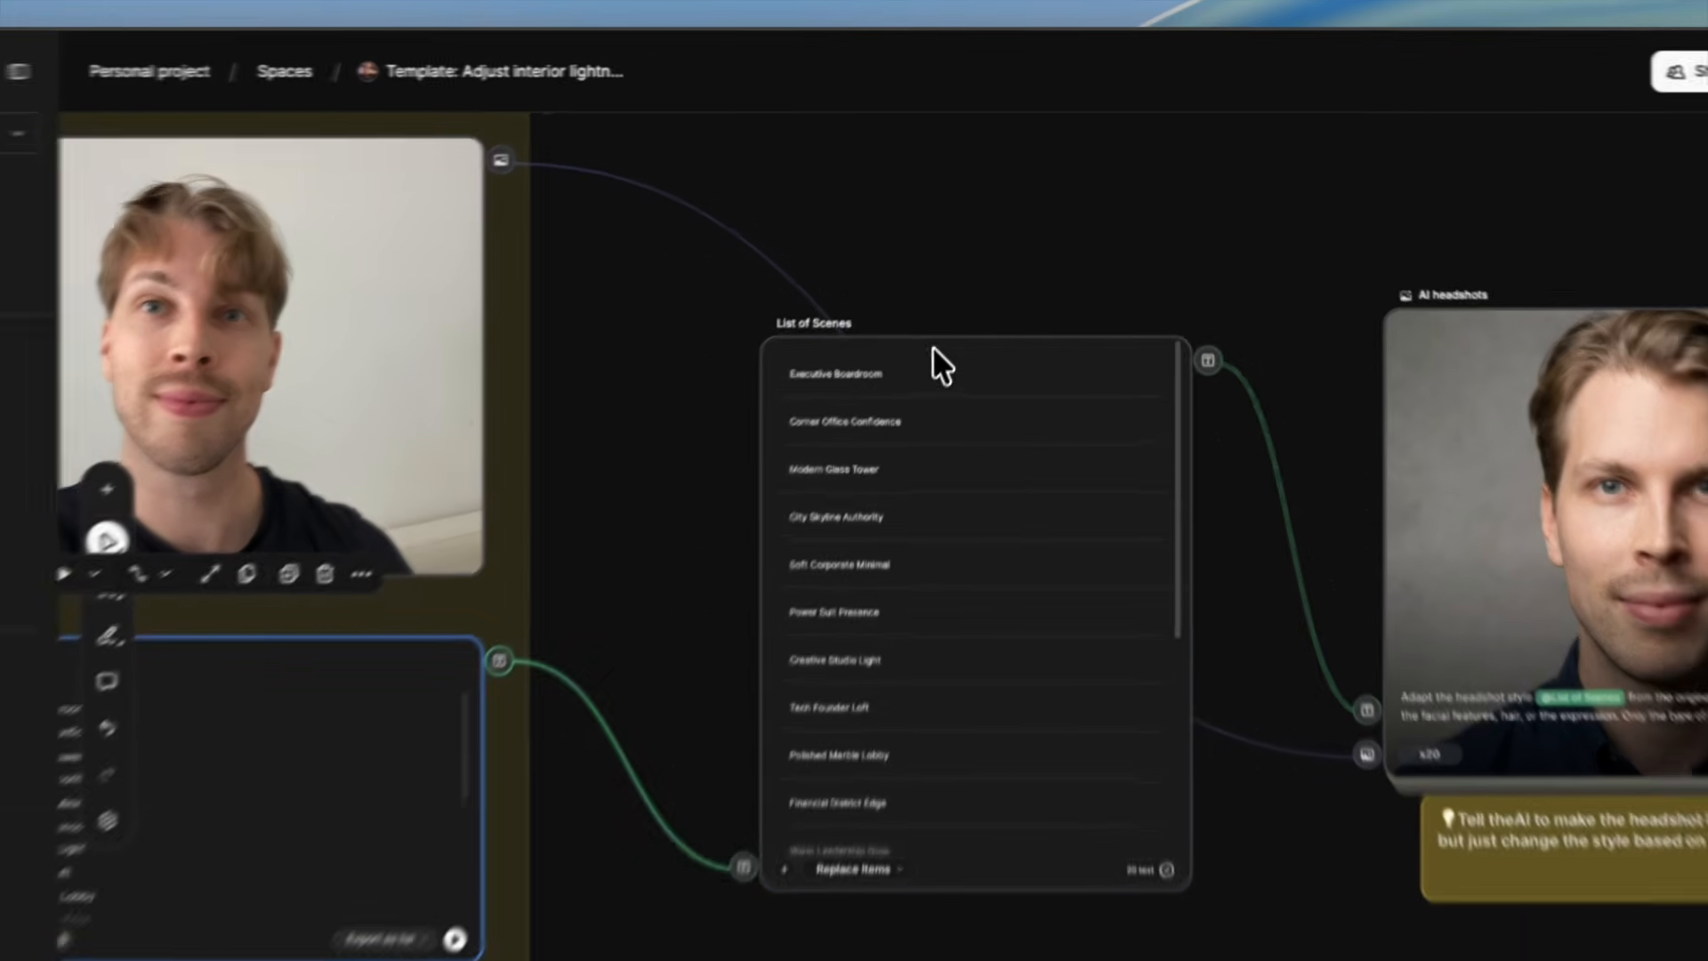
pyautogui.click(969, 290)
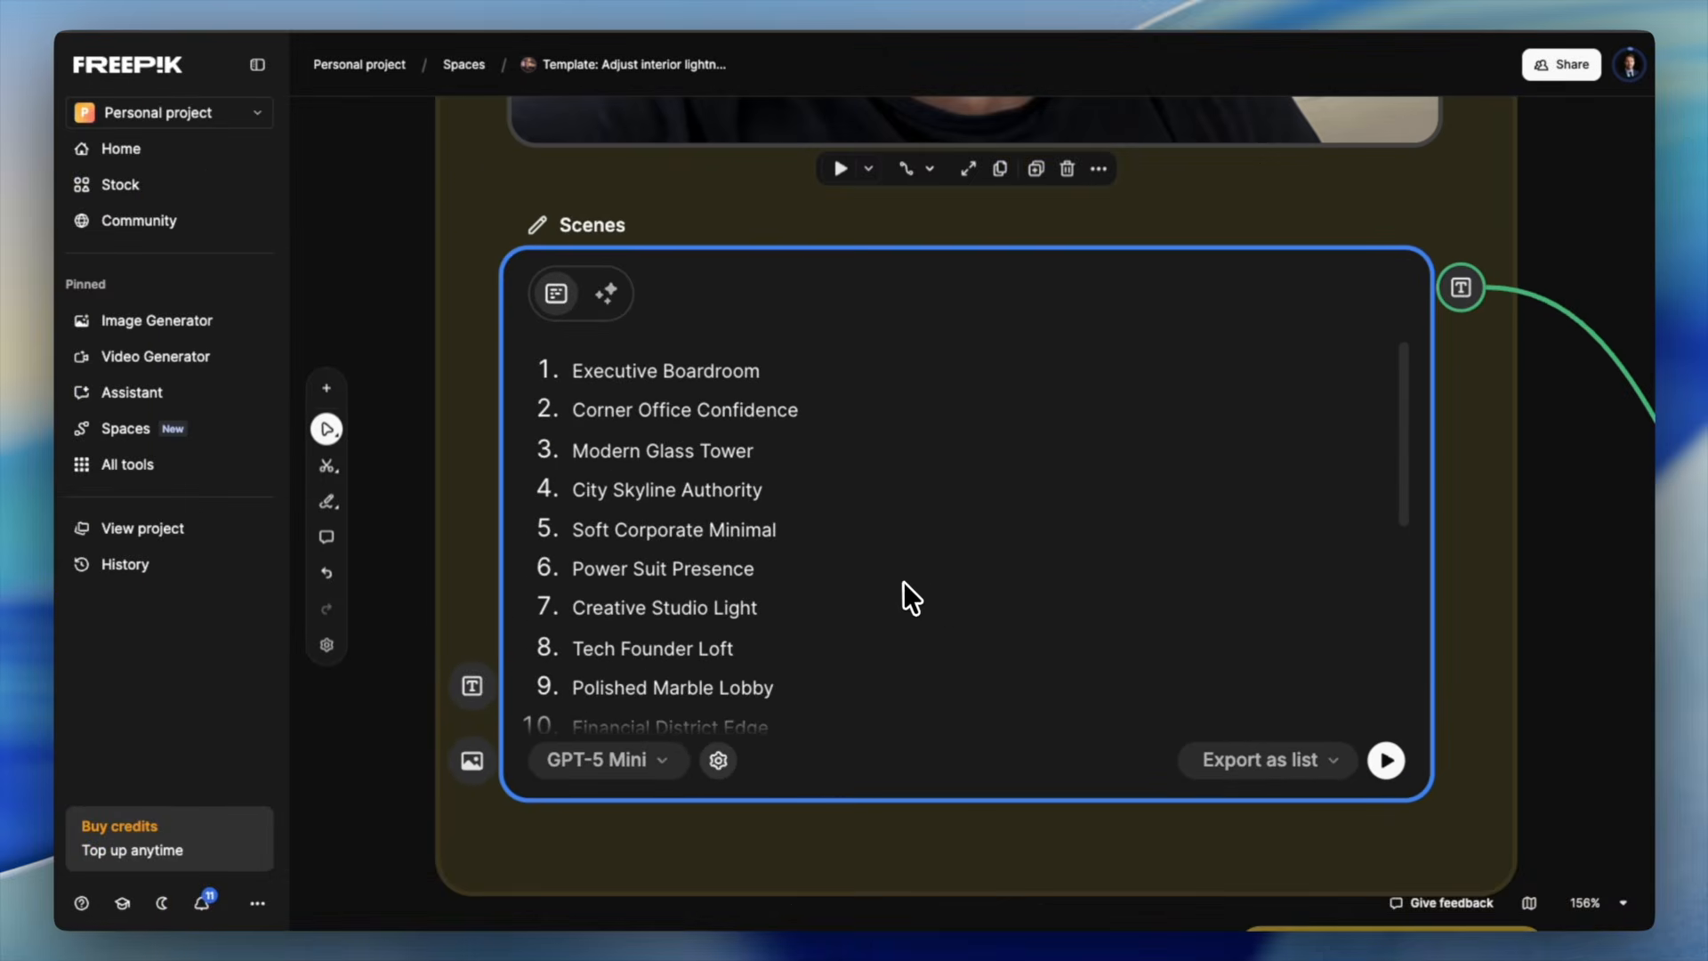
pyautogui.scroll(-5, 904, 580)
pyautogui.hscroll(5, 904, 580)
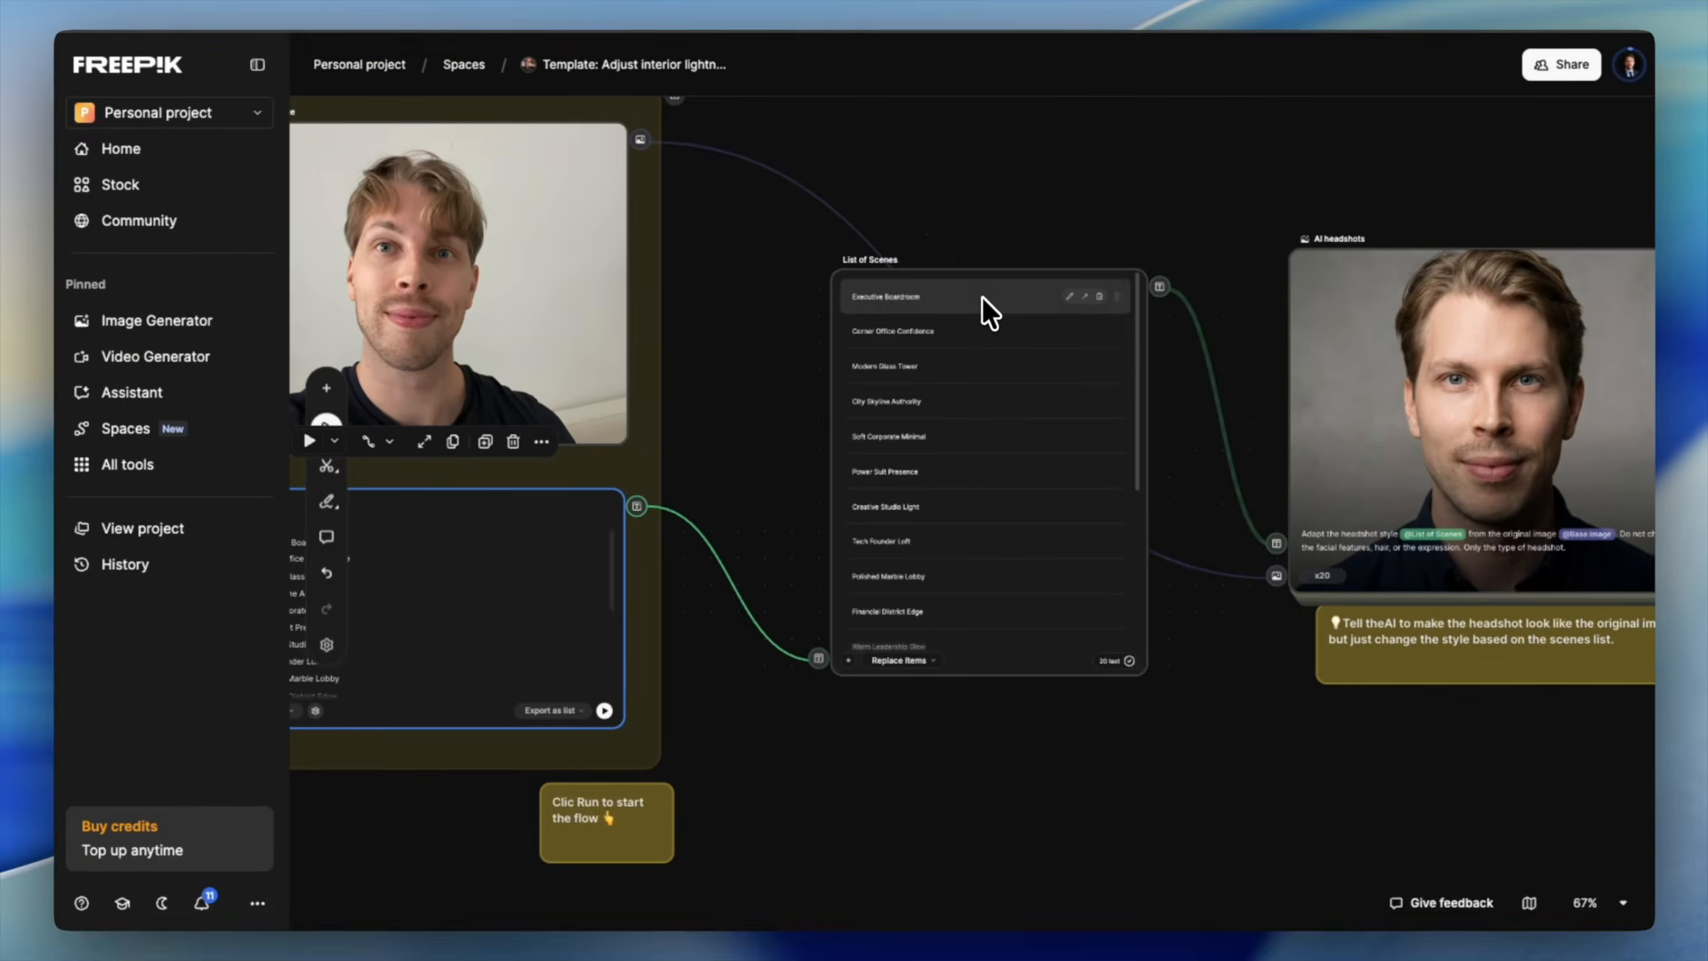
pyautogui.scroll(-5, 956, 391)
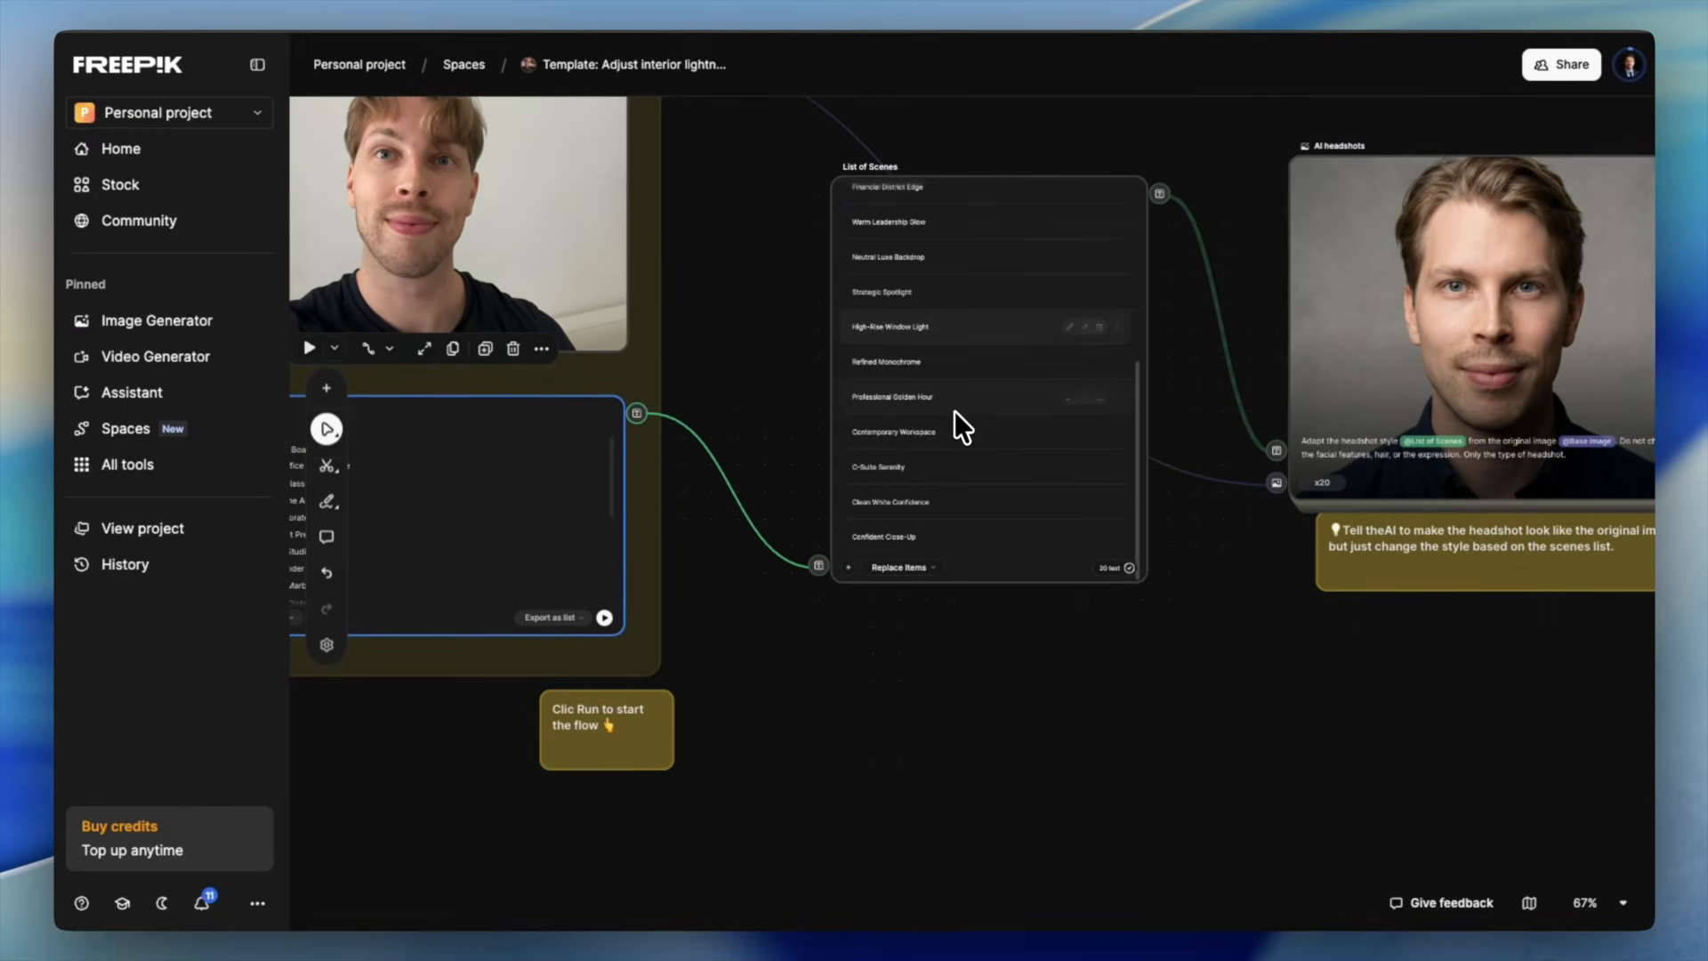
pyautogui.scroll(3, 957, 445)
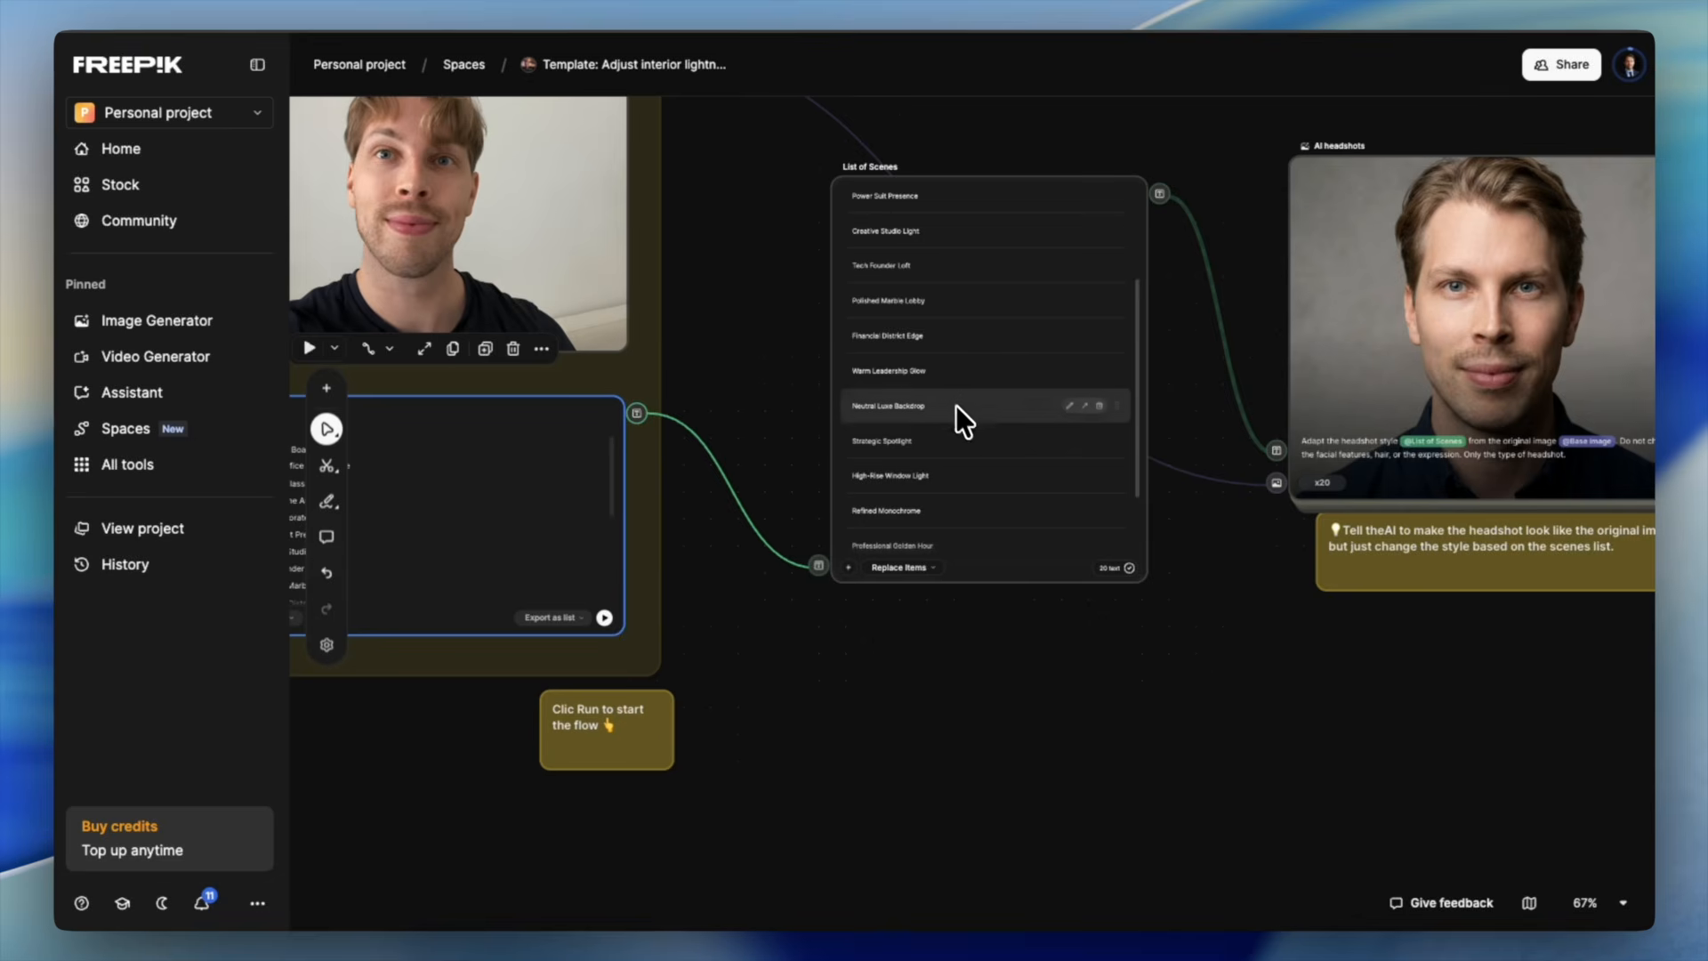
# Step: Trace the AI headshots node's inputs back to the List of Scenes and the Base image node
pyautogui.hscroll(6, 957, 398)
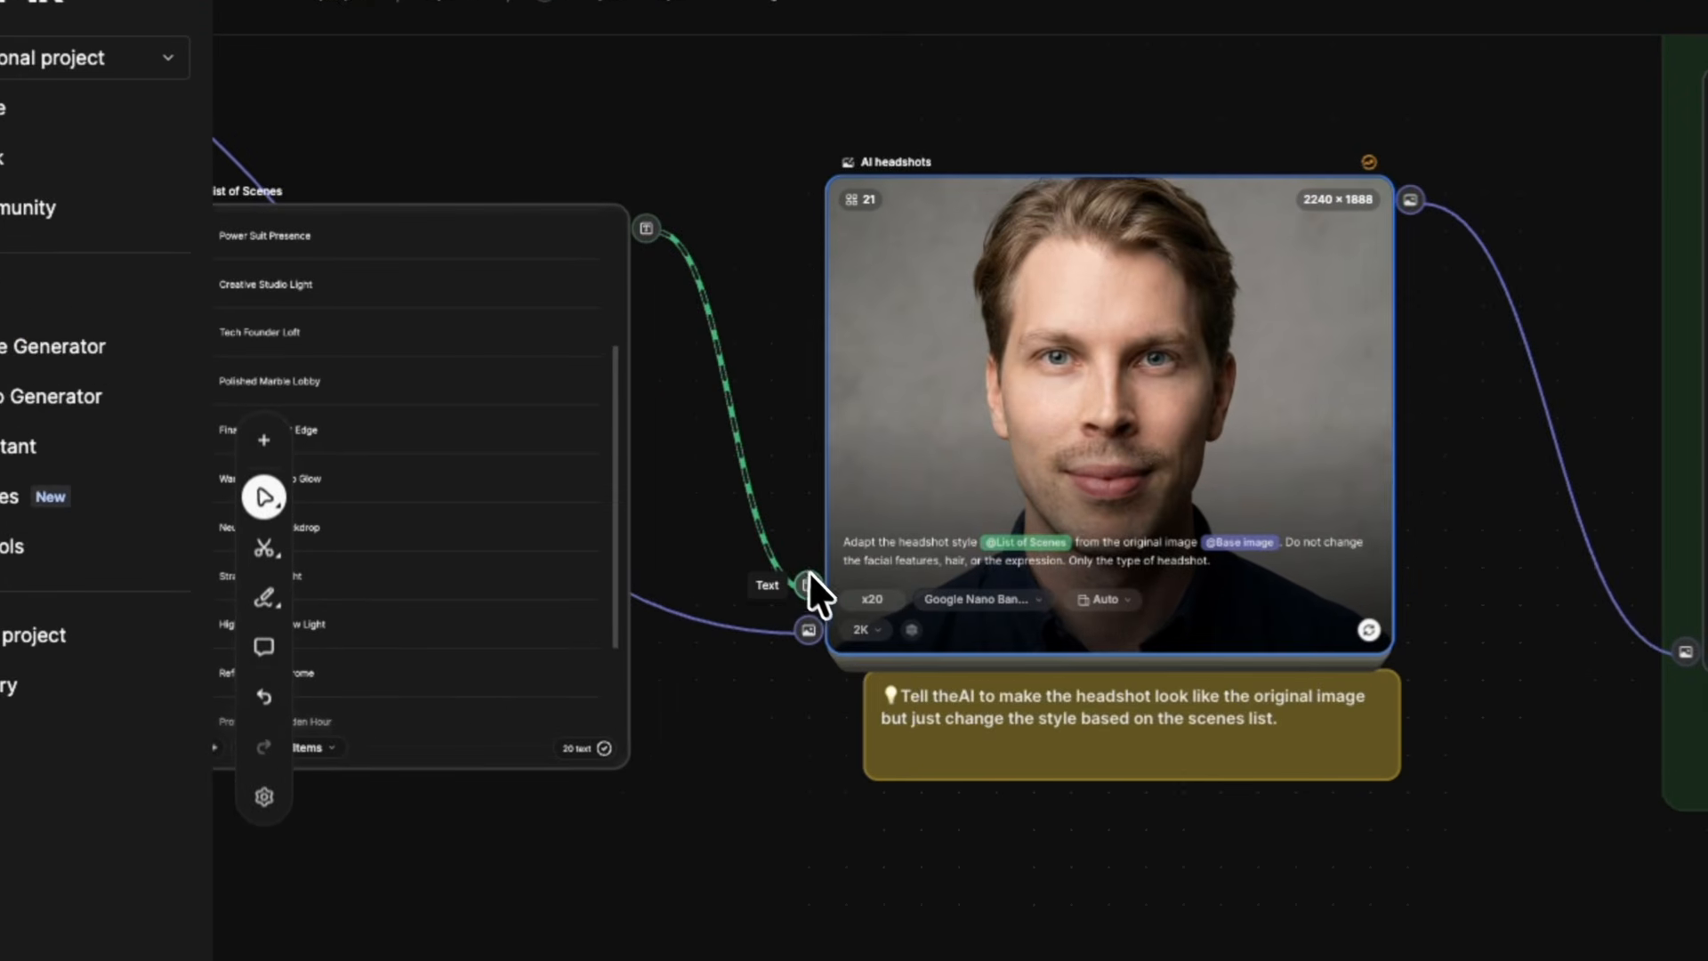
pyautogui.hscroll(-5, 818, 580)
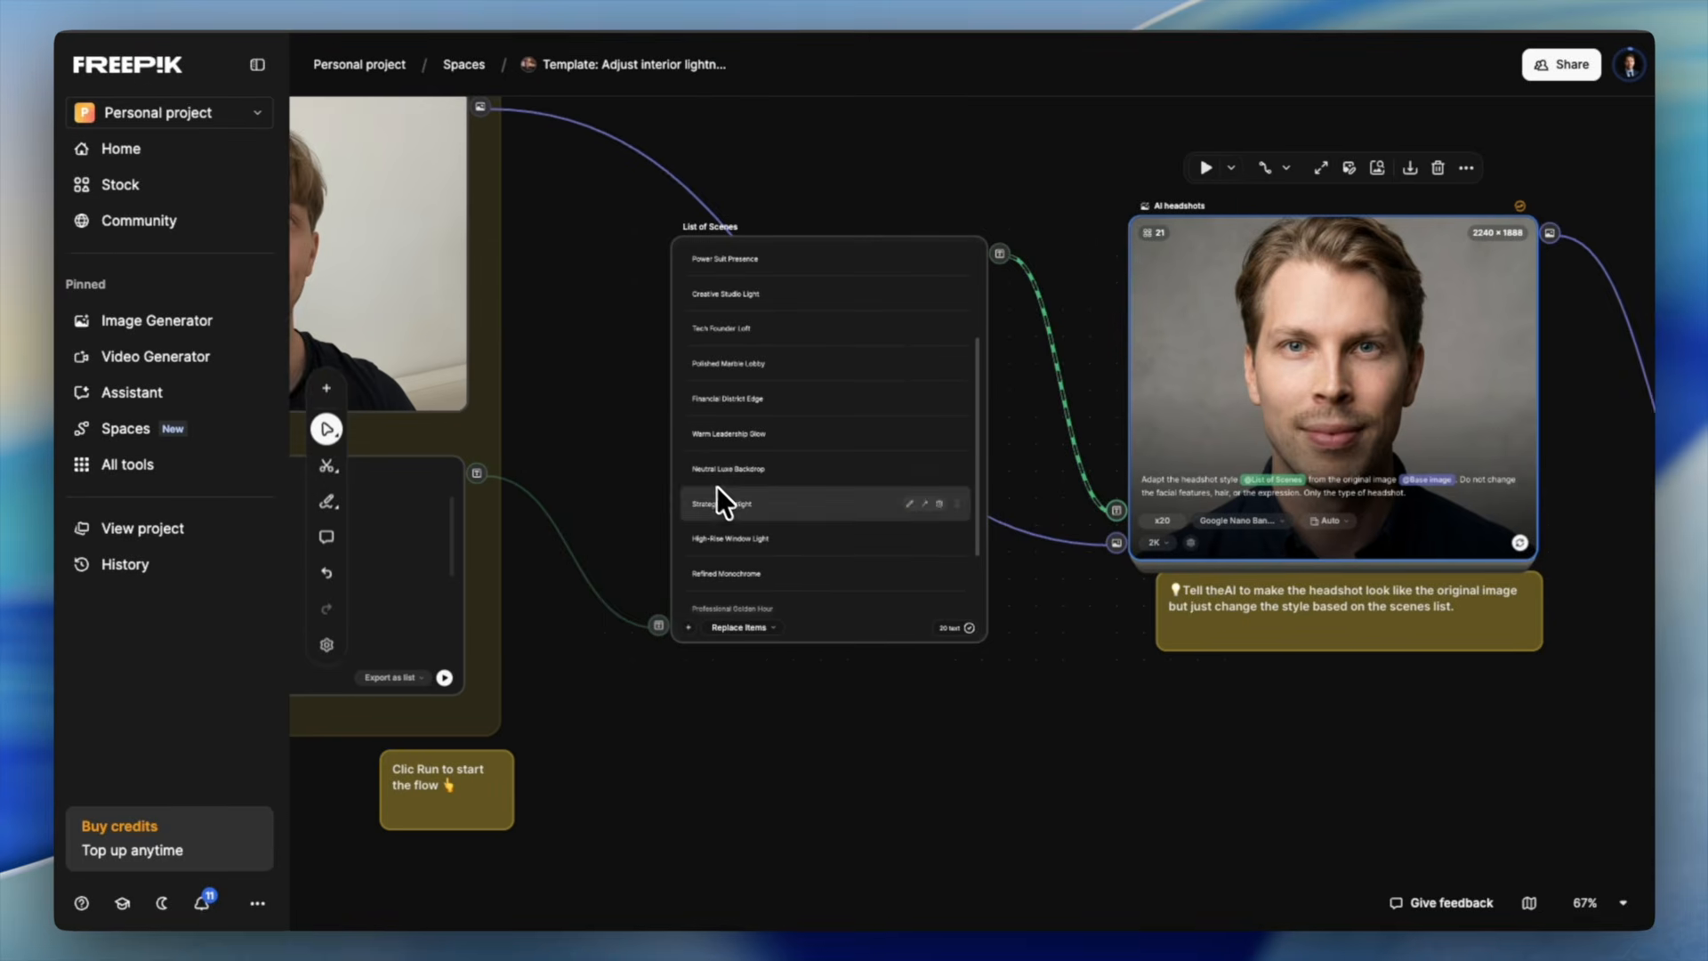
pyautogui.hscroll(-5, 534, 337)
pyautogui.click(512, 271)
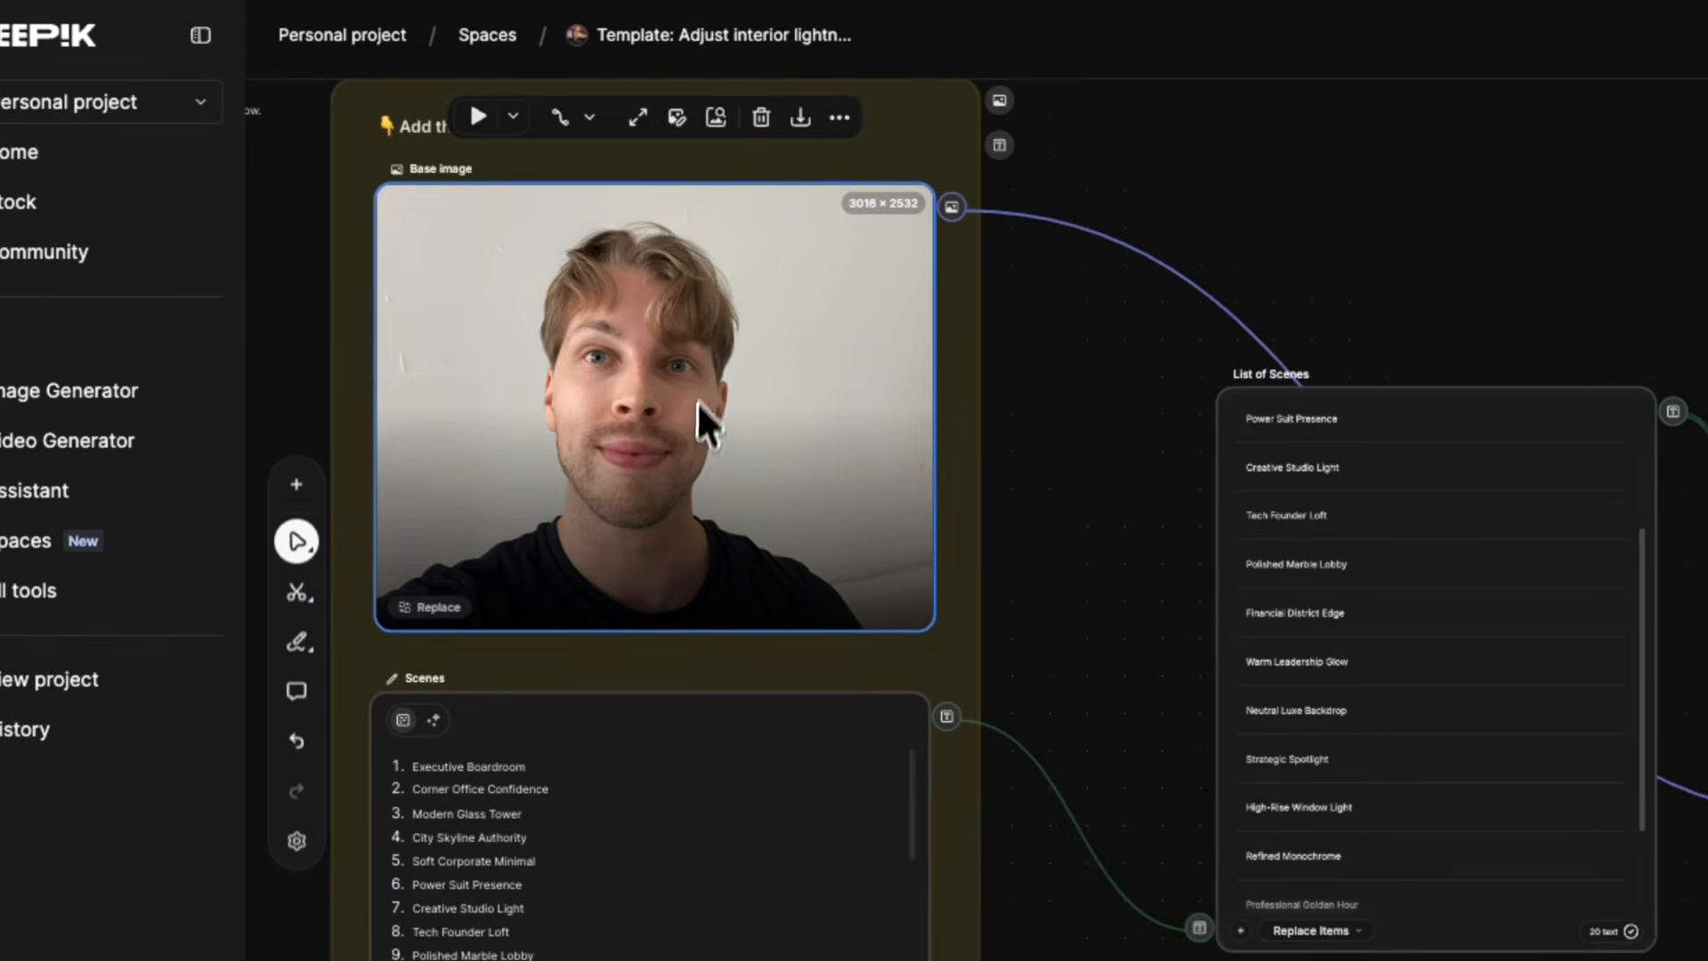
pyautogui.hscroll(7, 701, 405)
pyautogui.click(993, 445)
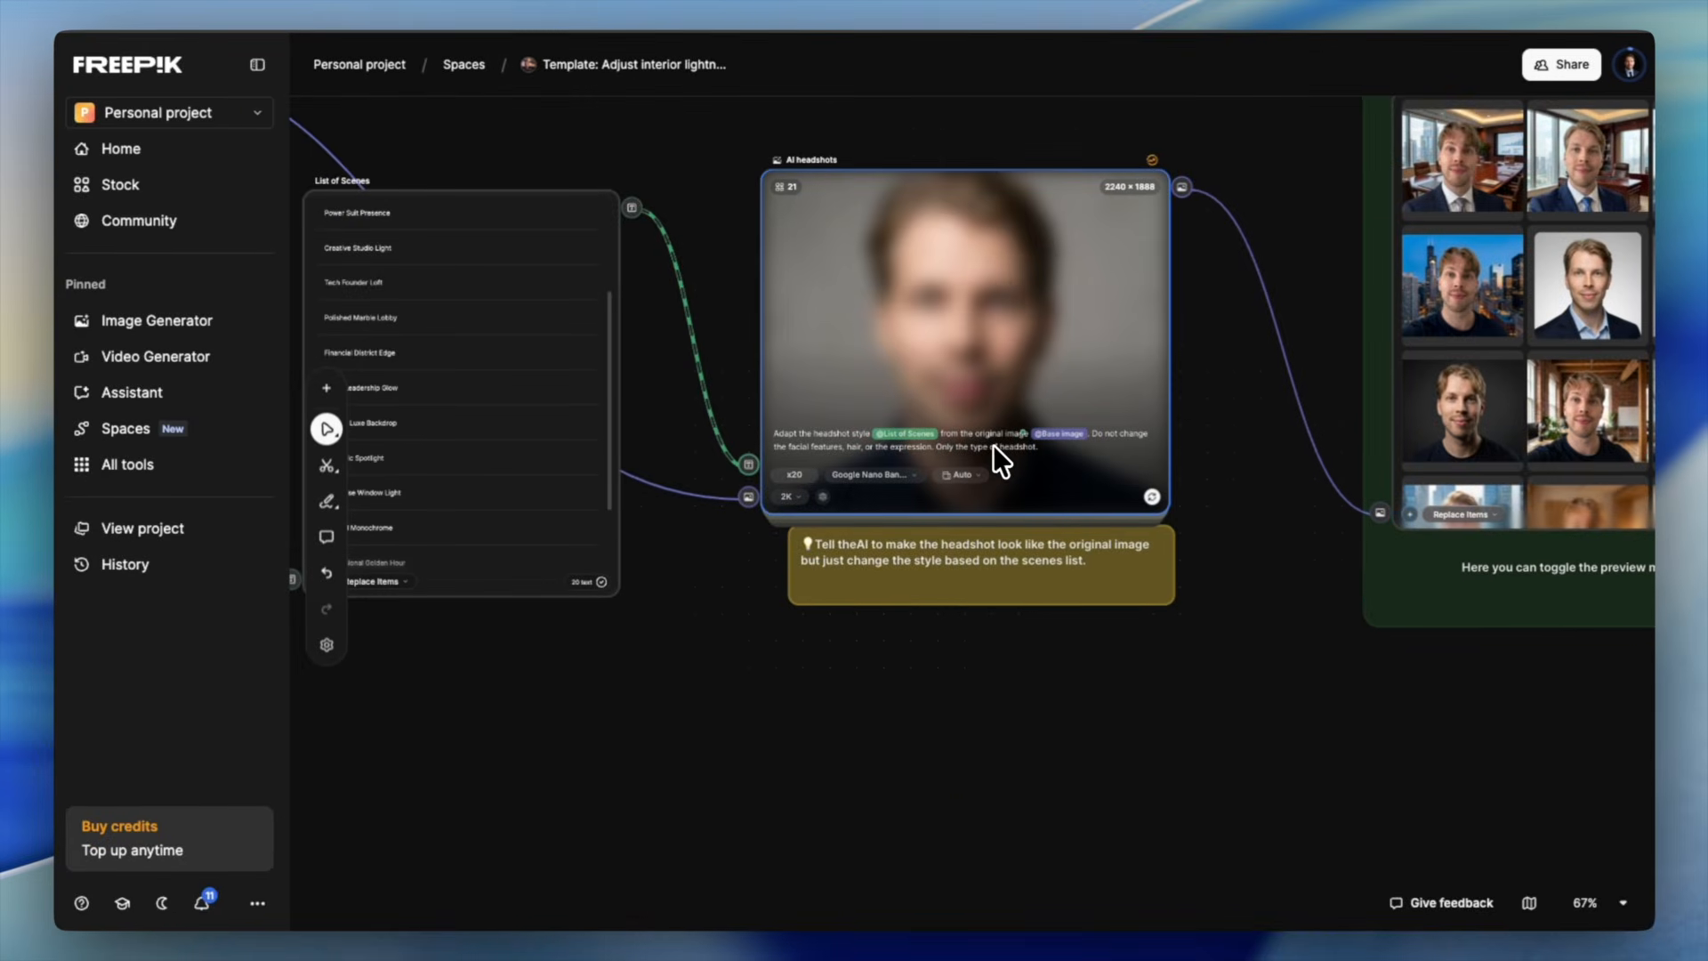
pyautogui.doubleClick(965, 376)
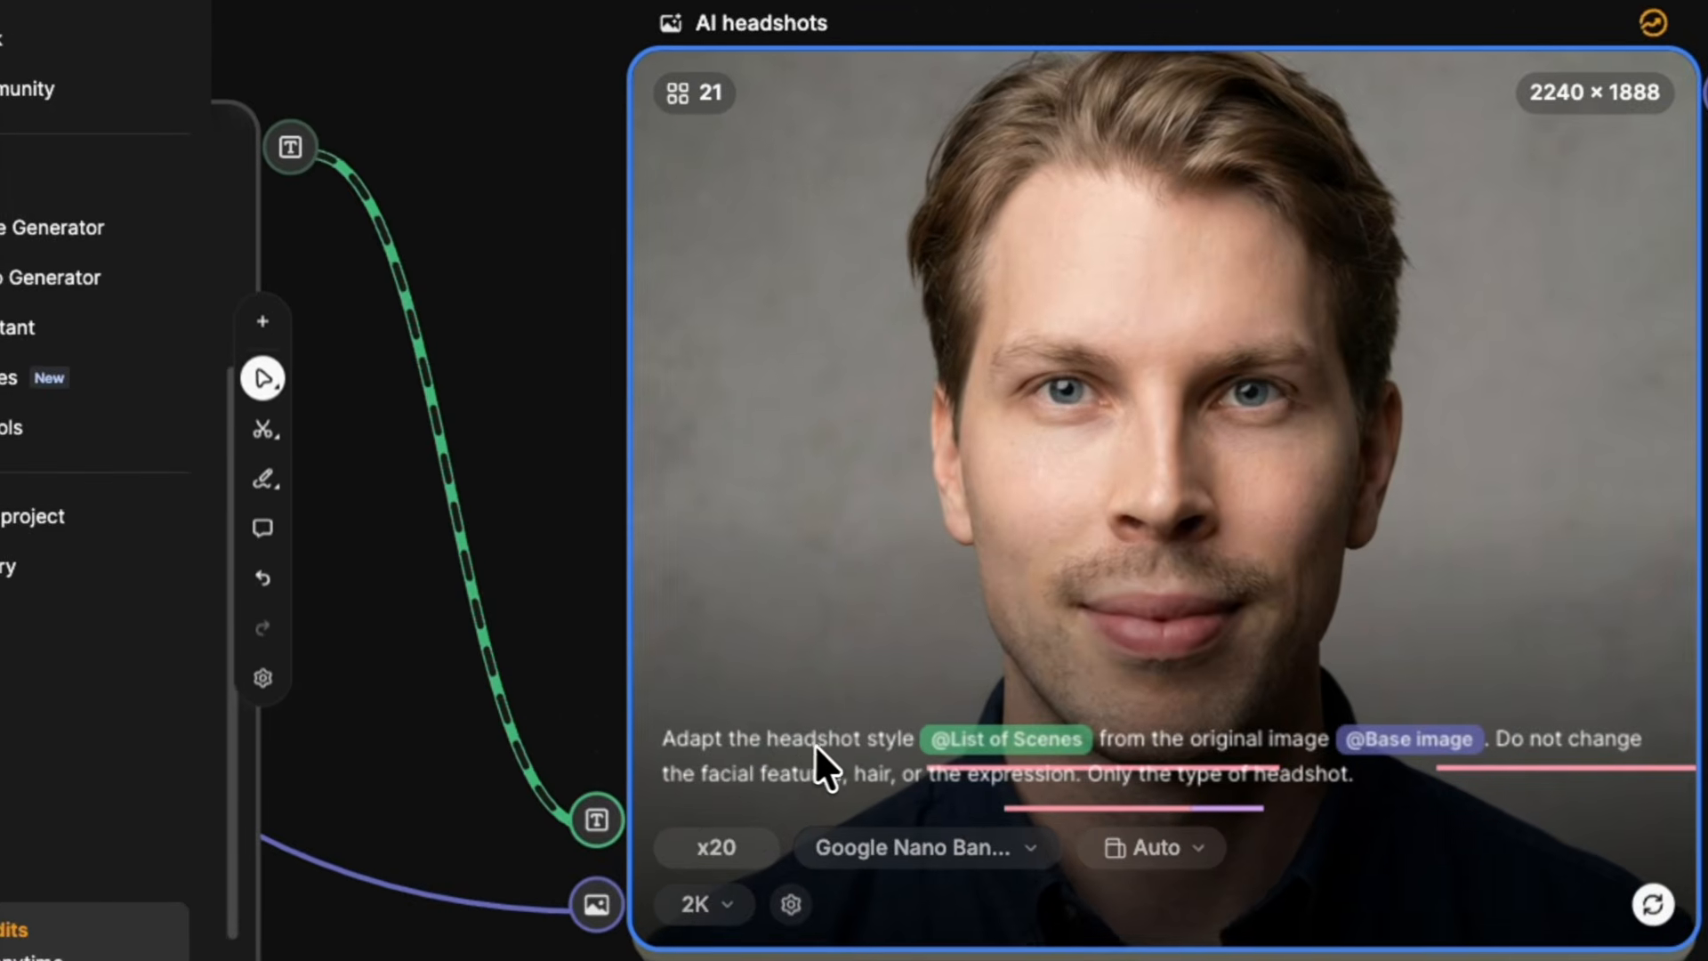
pyautogui.moveTo(780, 694)
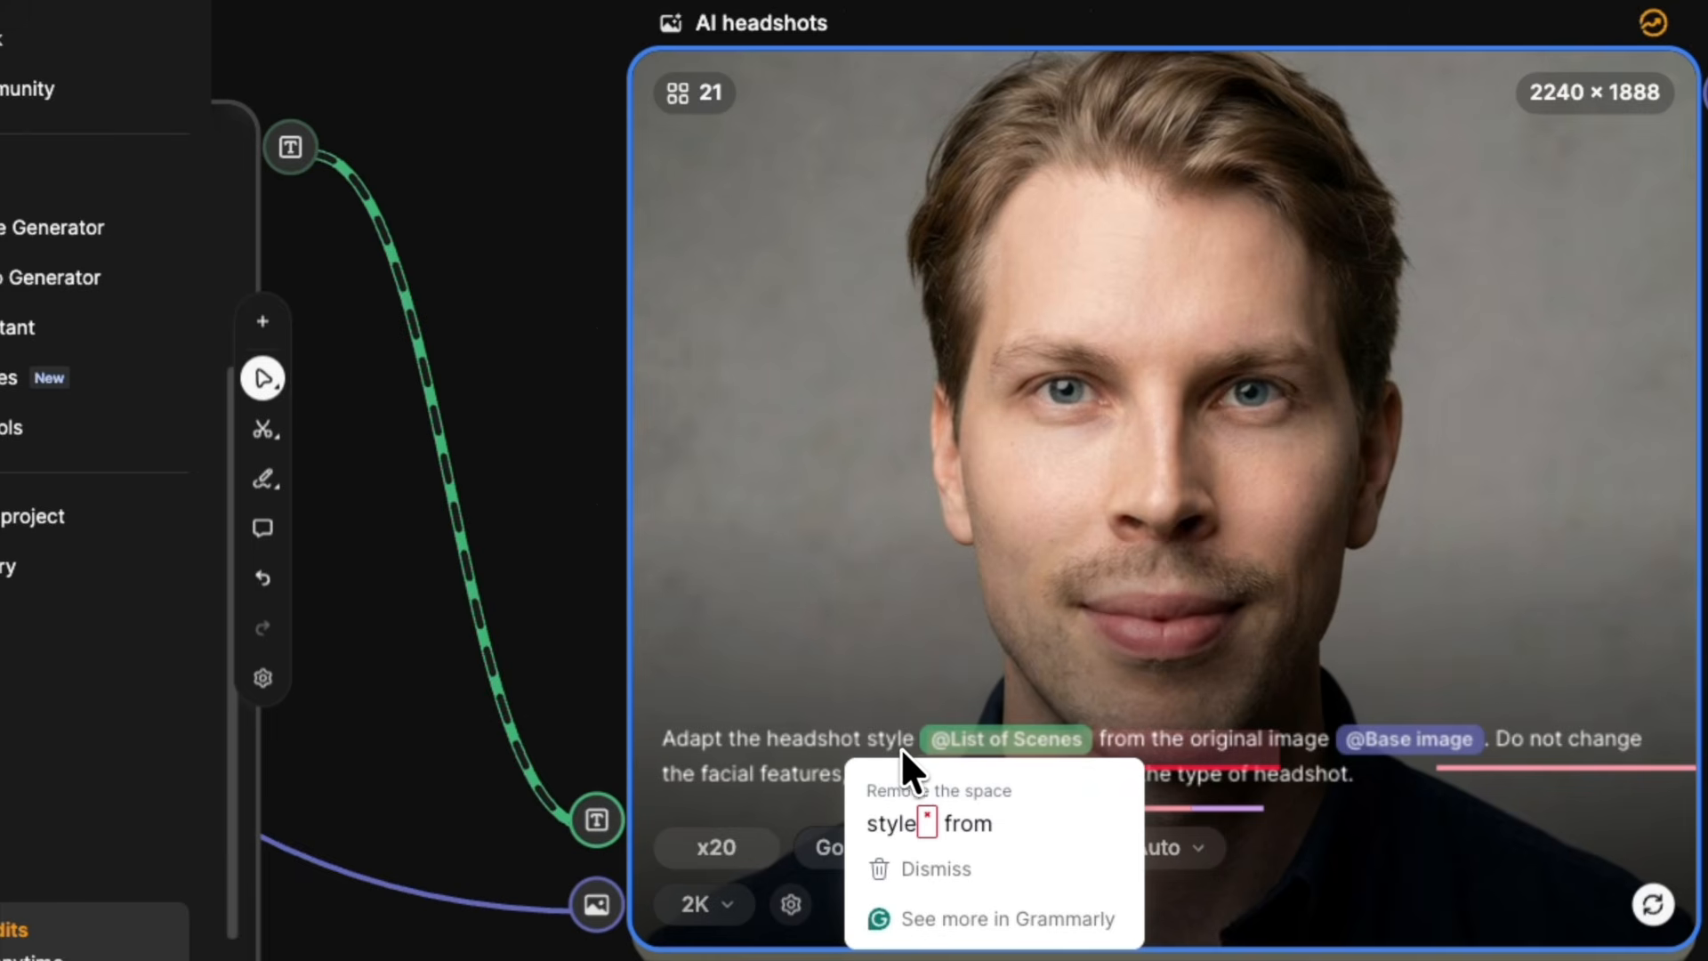
pyautogui.hscroll(-10, 488, 273)
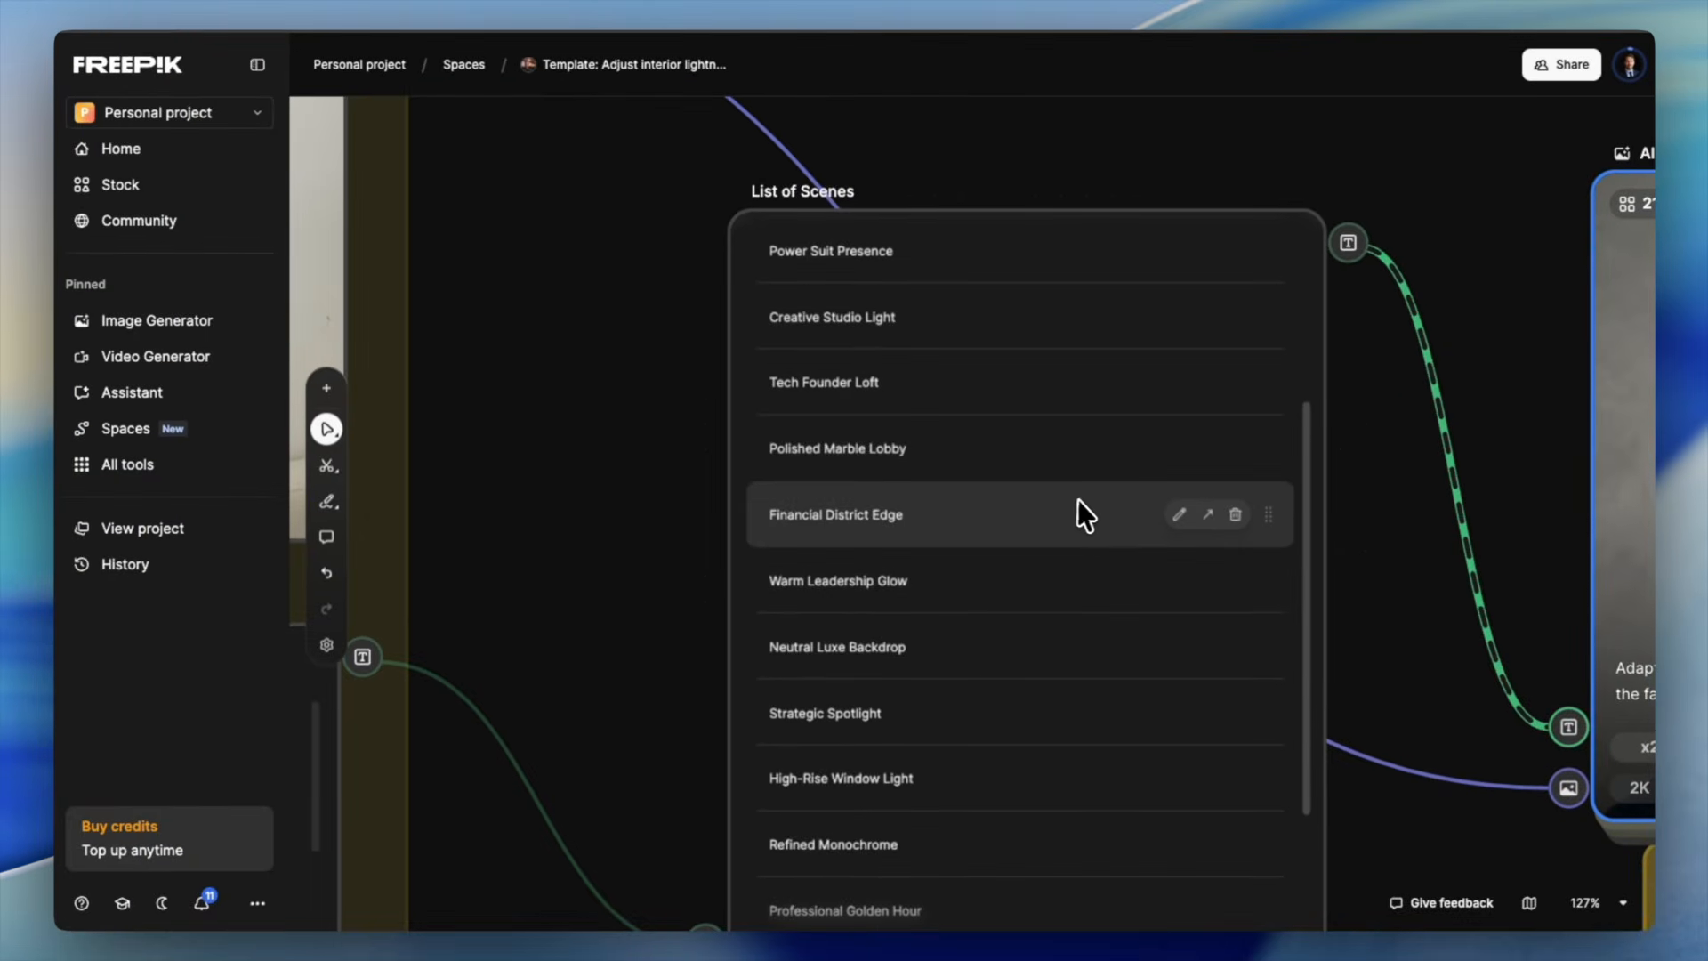
pyautogui.hscroll(10, 1097, 512)
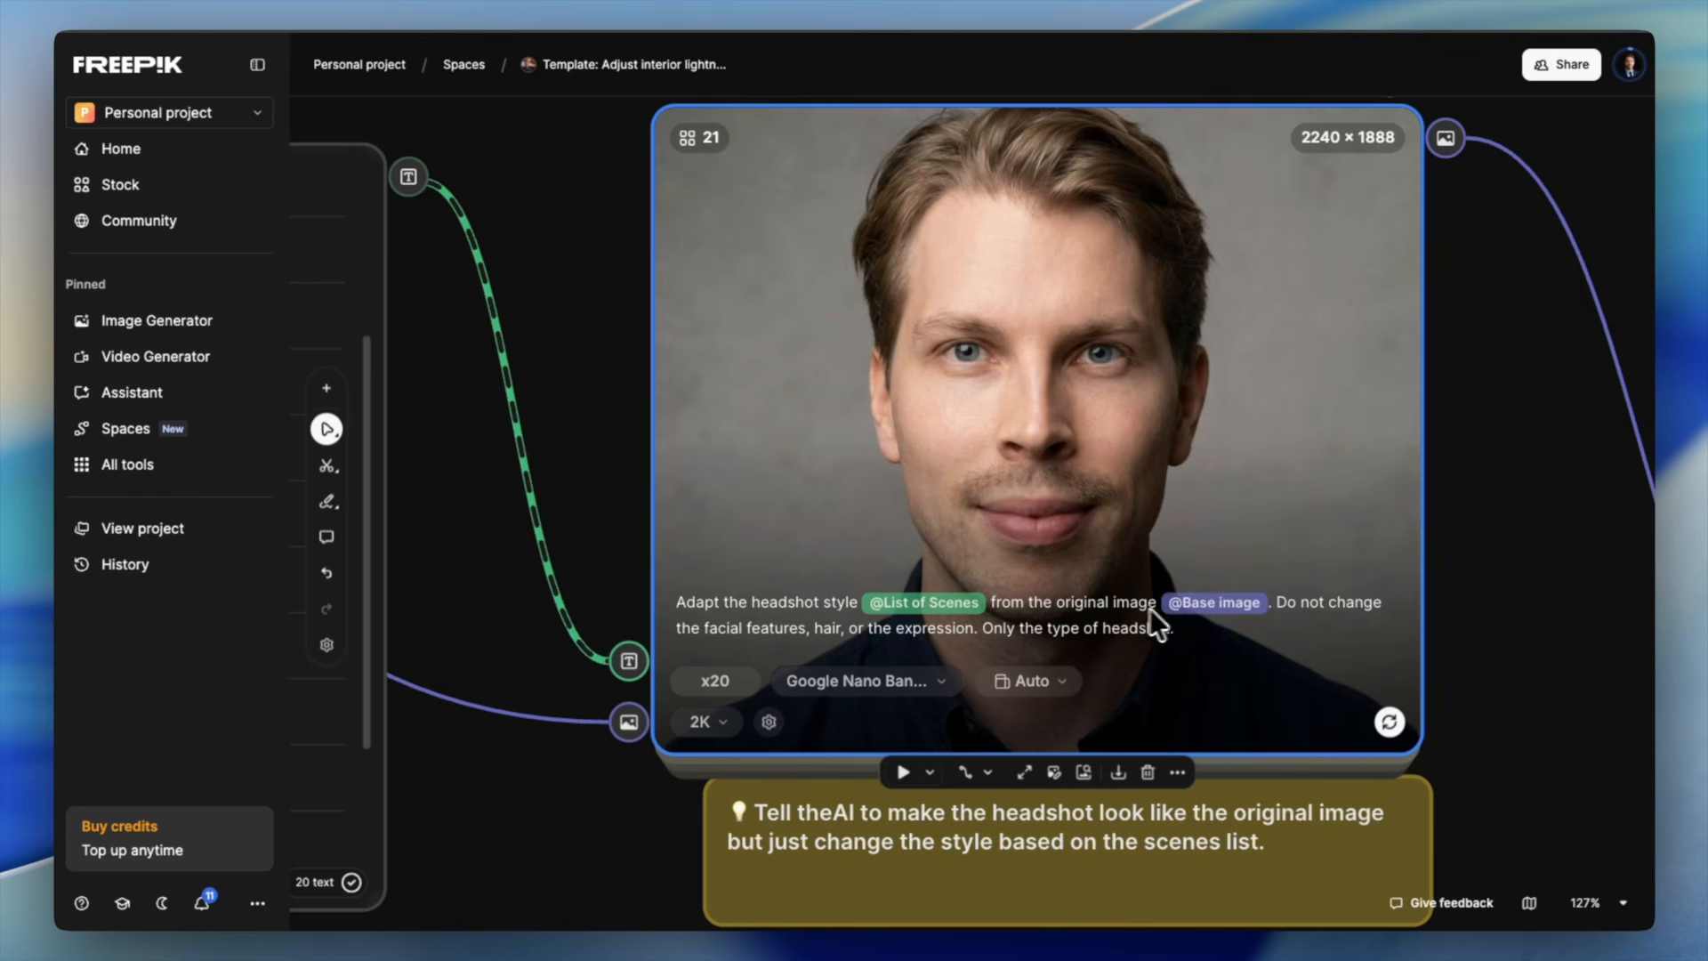
pyautogui.hscroll(-15, 926, 501)
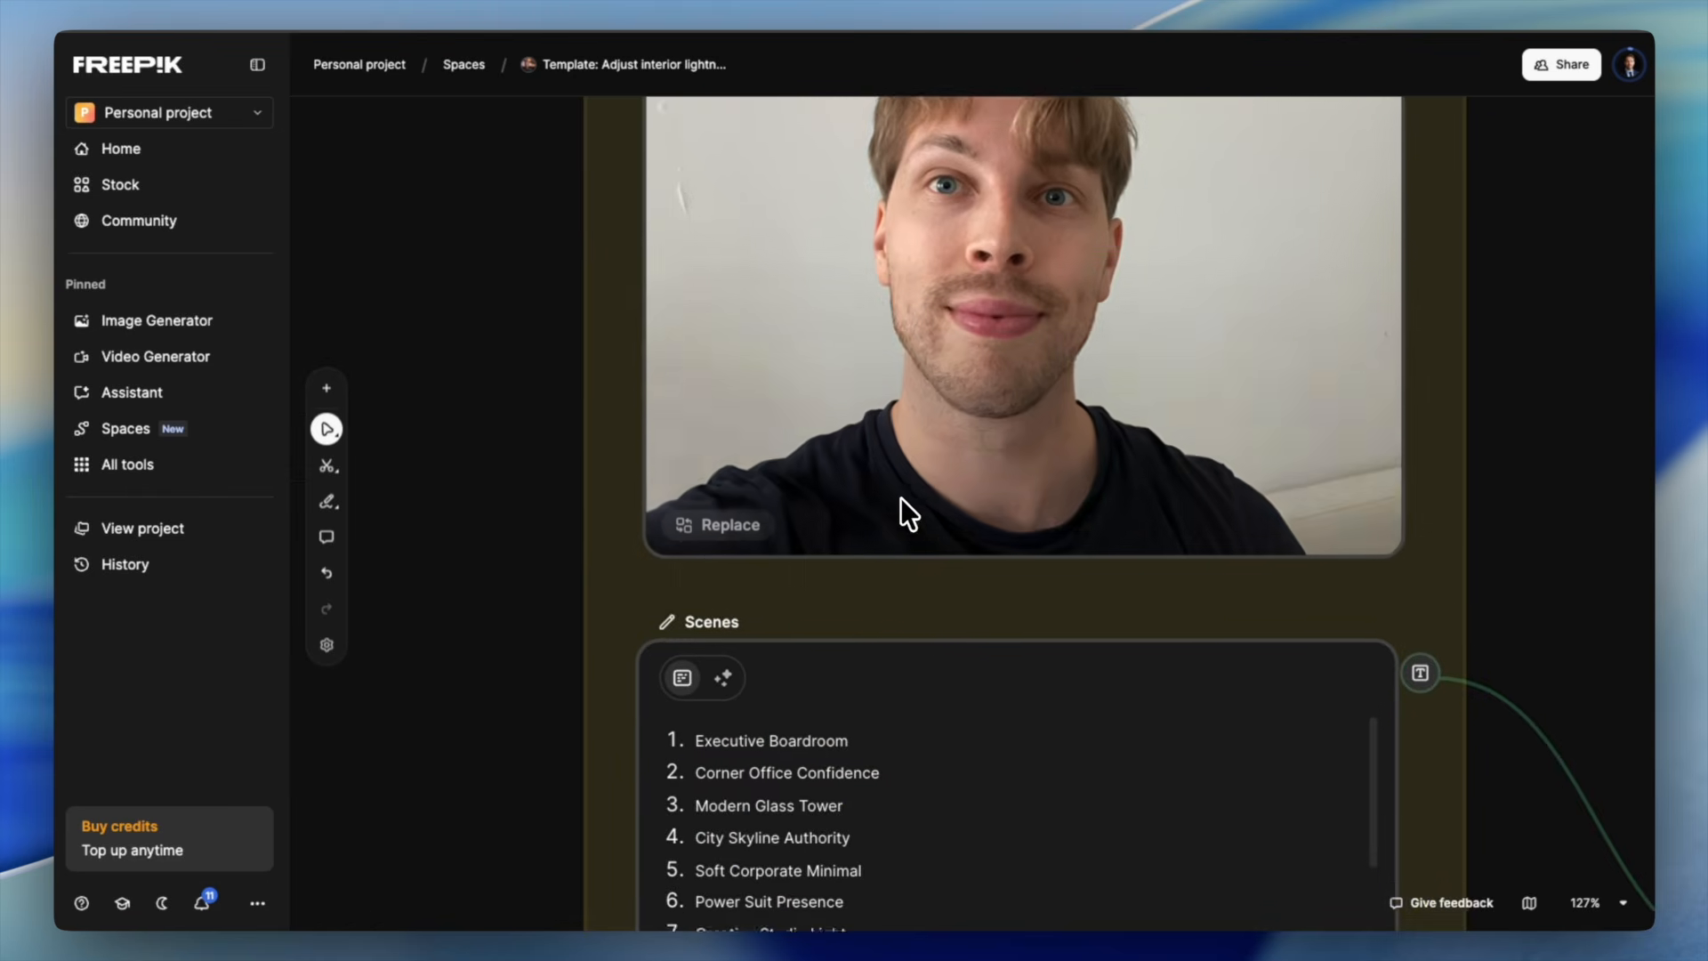
pyautogui.scroll(3, 943, 360)
pyautogui.scroll(3, 932, 324)
pyautogui.click(653, 217)
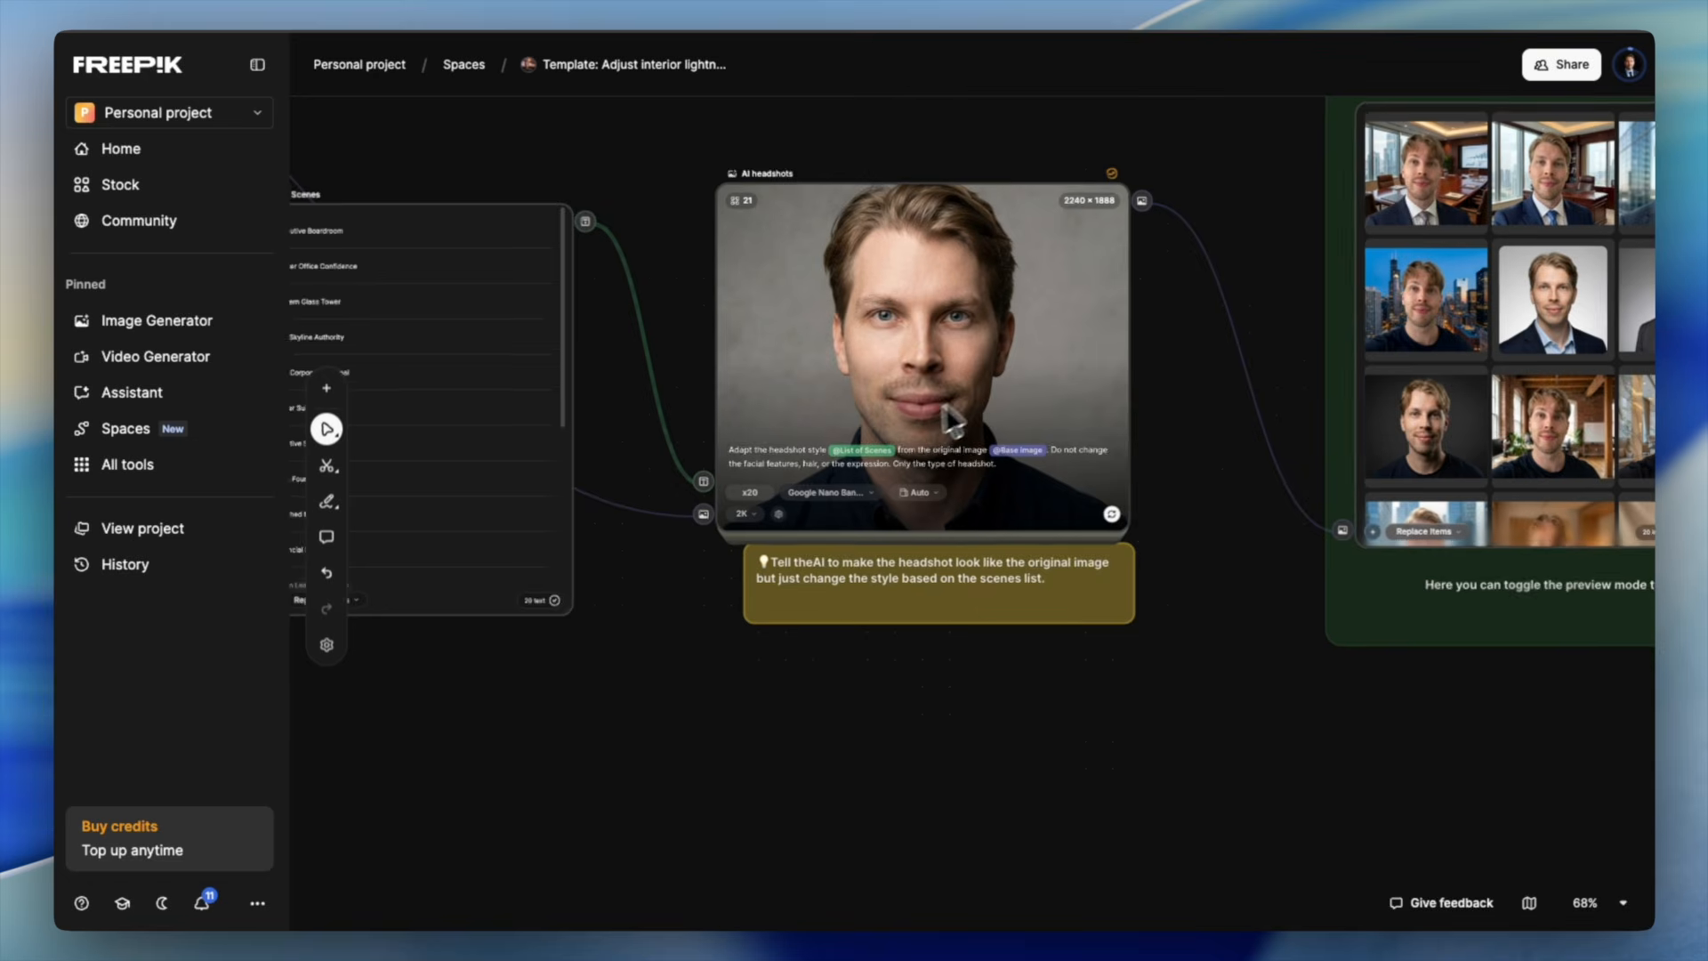
# Step: Trace the workflow from the AI headshots node back through the List of Scenes to the Base image photo
pyautogui.scroll(3, 905, 425)
pyautogui.scroll(-3, 905, 425)
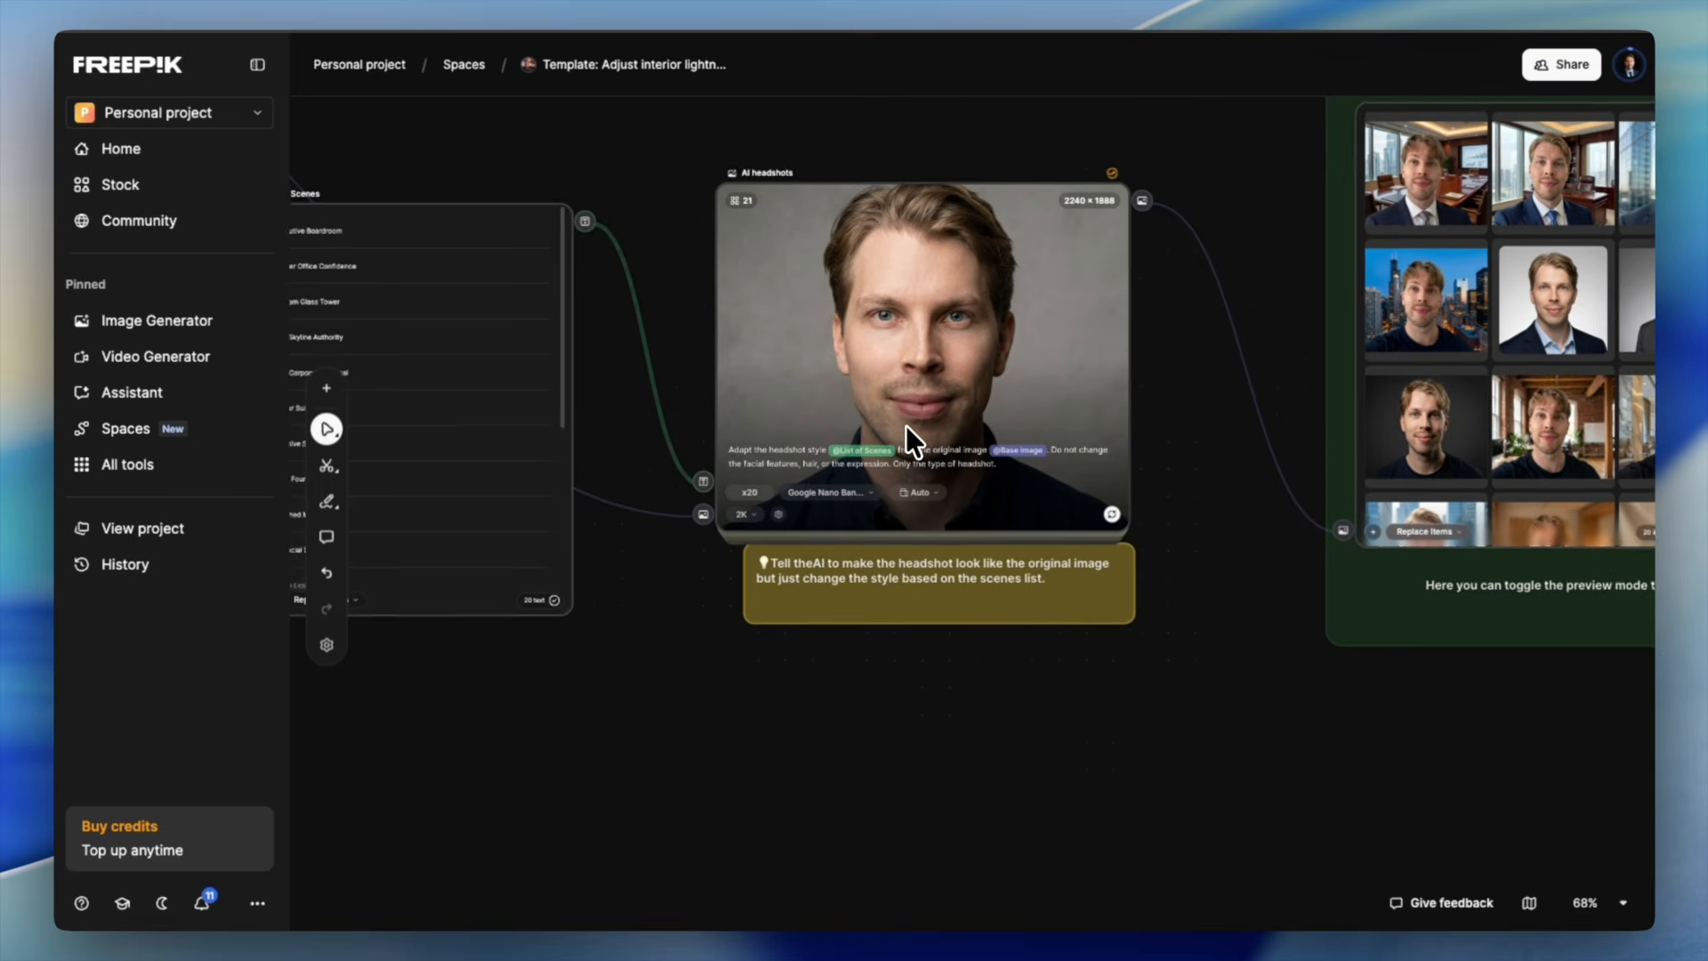
pyautogui.hscroll(-5, 906, 425)
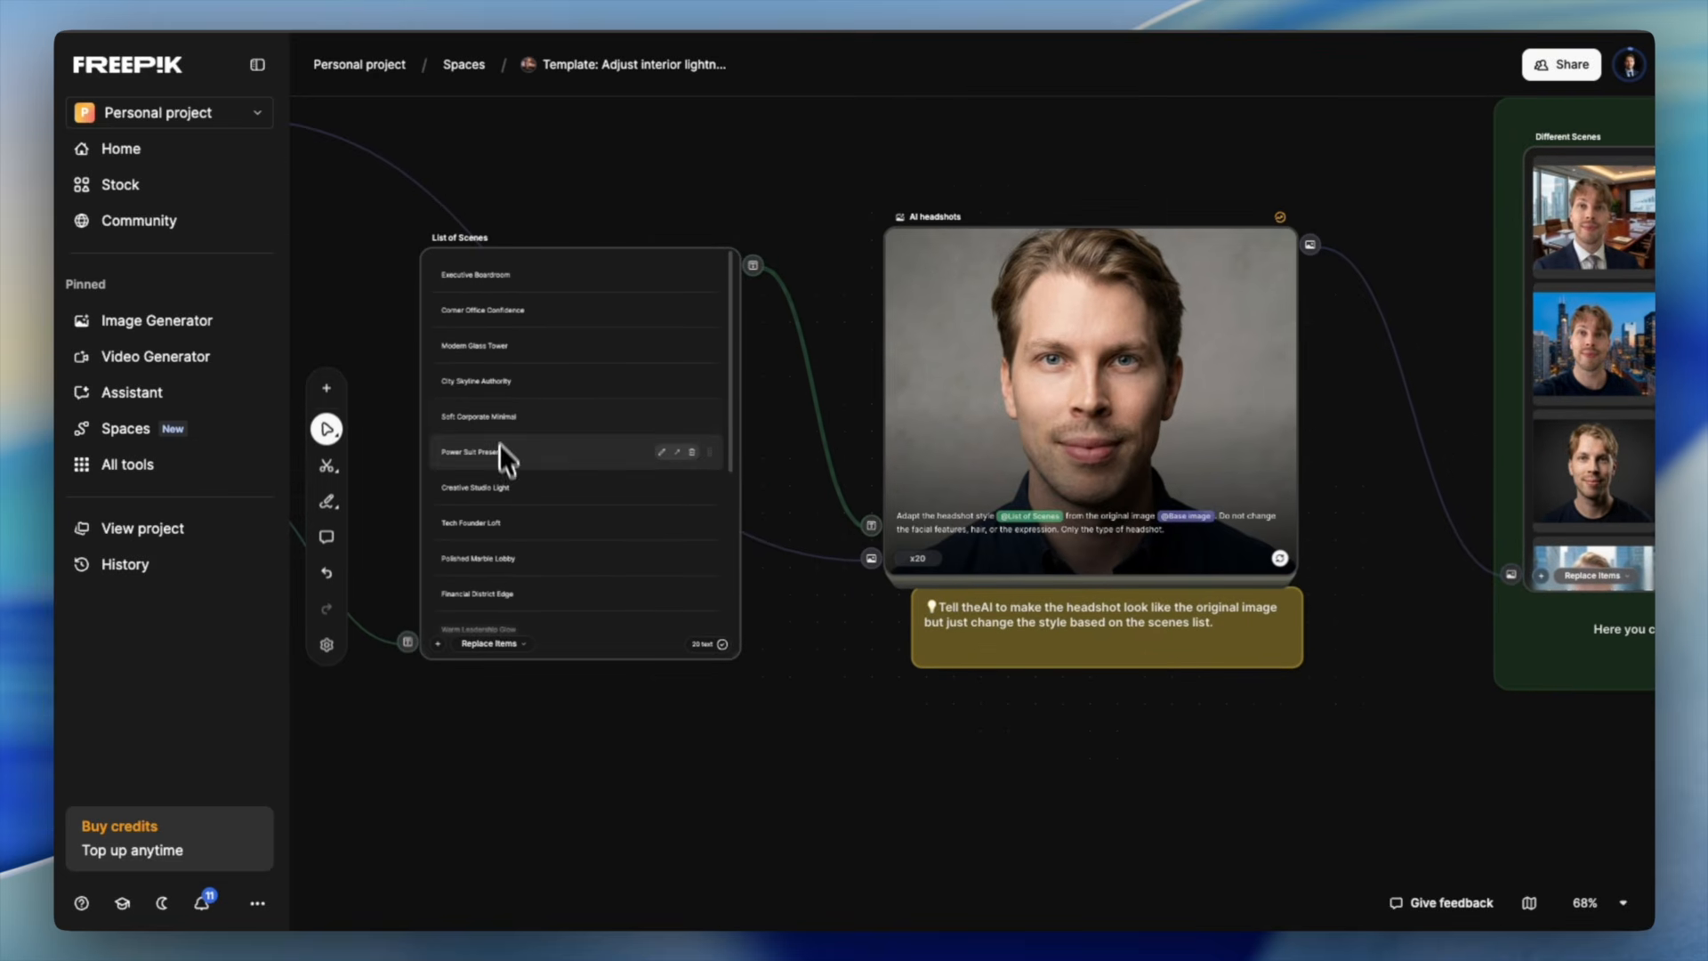
pyautogui.hscroll(-10, 591, 360)
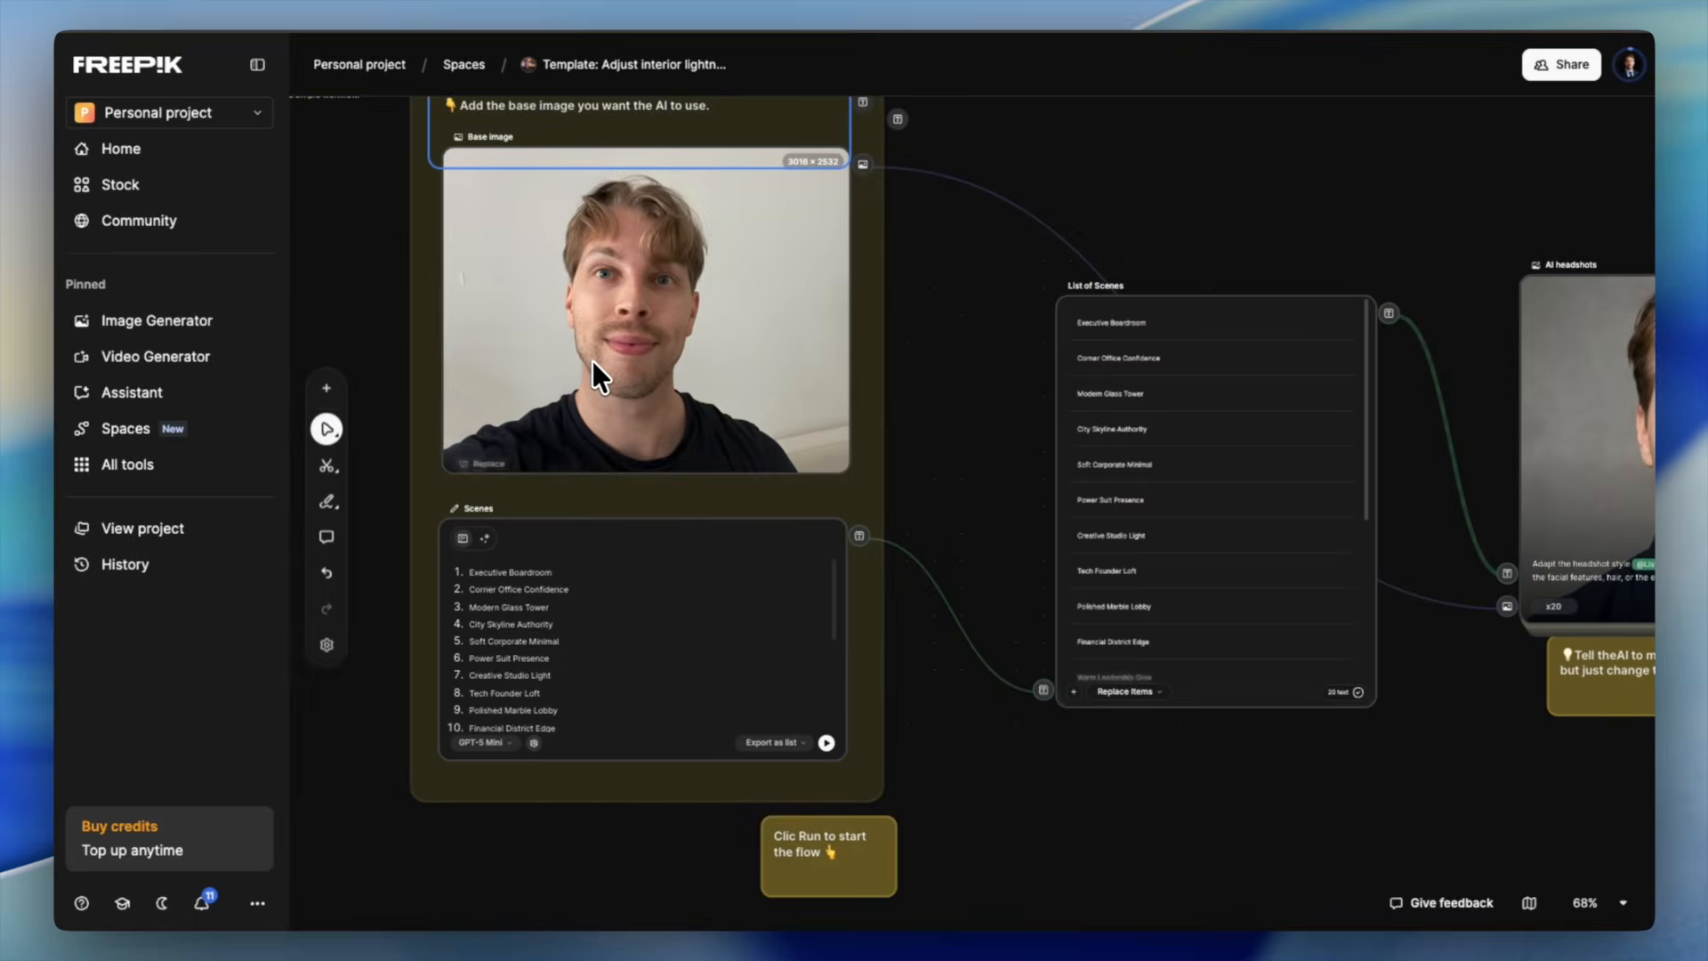
pyautogui.hscroll(-2, 592, 361)
pyautogui.click(605, 382)
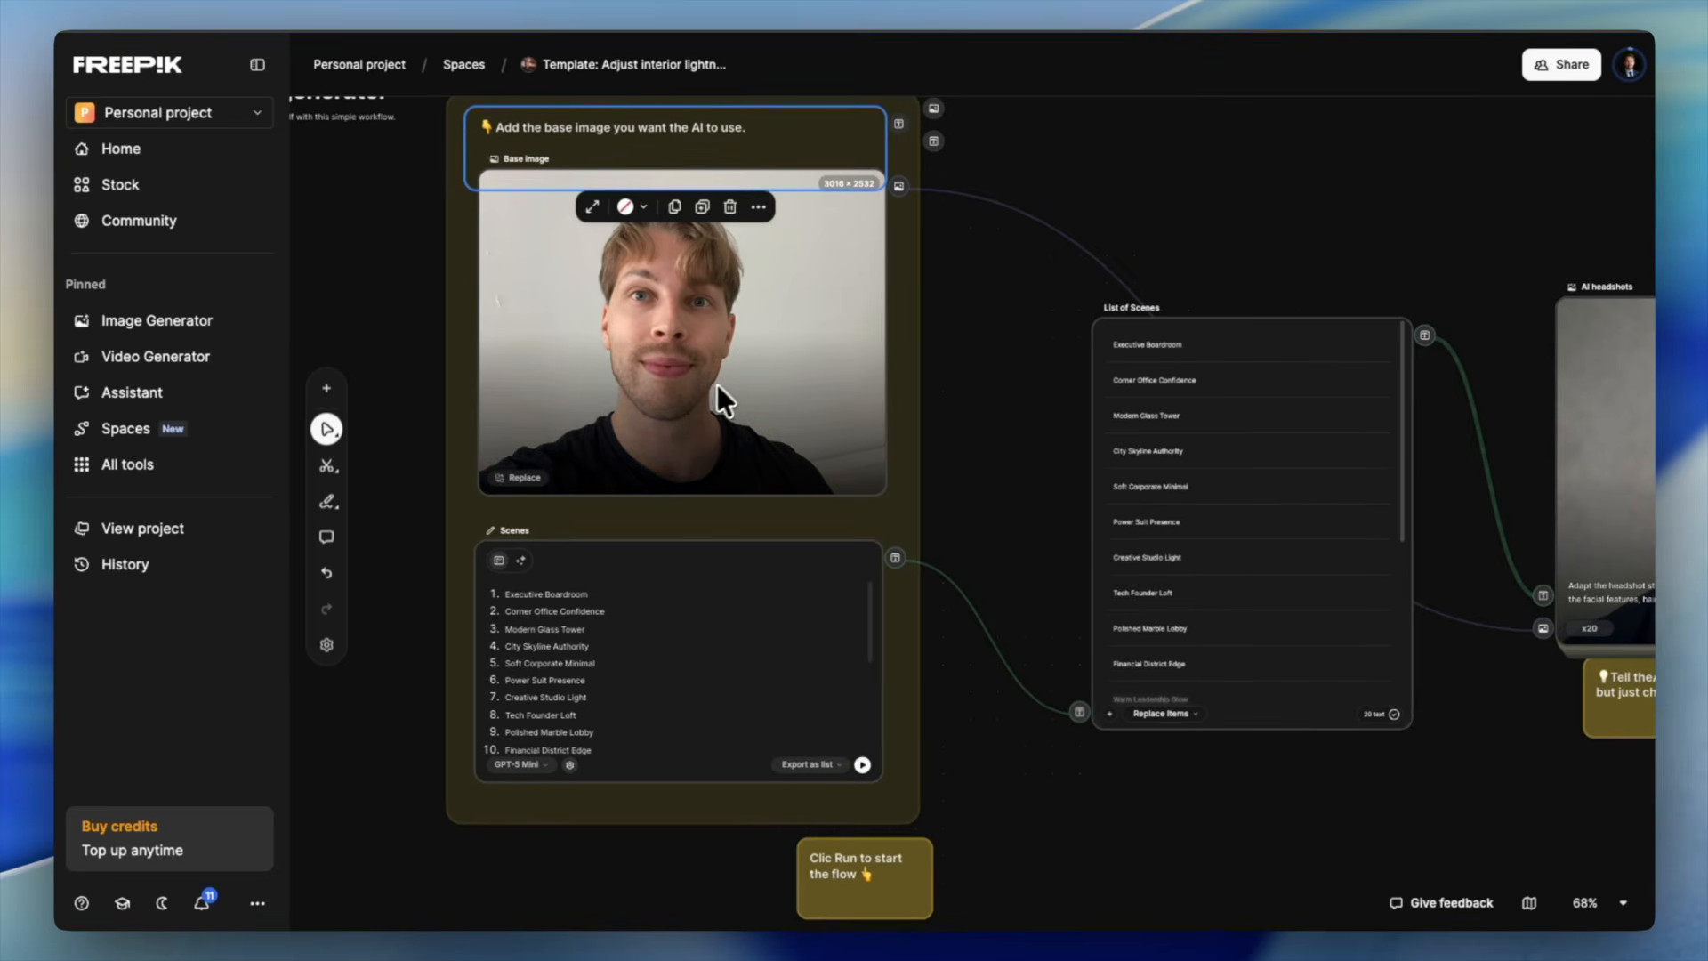
# Step: Read the AI headshots node's prompt, its settings and the note about changing only the style
pyautogui.hscroll(7, 709, 392)
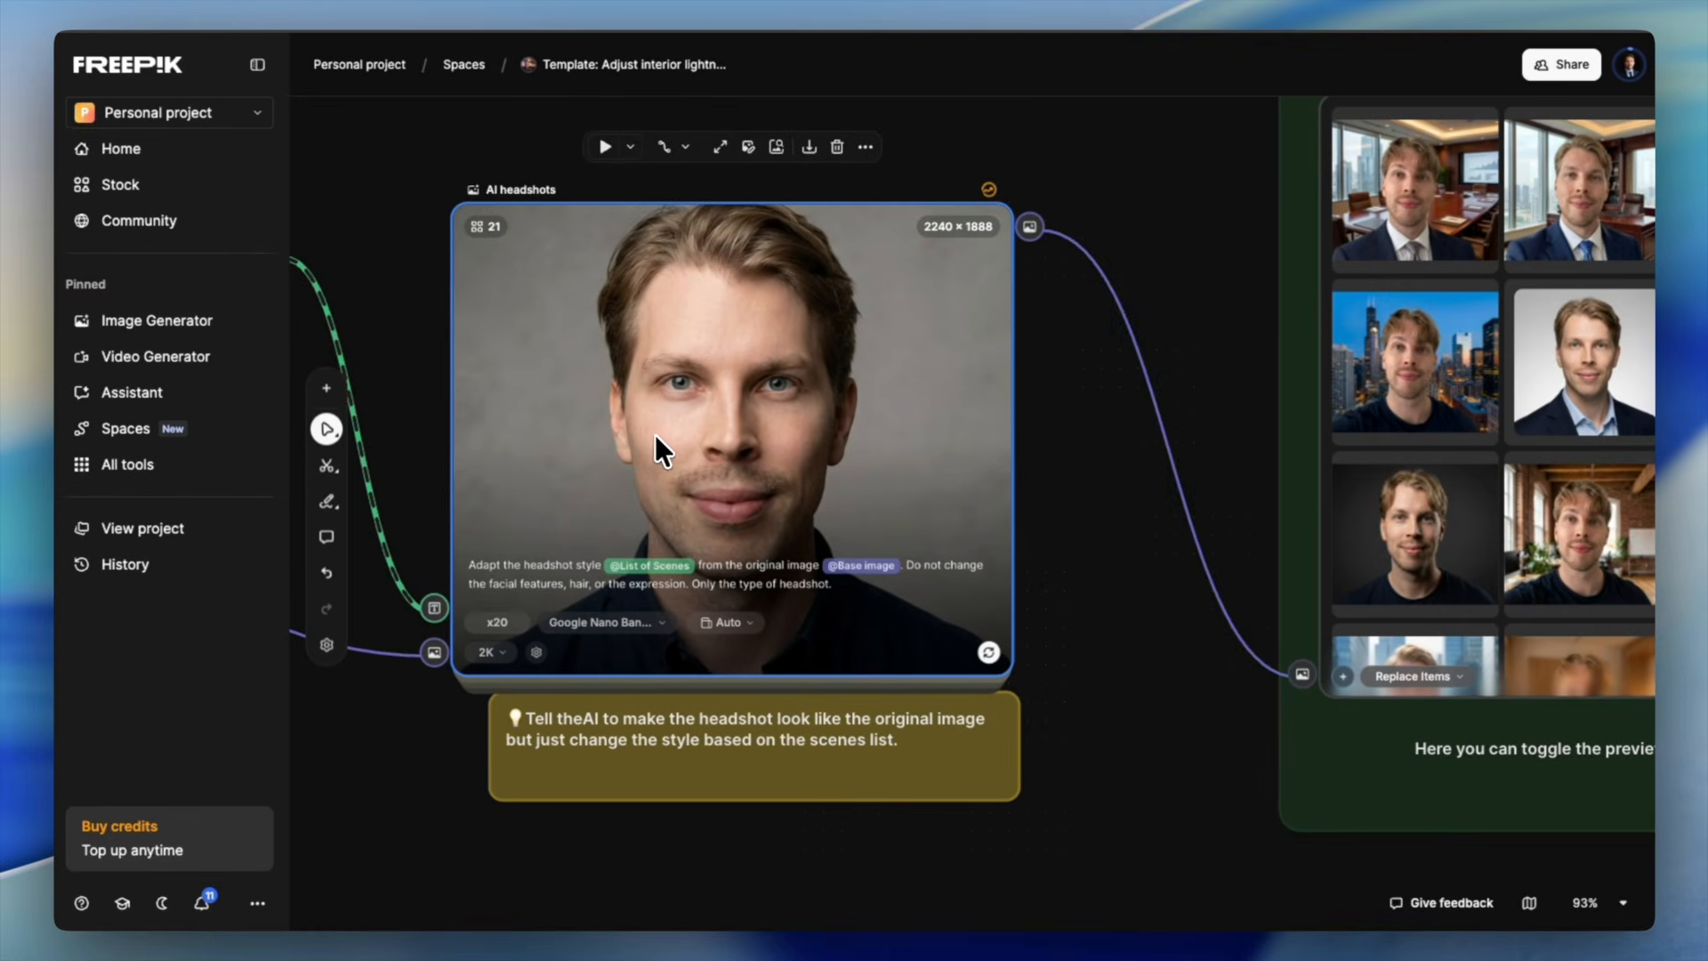
pyautogui.hscroll(-5, 655, 434)
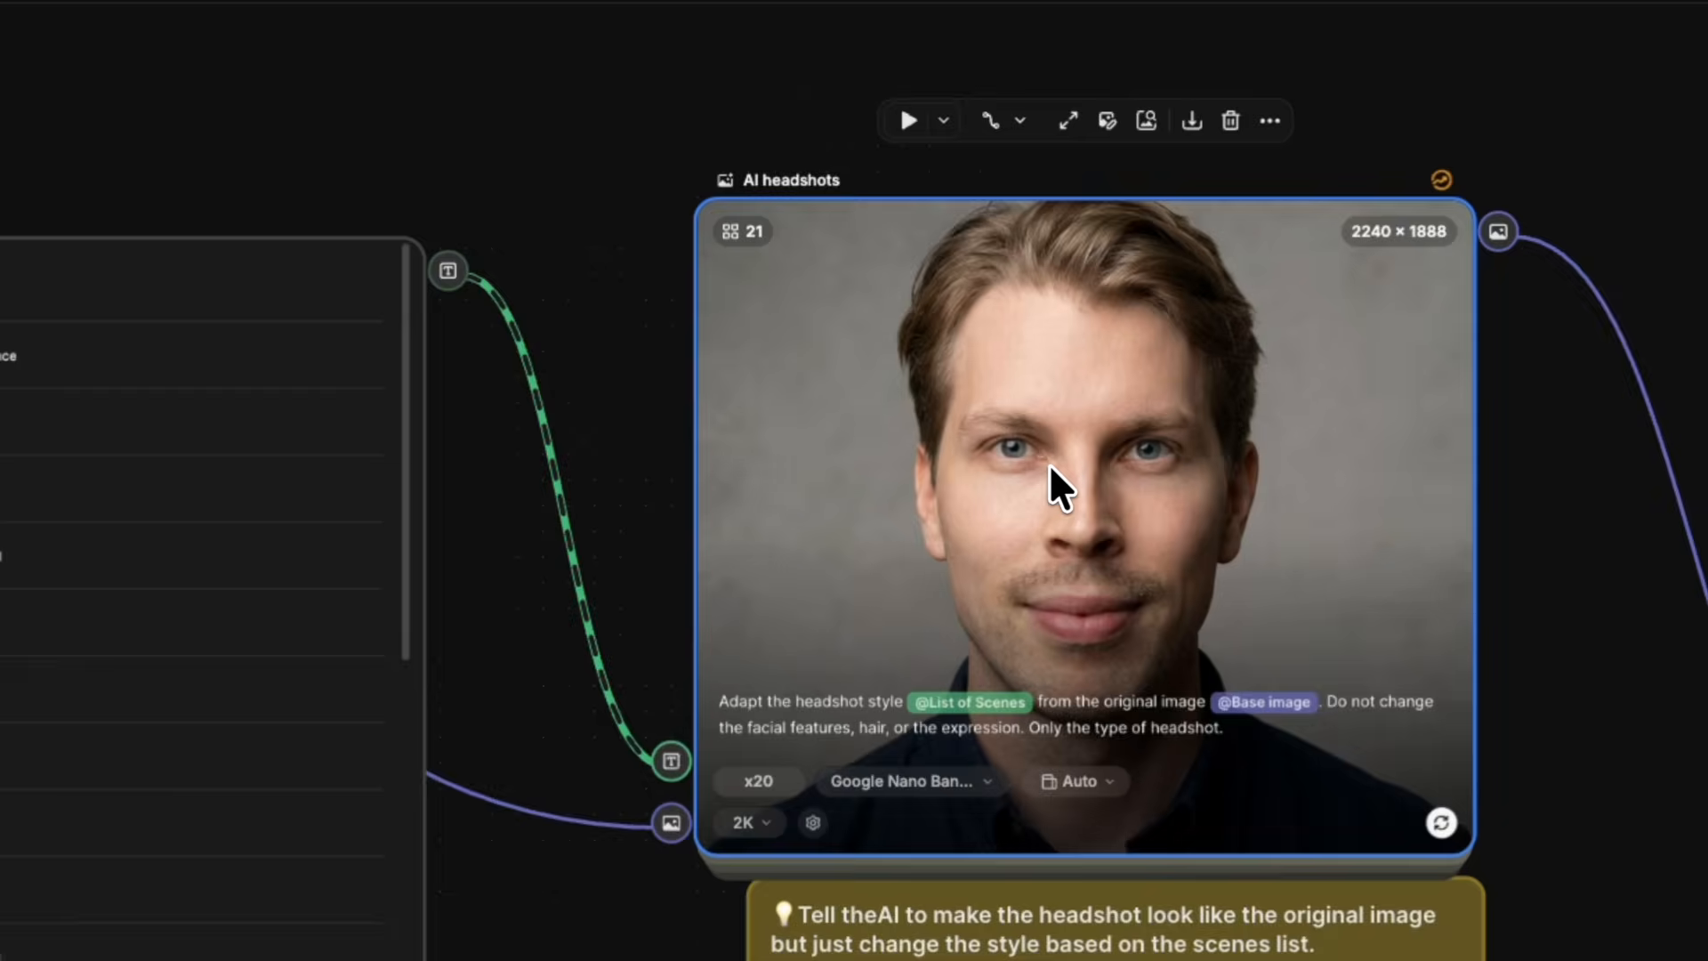
pyautogui.hscroll(1, 1165, 428)
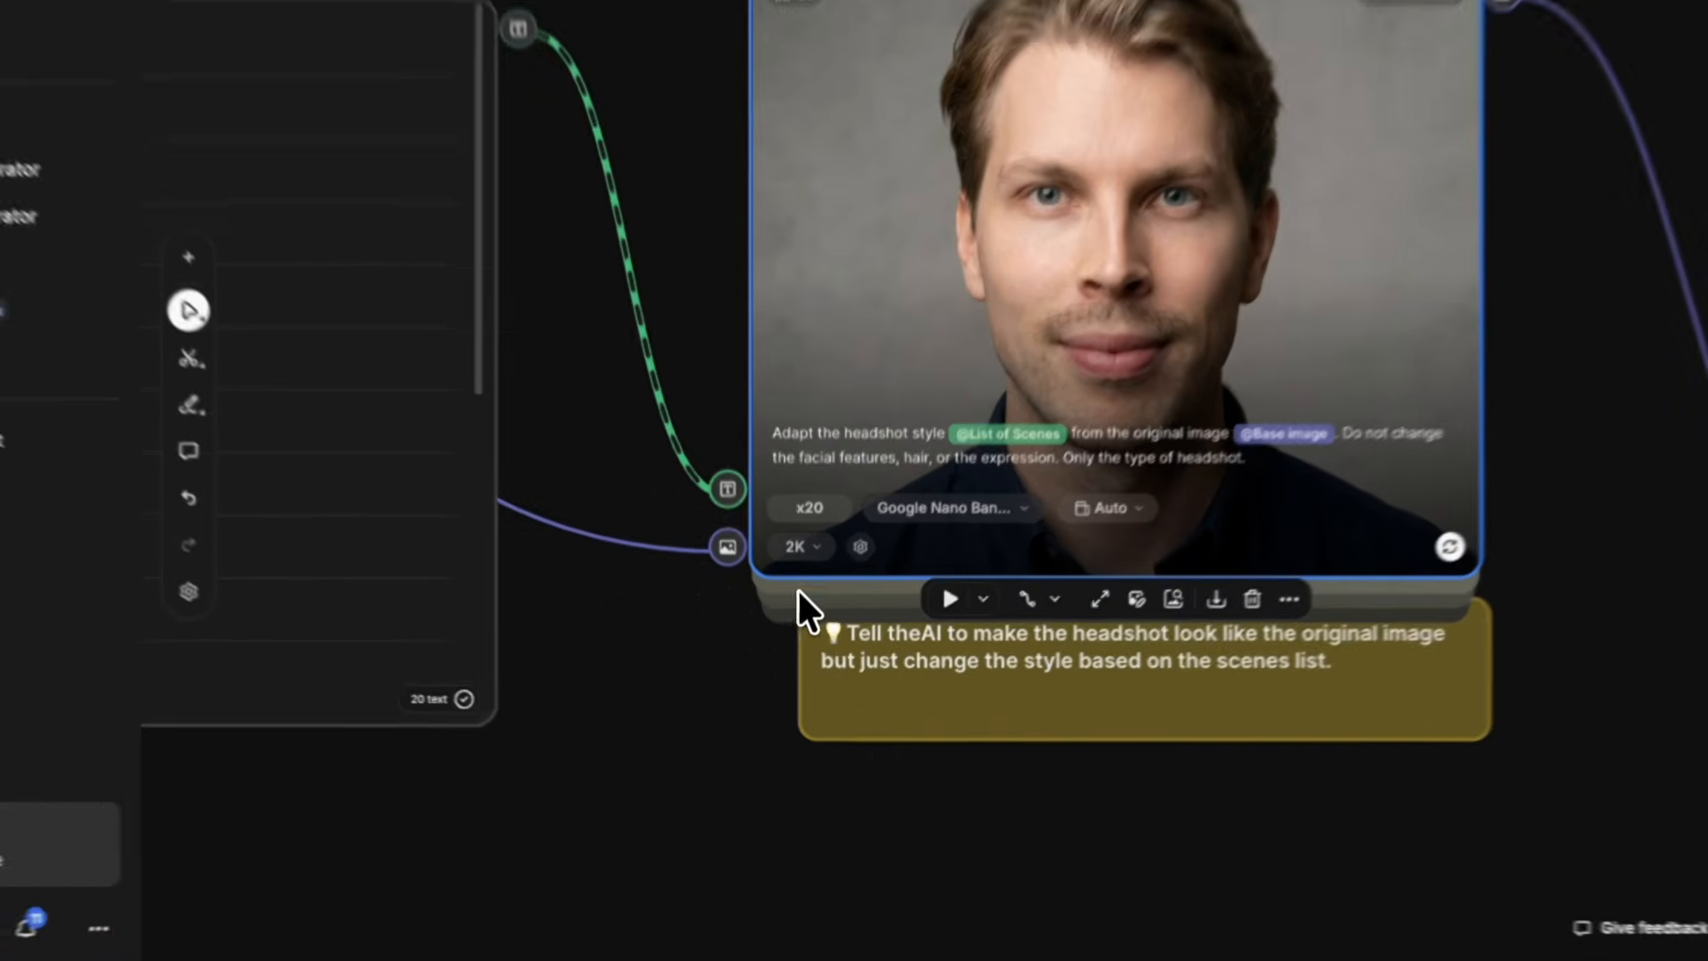
pyautogui.hscroll(5, 786, 644)
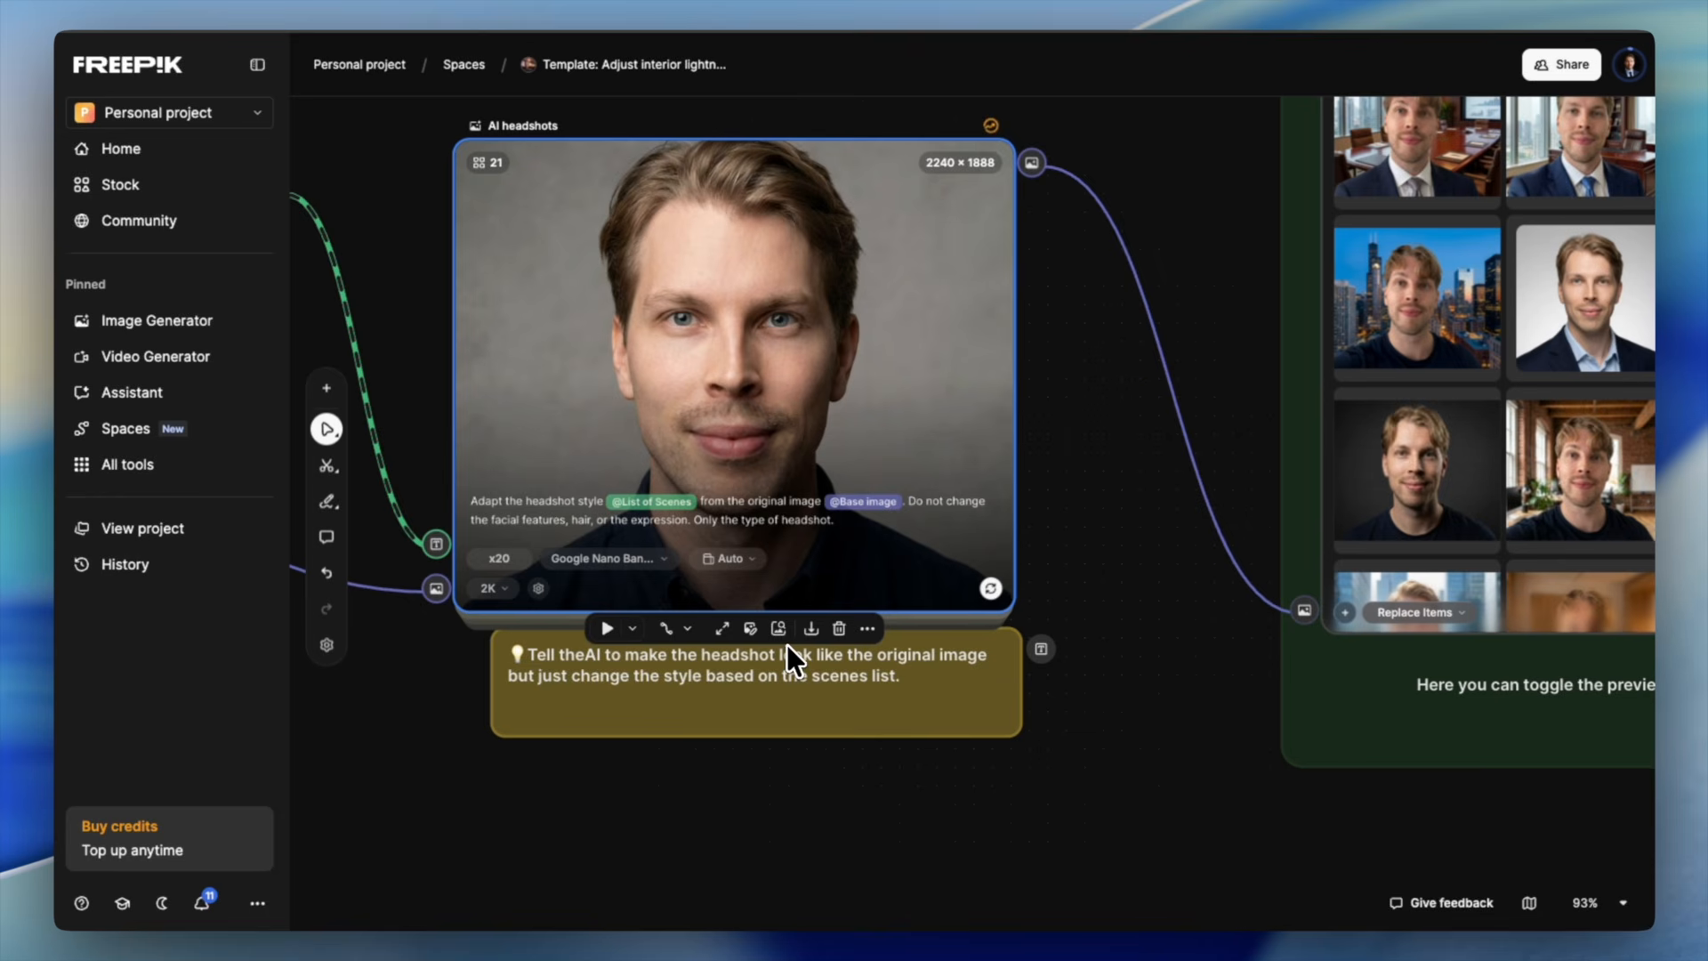
# Step: Examine the generated headshots in the Different Scenes list of the Result section, through to the last image
pyautogui.hscroll(10, 787, 644)
pyautogui.scroll(3, 1205, 477)
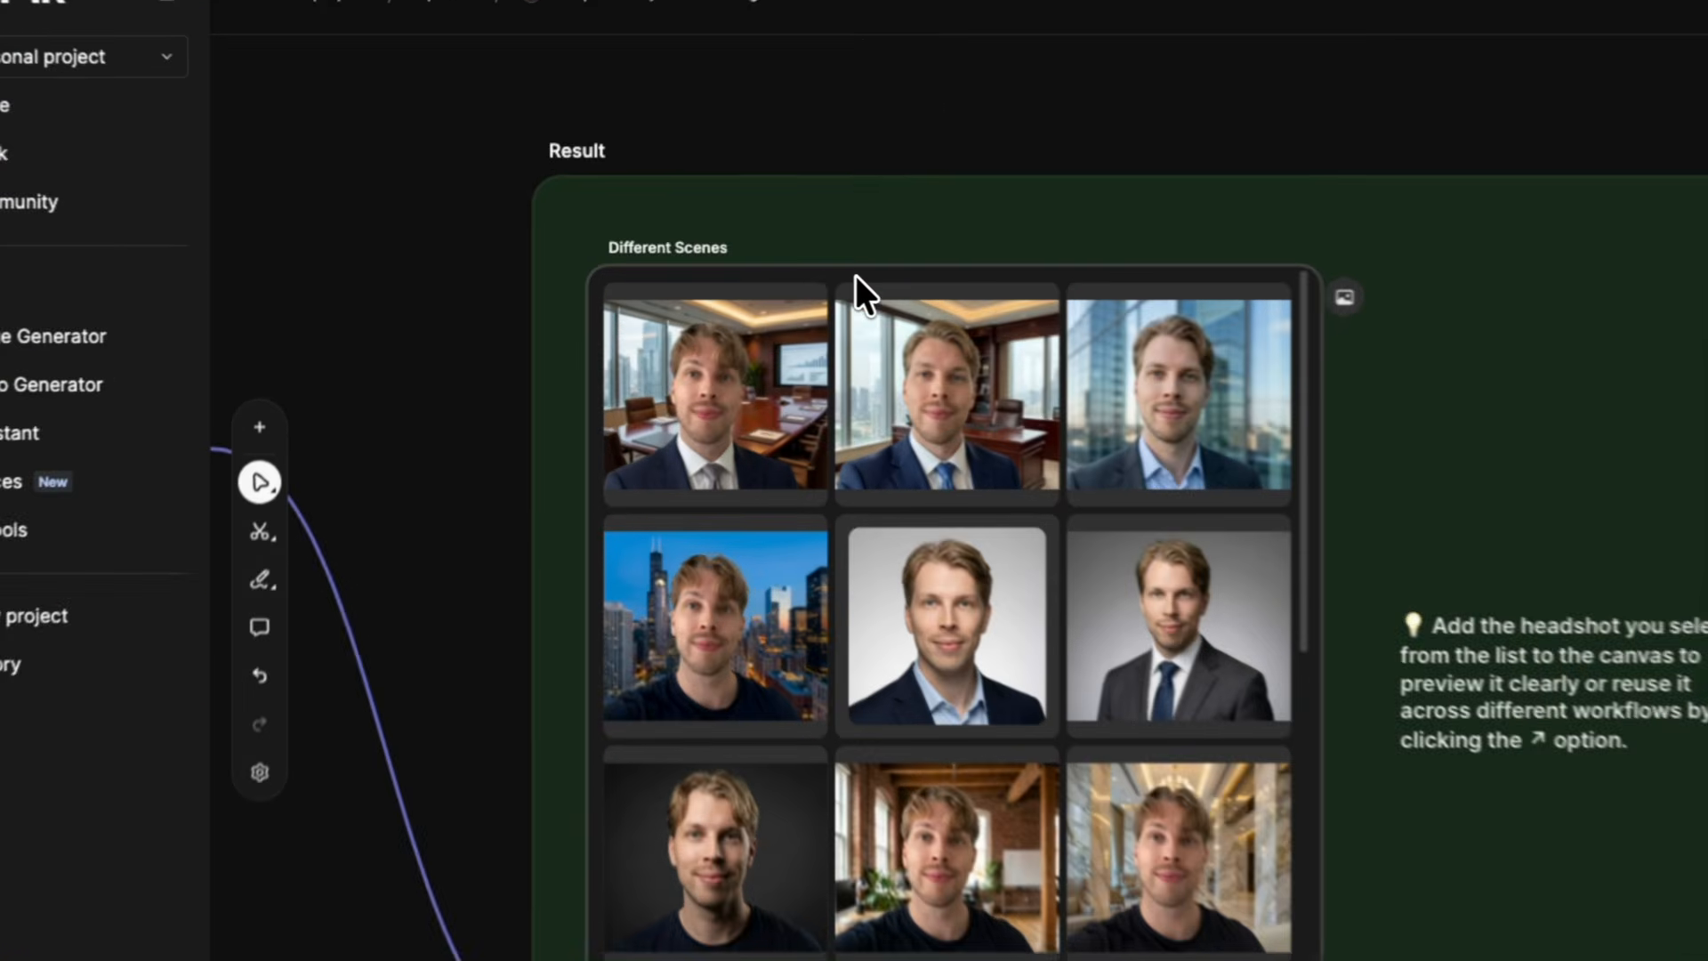
pyautogui.click(767, 275)
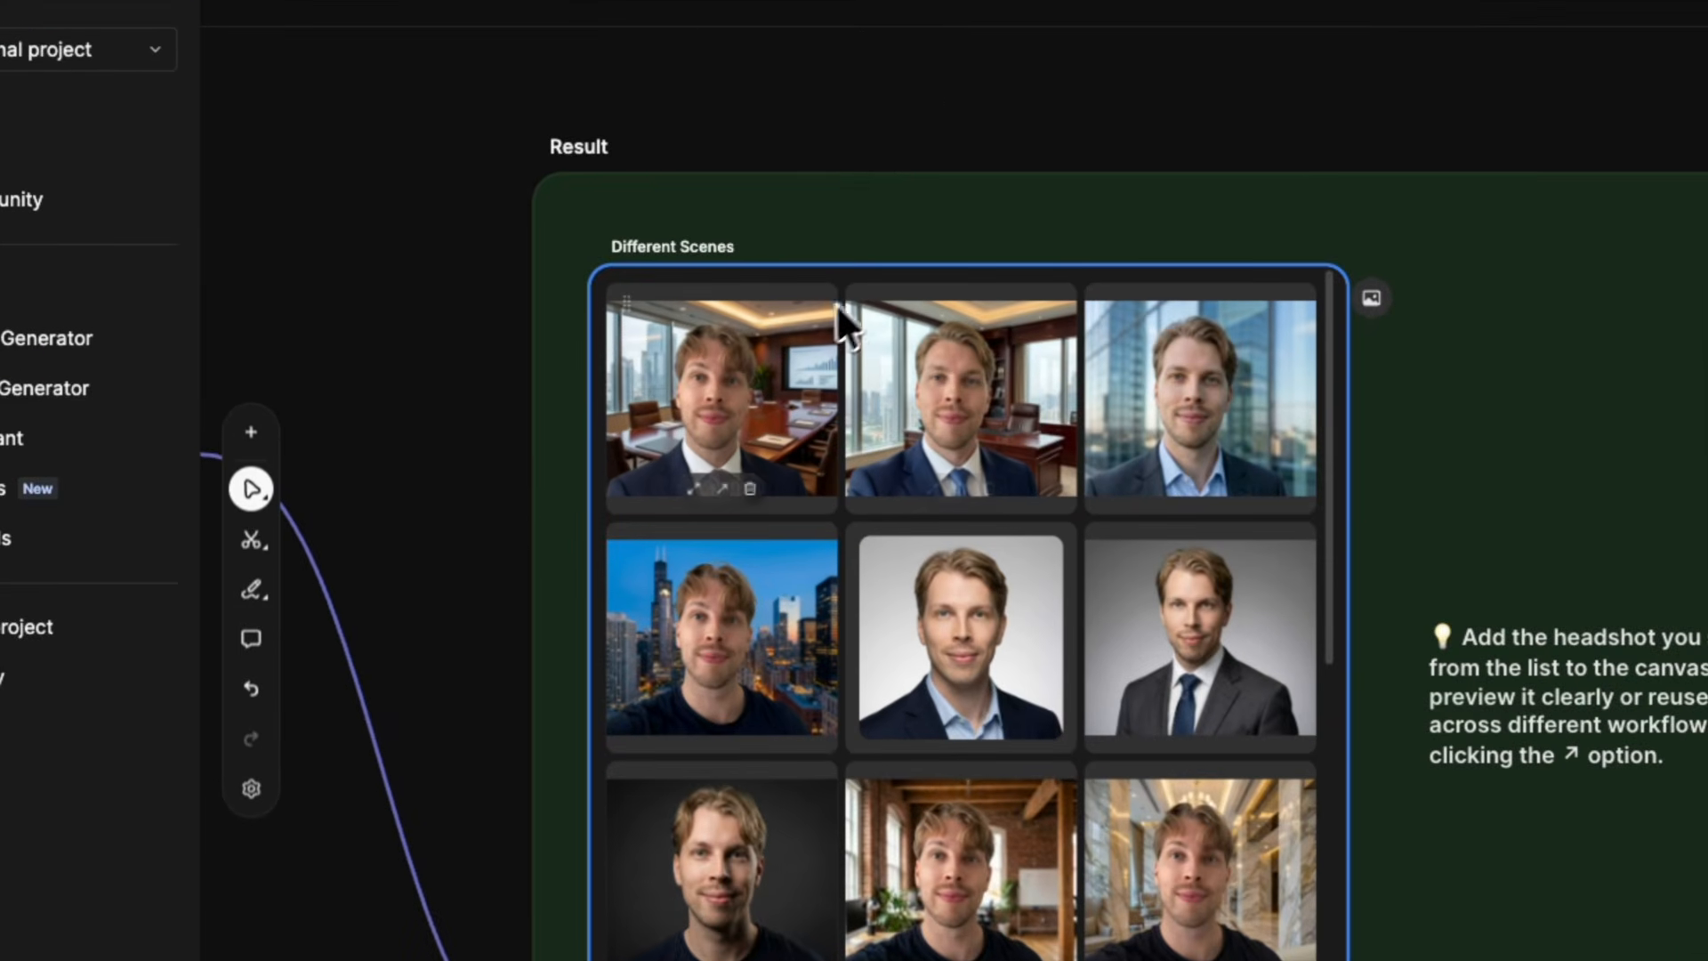
pyautogui.hscroll(-5, 376, 509)
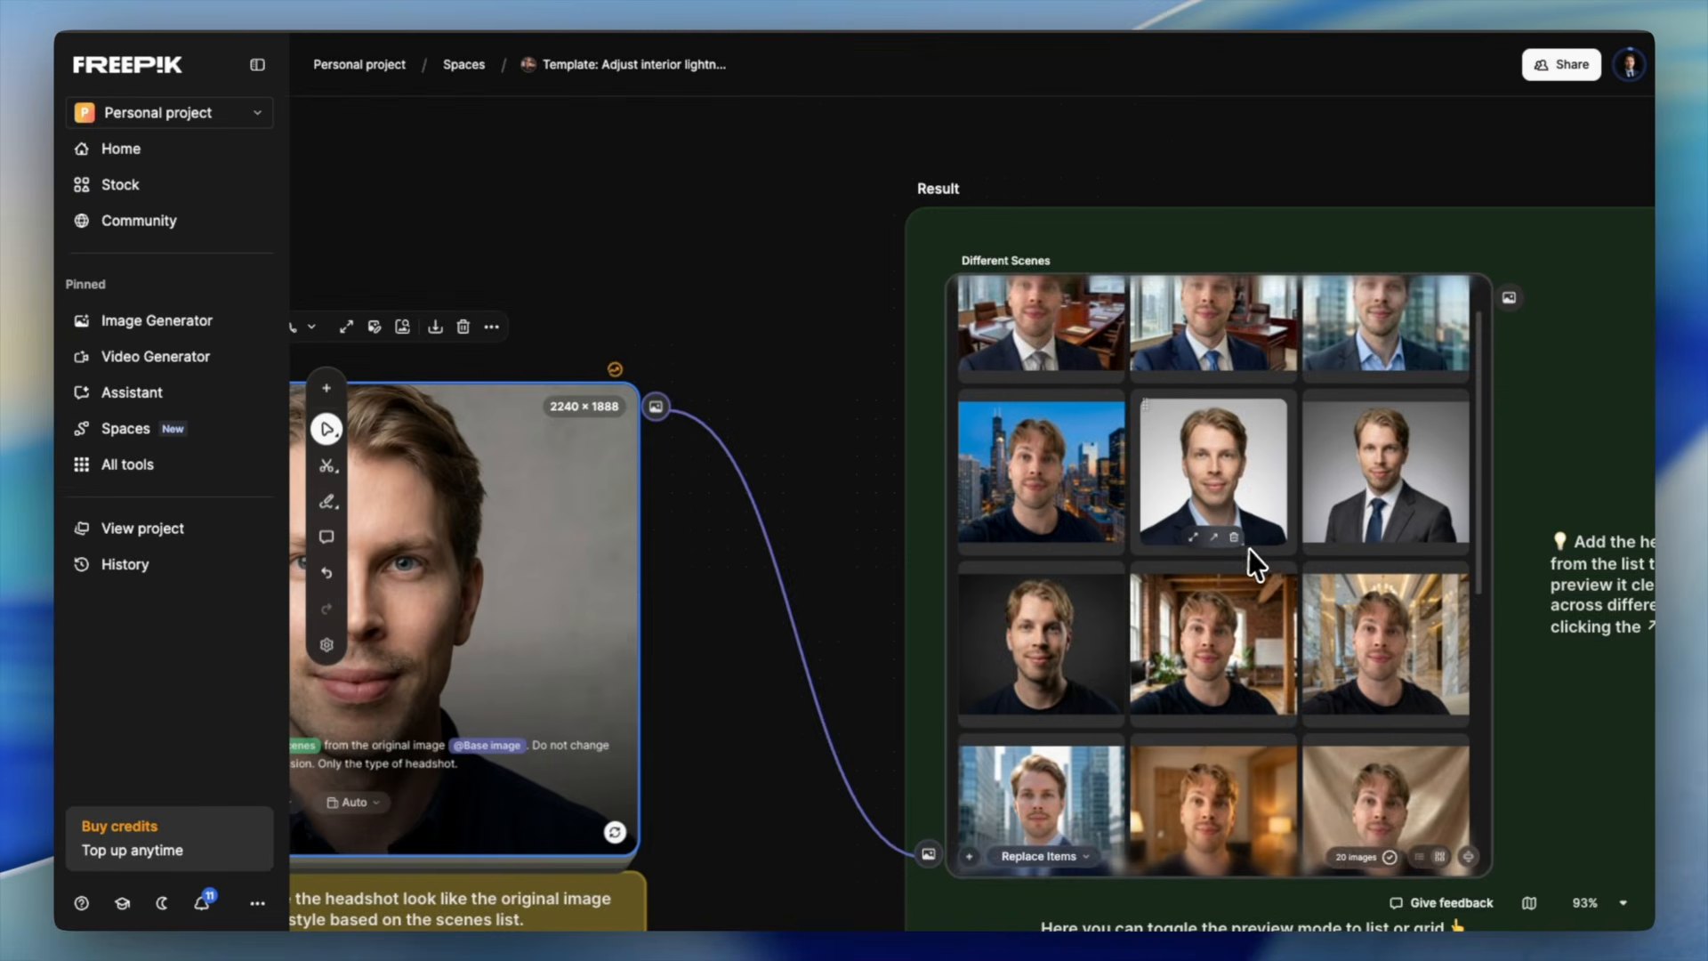
pyautogui.scroll(-5, 1296, 513)
pyautogui.scroll(-5, 1263, 525)
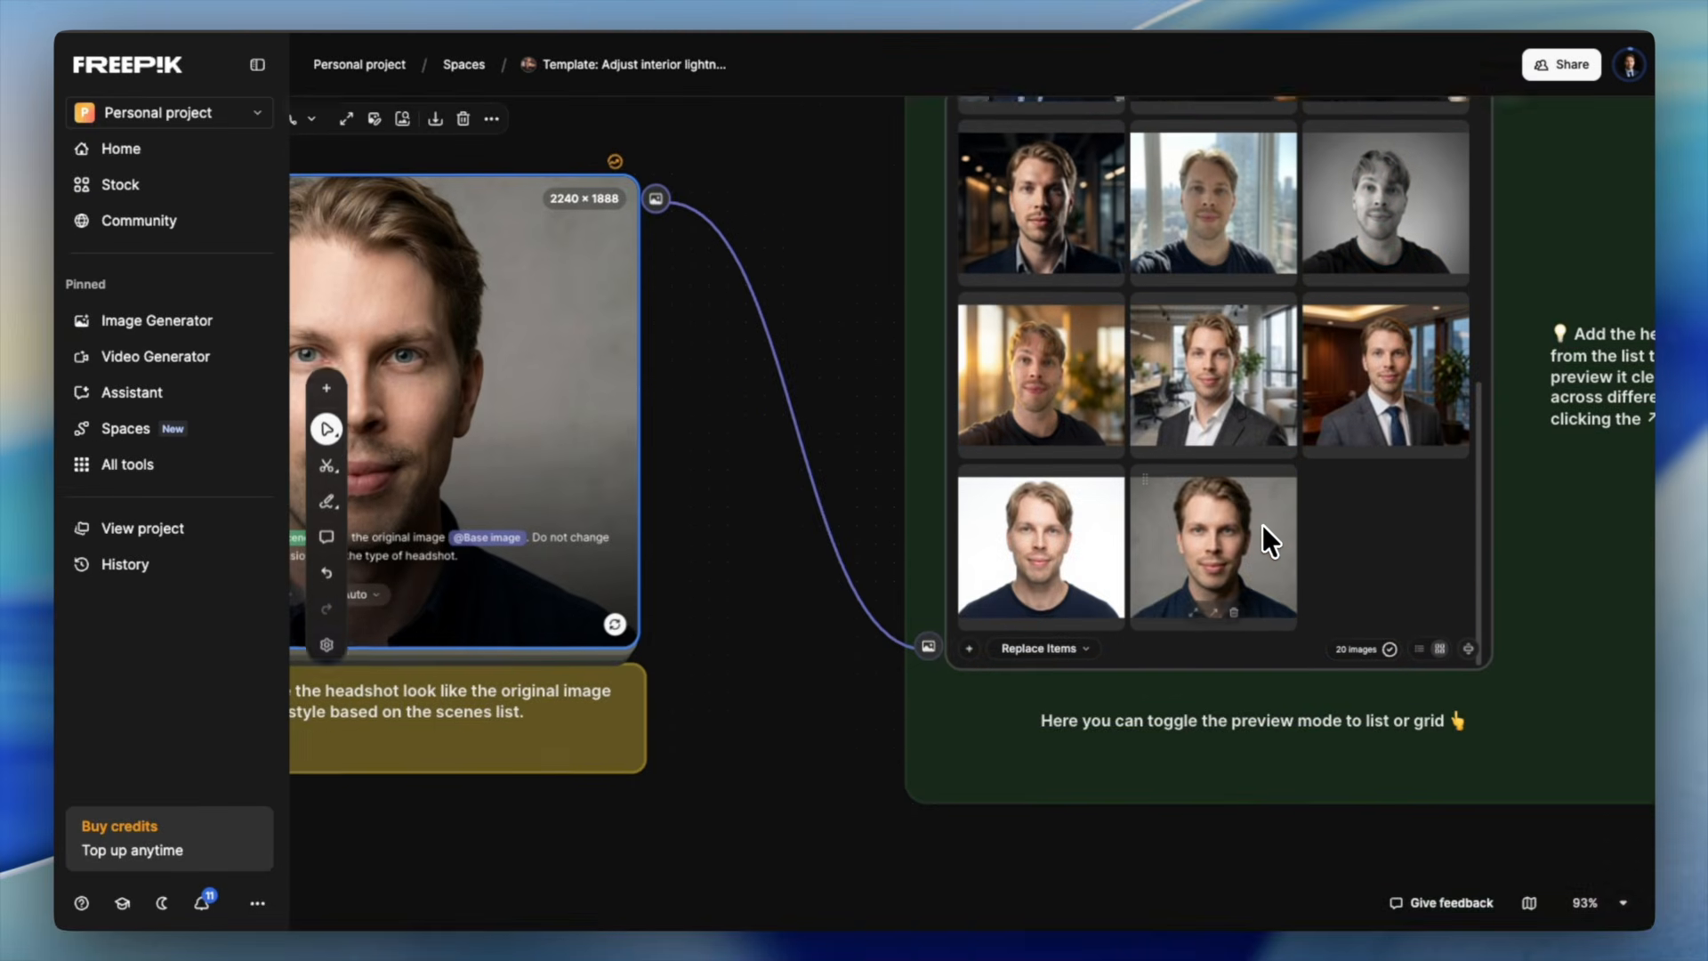
# Step: Examine the Final headshot node and the note on adding a selected headshot to the canvas
pyautogui.scroll(1, 1308, 456)
pyautogui.hscroll(8, 1339, 431)
pyautogui.hscroll(3, 1414, 461)
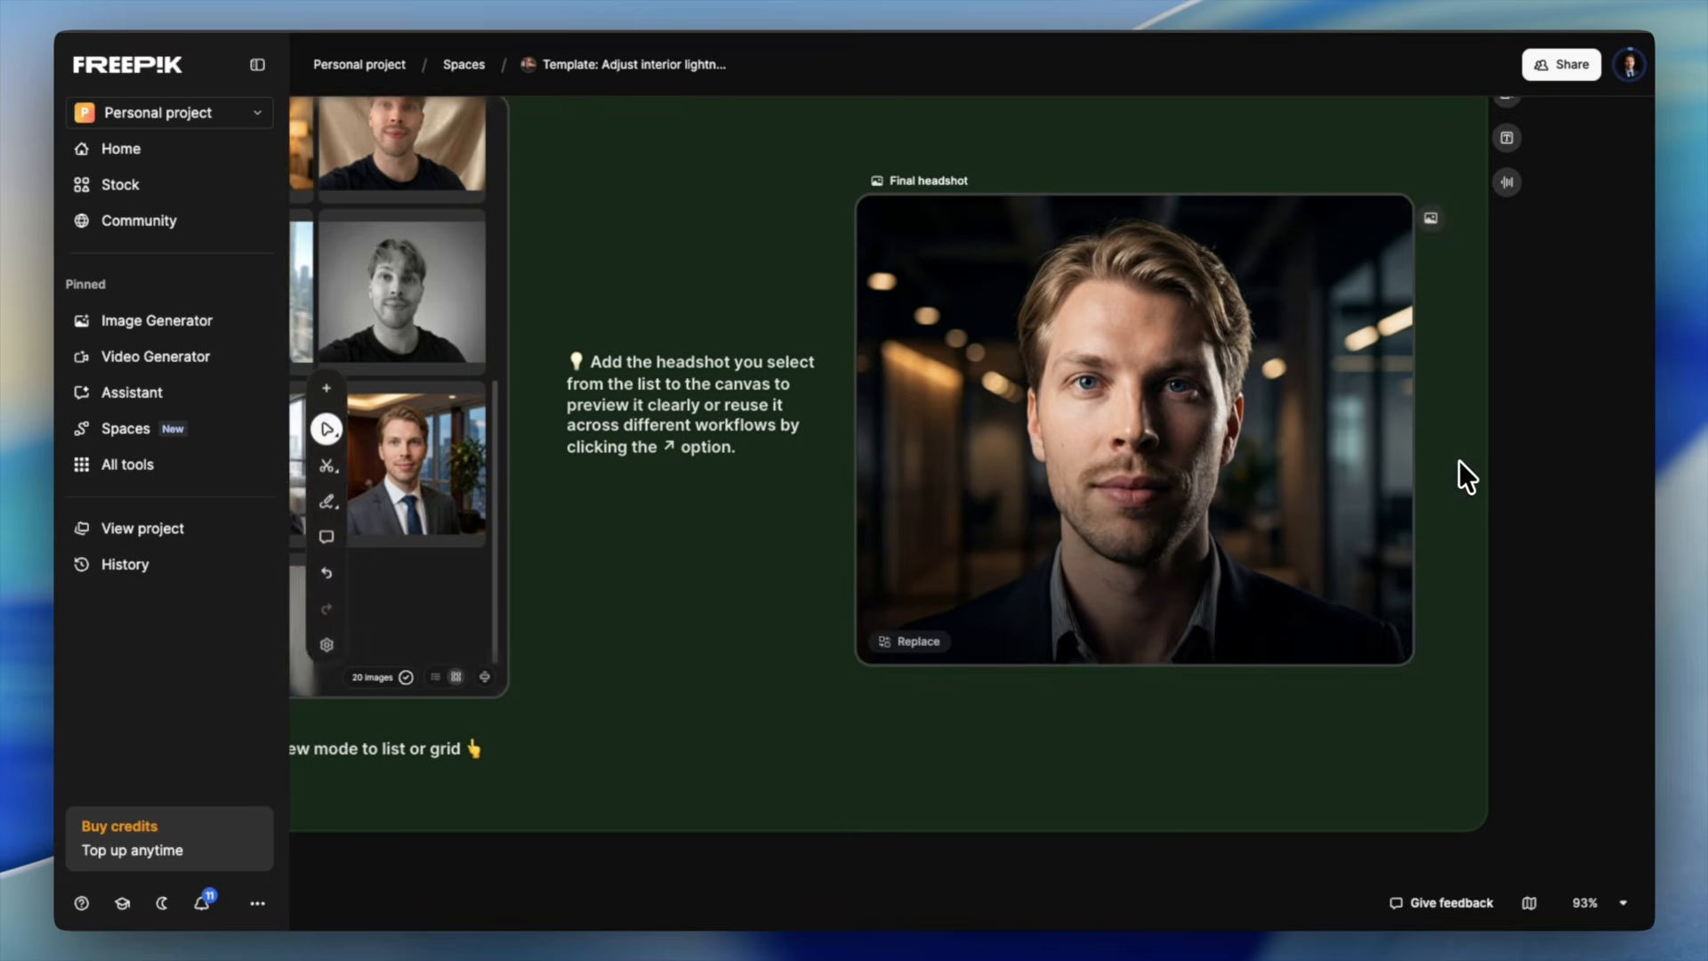
pyautogui.hscroll(-2, 1456, 461)
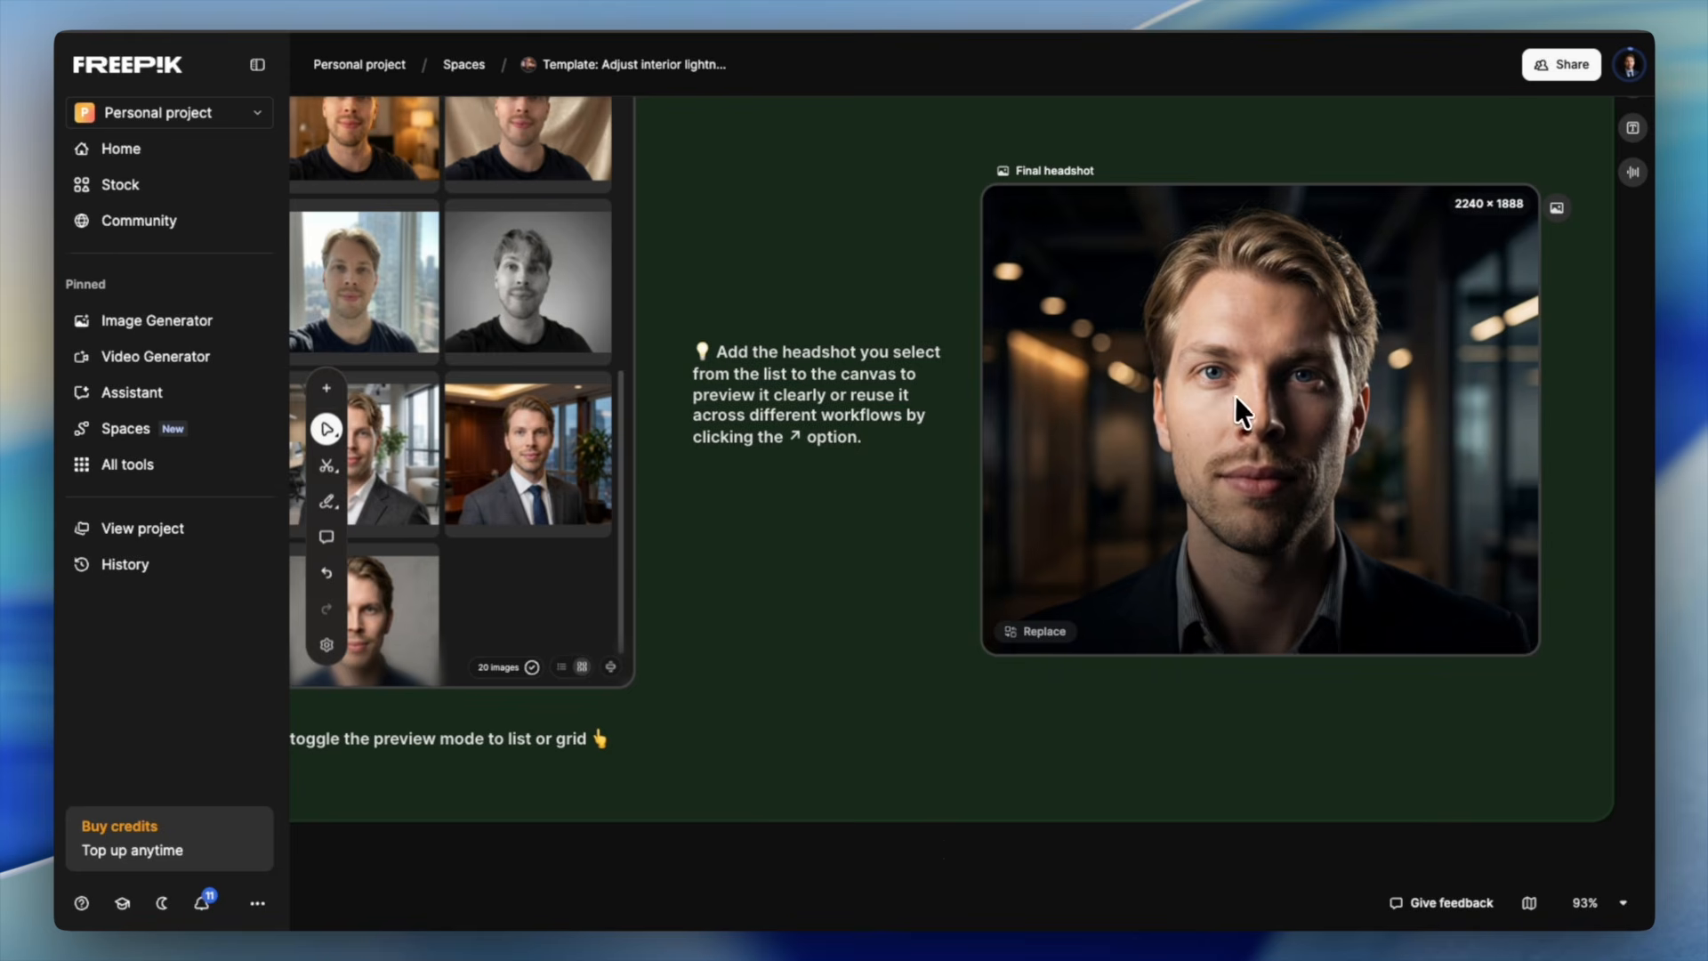
pyautogui.hscroll(-1, 1235, 395)
# Step: View the Final headshot node's context options and close them without a change
pyautogui.click(1119, 366)
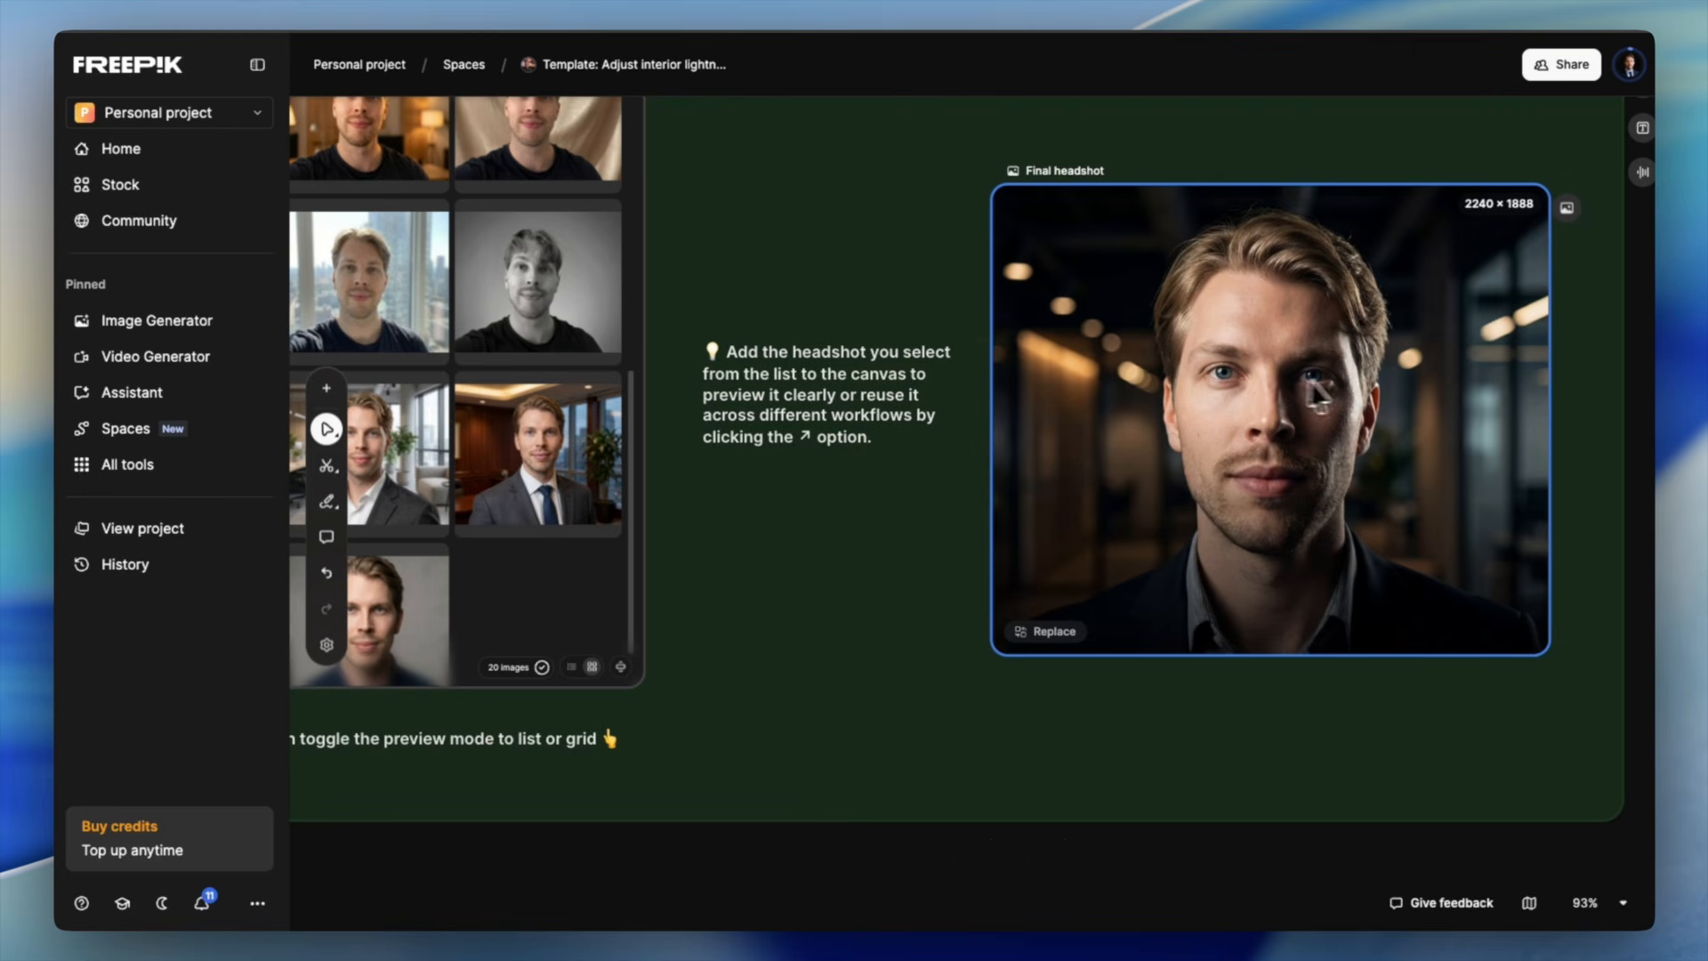
pyautogui.rightClick(1215, 379)
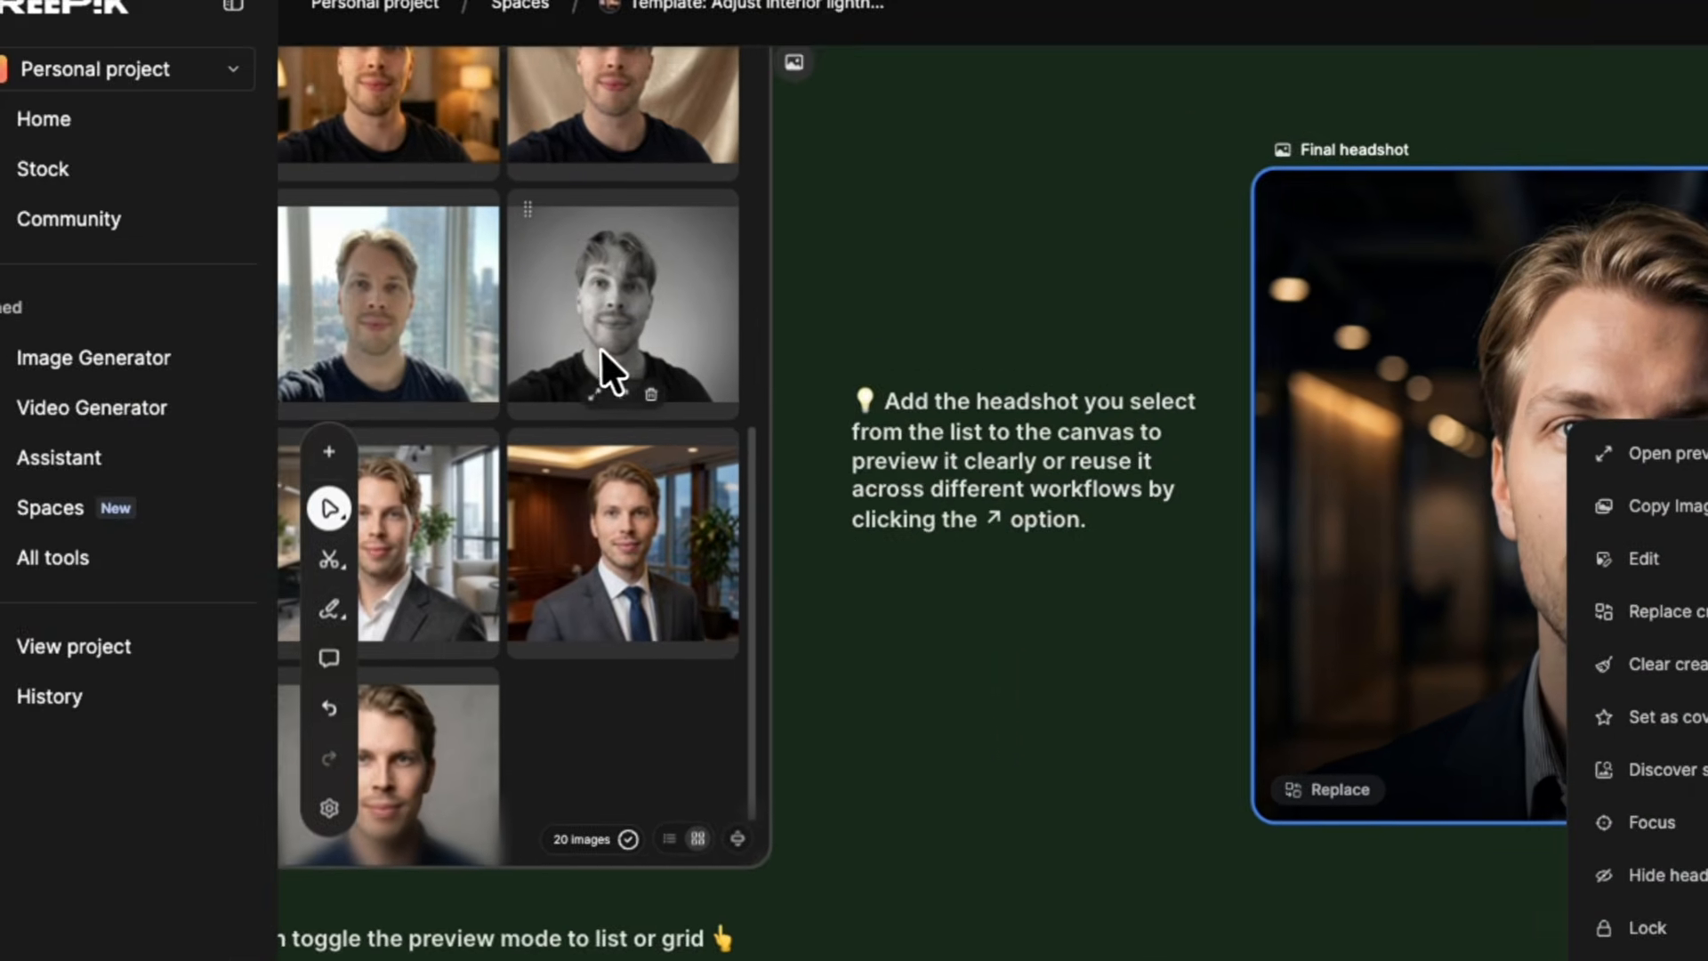
pyautogui.click(260, 286)
pyautogui.click(1622, 902)
pyautogui.click(1513, 819)
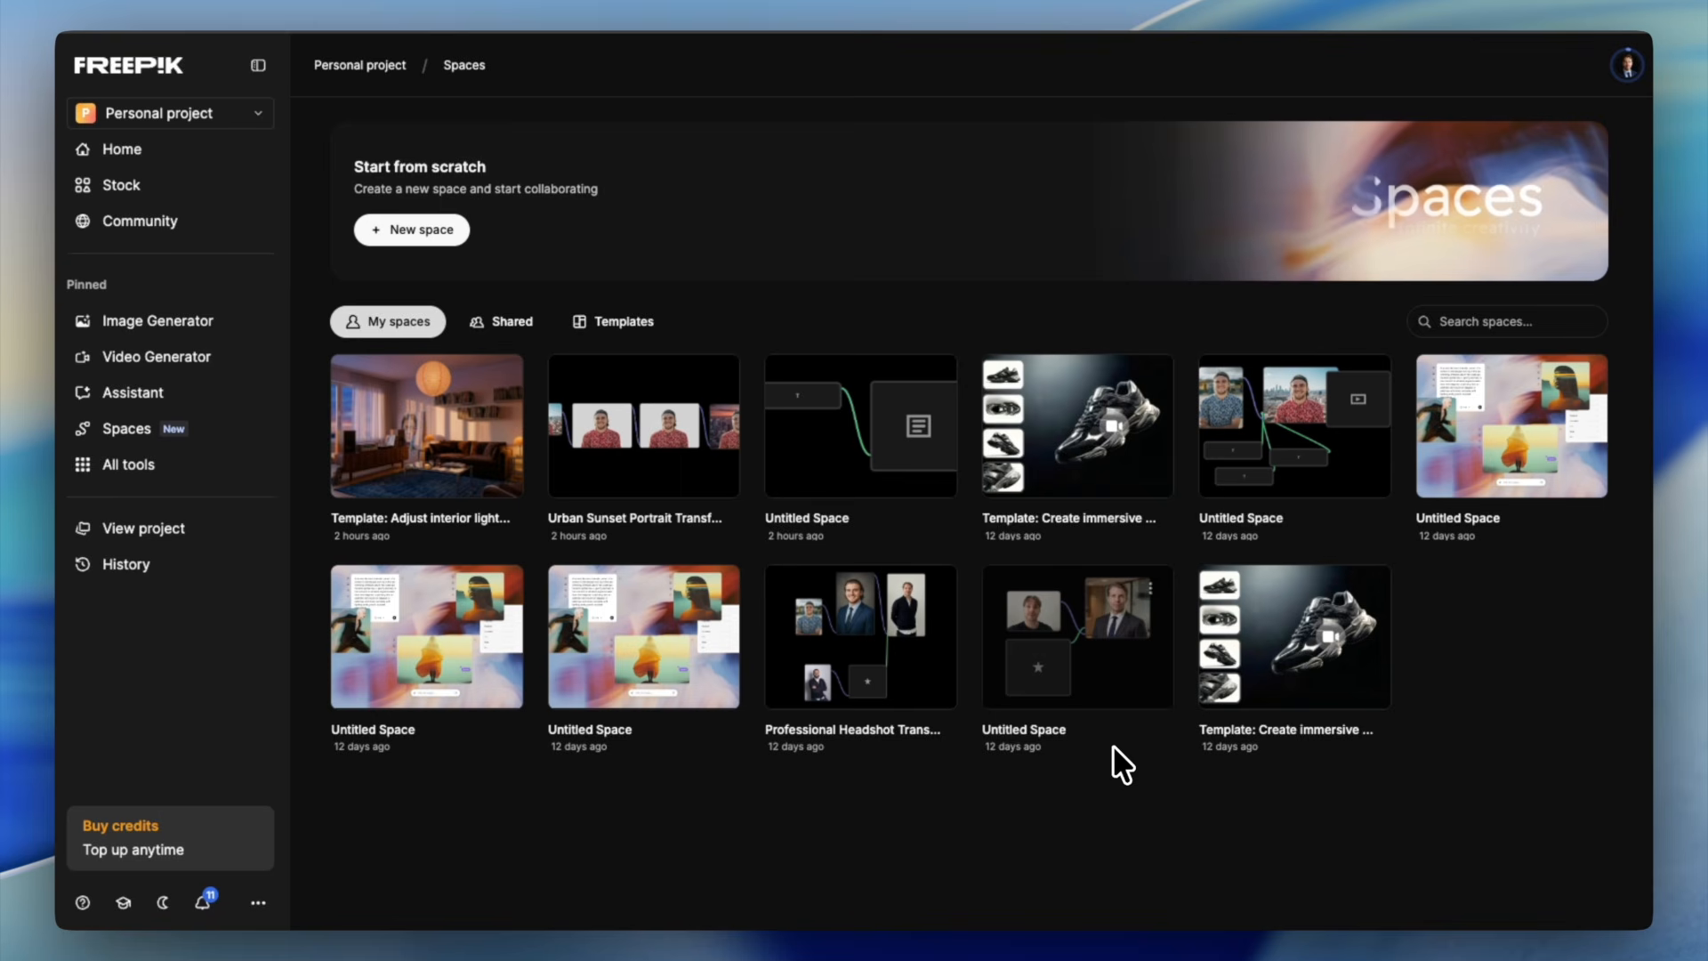
# Step: Show the Spaces templates gallery and browse the available workflow templates
pyautogui.click(206, 480)
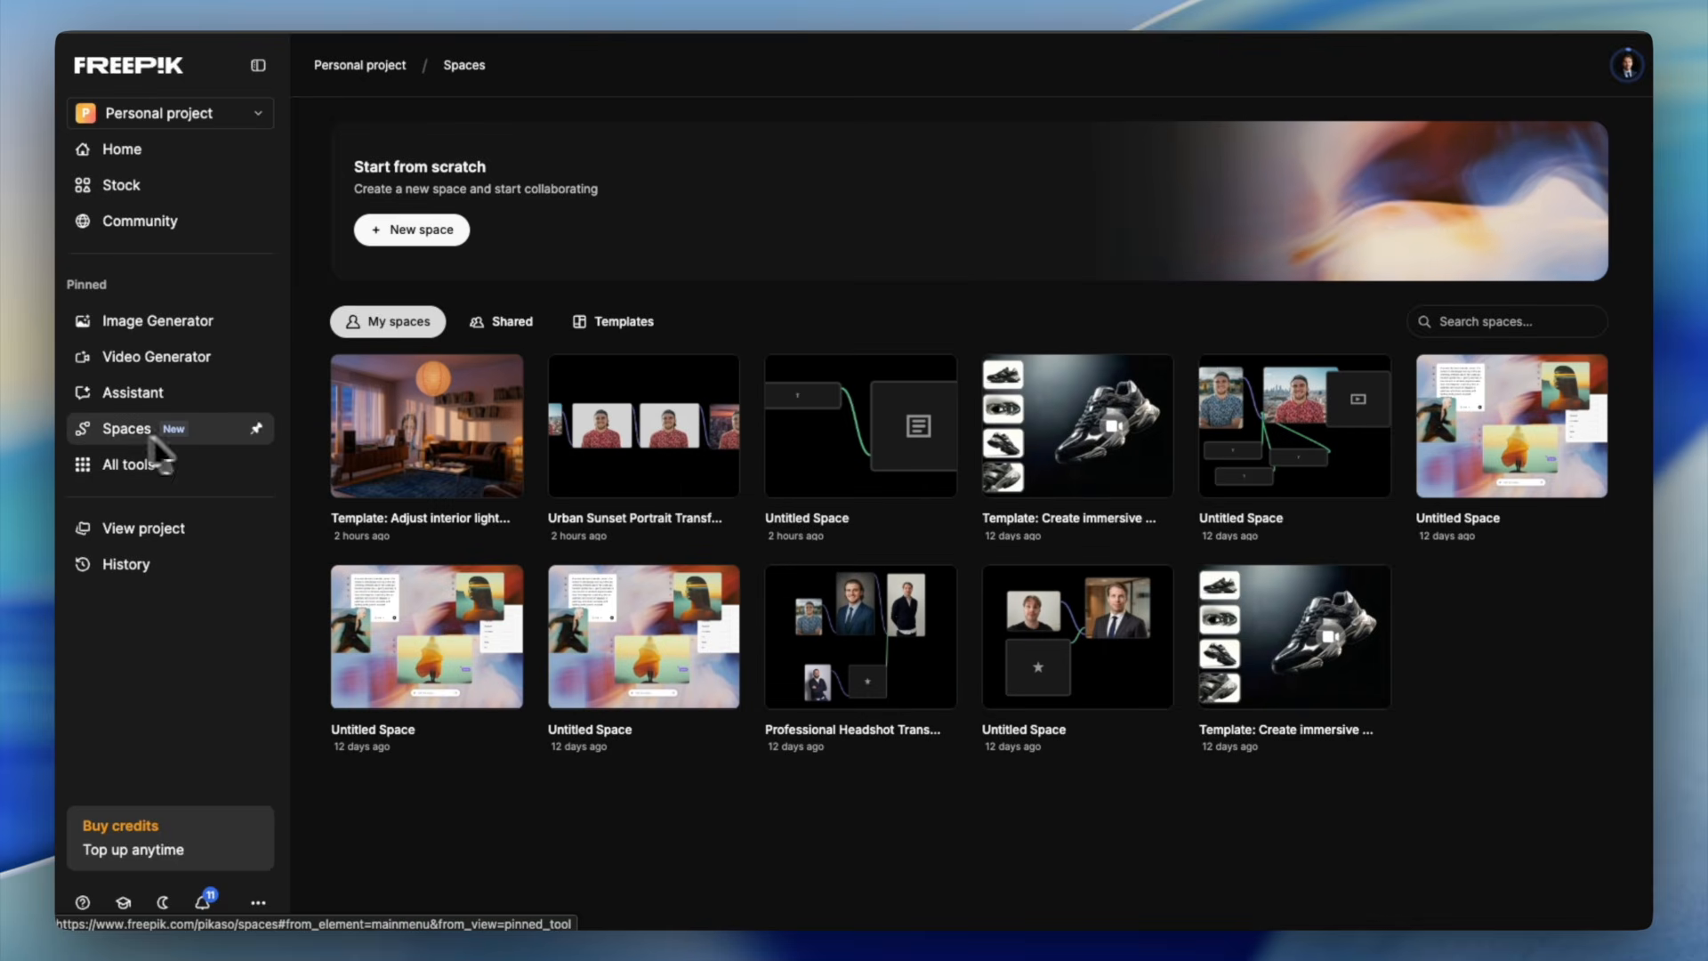
pyautogui.click(623, 321)
pyautogui.scroll(-2, 702, 498)
pyautogui.scroll(-5, 716, 538)
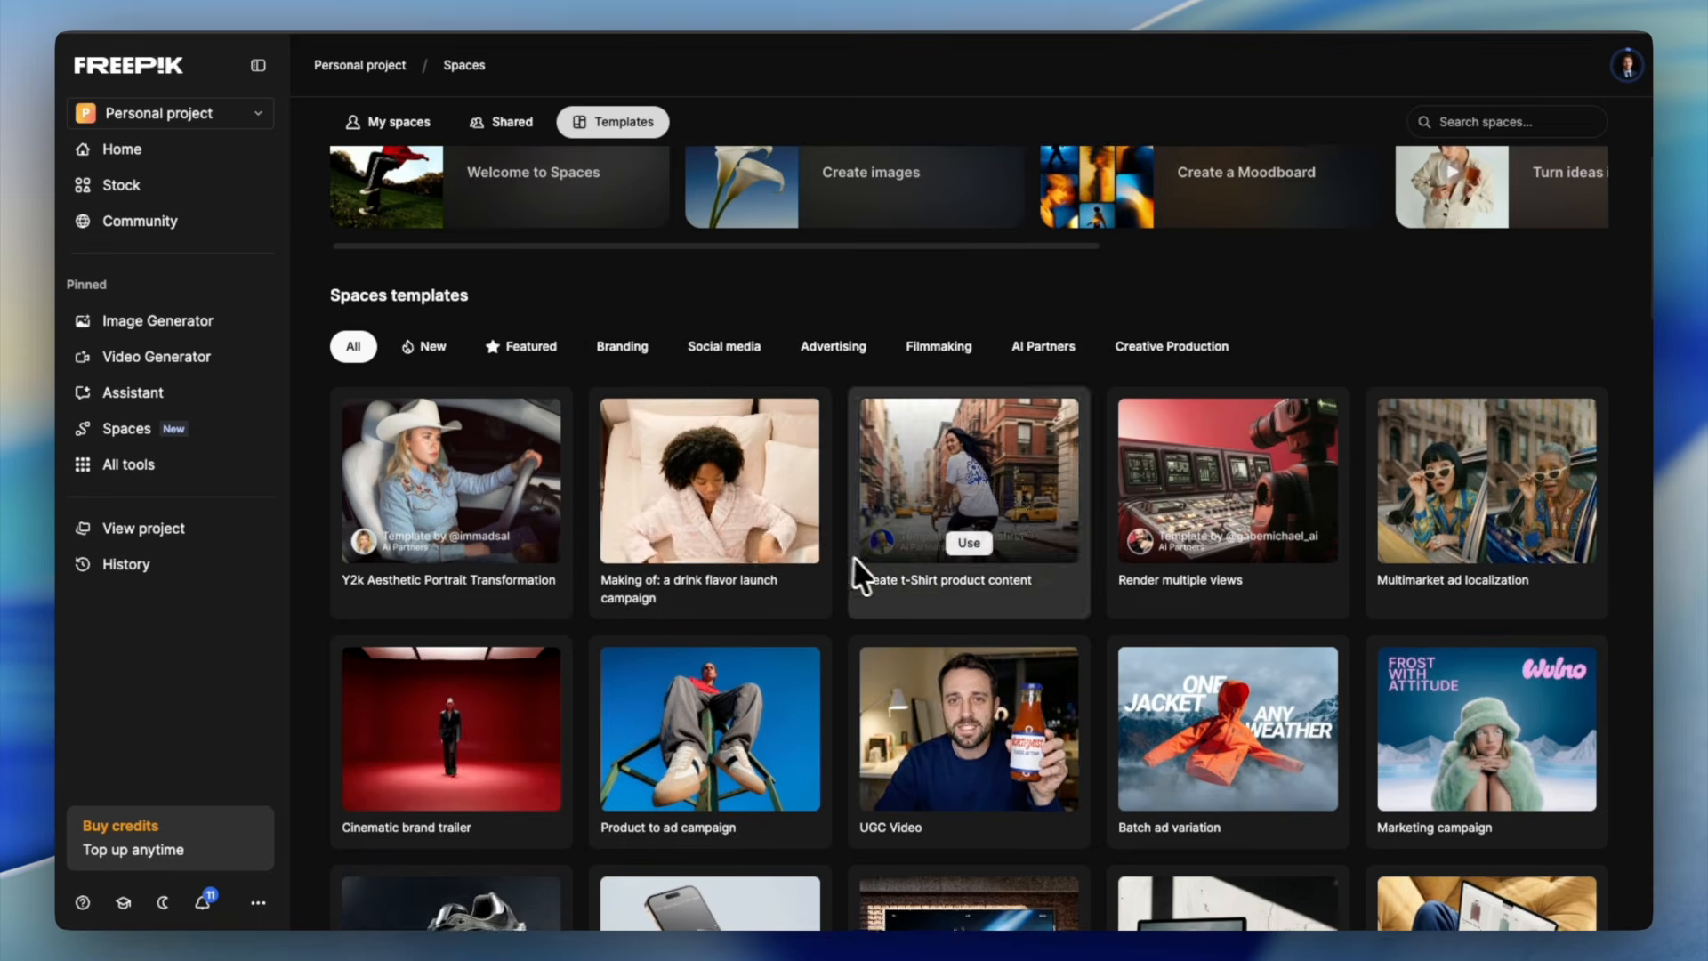
pyautogui.scroll(-1, 663, 587)
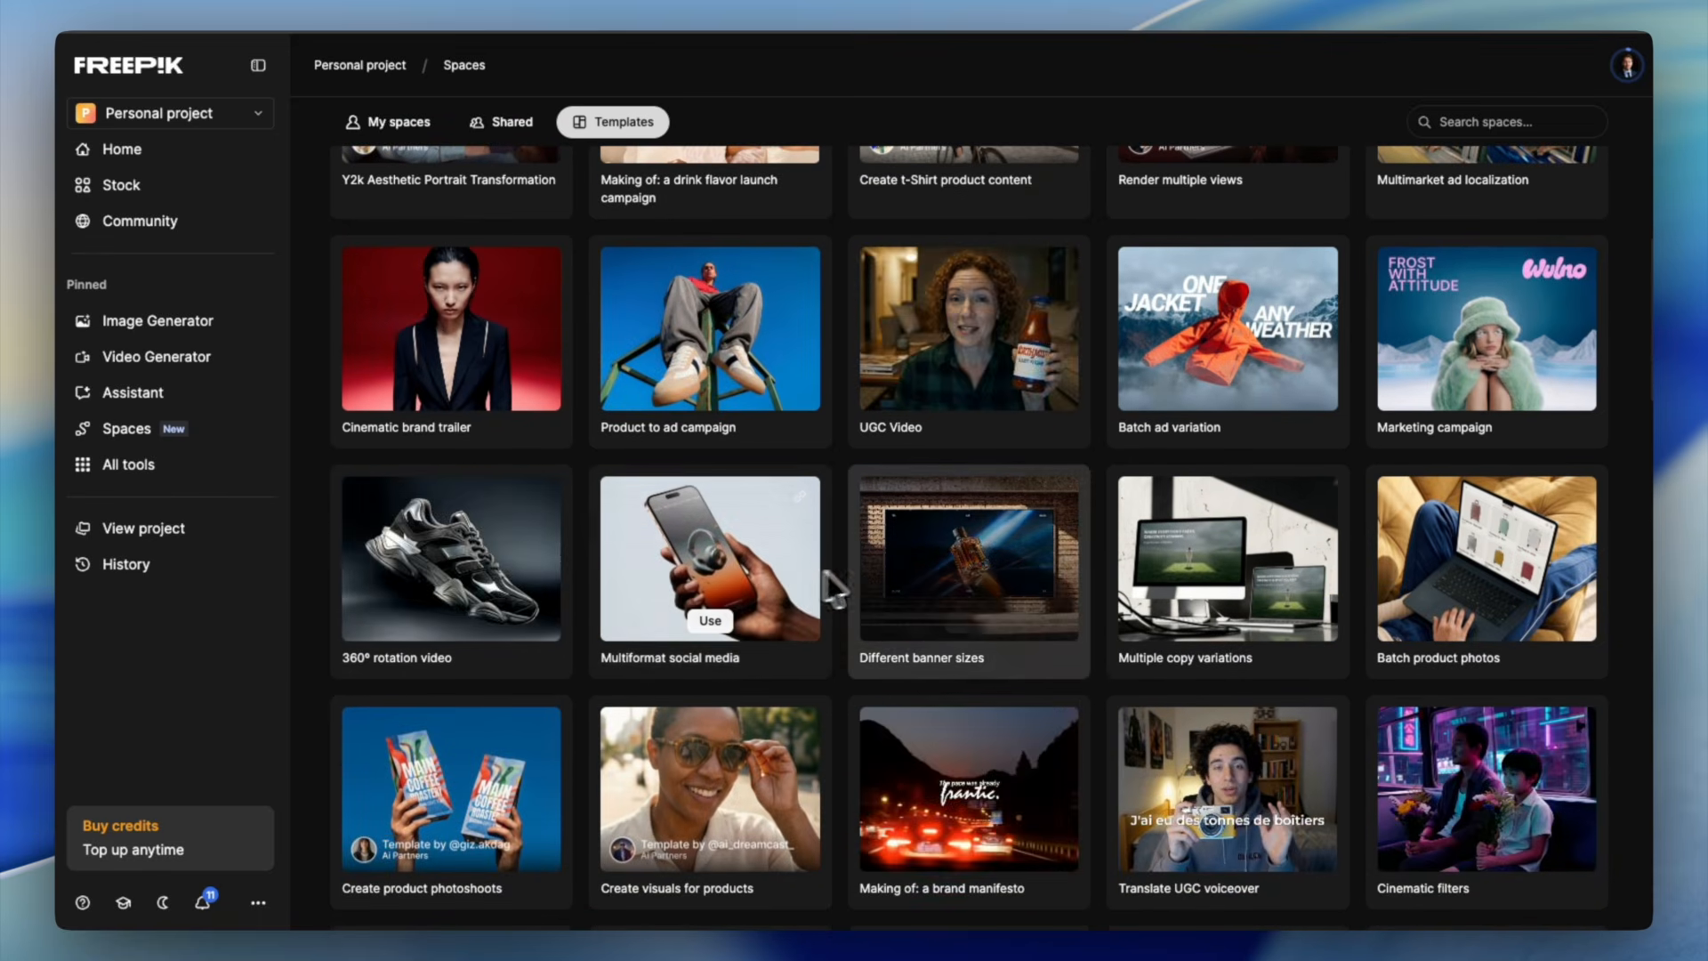
pyautogui.scroll(-2, 893, 557)
pyautogui.scroll(-6, 862, 381)
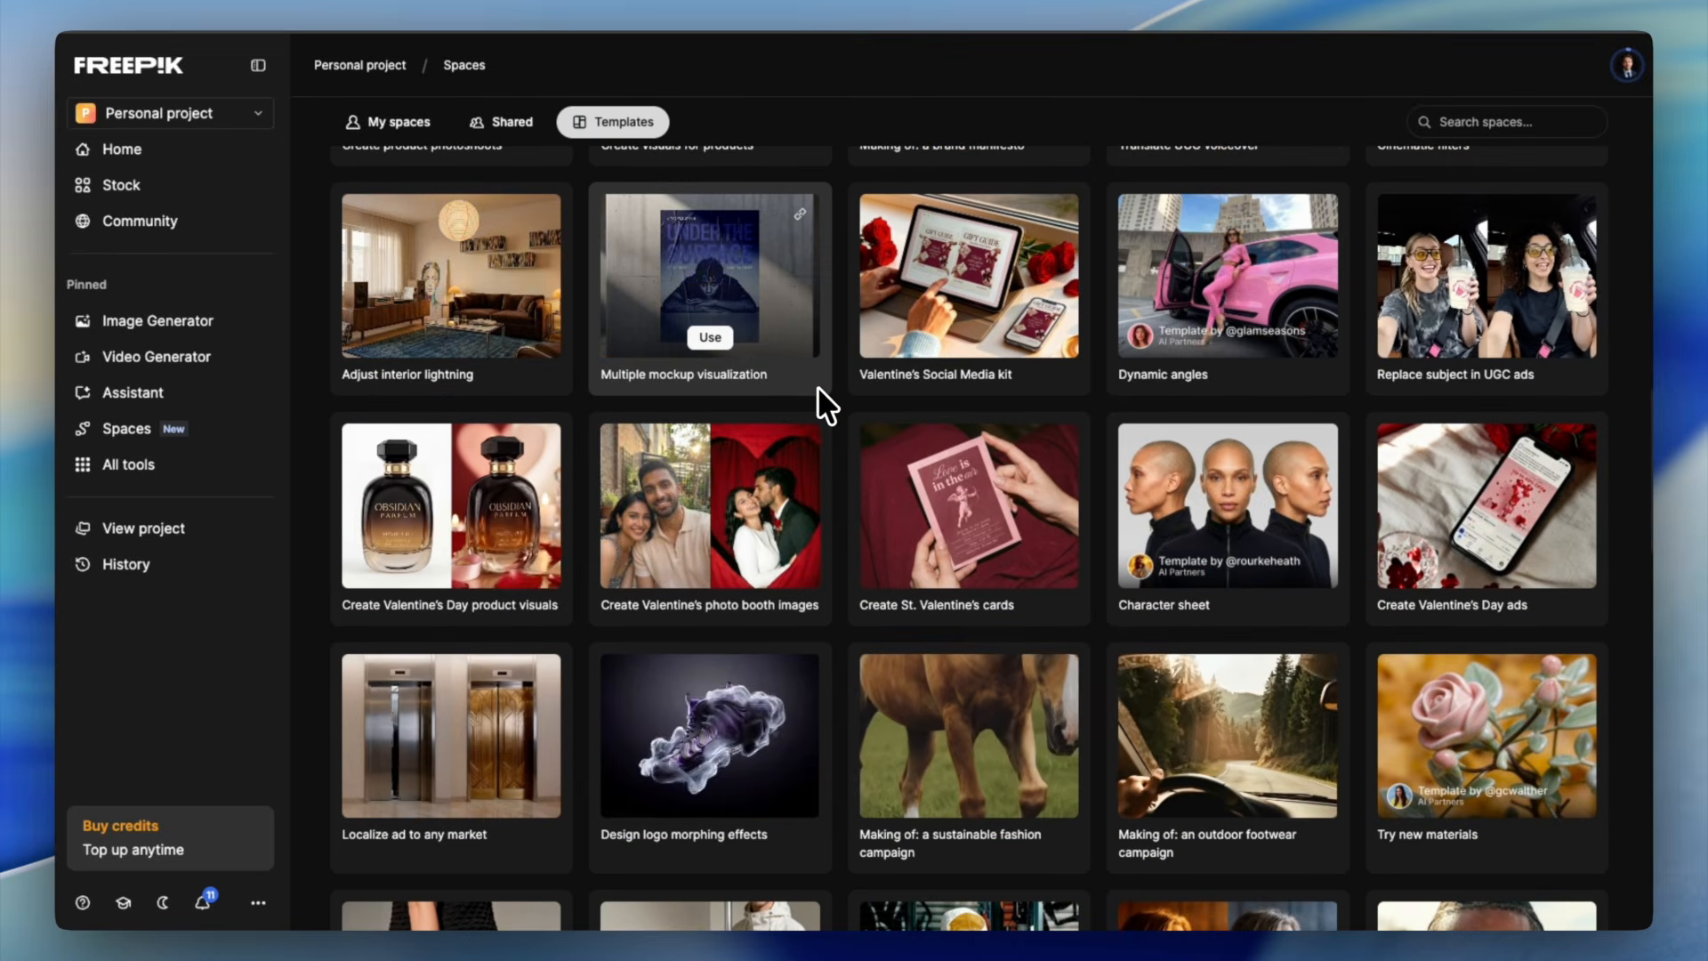
pyautogui.scroll(-1, 738, 398)
pyautogui.scroll(-5, 741, 401)
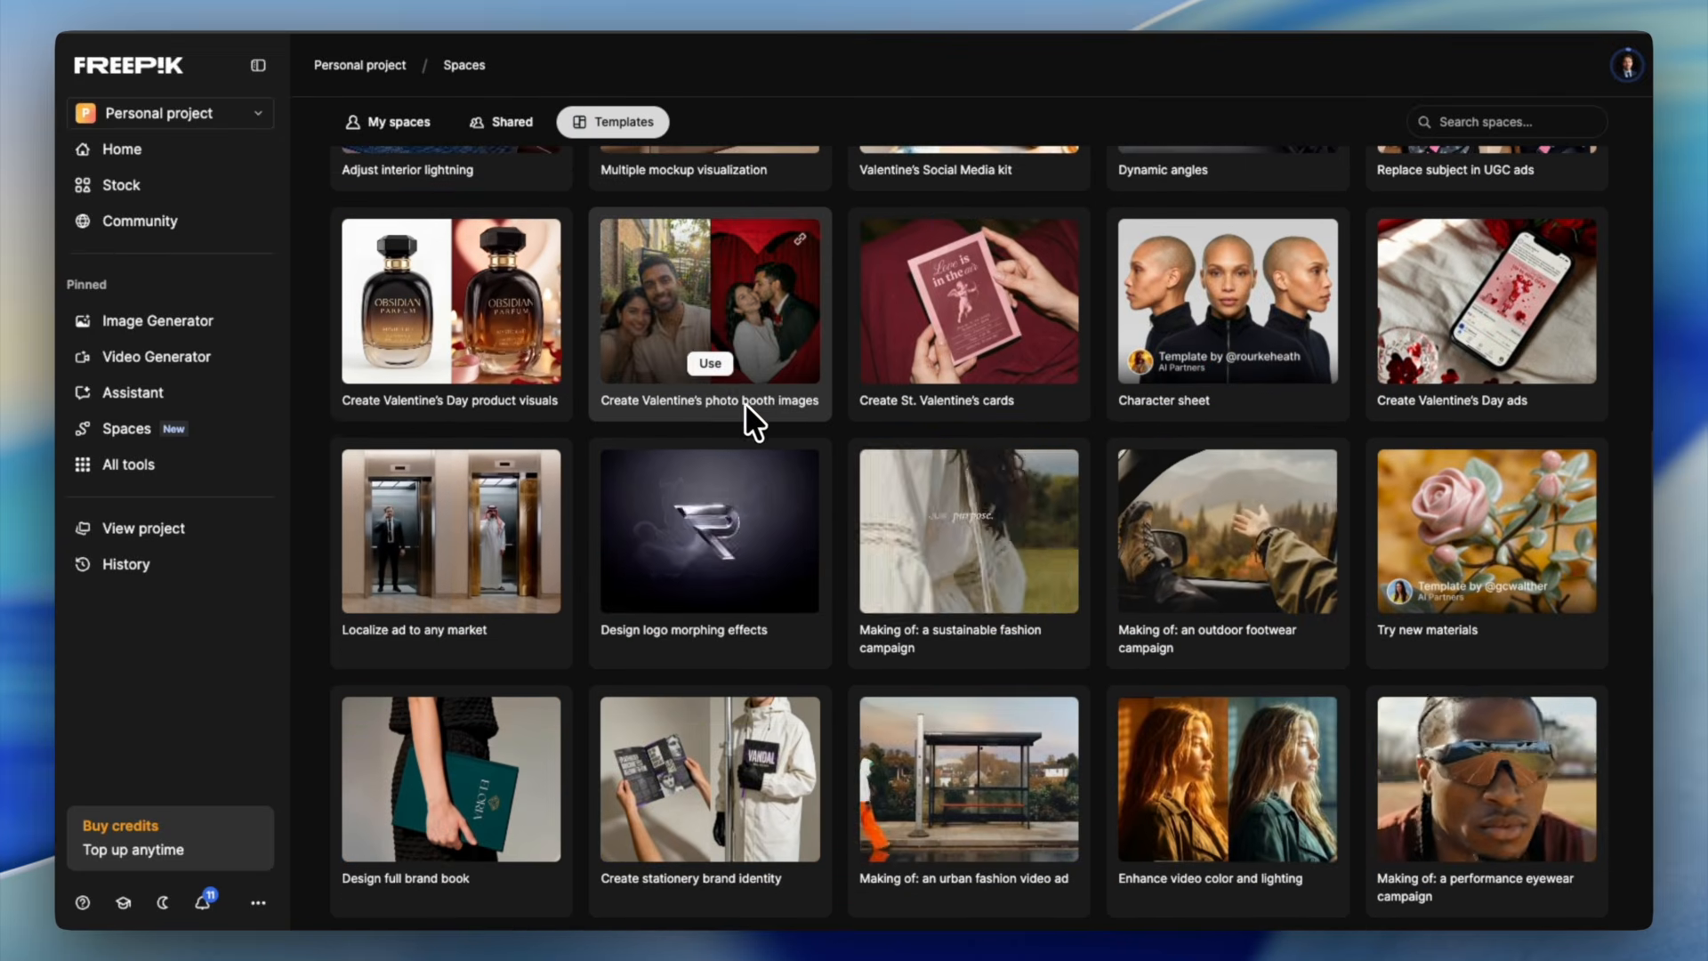
pyautogui.scroll(8, 749, 403)
pyautogui.scroll(6, 749, 404)
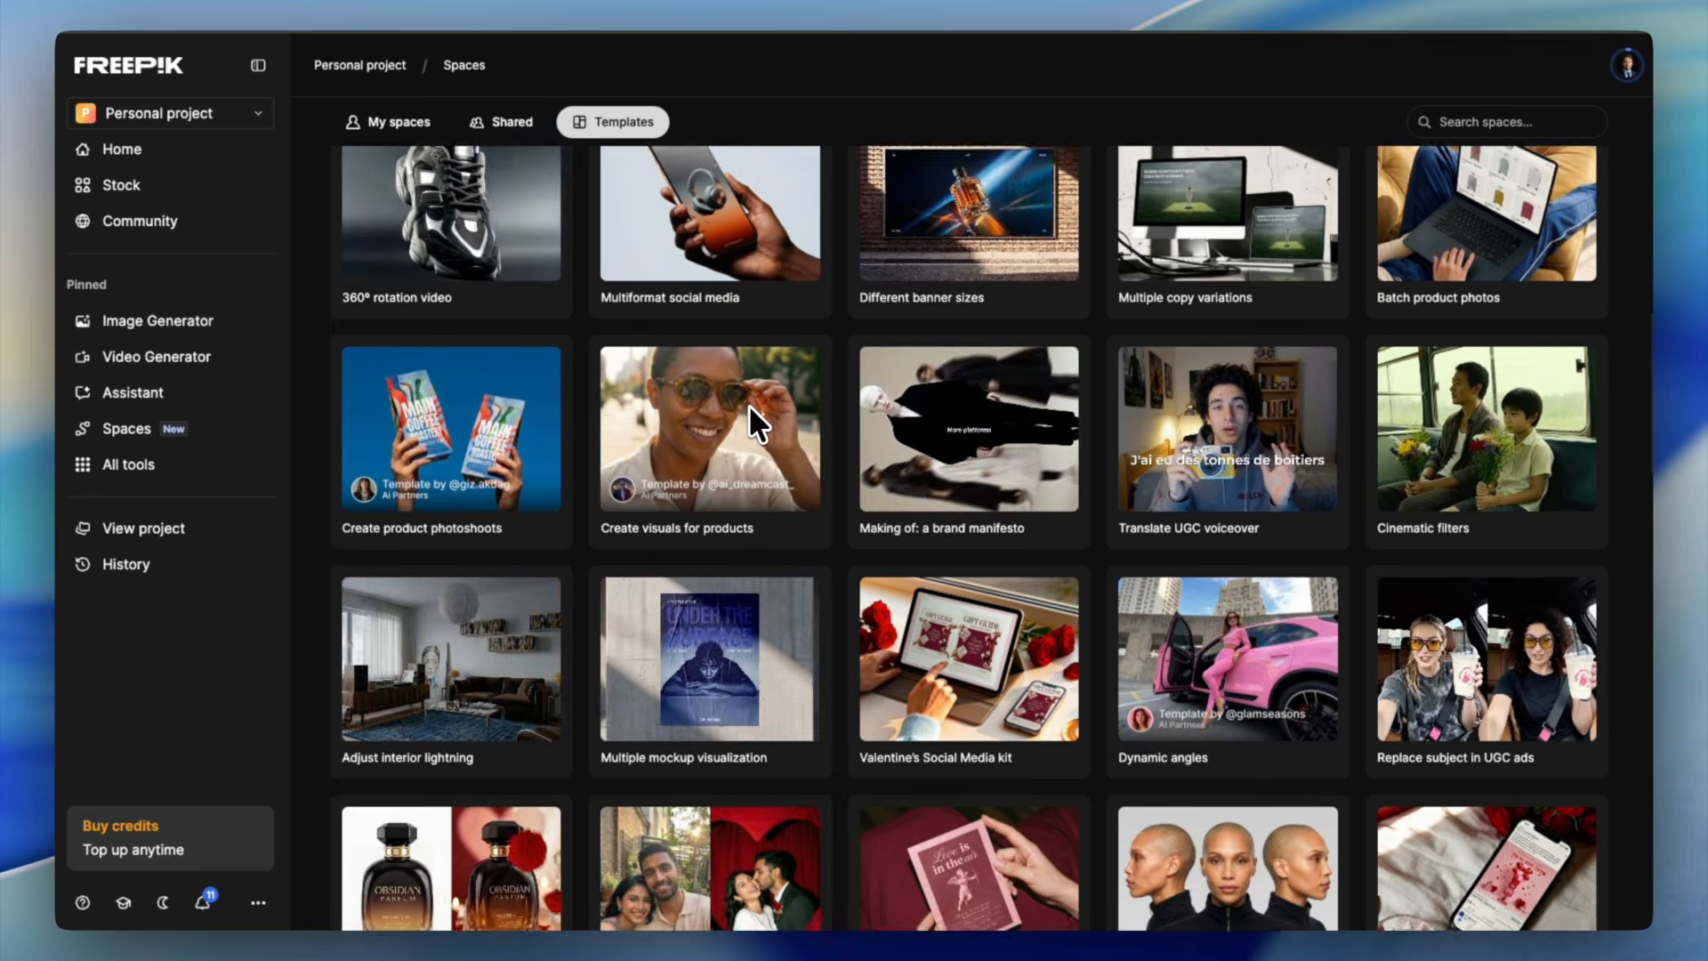
pyautogui.scroll(5, 752, 406)
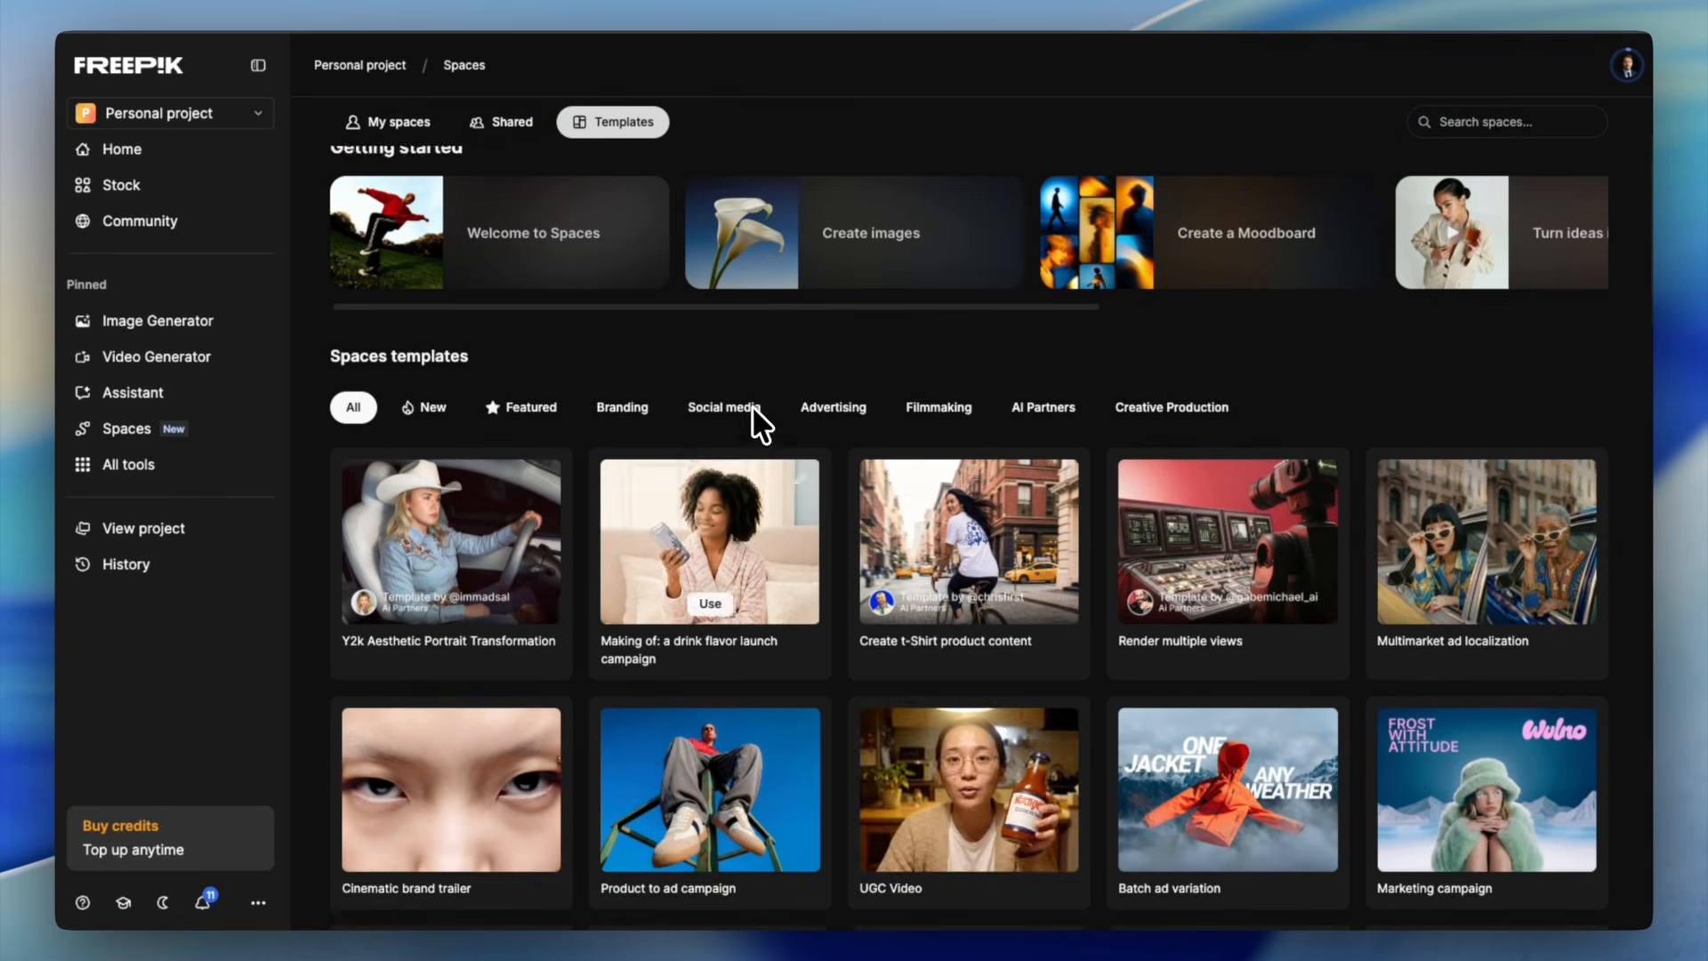
pyautogui.scroll(-4, 801, 496)
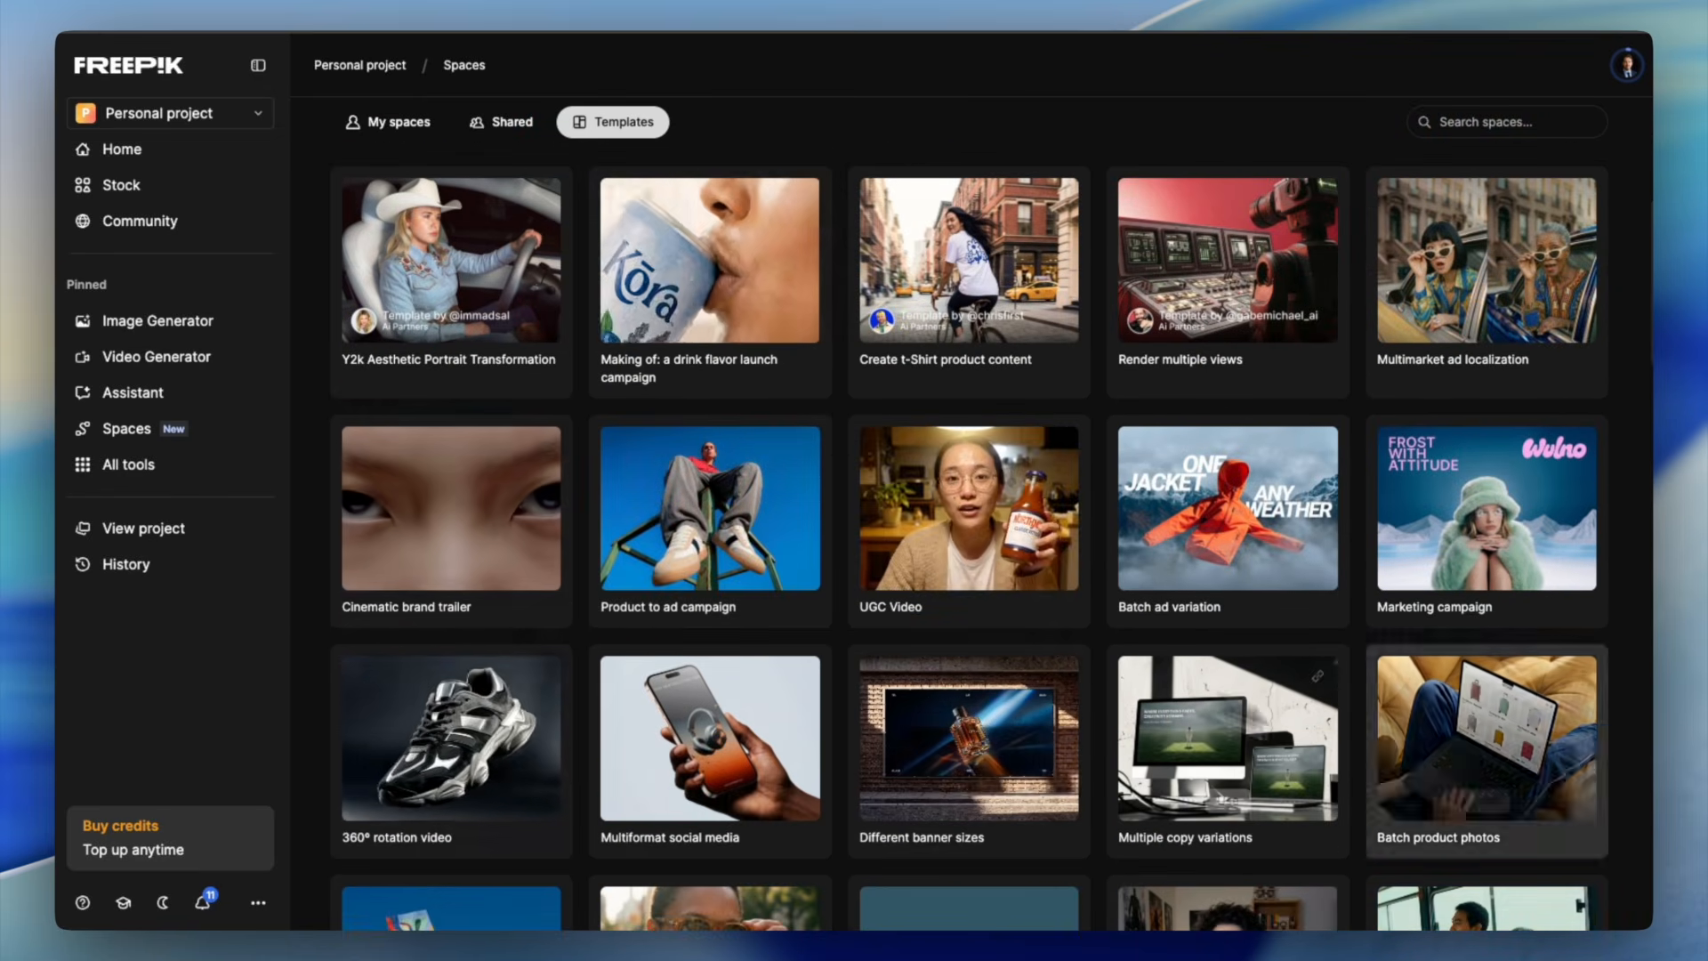